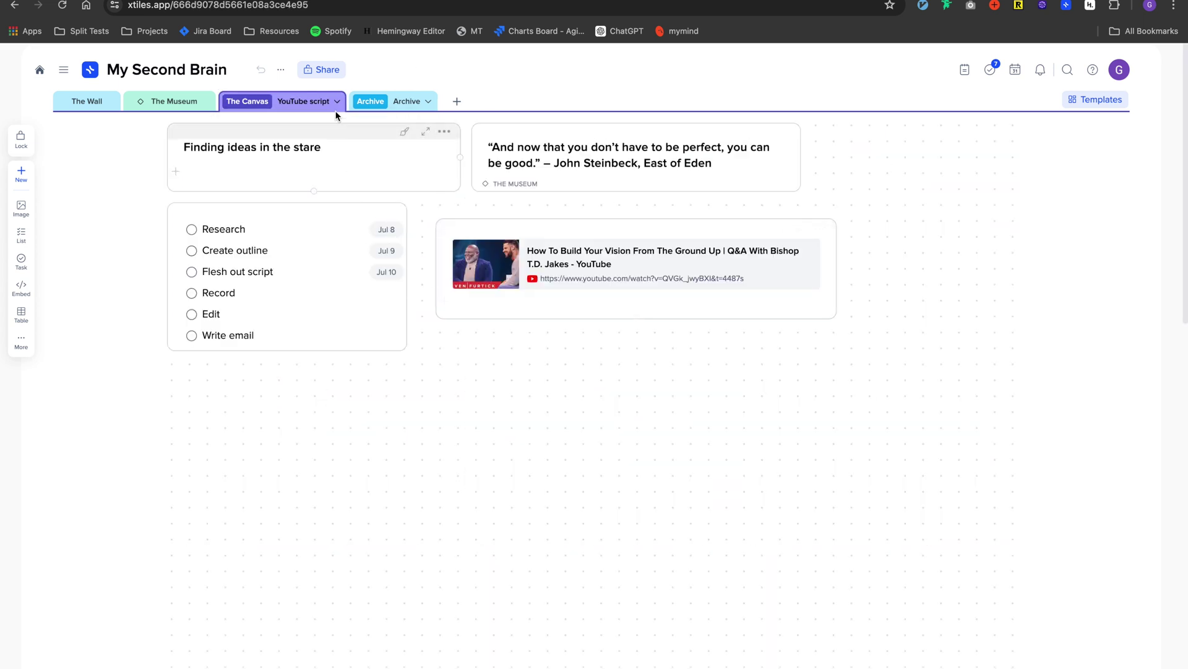
- Open the Sunflowers page in The Canvas group, view its "Mature Sunflowers Face East" tile expanded, and close it
click(333, 103)
click(325, 154)
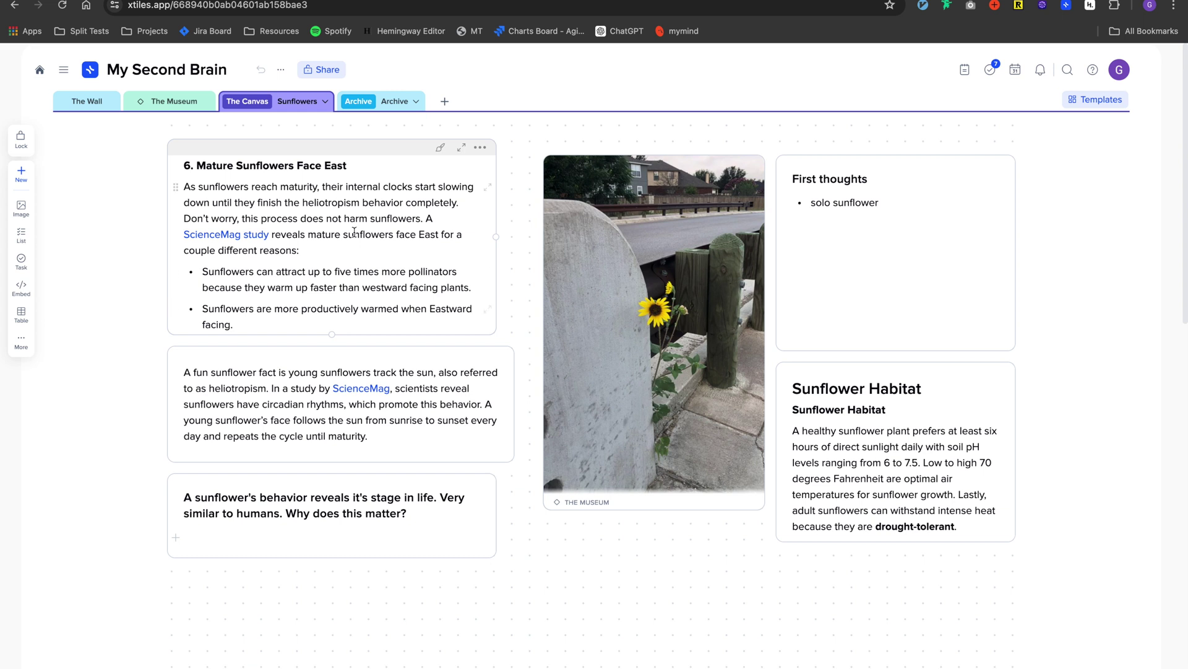
click(463, 150)
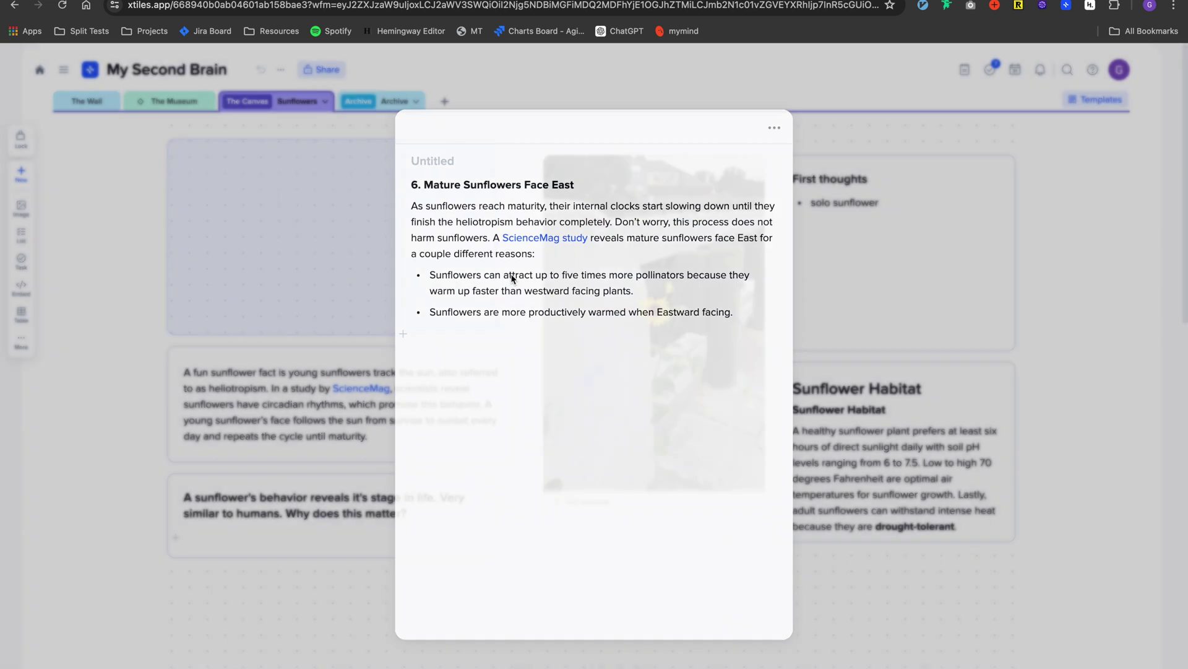
click(357, 301)
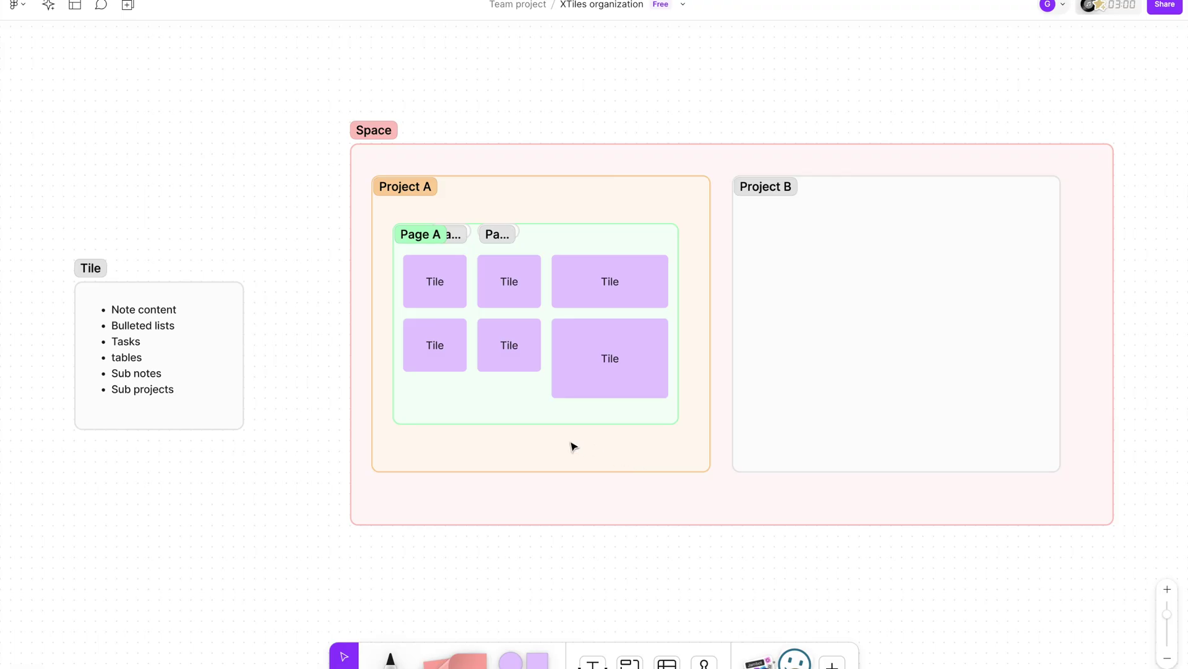
- In the FigJam board XTiles organization, examine how the Space frame contains the Project A and Project B frames
scroll(574, 447, right, 1)
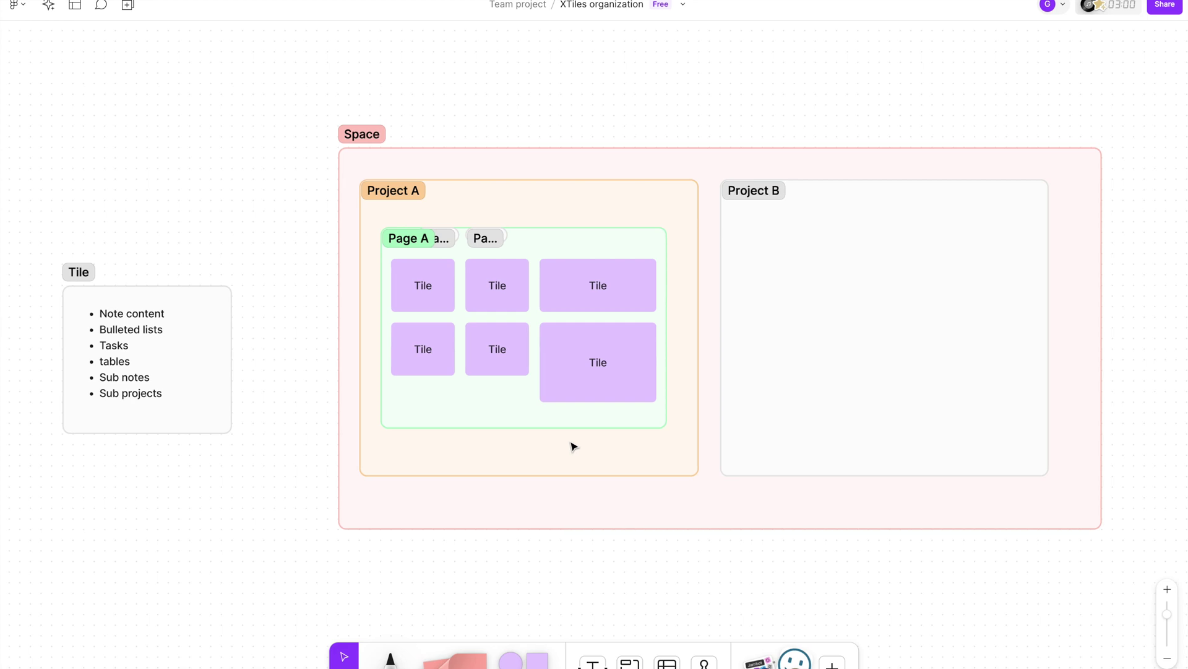
click(379, 140)
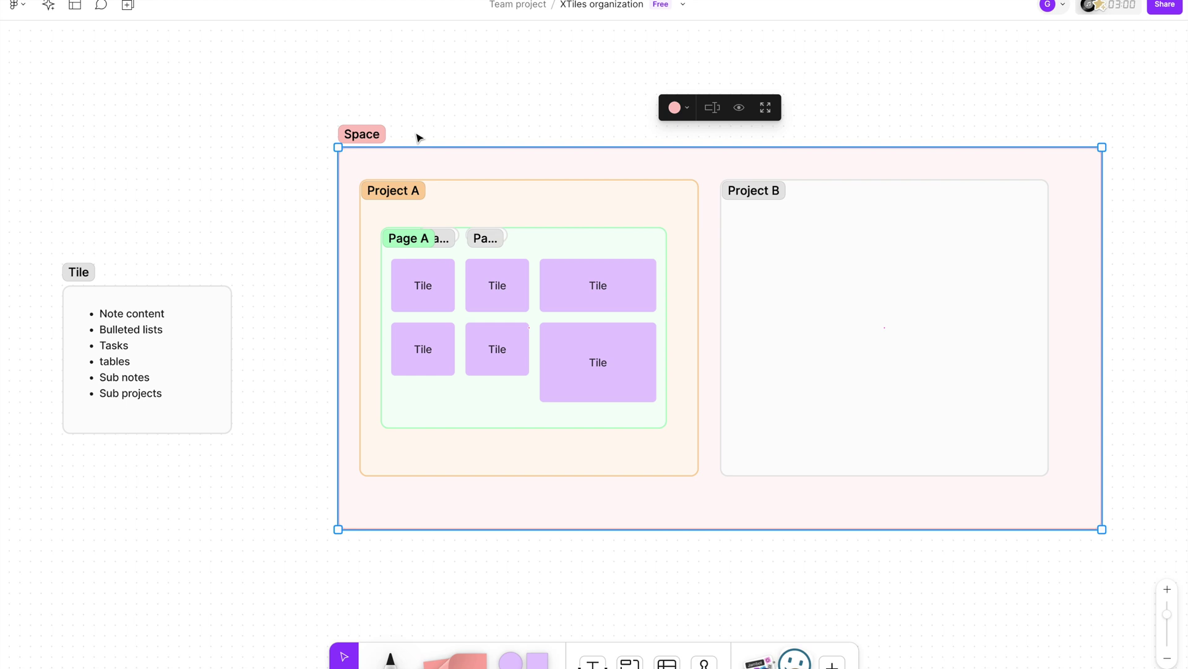
click(412, 194)
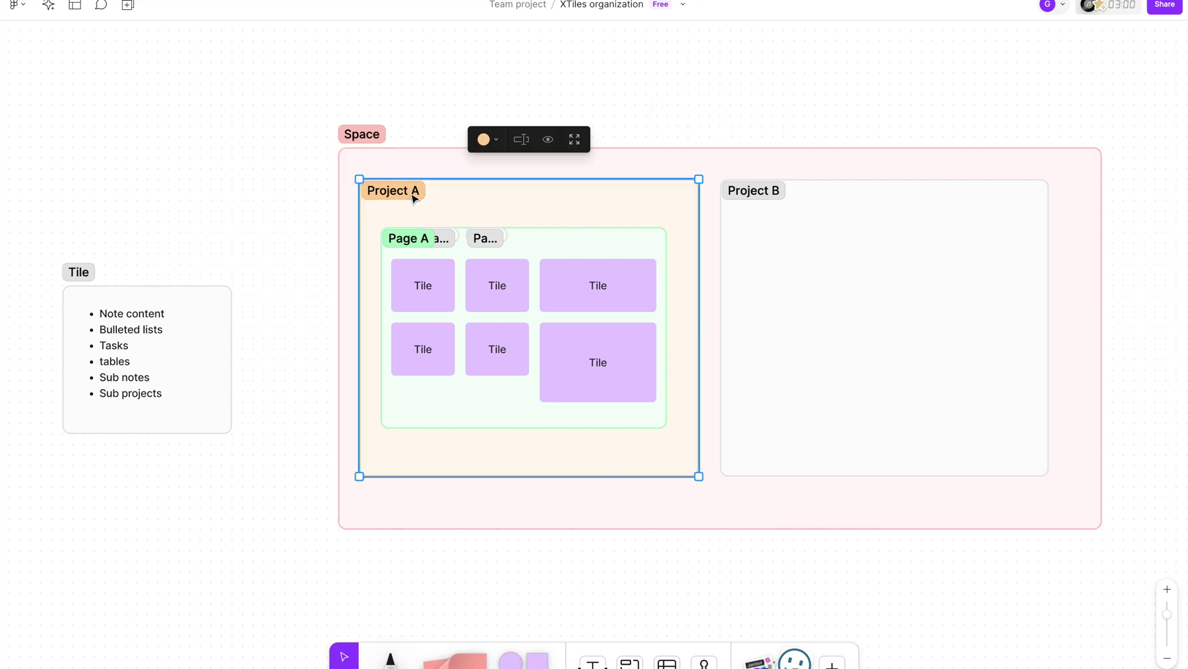
click(740, 200)
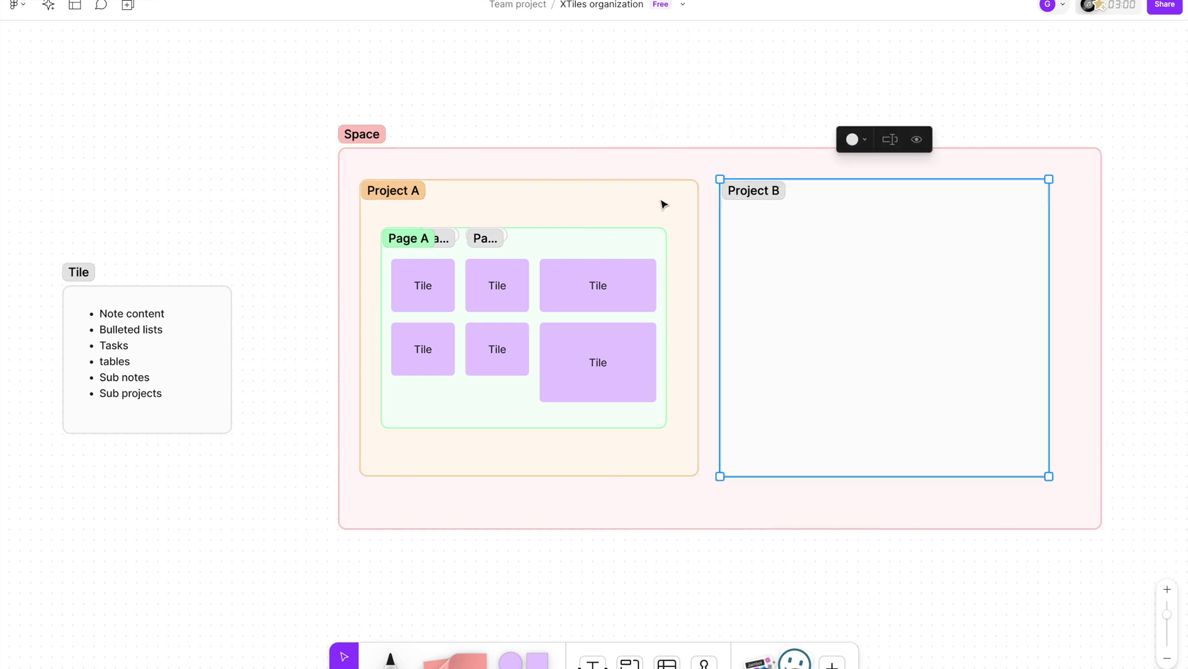
click(375, 135)
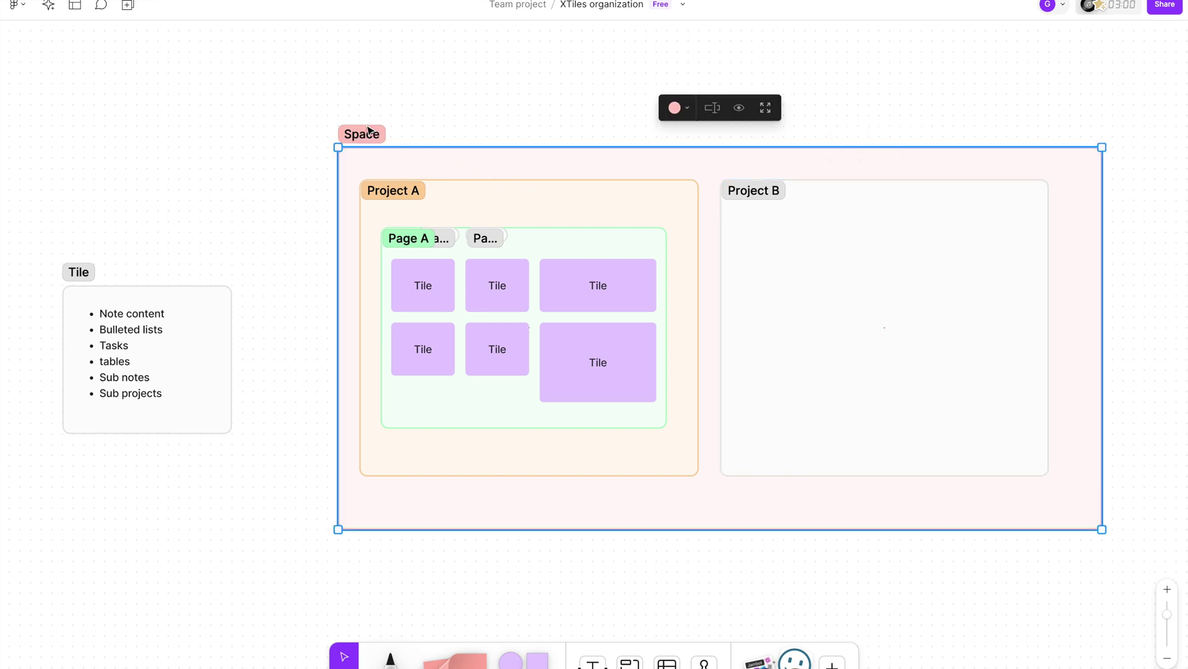
- Examine Project A's inner structure up close, covering Page A, Page B, Page C and the tiles on Page A
click(414, 191)
scroll(463, 248, up, 5)
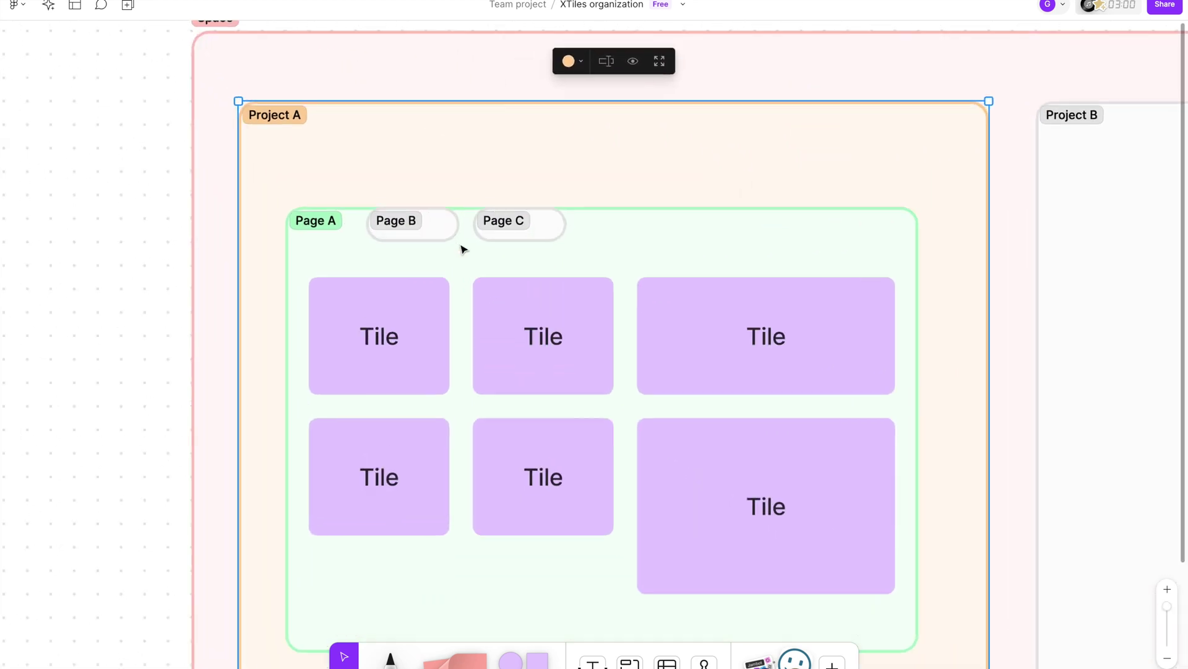
scroll(463, 248, down, 1)
scroll(452, 238, down, 2)
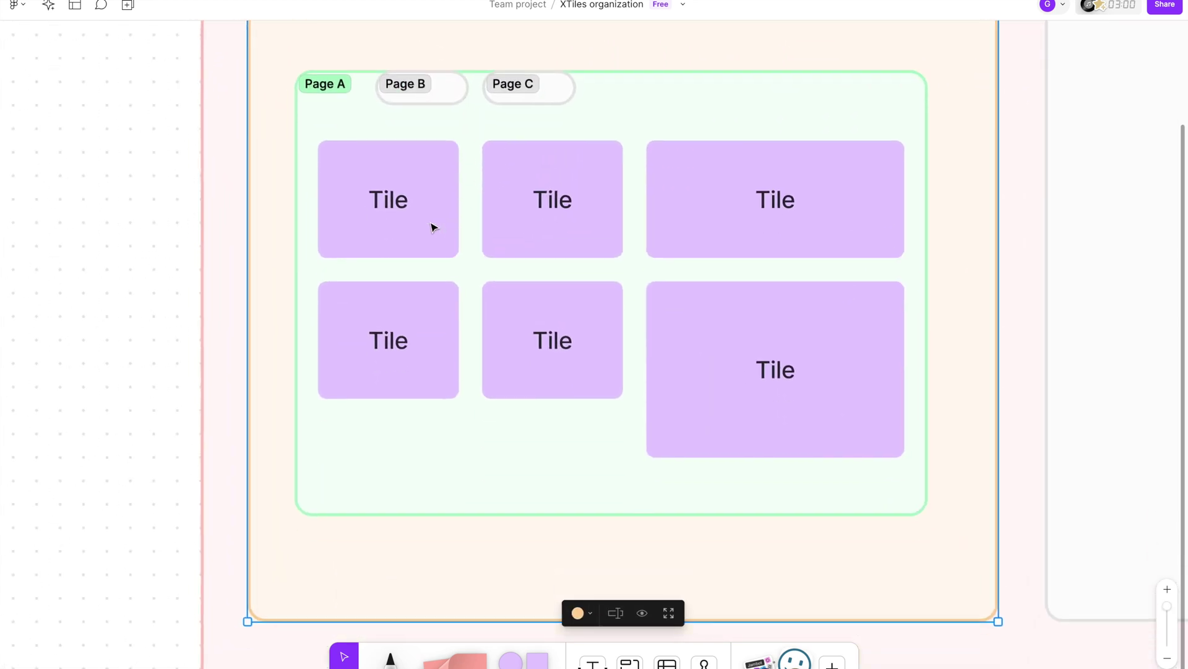
click(343, 111)
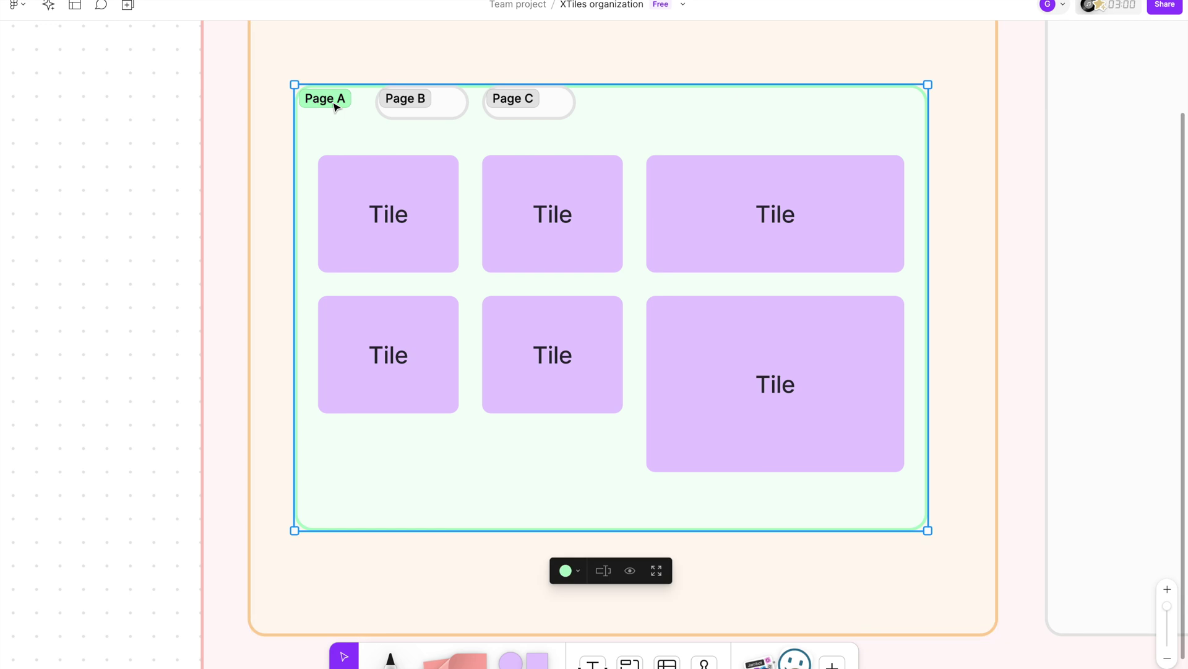
click(416, 99)
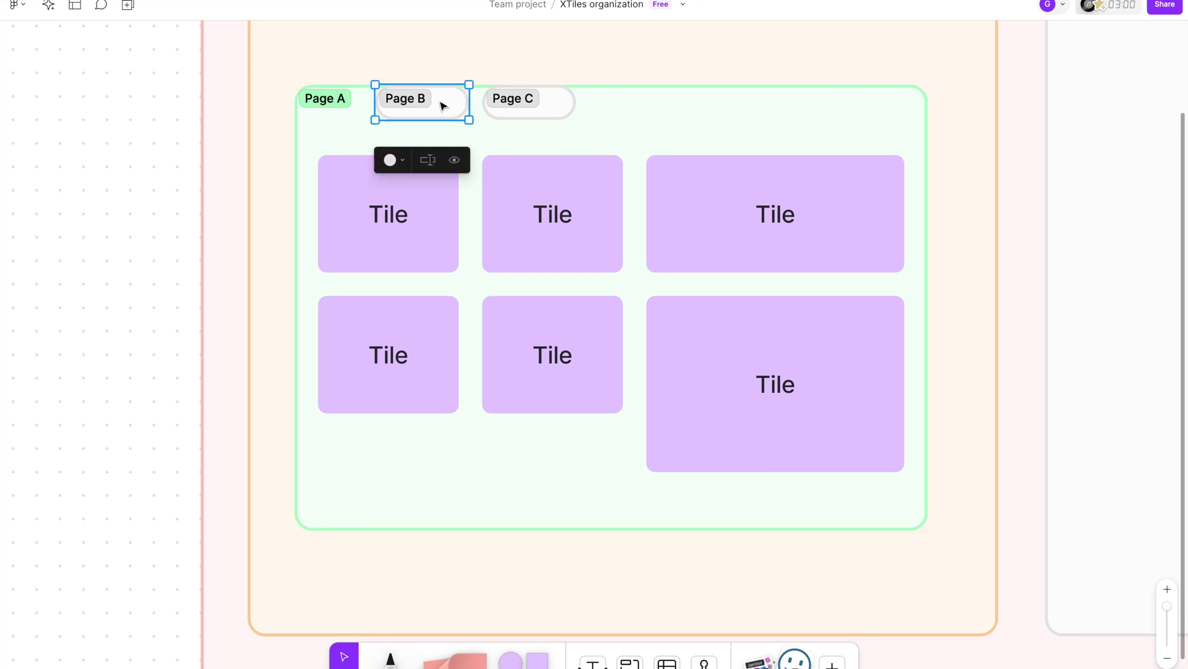
click(521, 99)
click(354, 109)
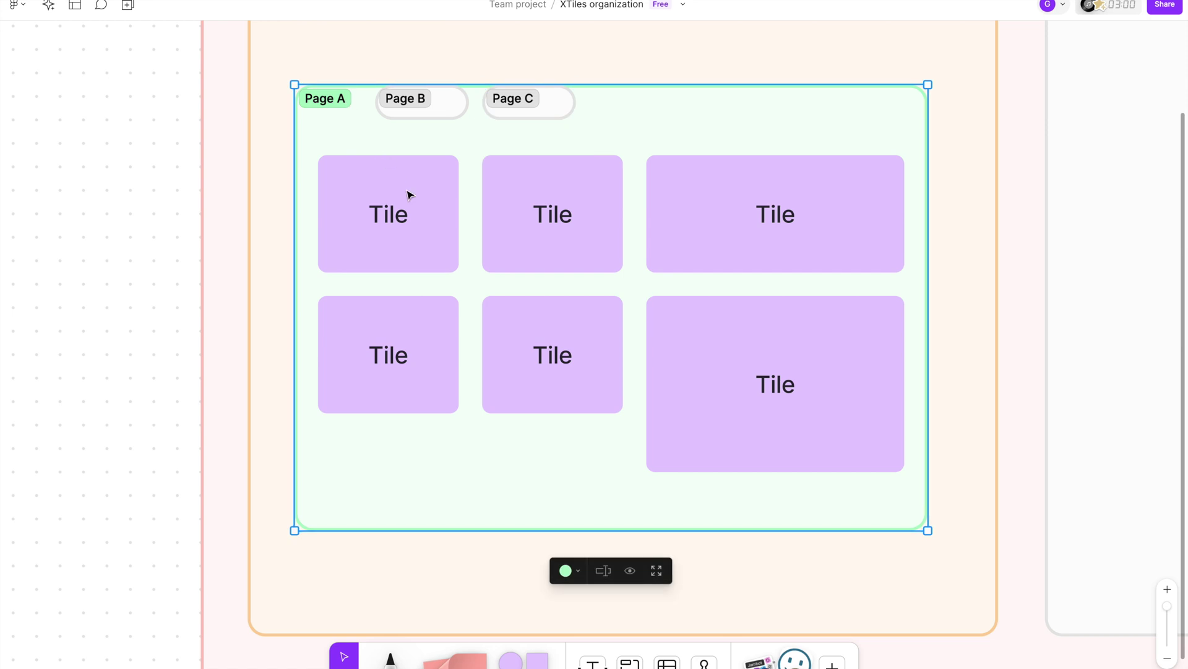
click(420, 229)
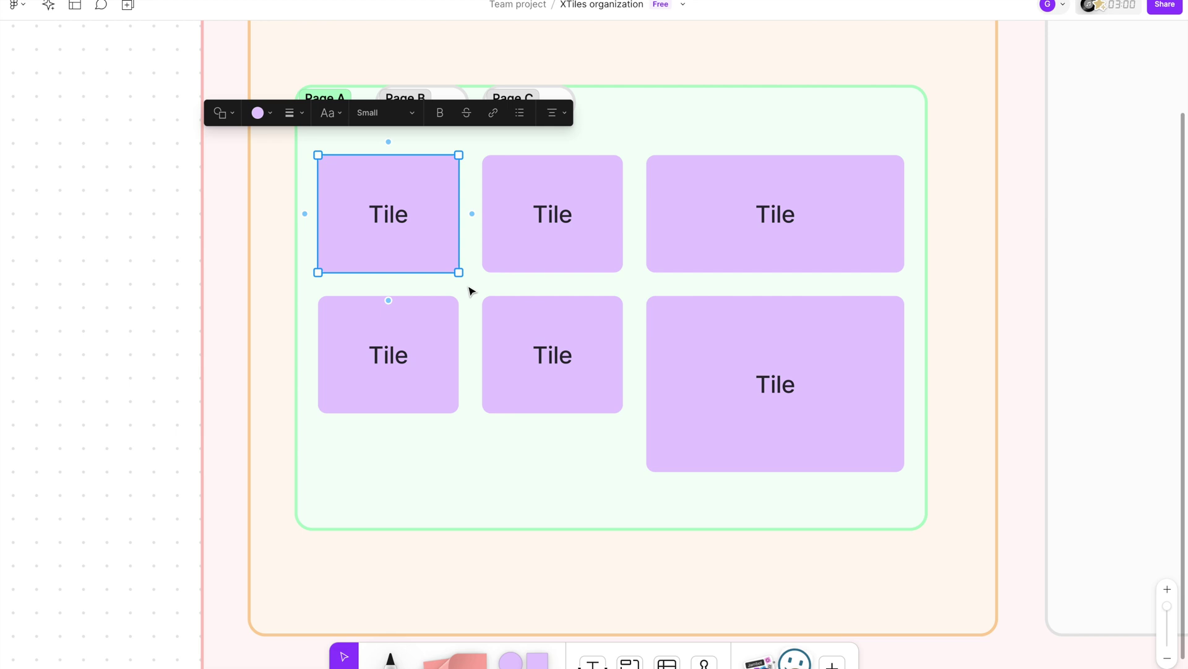
click(492, 445)
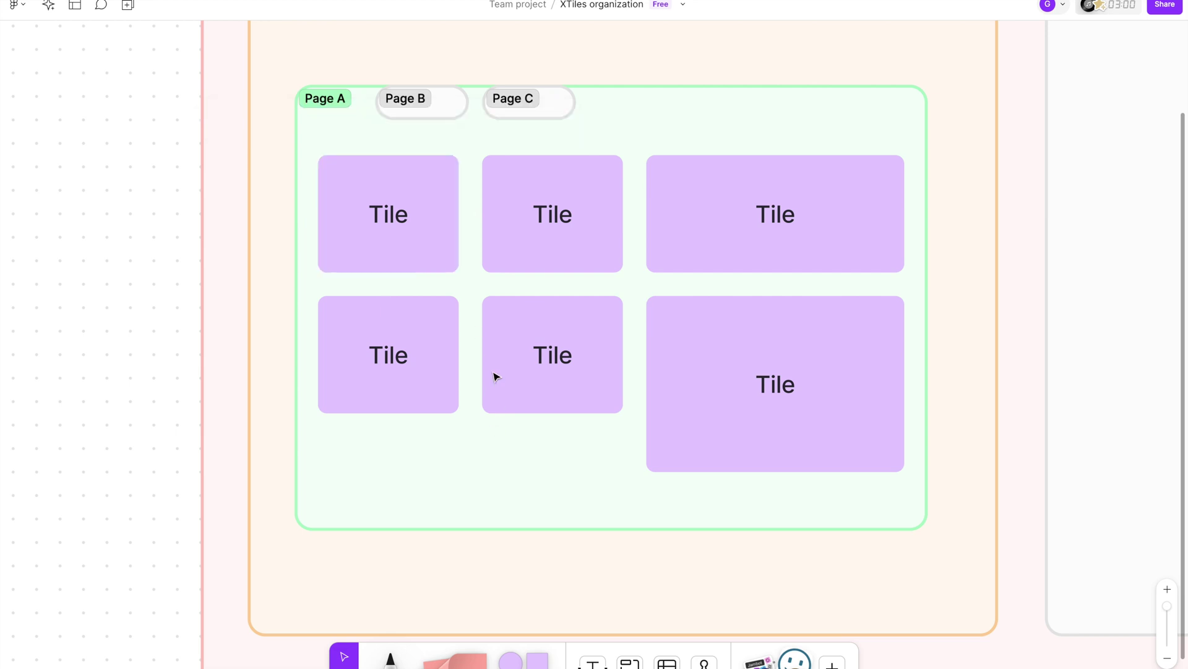
- Examine the separate Tile frame's list of the content types a tile can hold
scroll(493, 372, left, 3)
scroll(493, 373, down, 3)
scroll(489, 359, left, 6)
scroll(486, 350, up, 5)
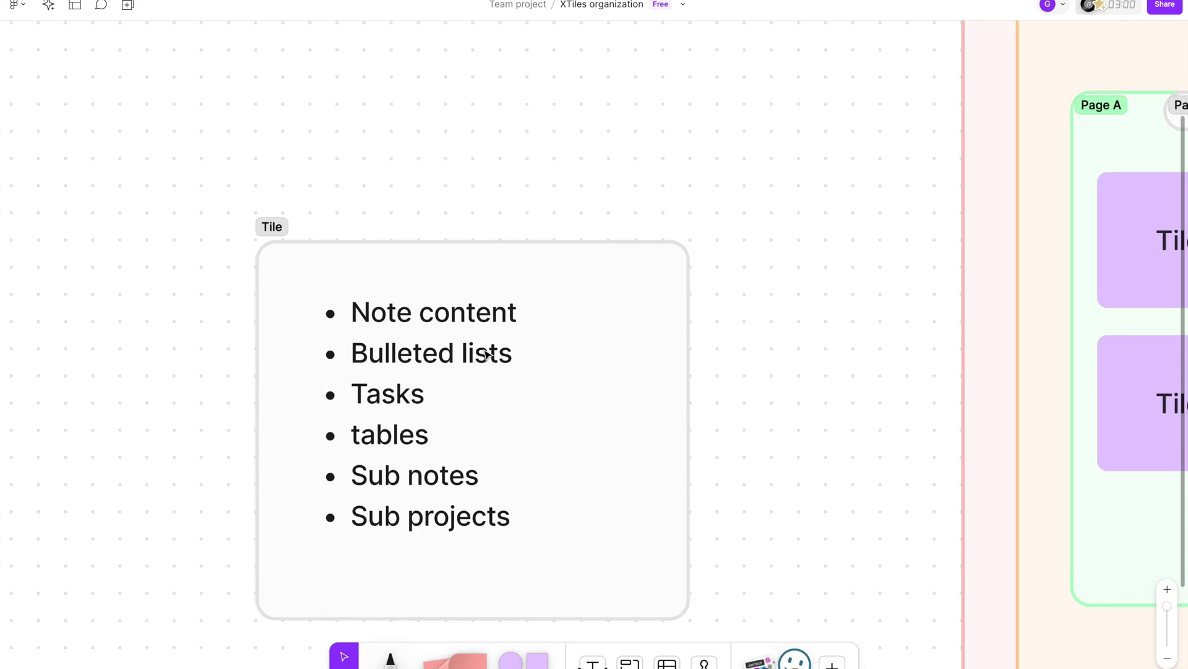
scroll(488, 354, down, 2)
click(478, 275)
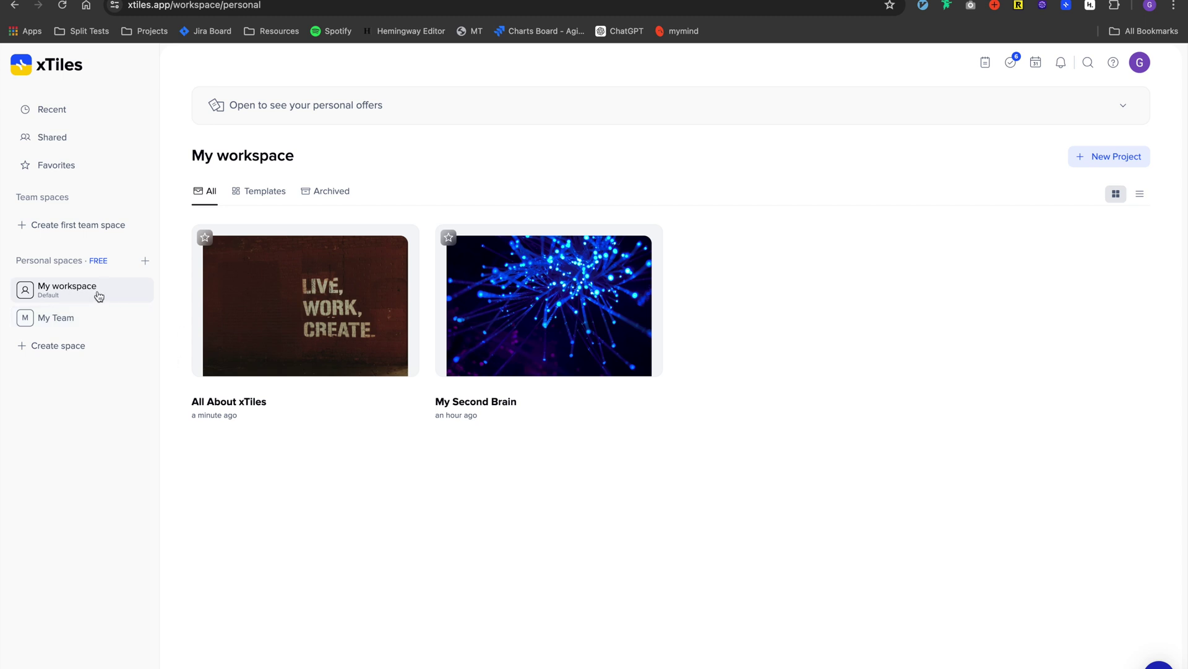
- Create a personal space named "test" in xTiles
click(145, 261)
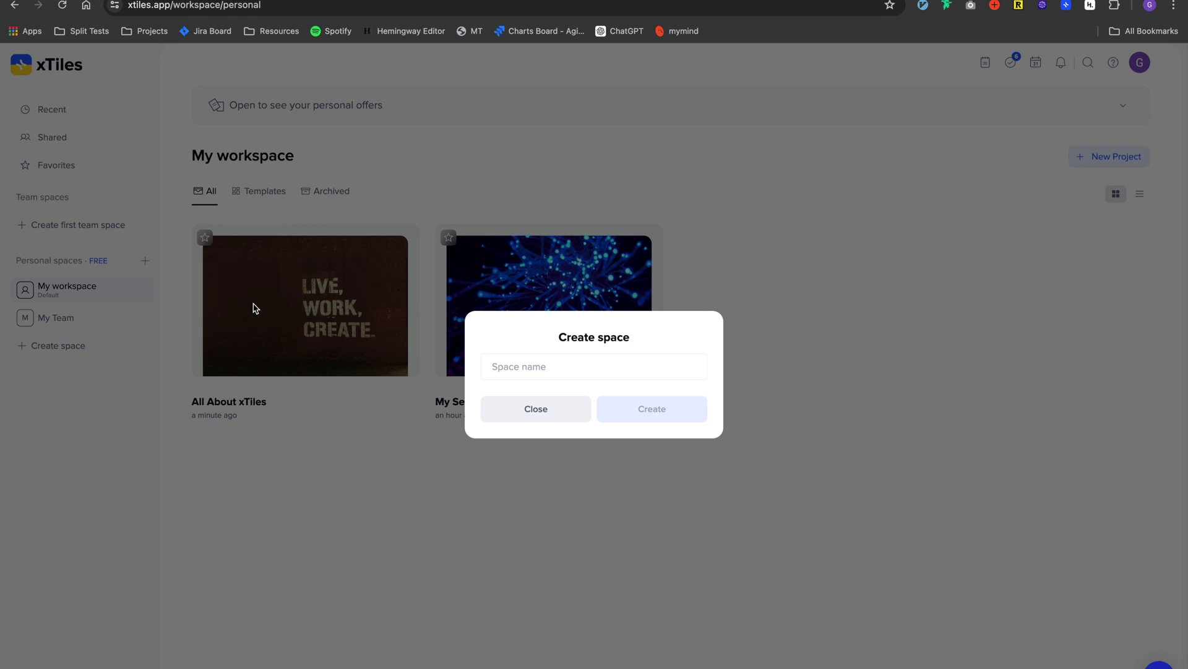
text(md)
click(628, 418)
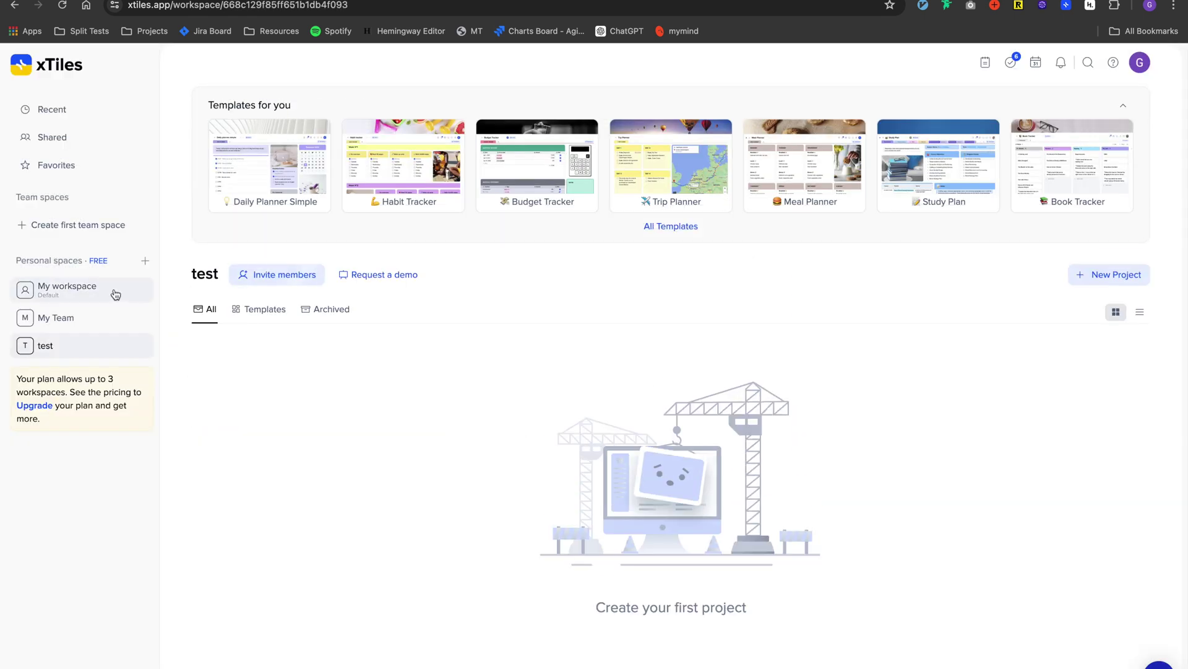
- Open My workspace, compare its list and grid views, and check the options for creating a project
click(115, 294)
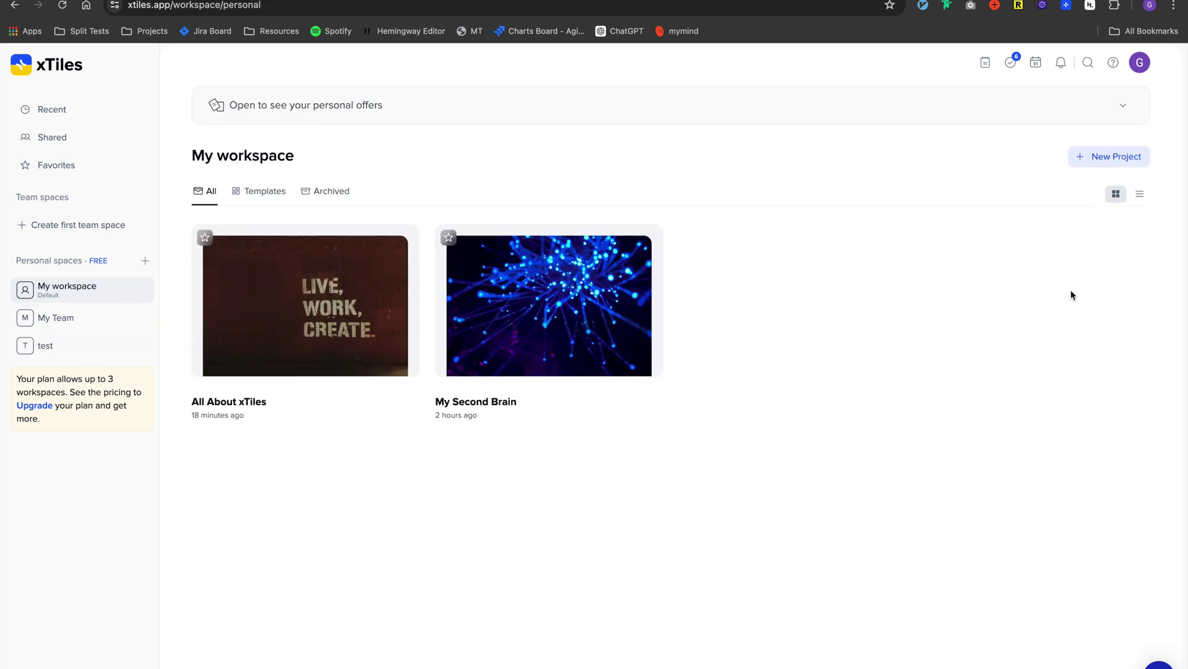
click(1139, 196)
click(1116, 195)
click(1105, 163)
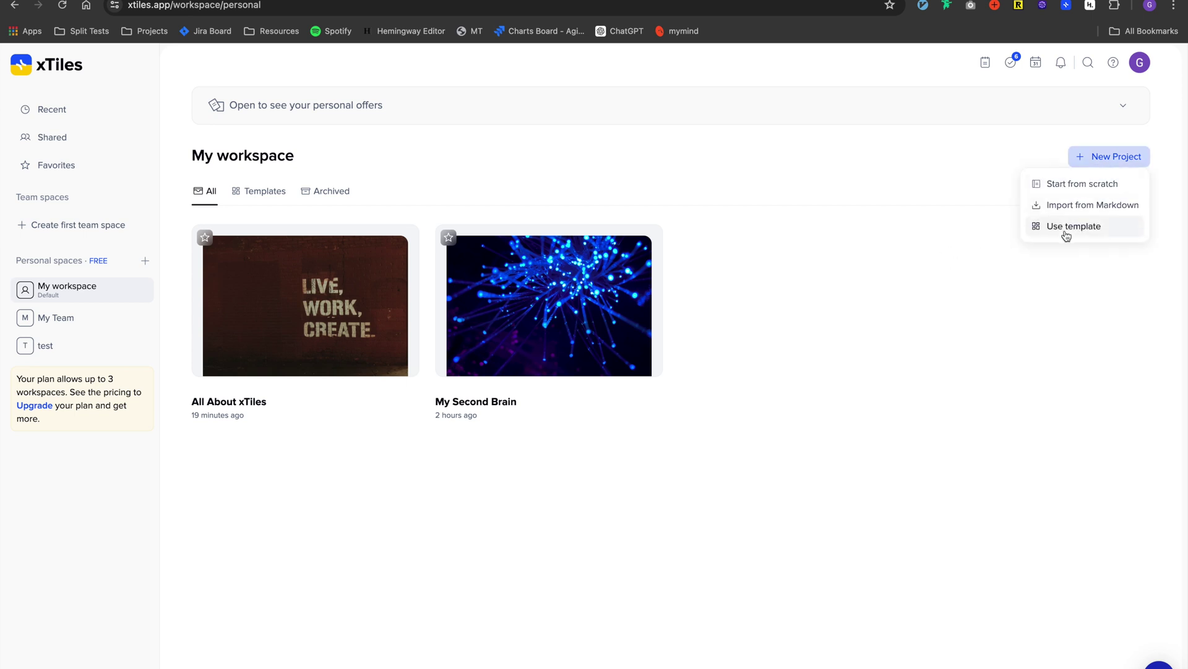
click(929, 307)
- Check the Templates and Archived lists of My workspace, and open the All About xTiles project
click(258, 198)
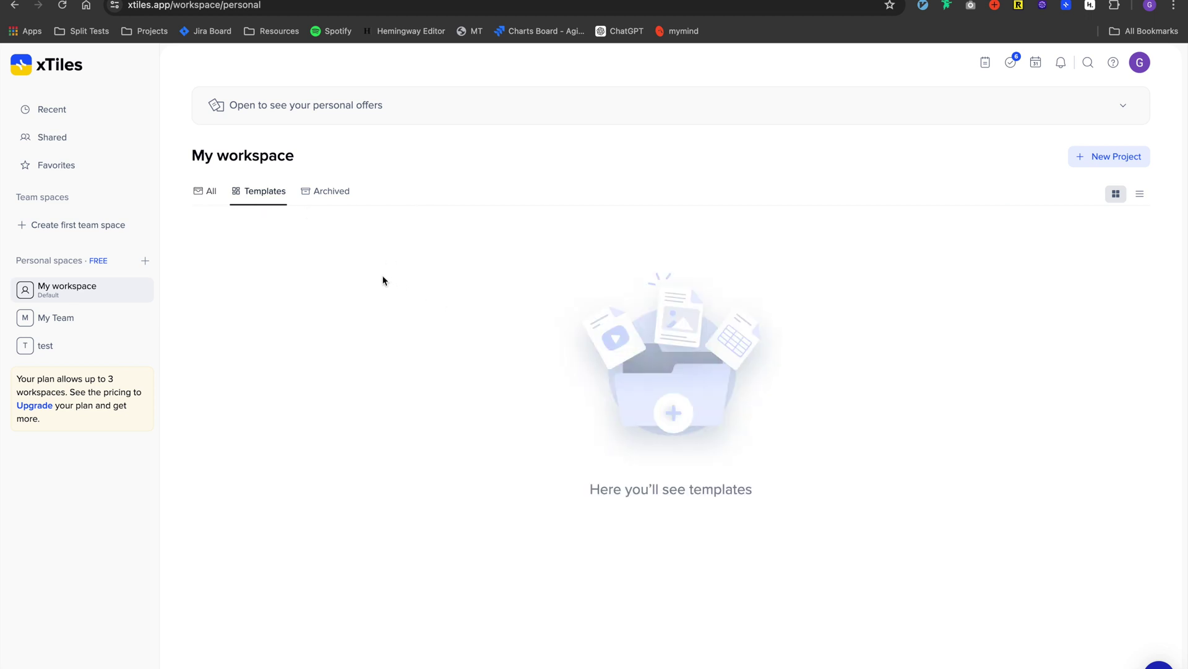
click(321, 198)
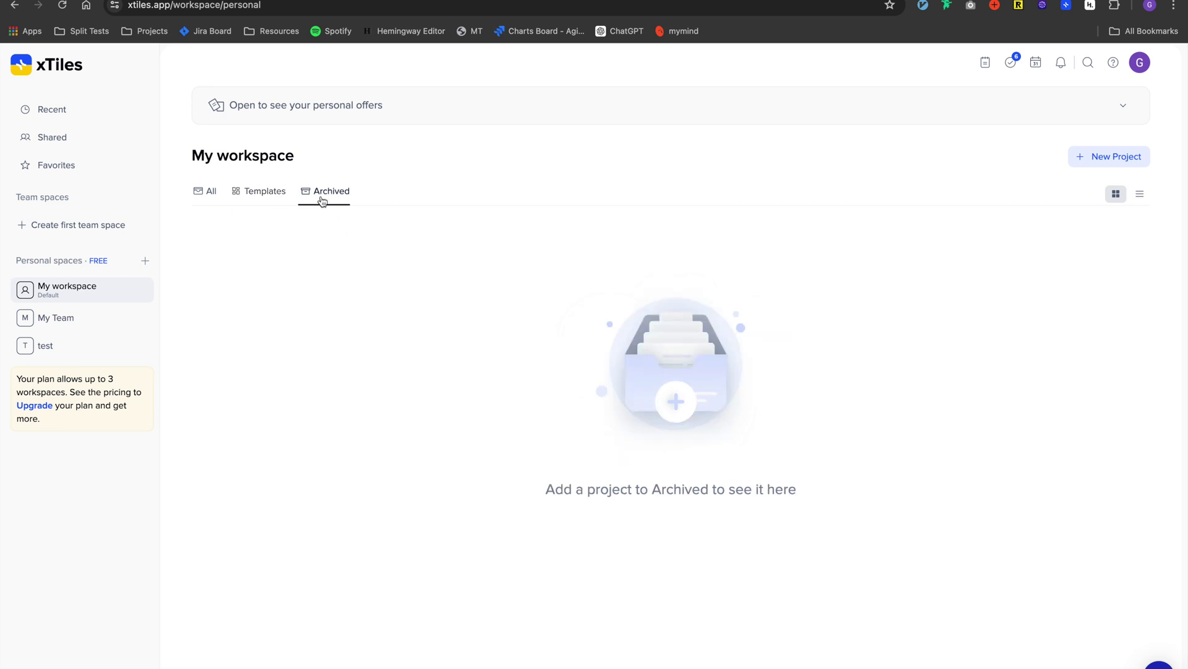
click(268, 200)
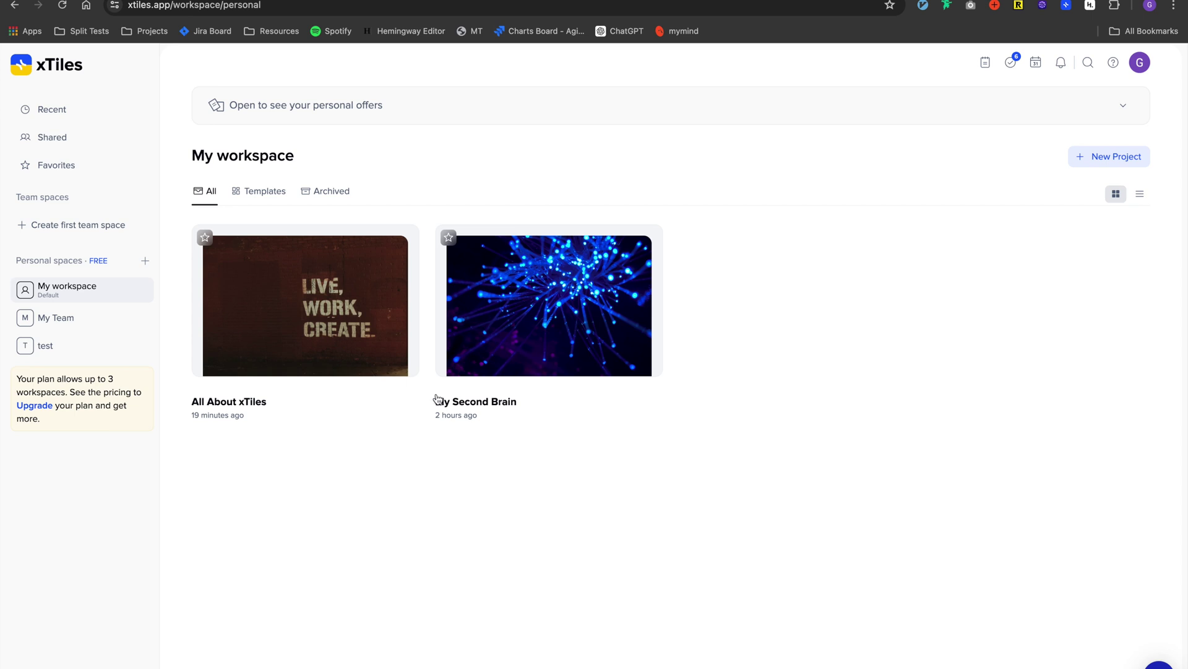
click(288, 309)
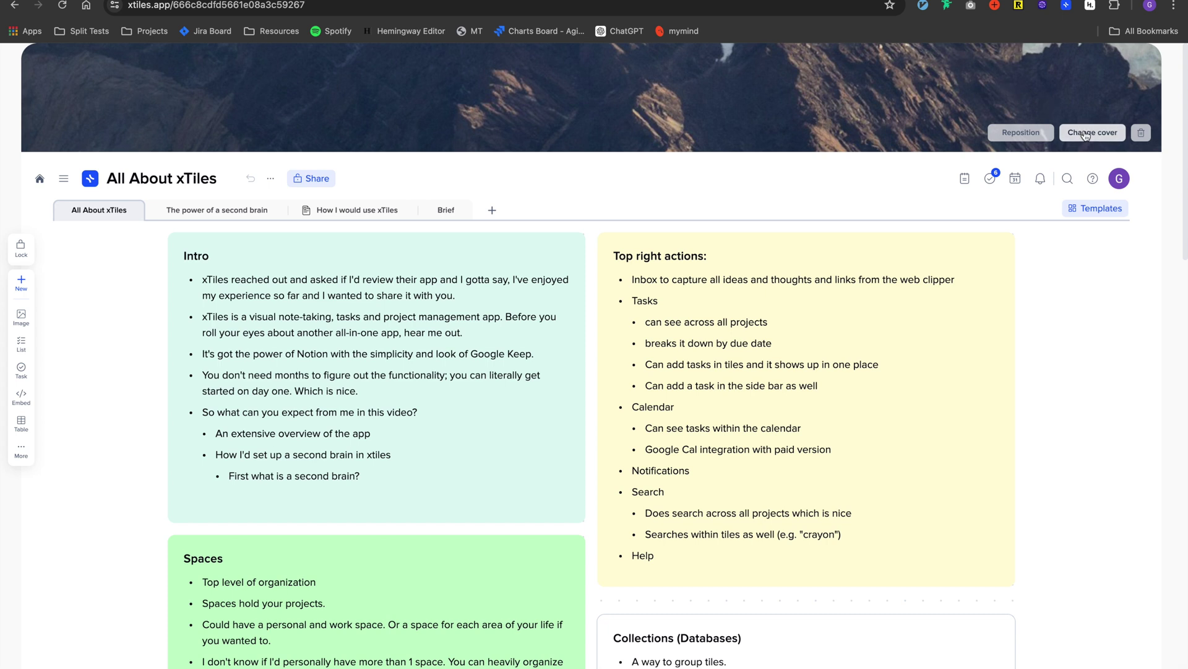
- Reposition the mountain cover image of the All About xTiles project and save its placement
click(1021, 132)
drag(900, 126, 816, 123)
click(1023, 133)
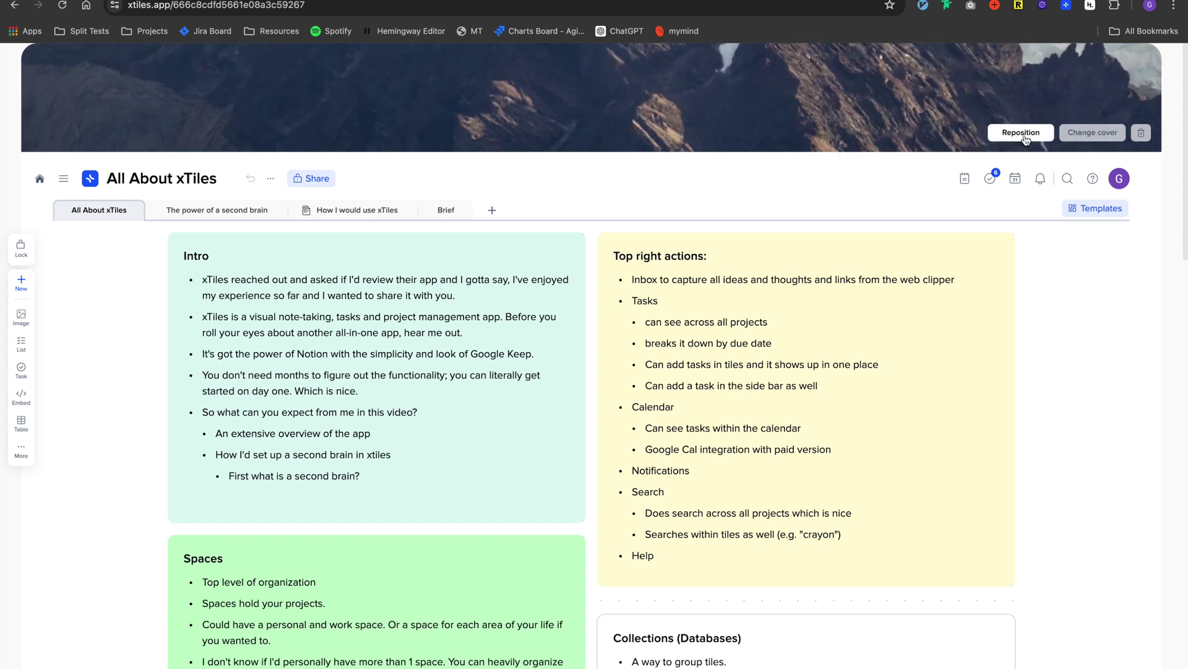
- Change the project's cover to the dark photo of pink flowers from Unsplash
click(1094, 137)
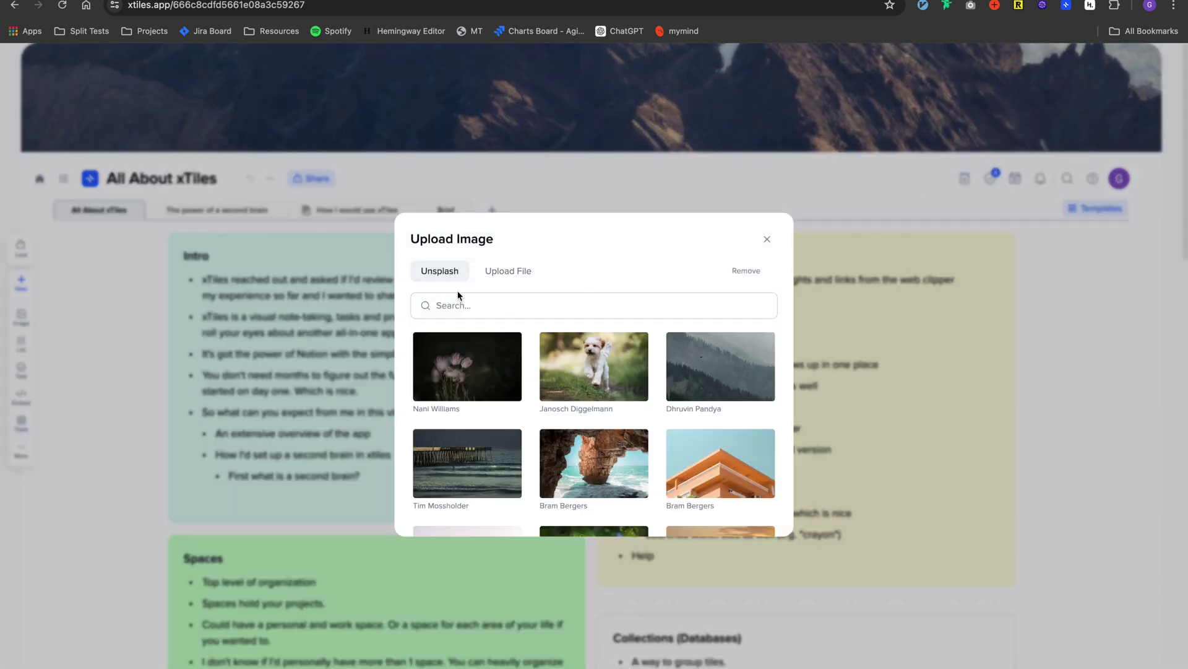
click(503, 385)
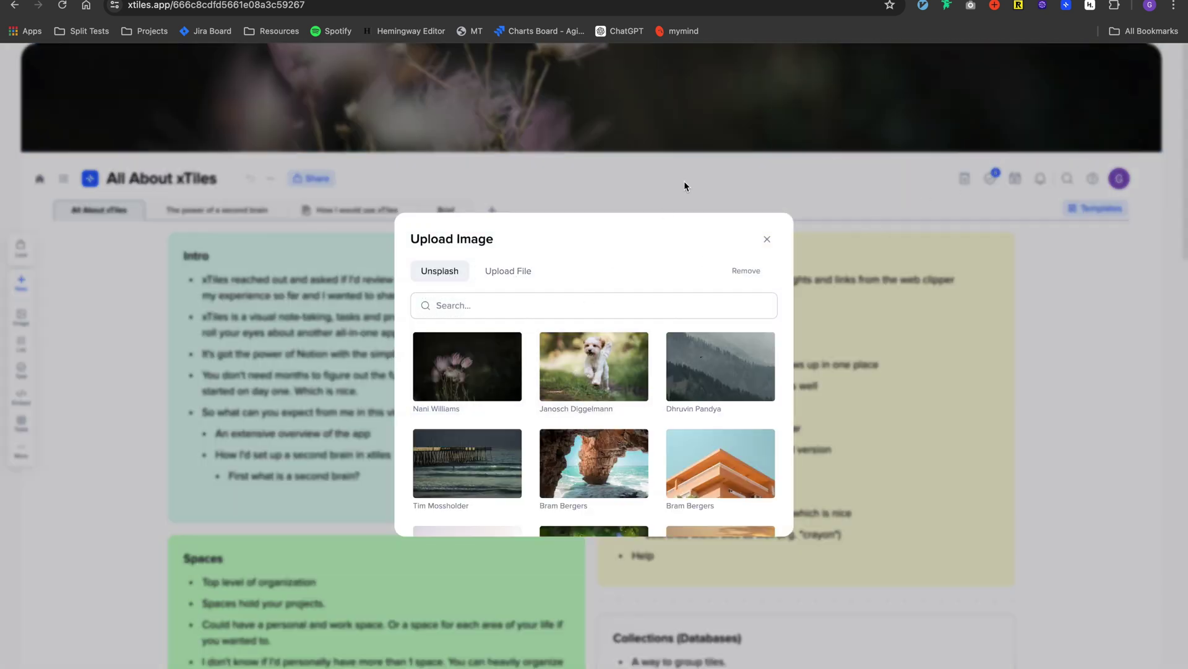
click(866, 180)
- Remove the project's cover image and set the project icon to the grinning face emoji with open eyes
mouse_move(1141, 135)
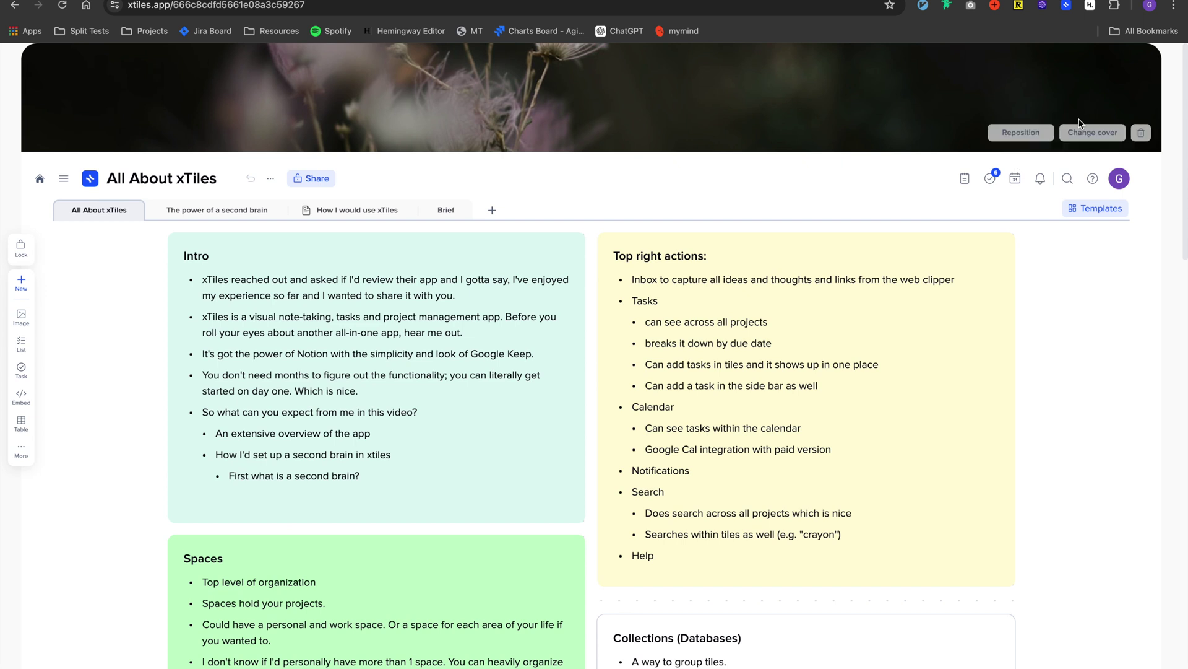
click(1141, 134)
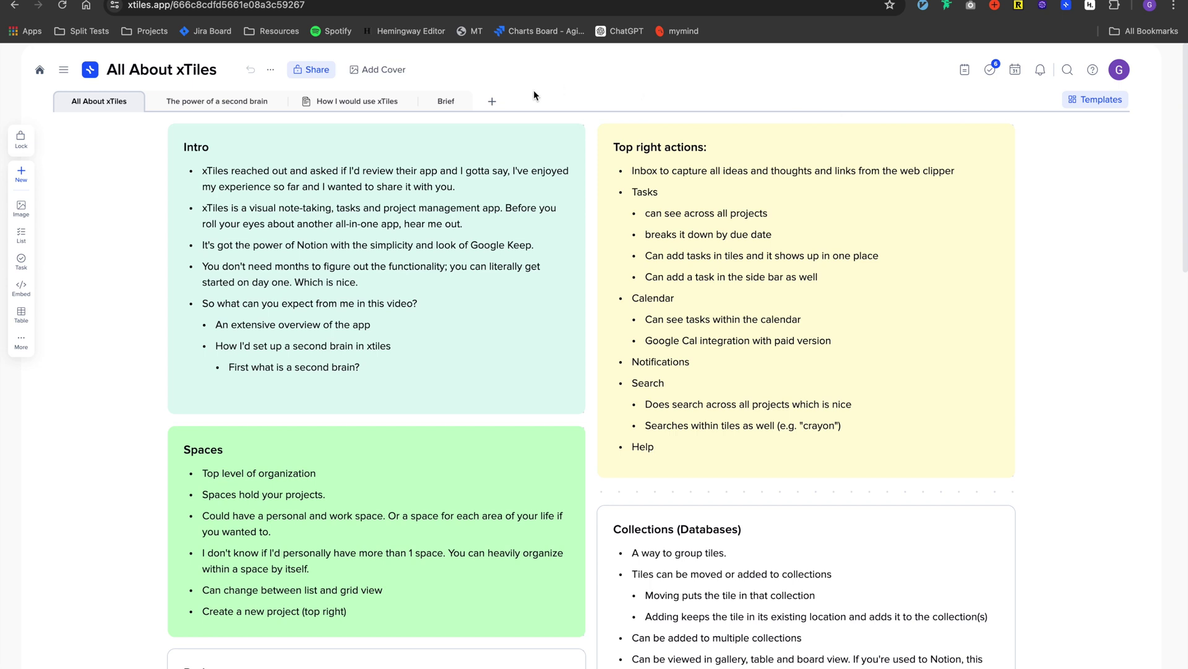
click(91, 71)
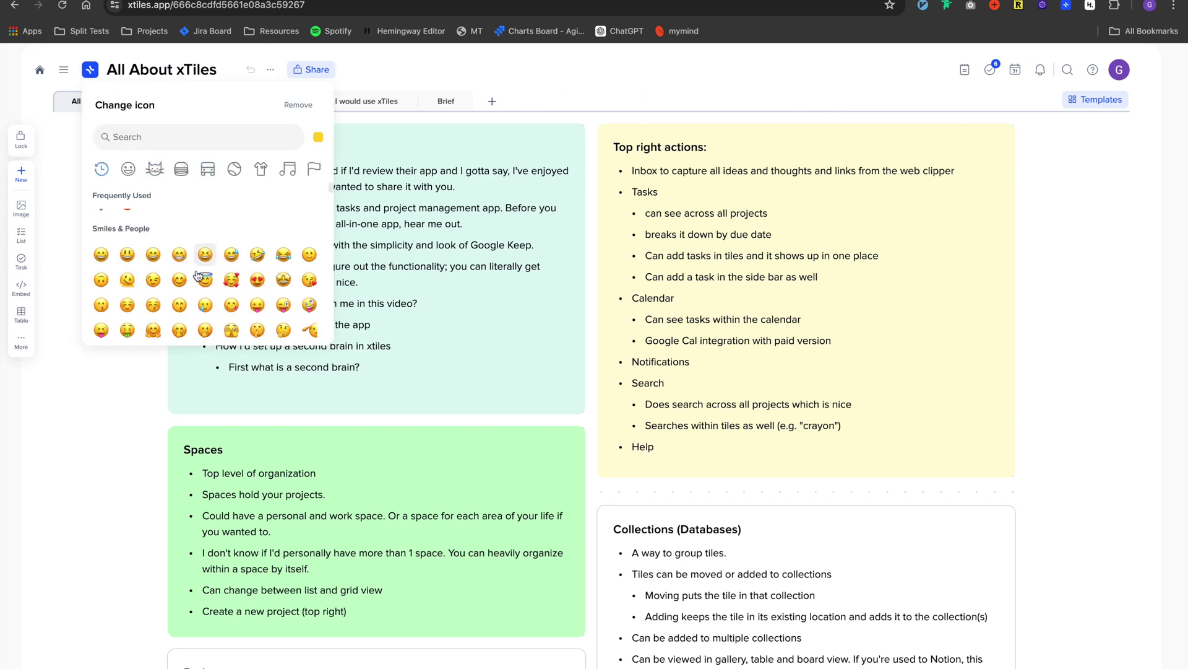
click(127, 250)
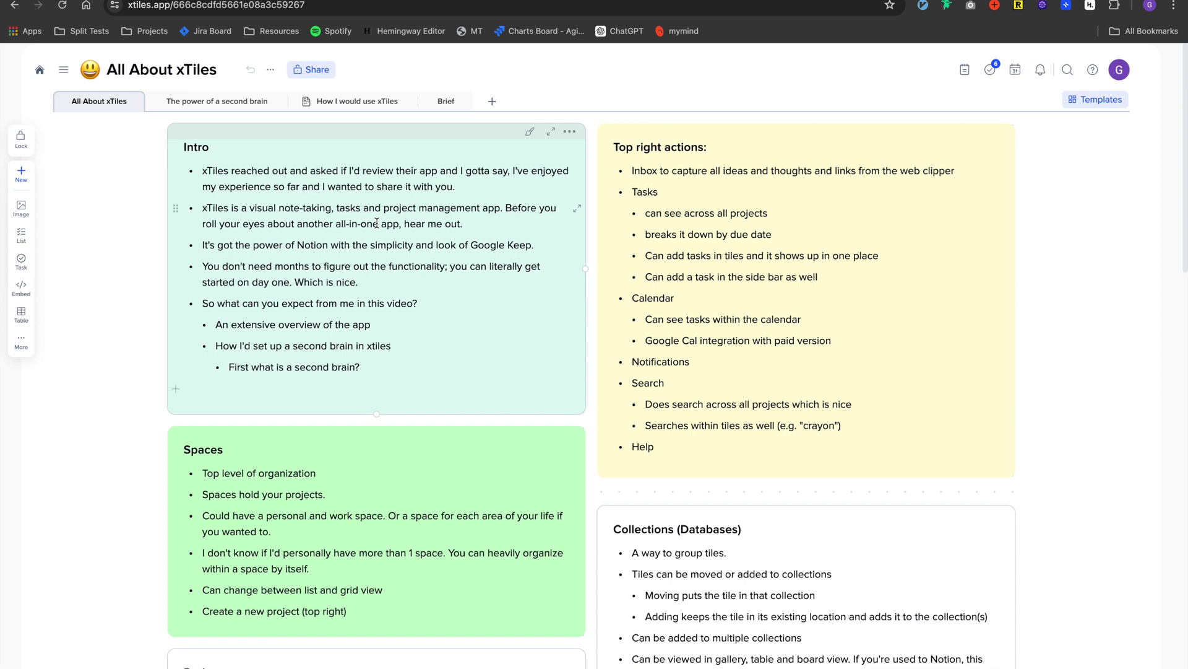
- Look through the note tiles on the All About xTiles page, including Pages, Tiles, Web clipper and Templates
scroll(393, 282, down, 1)
scroll(408, 297, up, 1)
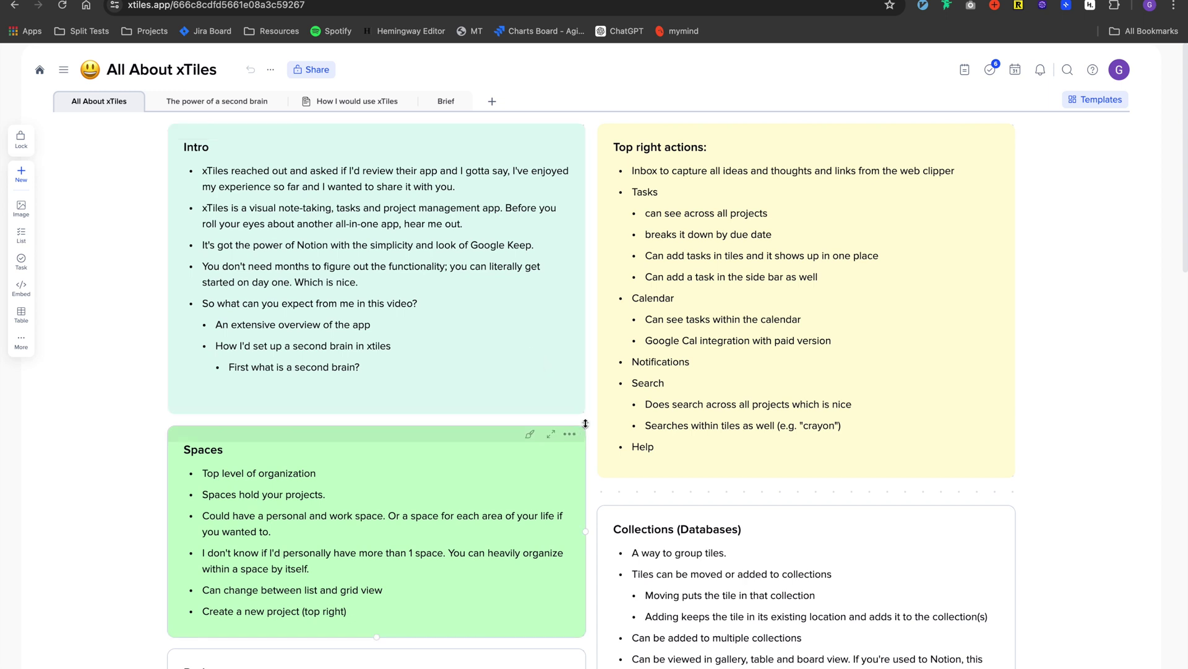
scroll(585, 414, down, 5)
scroll(585, 414, down, 7)
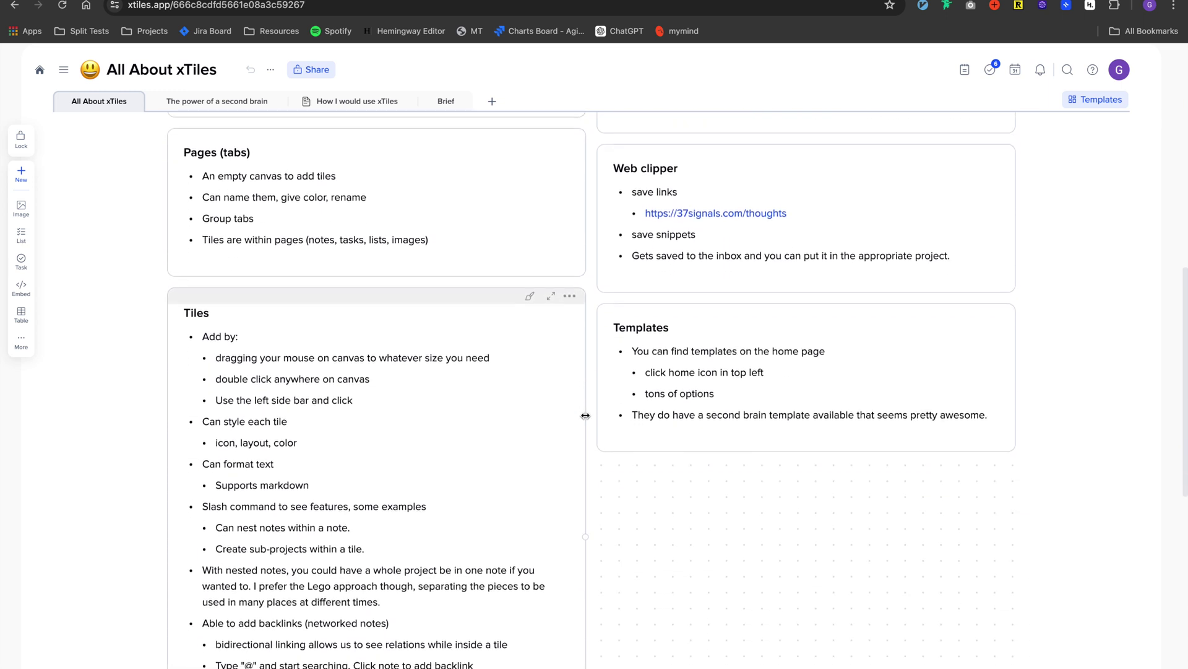
scroll(585, 416, up, 10)
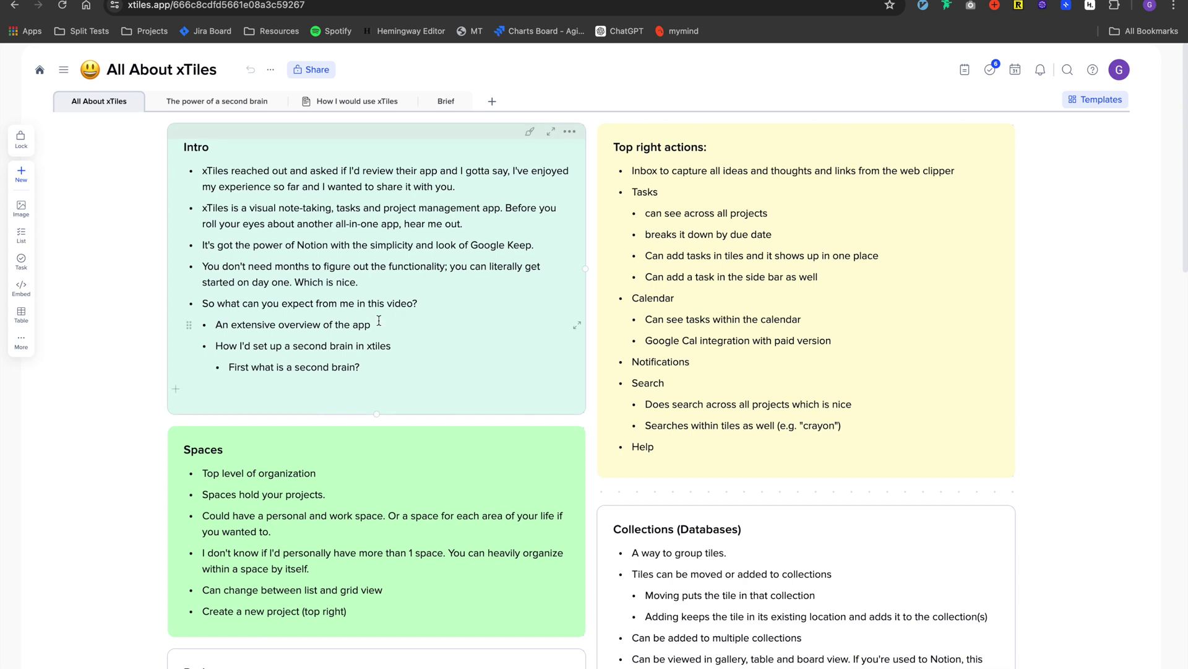
- Visit The power of a second brain page, return to All About xTiles, and review the page and collection types available to add
click(230, 104)
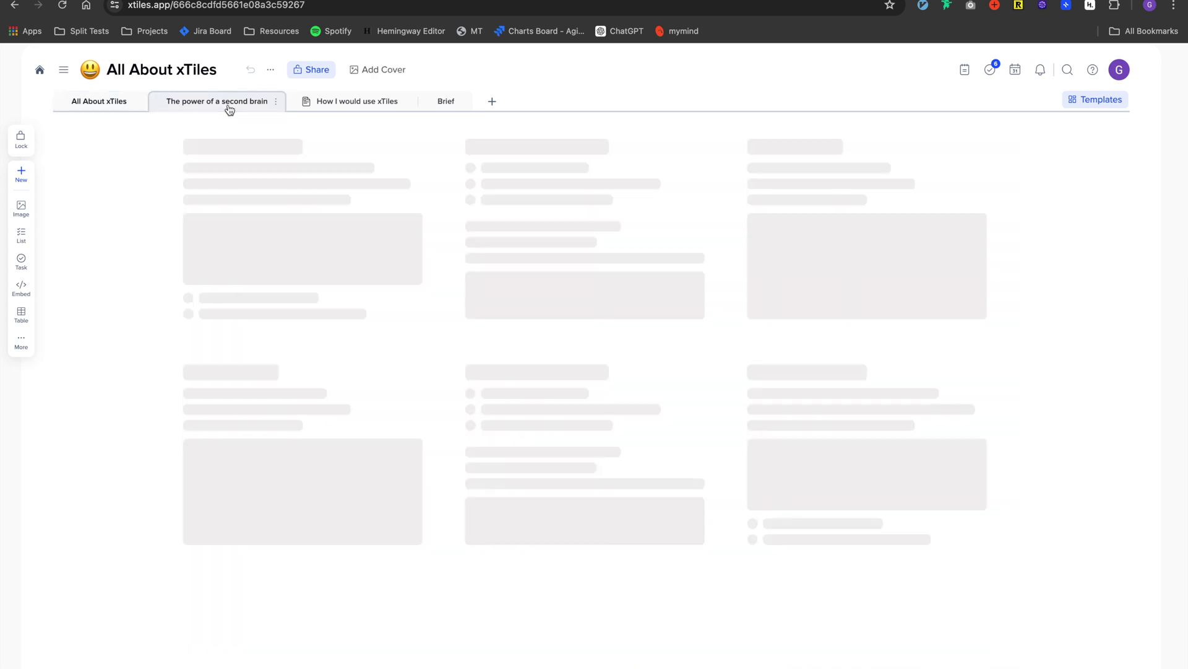
click(116, 101)
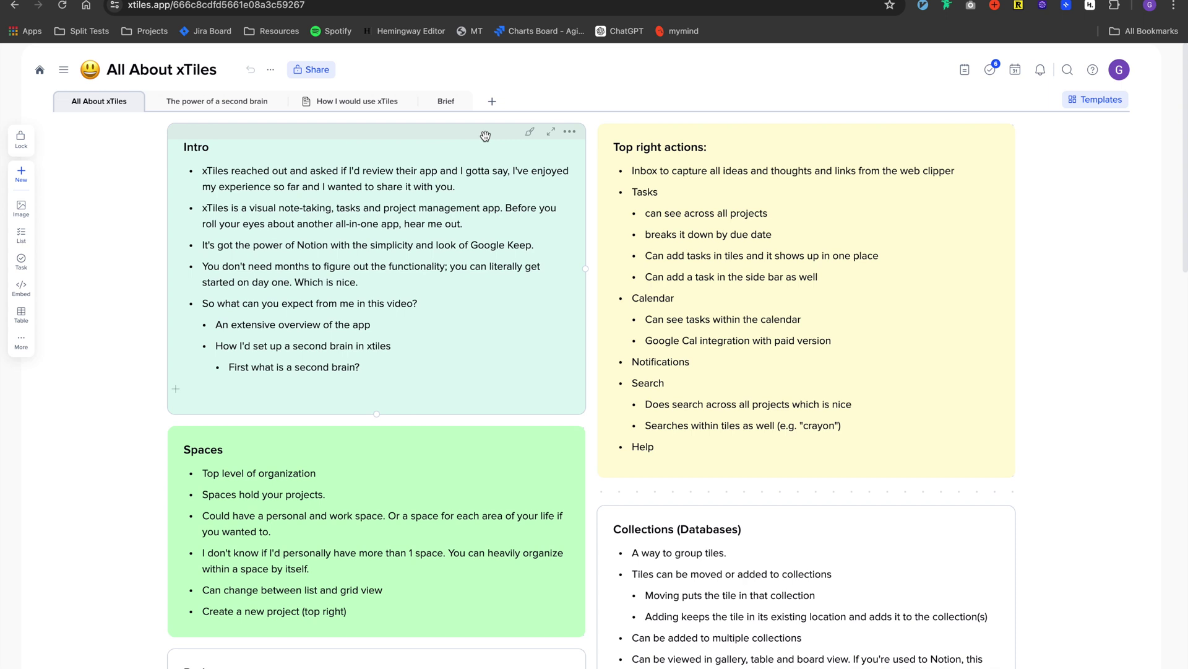
click(492, 101)
mouse_move(536, 128)
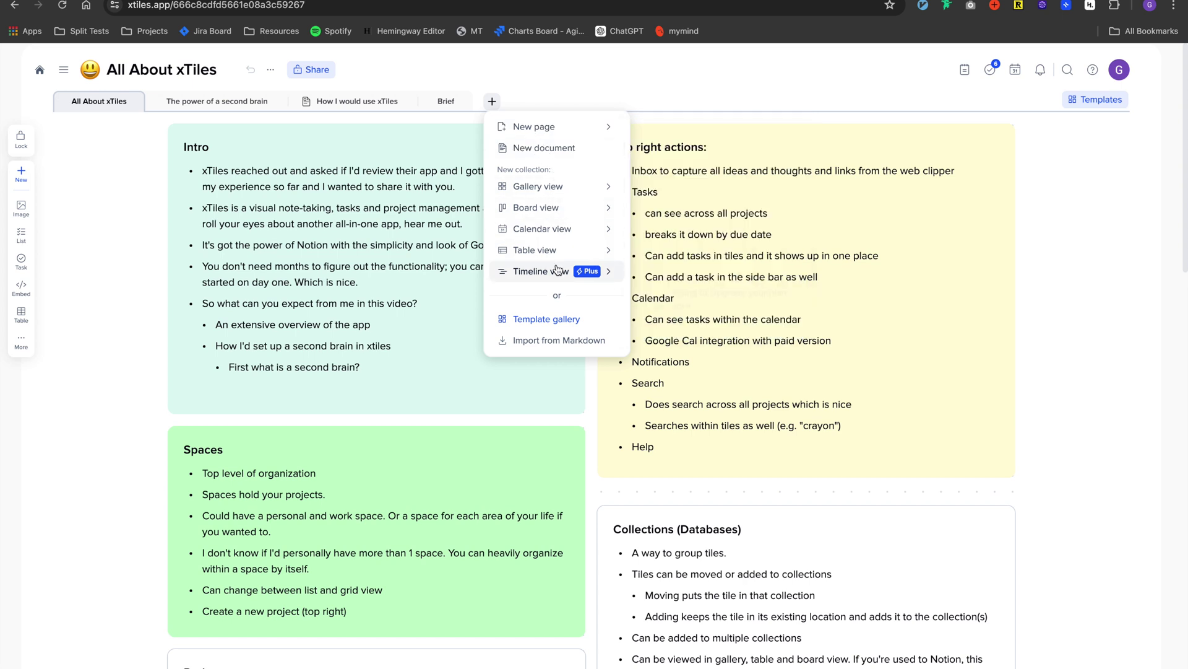
mouse_move(571, 197)
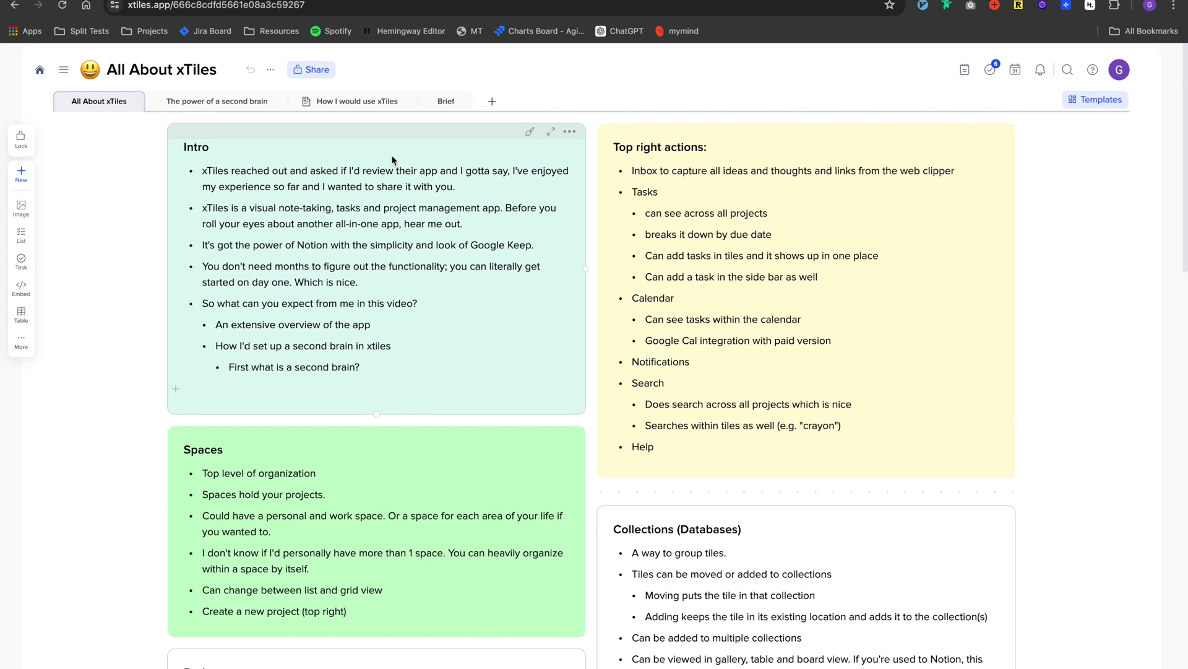
- Add a new blank page named "Blank page" to the All About xTiles project
click(492, 101)
mouse_move(527, 128)
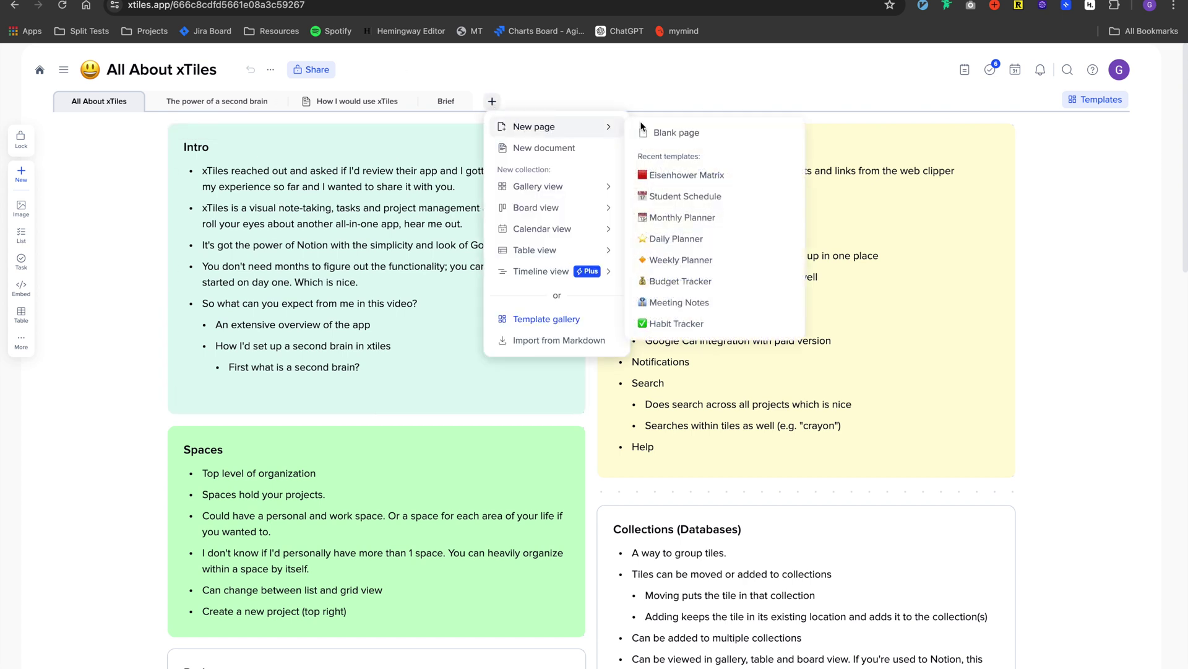
click(695, 129)
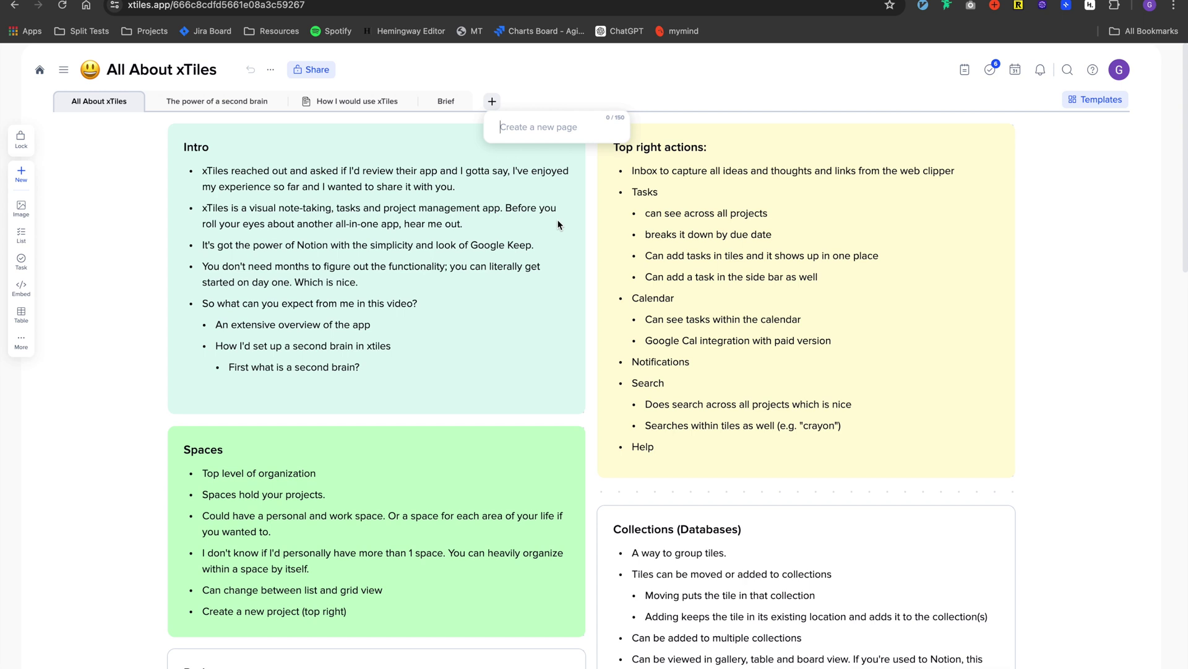
text(Blank page)
key(Return)
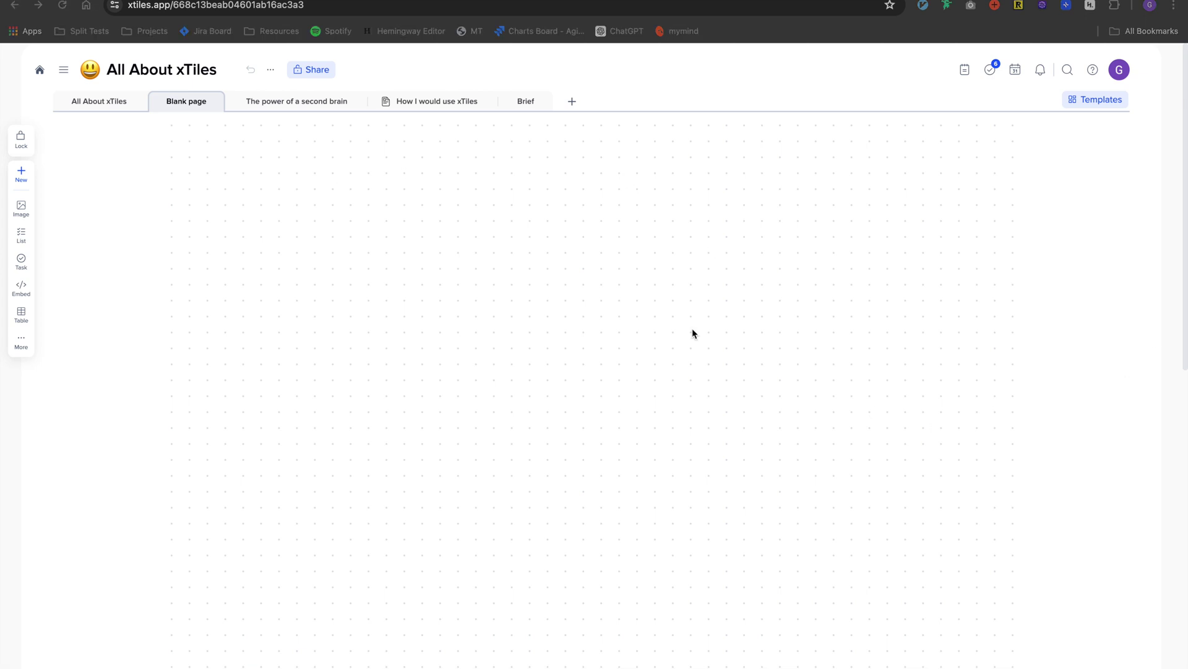
- Toggle the description of Blank page on and off, and set its tab color to green after trying red
click(214, 101)
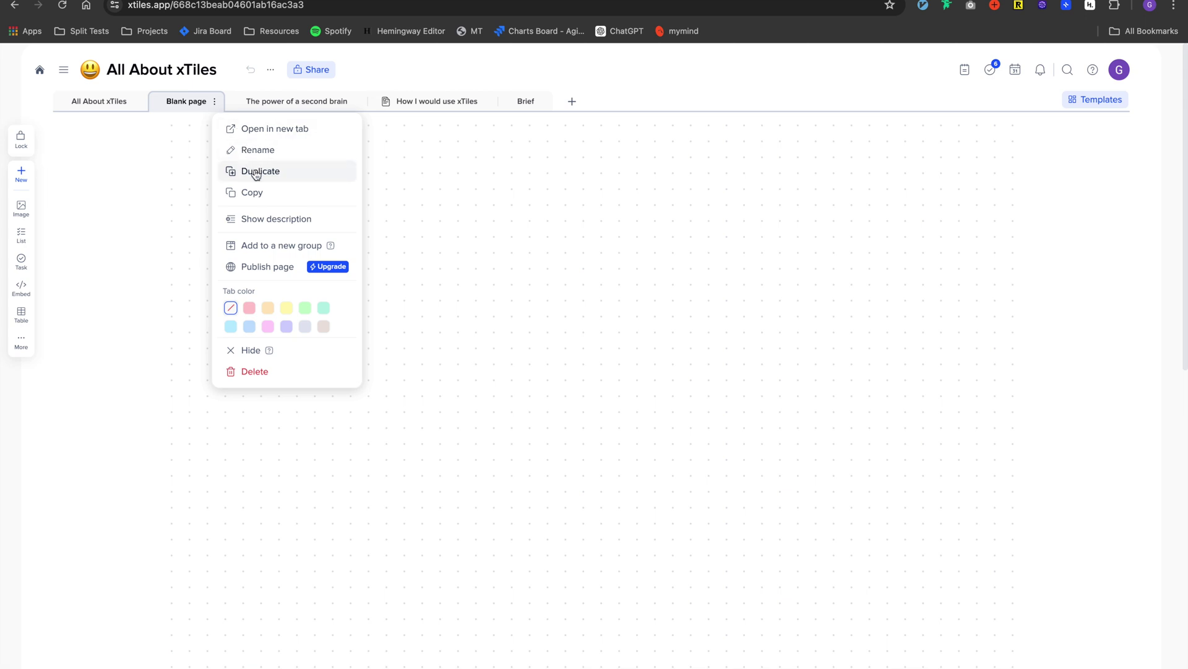
click(265, 218)
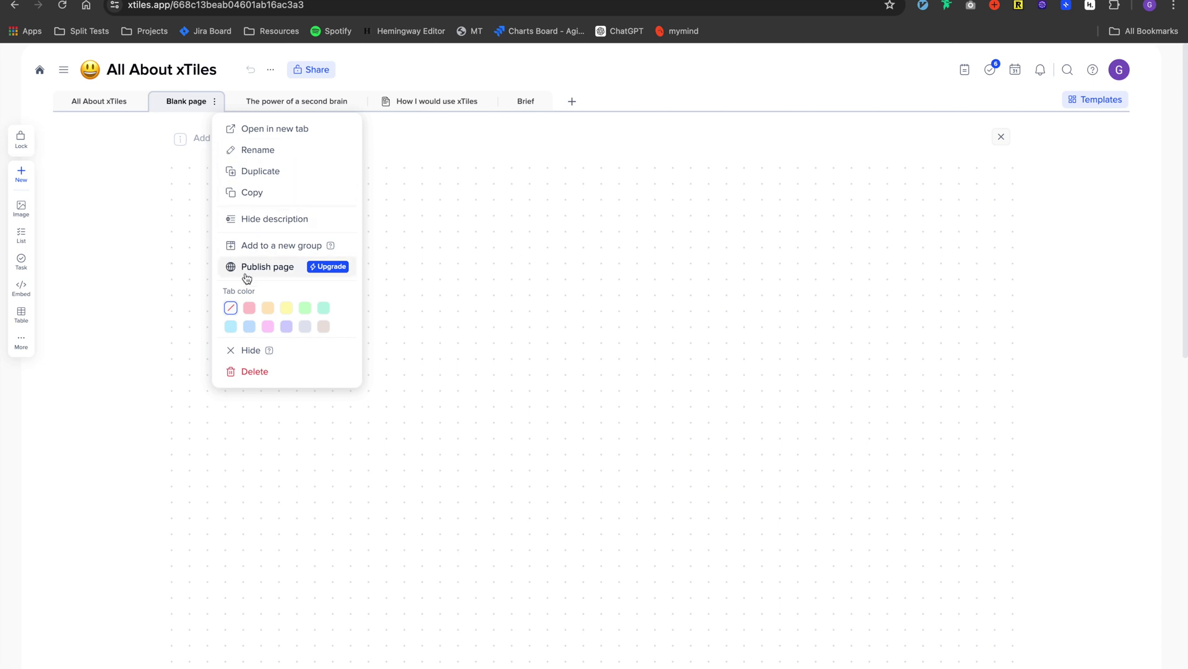
click(250, 311)
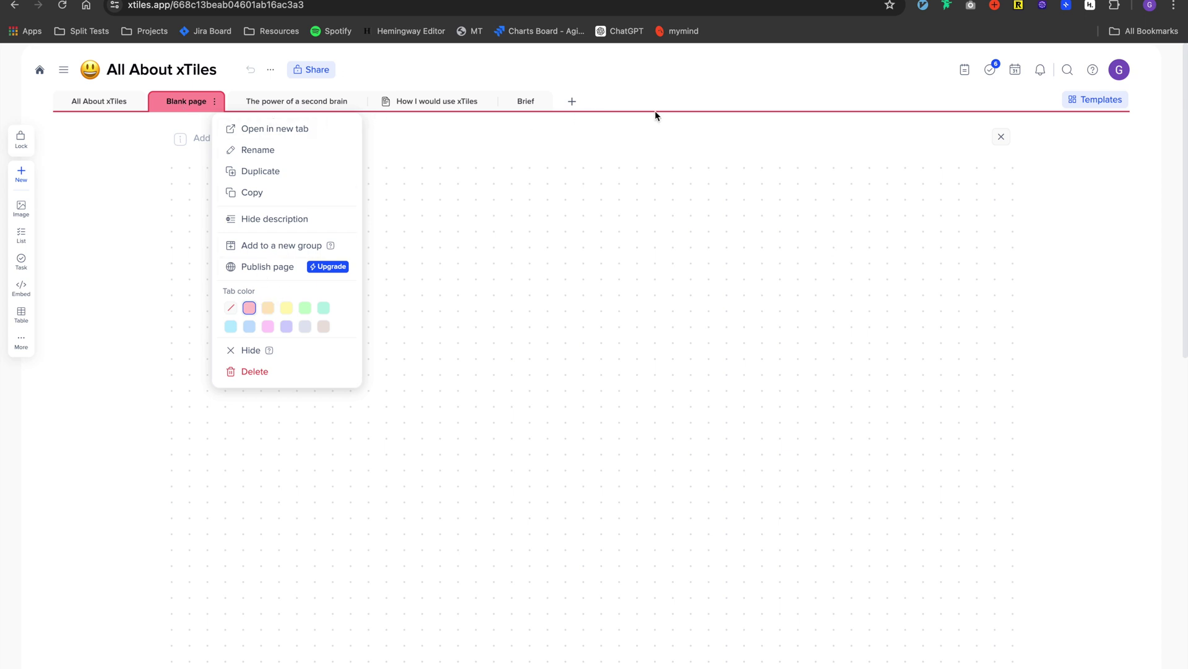
click(305, 307)
click(477, 255)
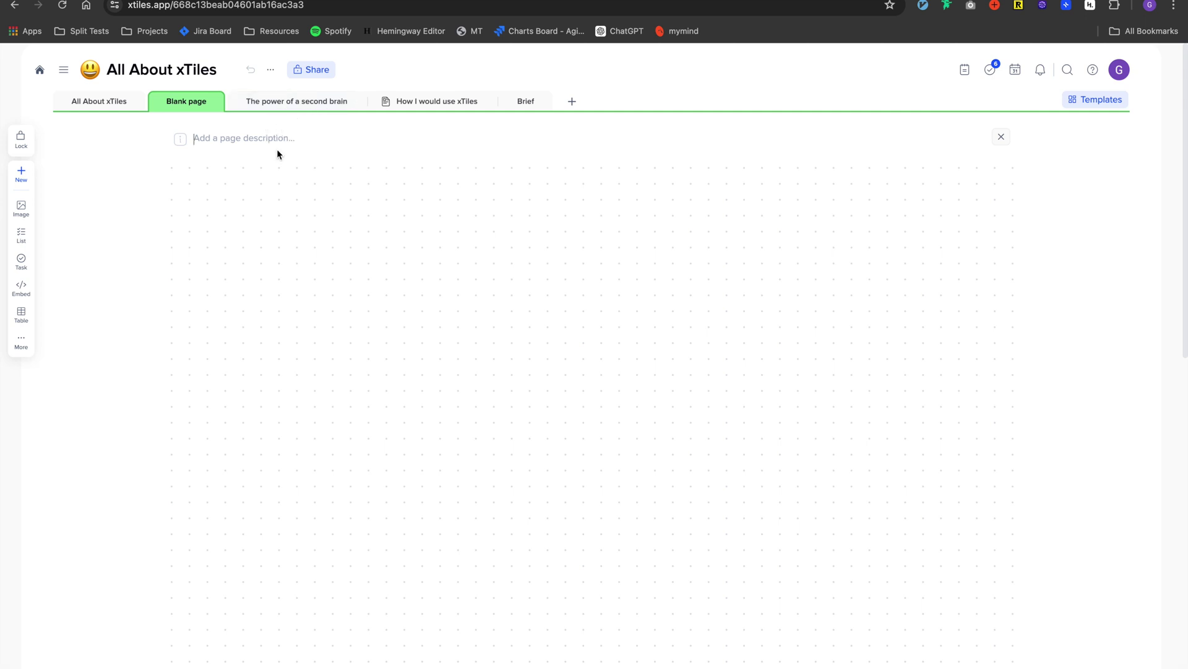
click(279, 165)
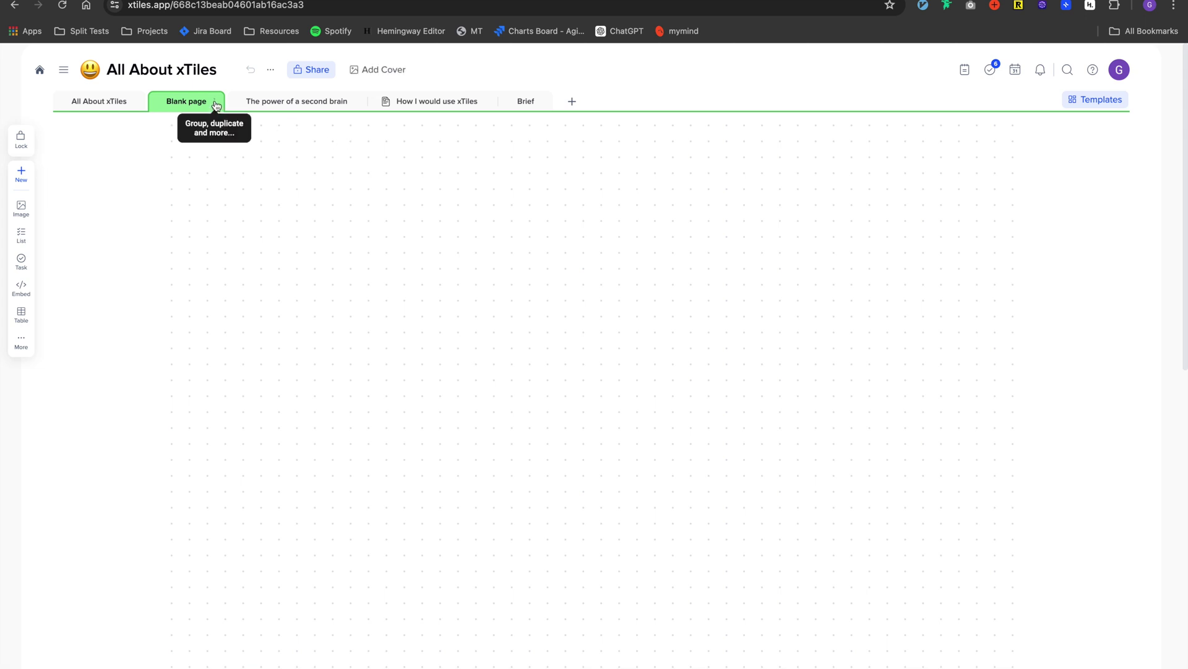
- Add Blank page to a new page group named "Awesome"
click(215, 102)
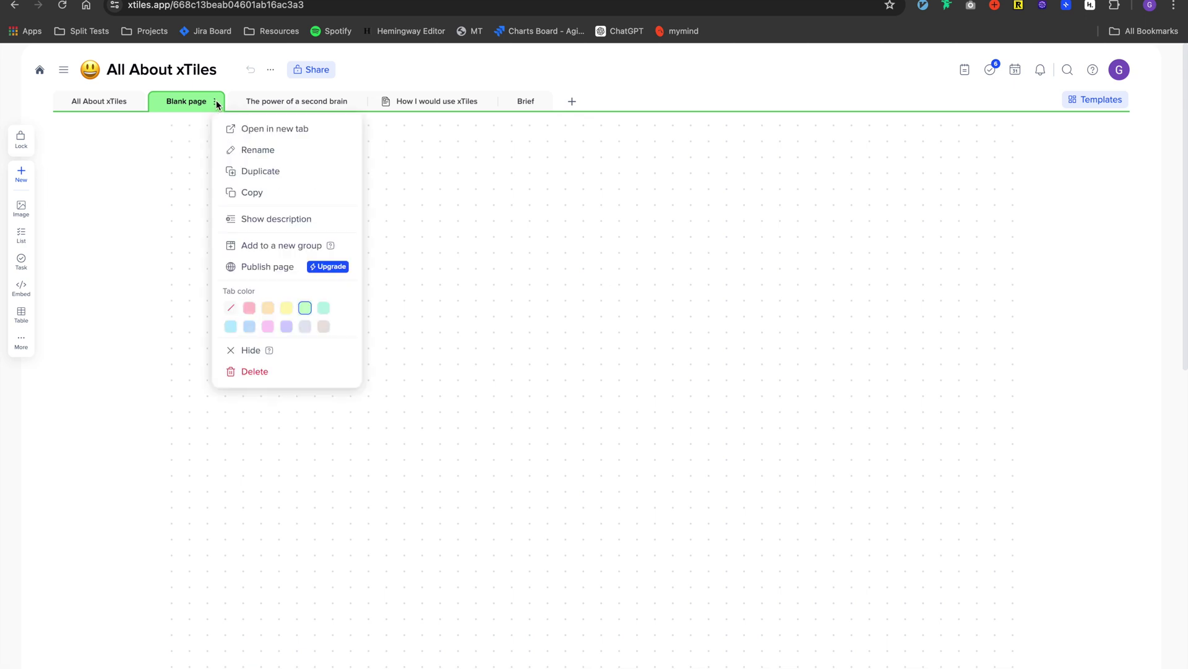
click(300, 248)
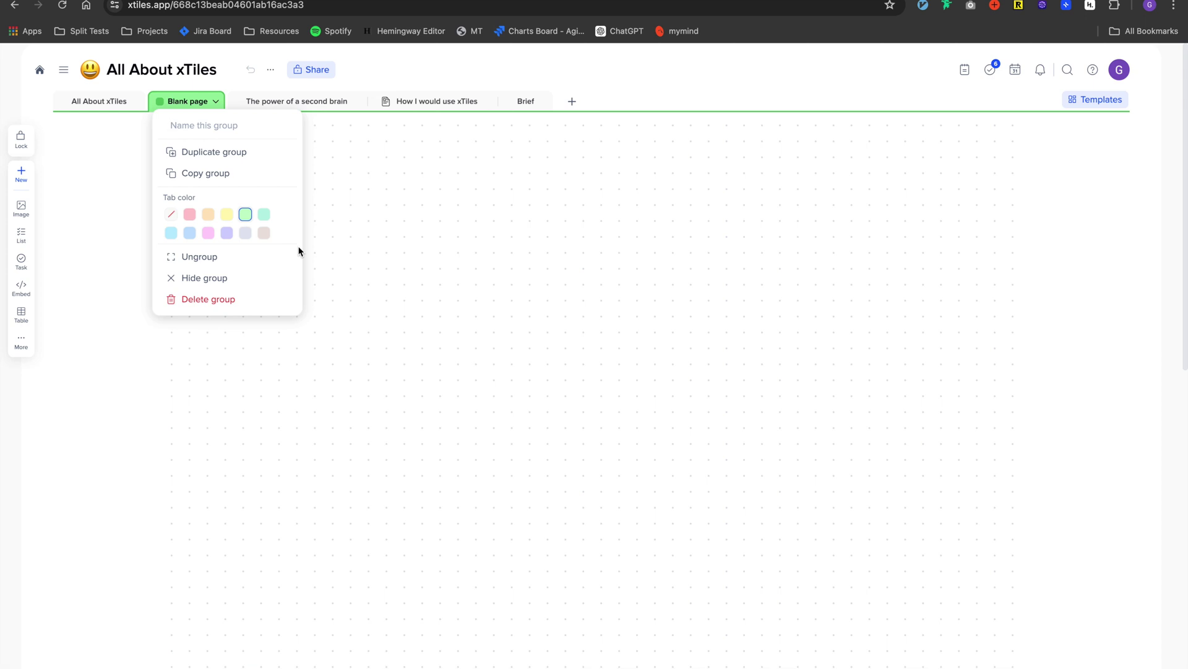
text(Awesome)
key(Return)
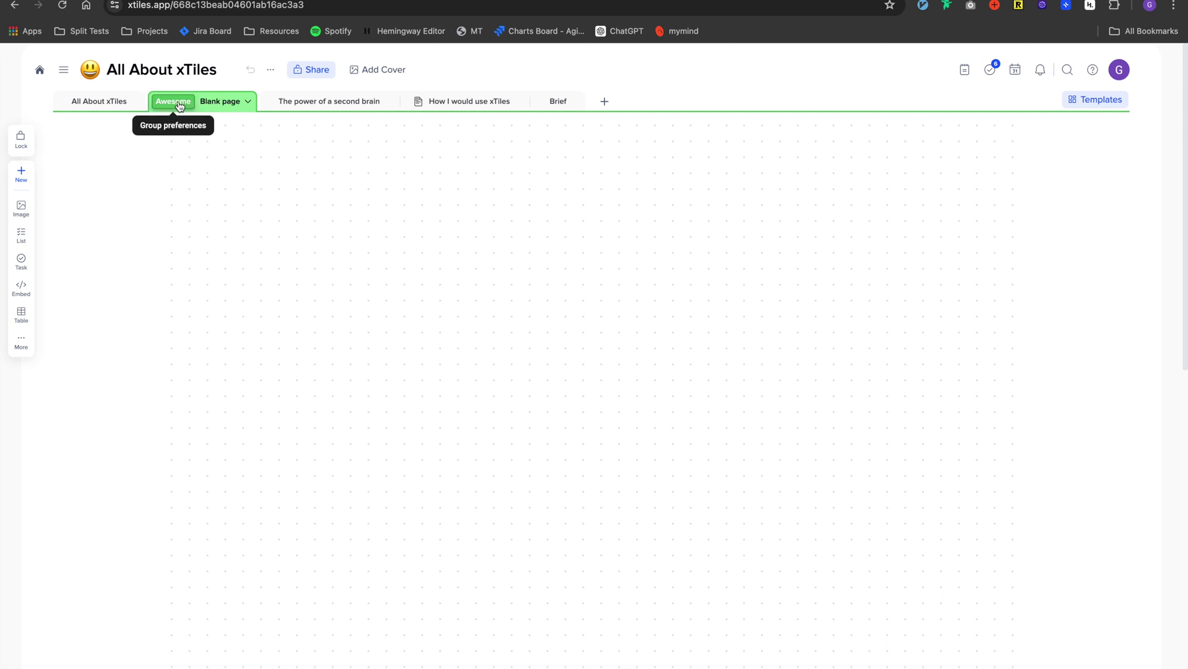
- Create another blank page named "New page" and add it to the Awesome group
click(605, 101)
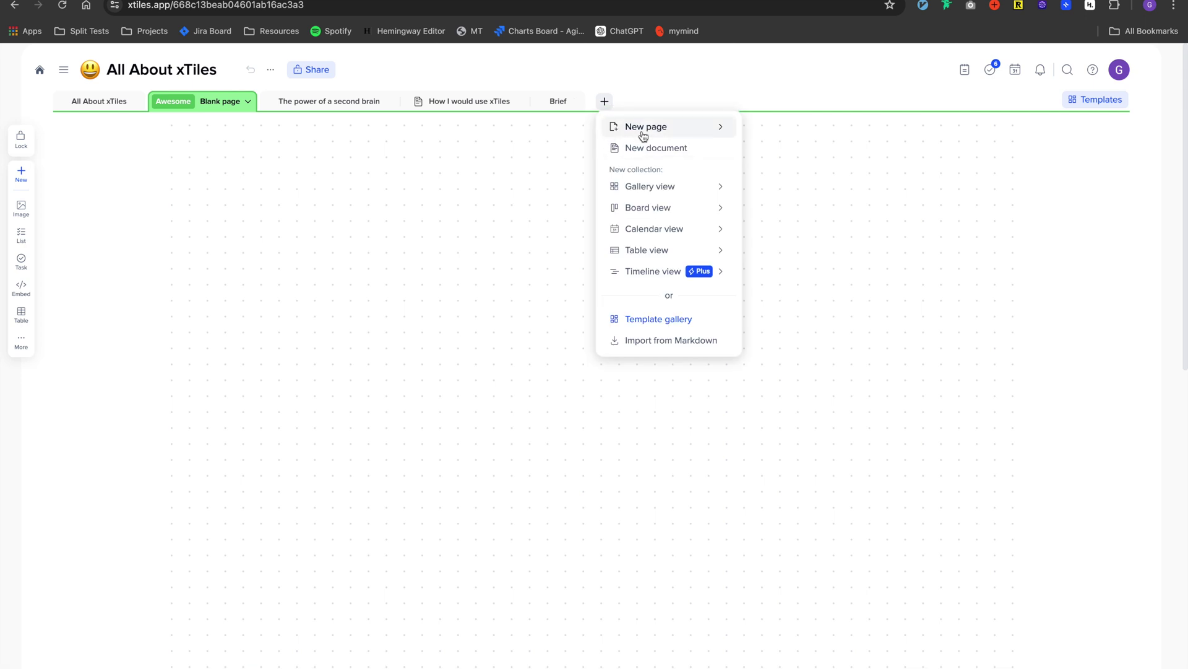
click(767, 129)
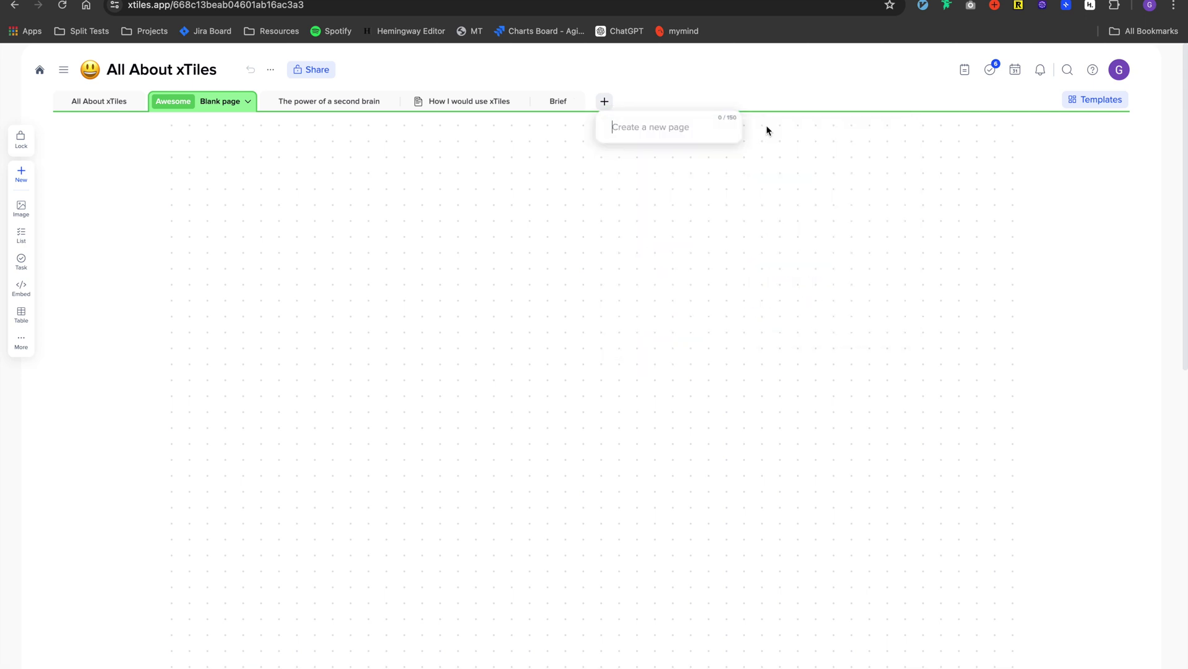
text(New page)
click(323, 102)
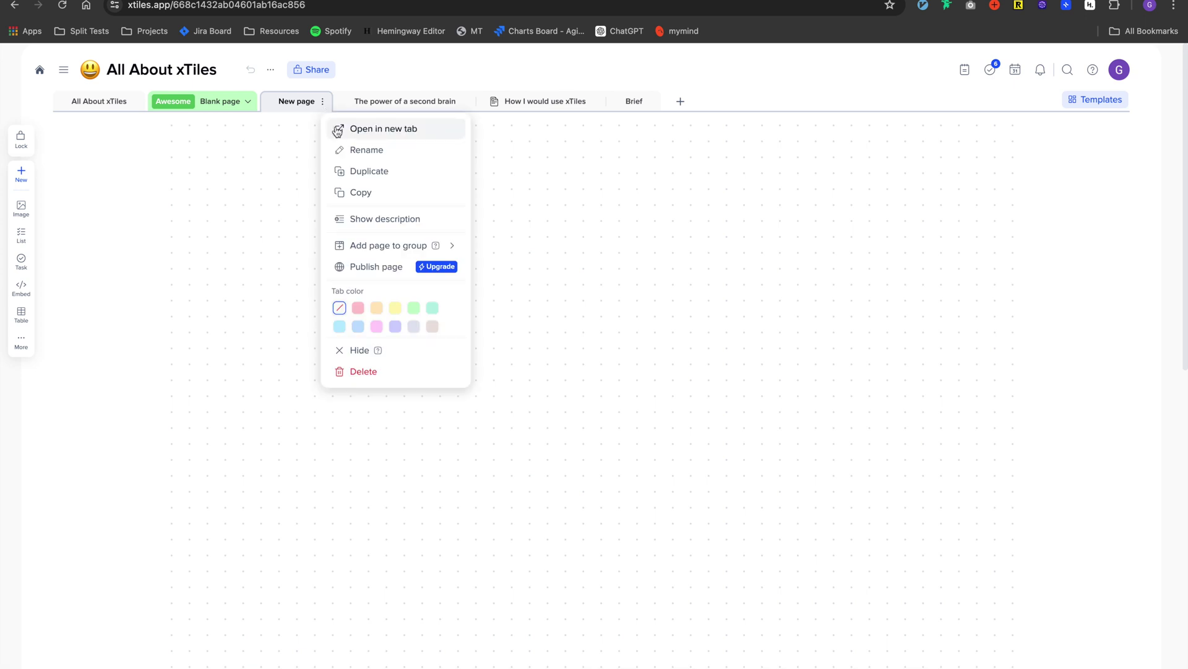
mouse_move(406, 251)
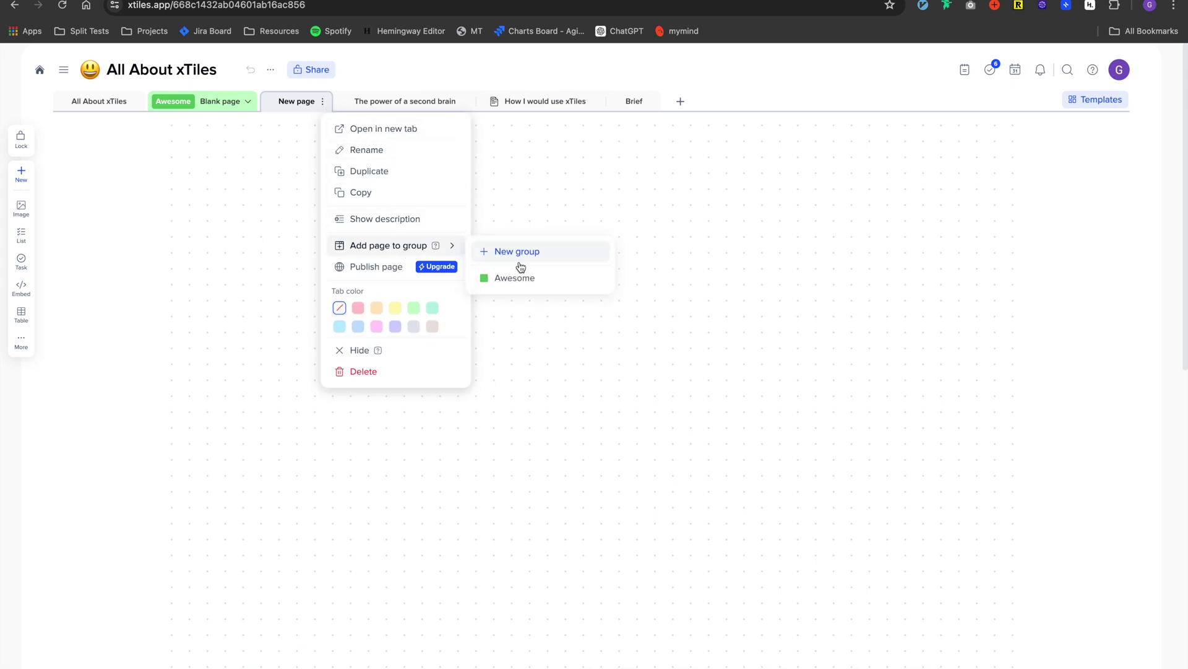
click(511, 277)
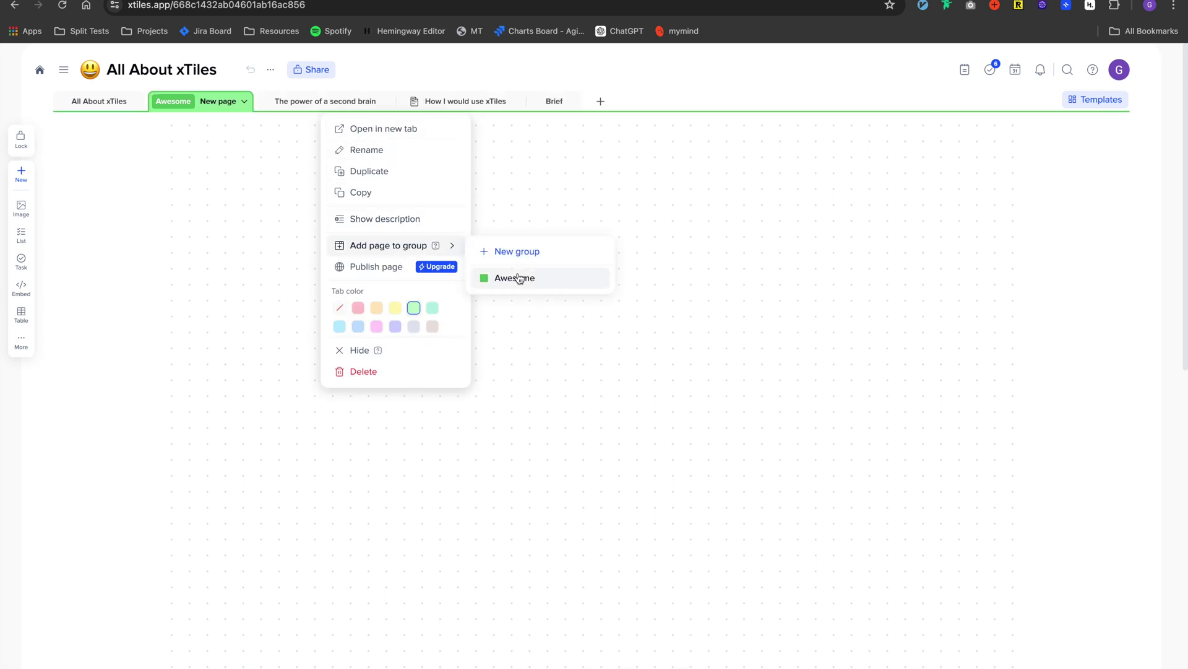
- Switch to Blank page and back to New page within the Awesome group
click(245, 104)
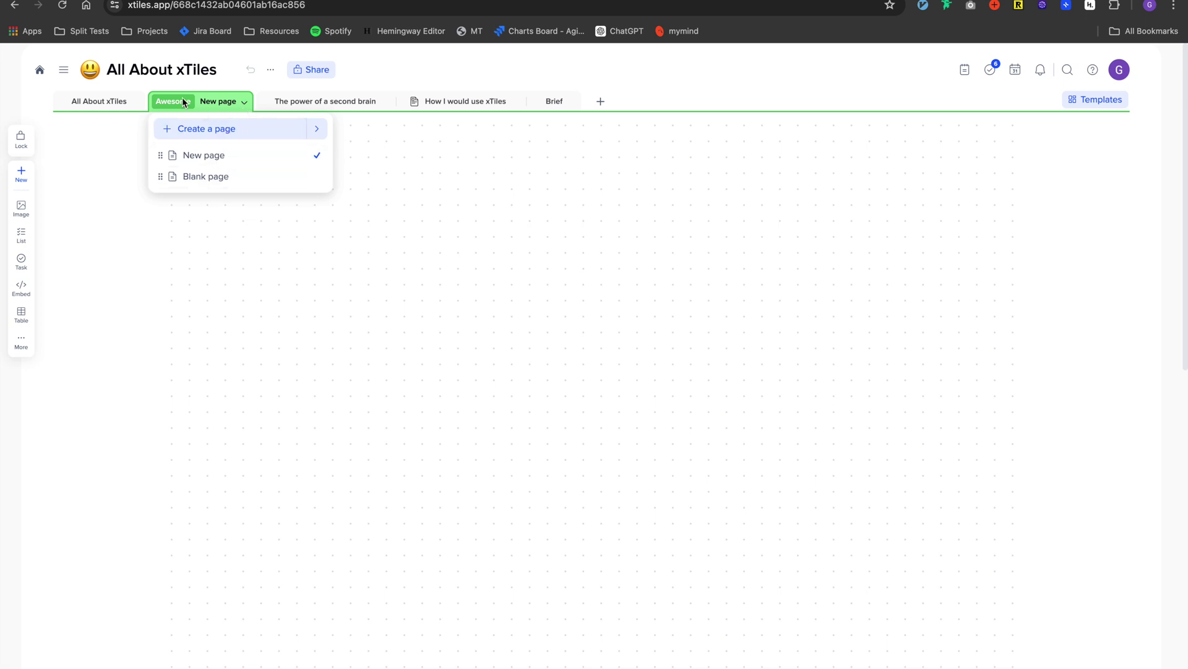
click(223, 180)
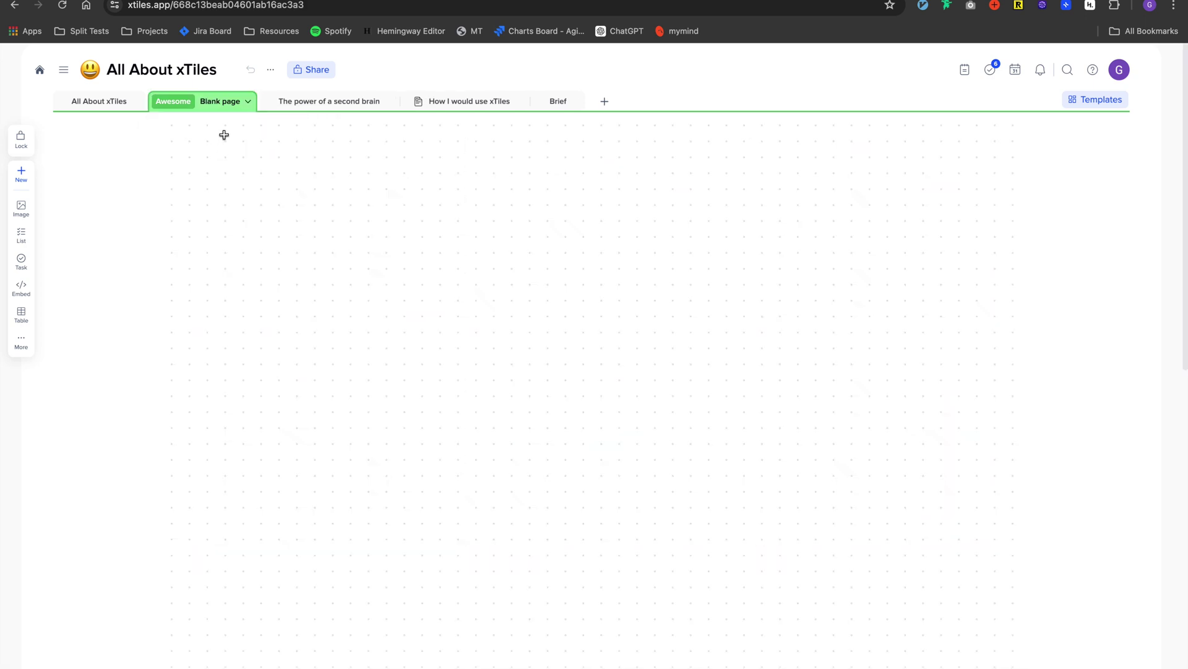
click(246, 104)
click(238, 159)
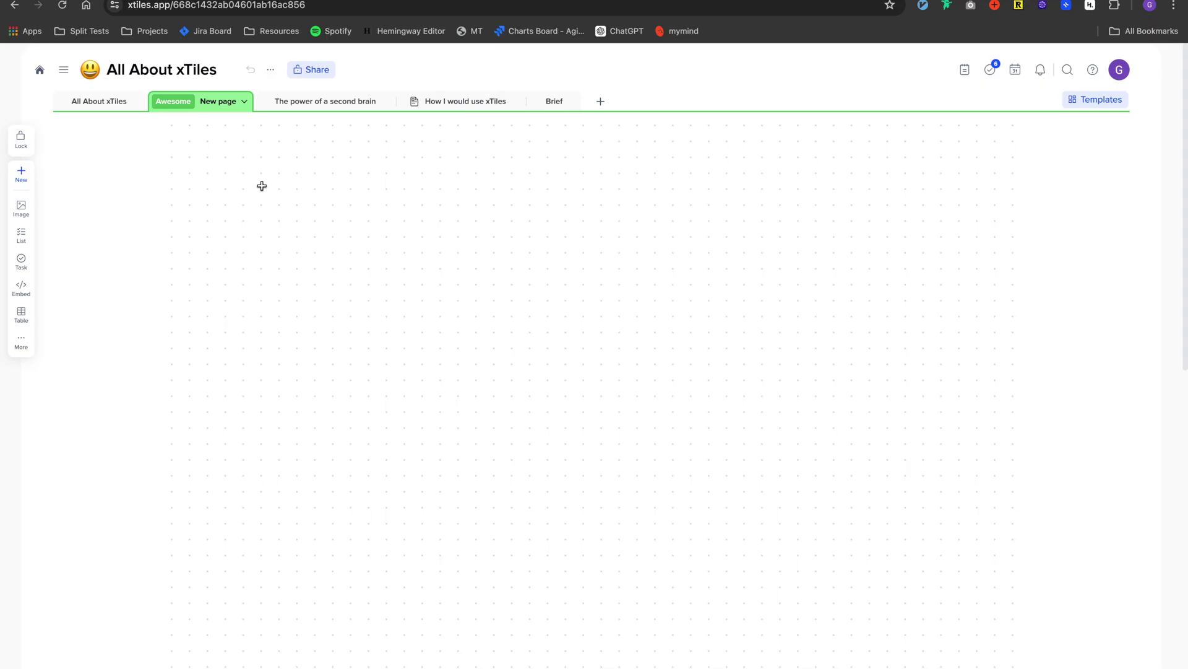
- Return to the All About xTiles page and look over its note tiles
click(109, 104)
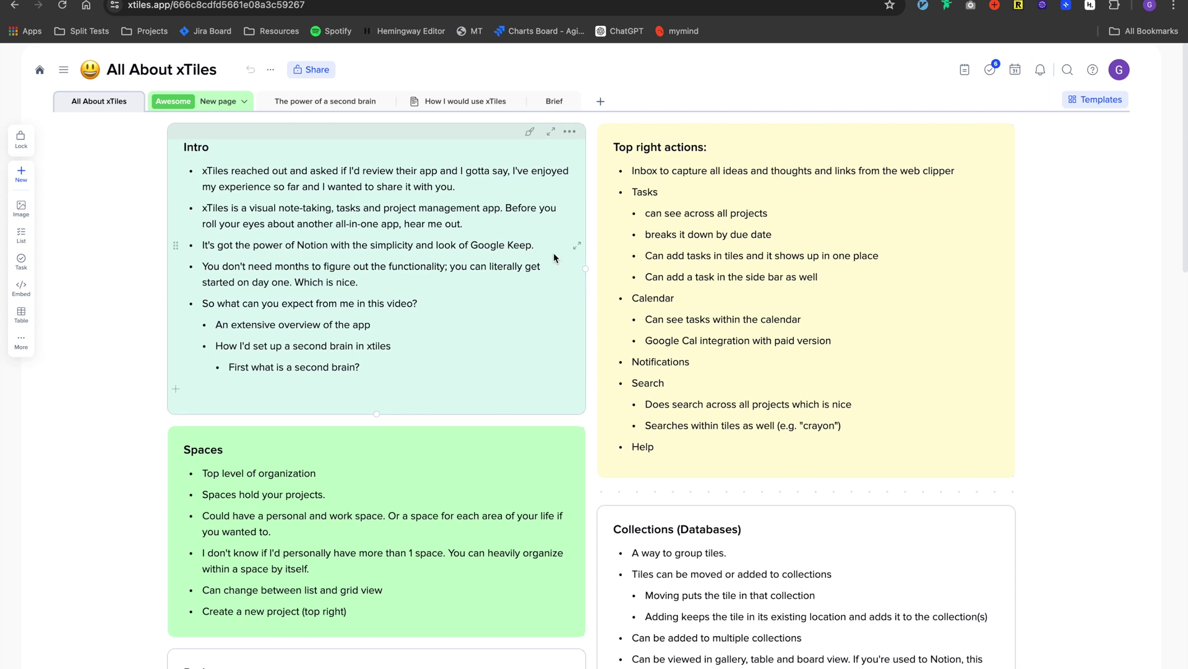
scroll(709, 377, down, 3)
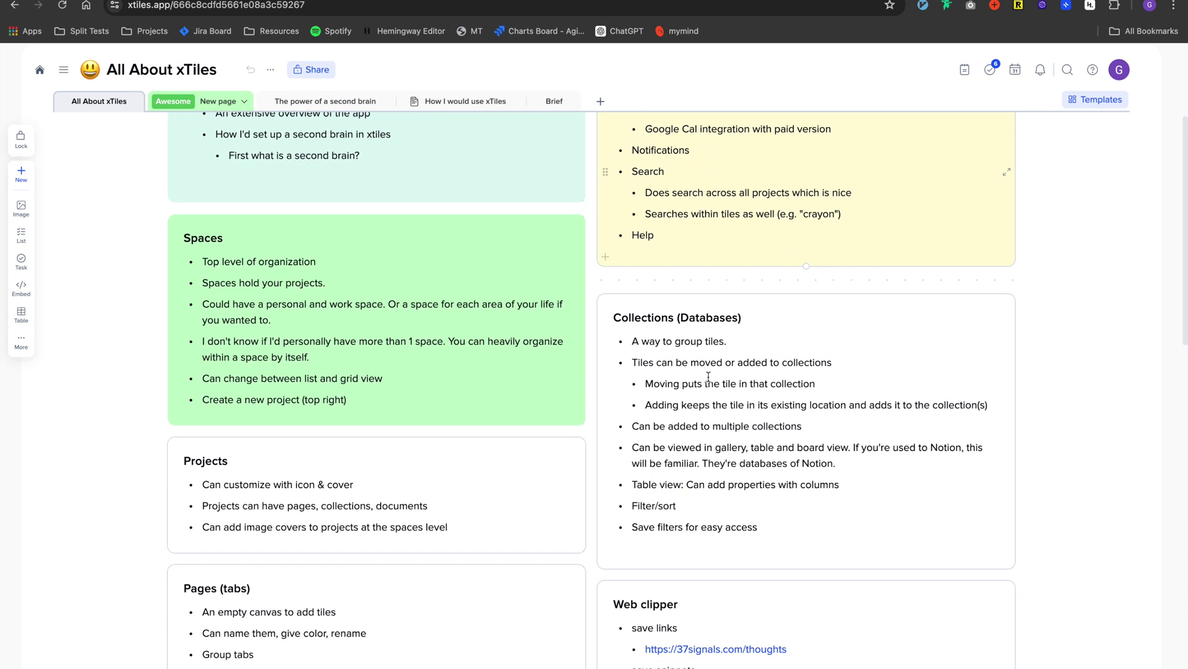
scroll(346, 122, up, 4)
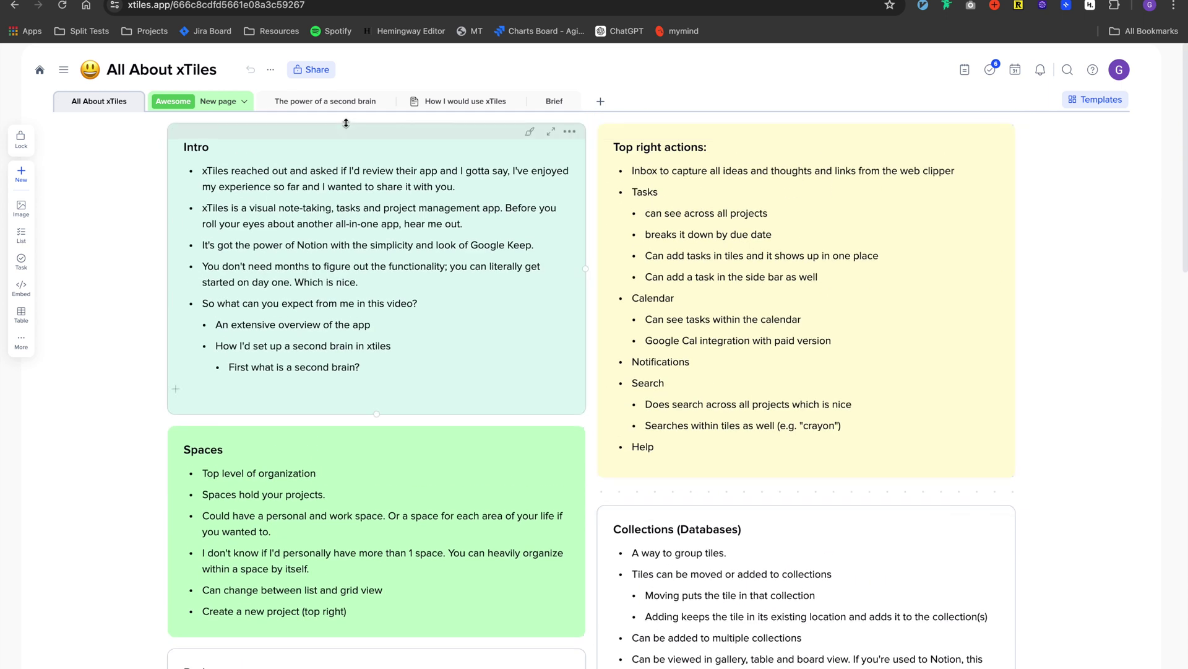
- Draw a tile titled "Create a new note" in the upper corner of New page and shrink it to just over a third of the canvas width
click(226, 101)
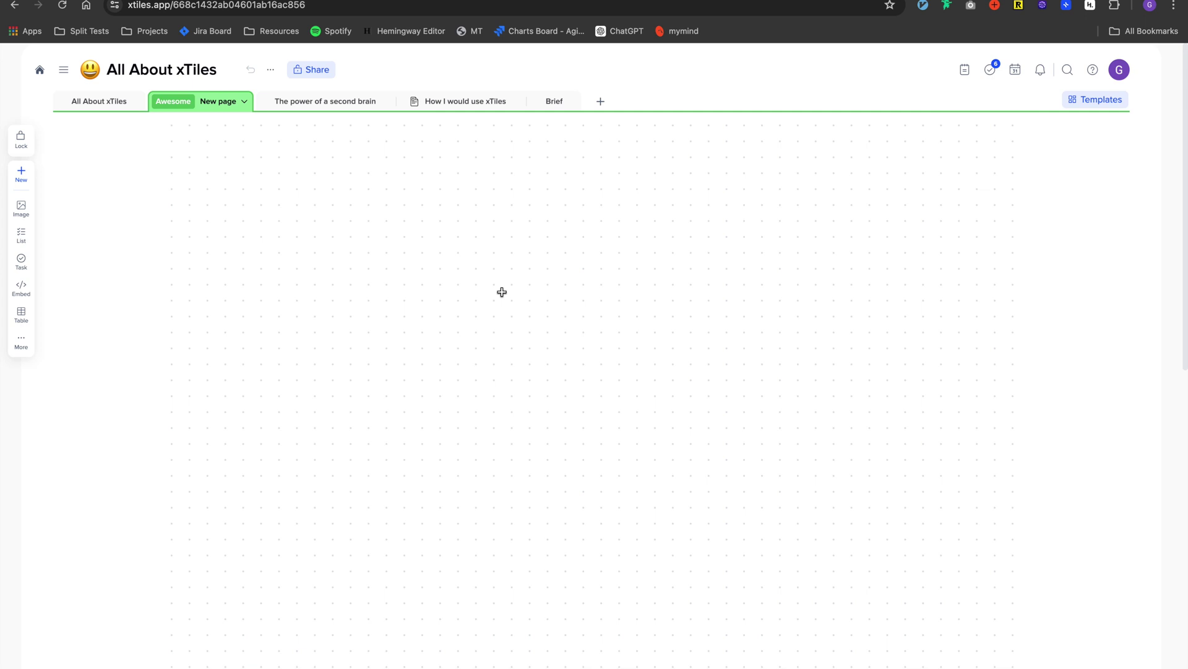
drag(171, 124, 559, 394)
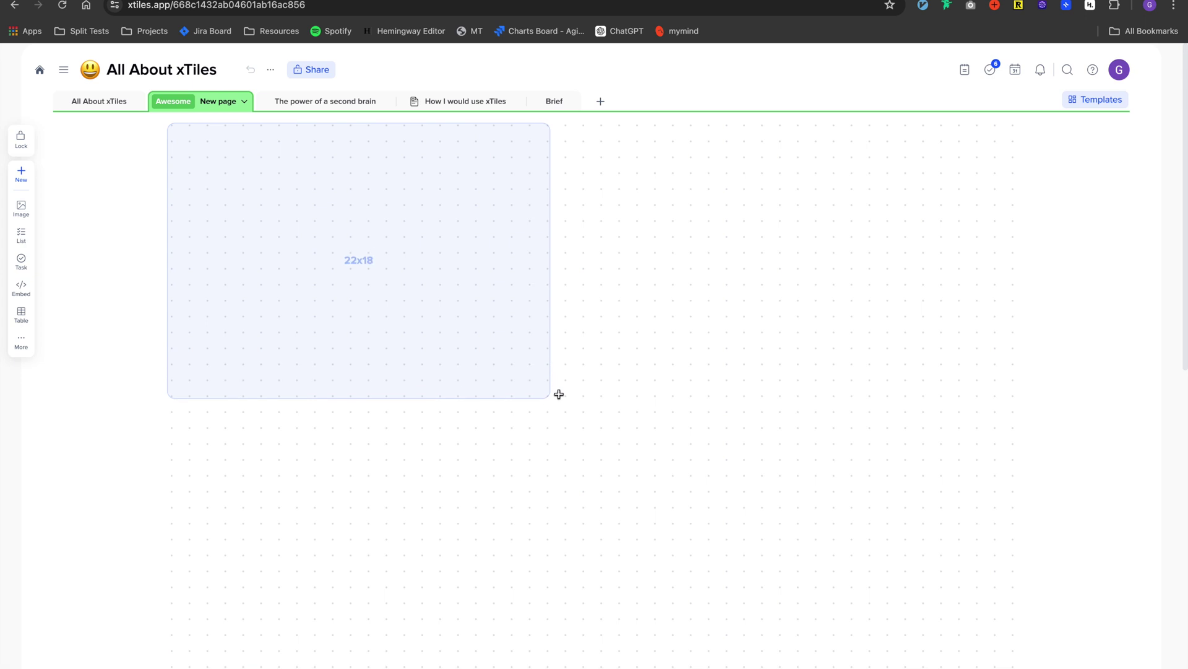
drag(559, 394, 590, 437)
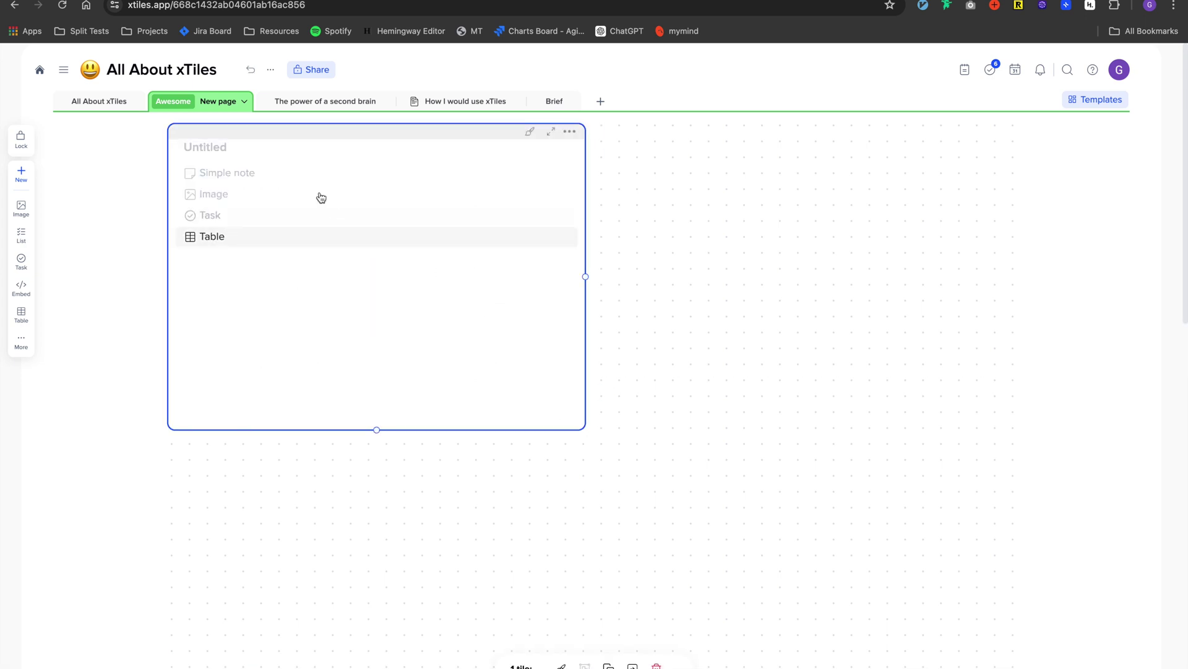
click(247, 149)
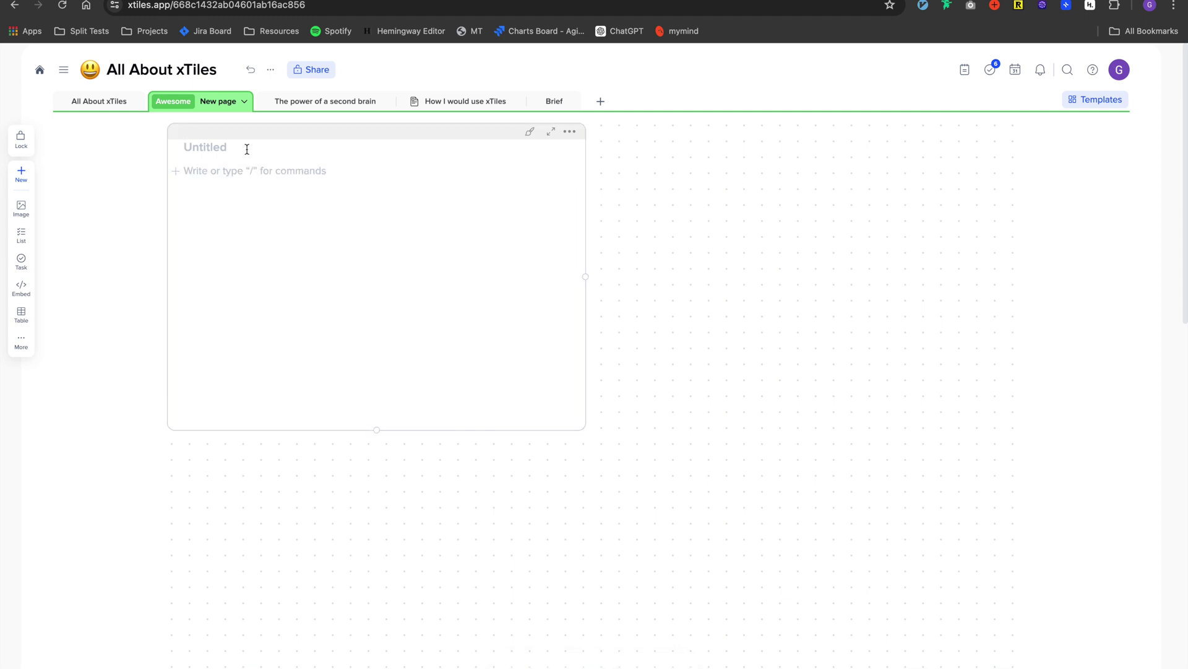
text(Create a new note)
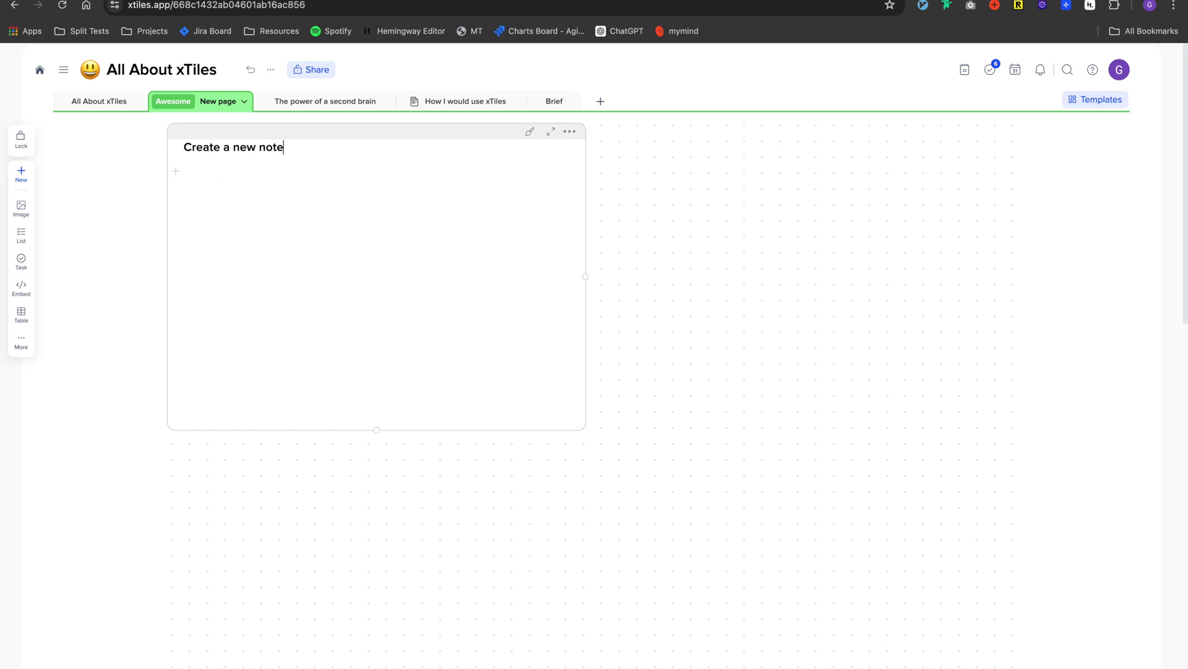
click(584, 425)
drag(584, 425, 479, 349)
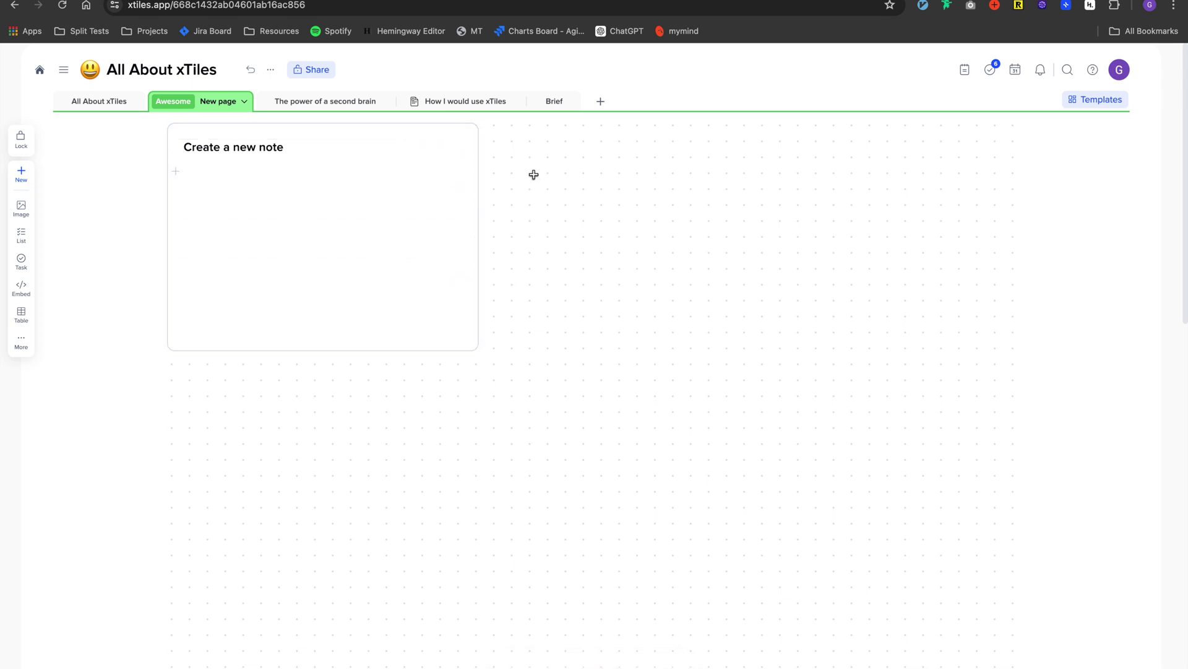
- Place a default-size tile on the empty canvas beside the "Create a new note" tile and delete it
click(521, 157)
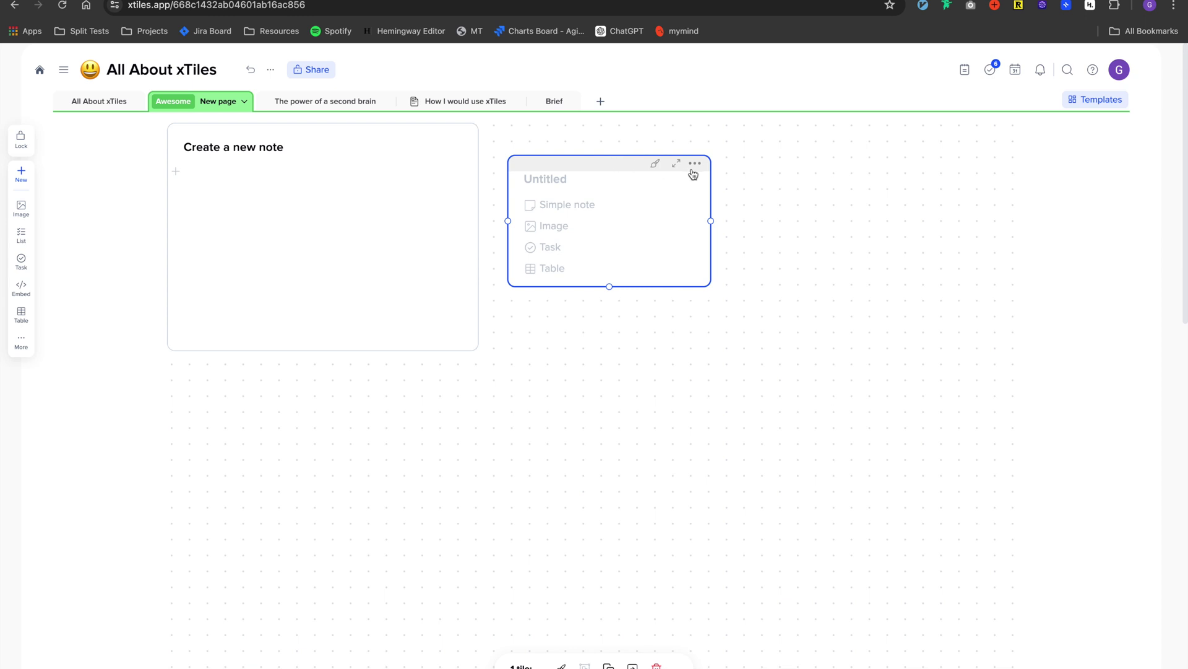
click(698, 165)
click(743, 303)
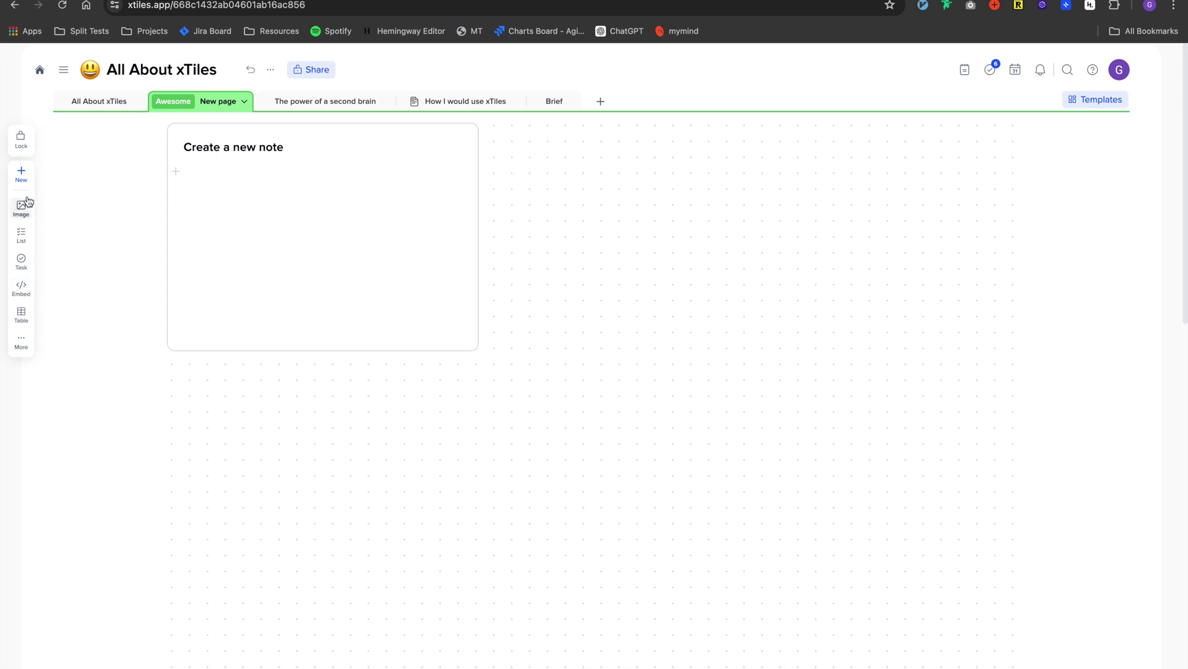
- Add a new empty tile next to the "Create a new note" tile on New page
drag(24, 181, 593, 375)
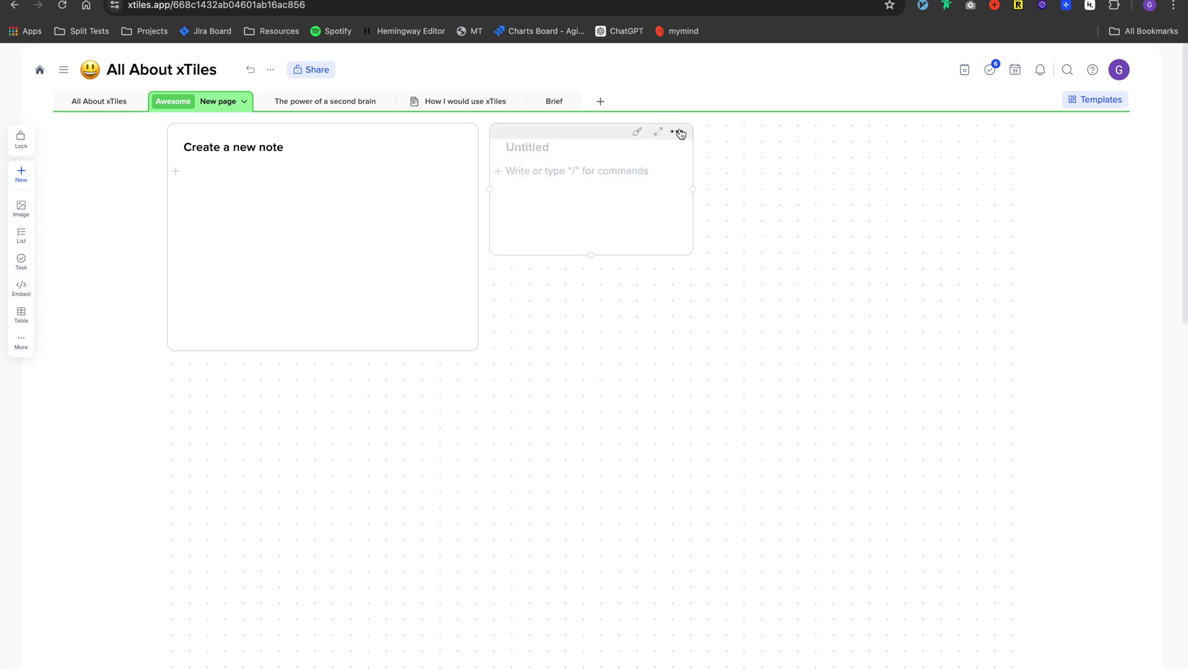
- Delete the empty tile beside the "Create a new note" tile on New page
click(680, 132)
click(718, 271)
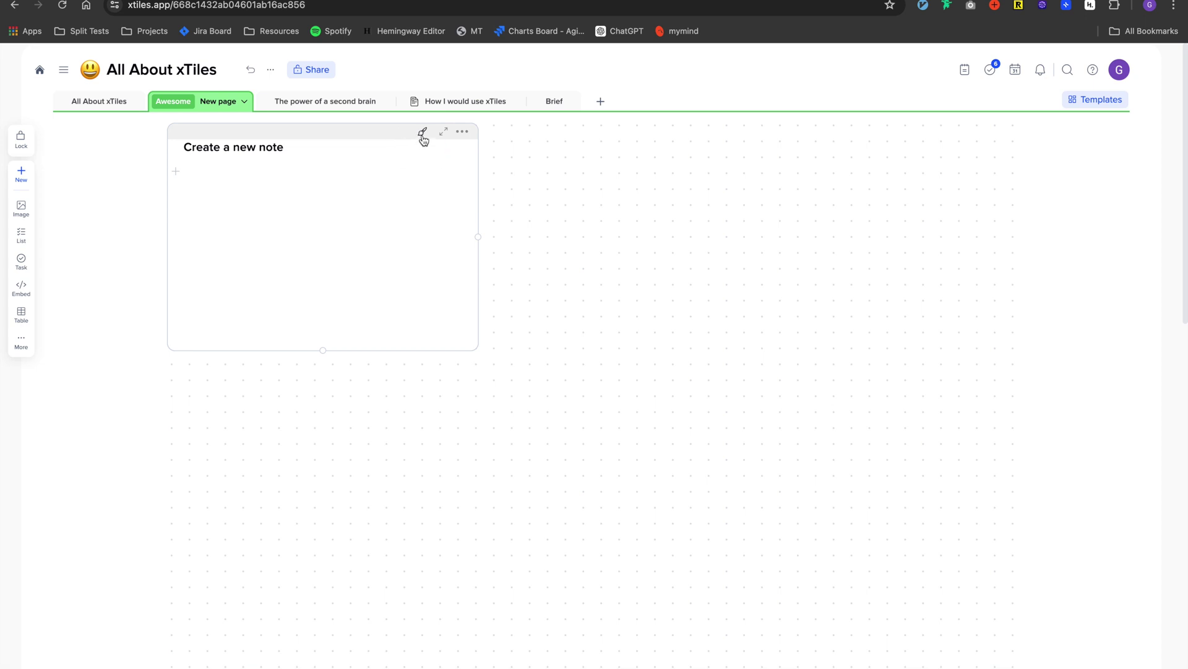
- Try the icon placements and title sizes on the "Create a new note" tile, settling on a left-aligned icon and title size M
click(423, 134)
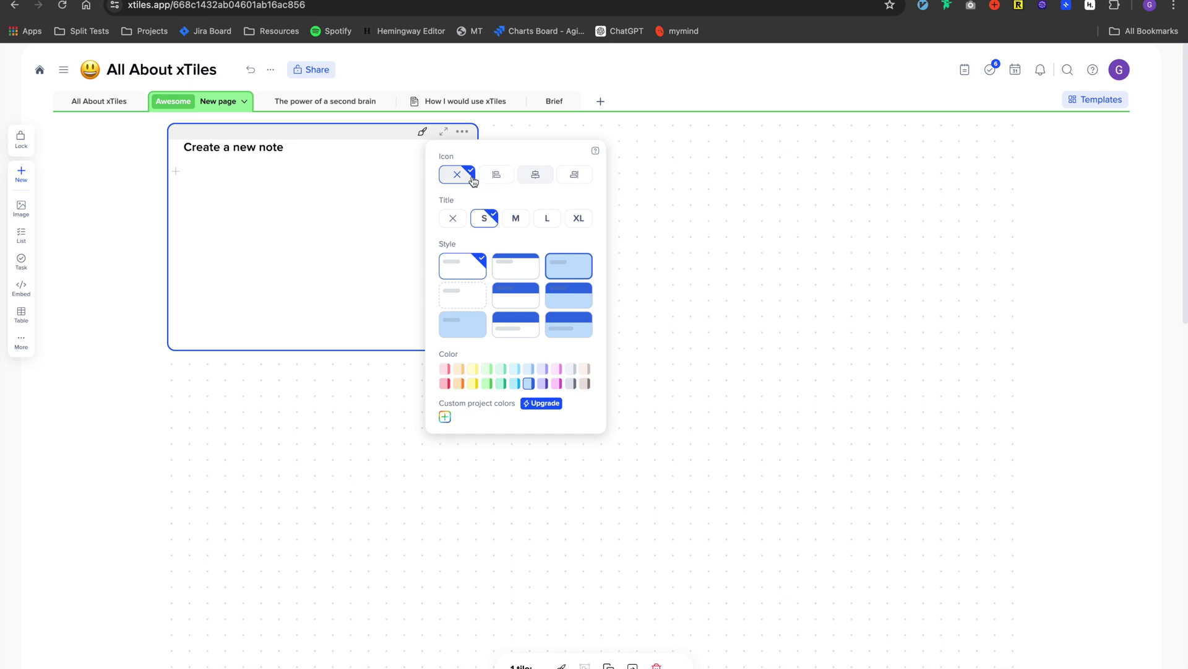
click(494, 179)
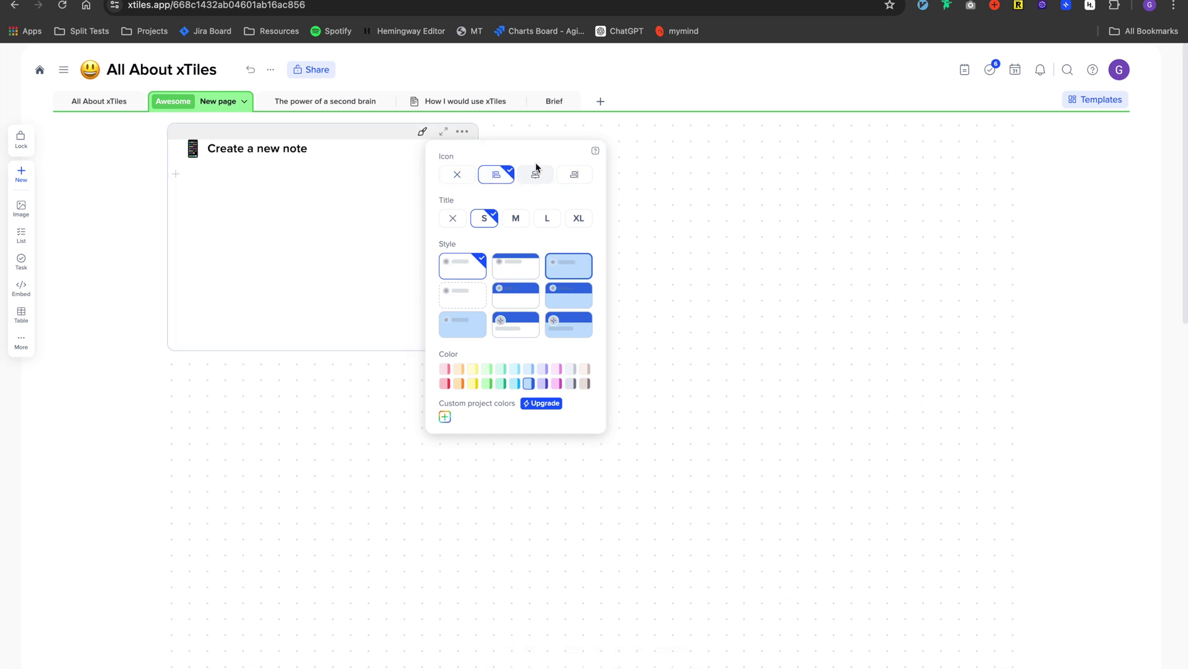
click(575, 182)
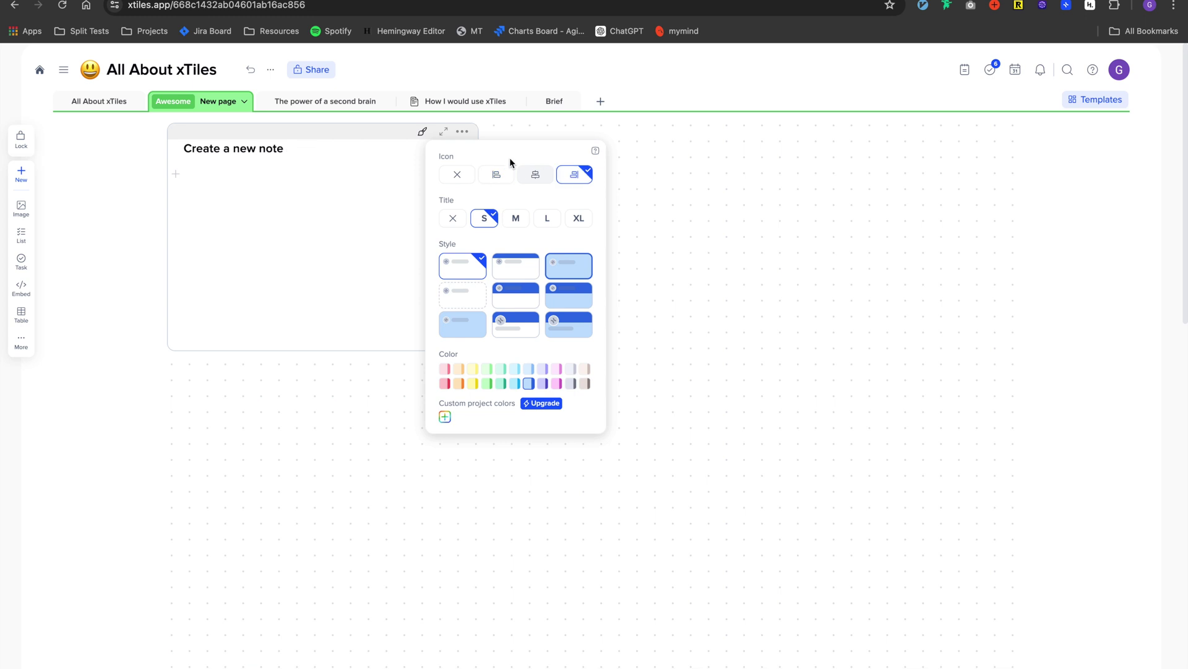
click(490, 176)
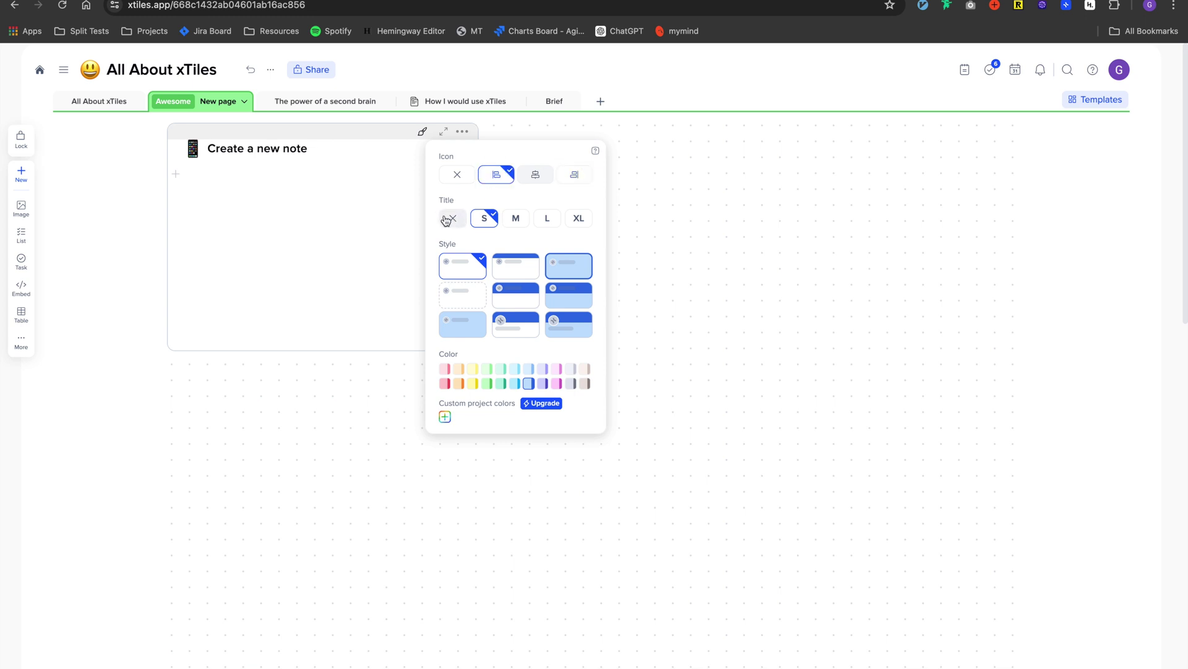
click(516, 218)
click(547, 218)
click(579, 218)
click(549, 223)
click(516, 221)
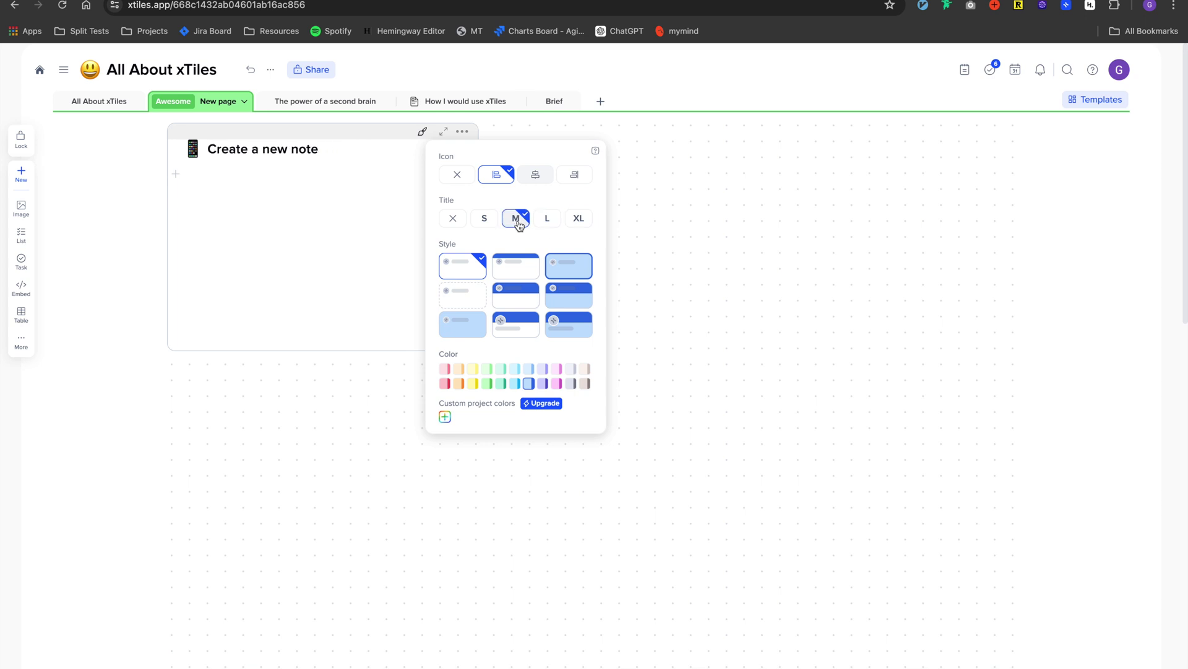
- Try several tile styles and apply the one with a dark blue header, light blue body and the title below the header
double_click(447, 243)
click(502, 274)
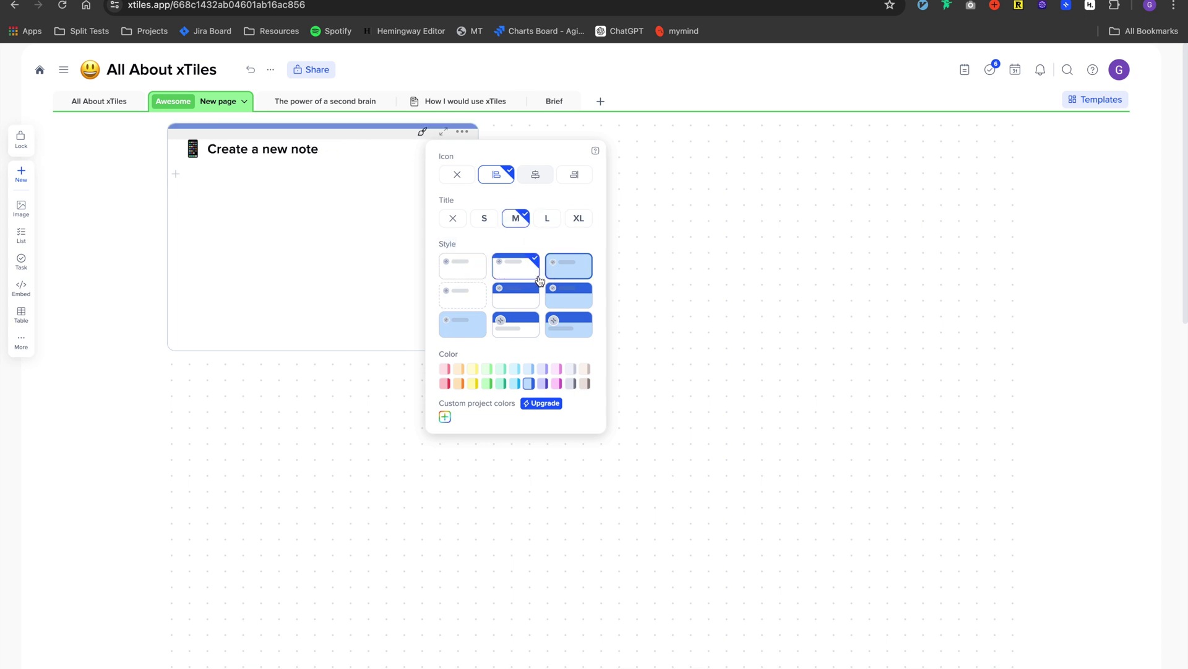
click(567, 275)
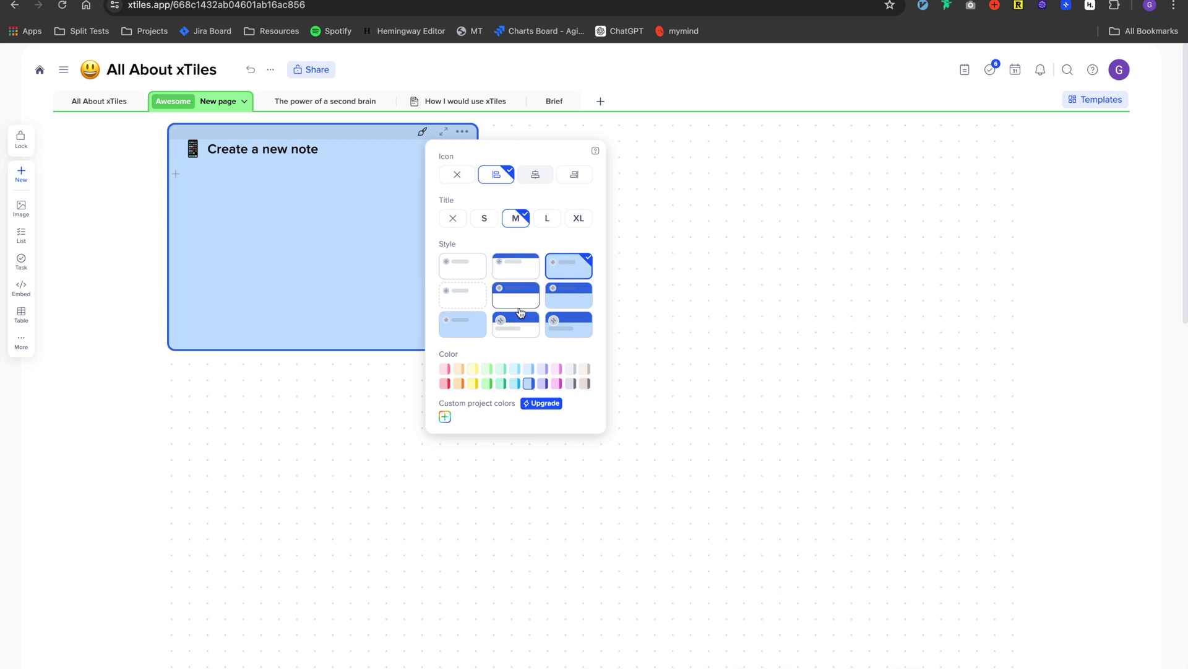
click(519, 307)
click(504, 325)
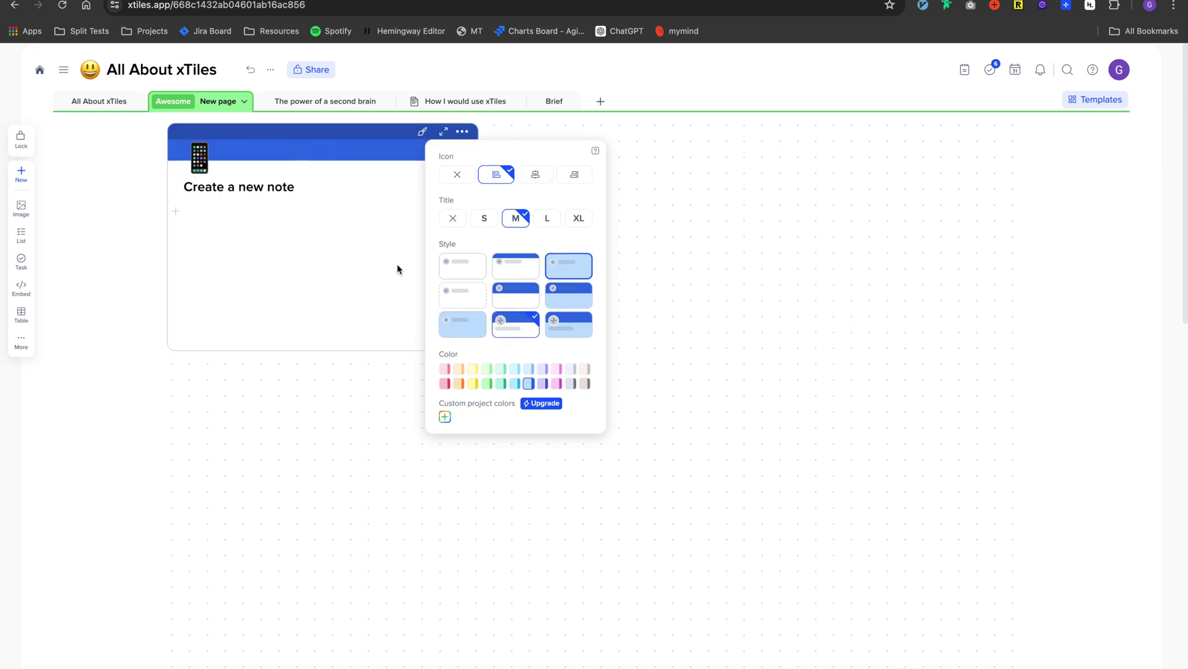
click(473, 371)
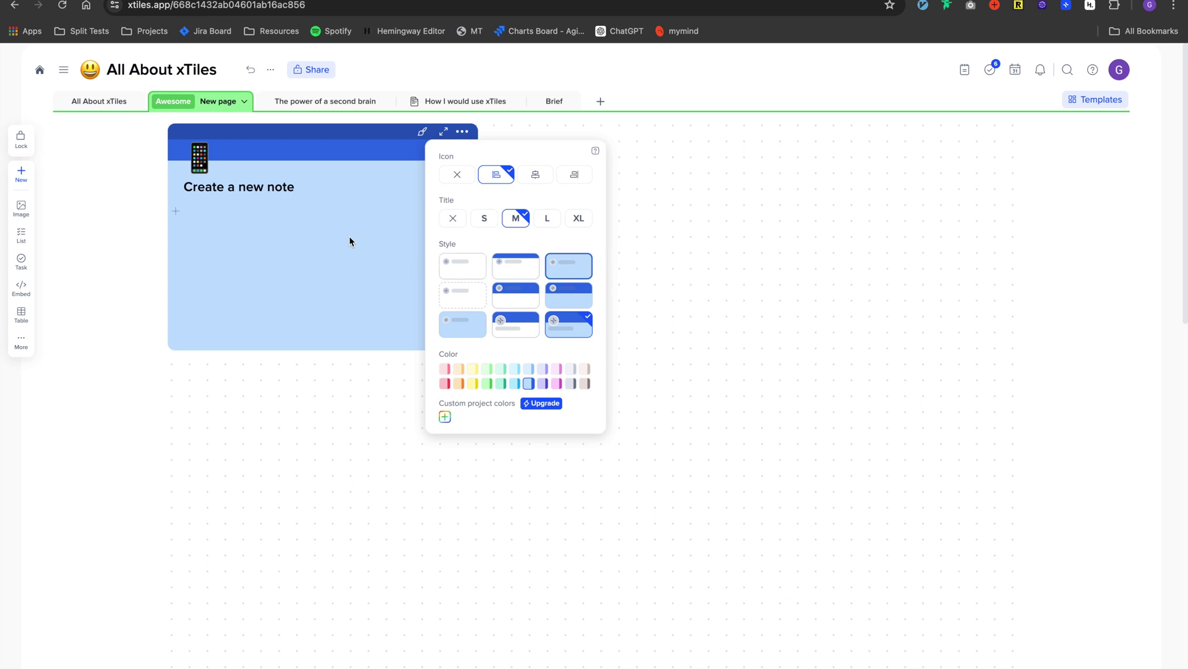
- Add a first-level heading "heading" and a second-level heading "heading 2" to the tile's body using markdown
click(321, 225)
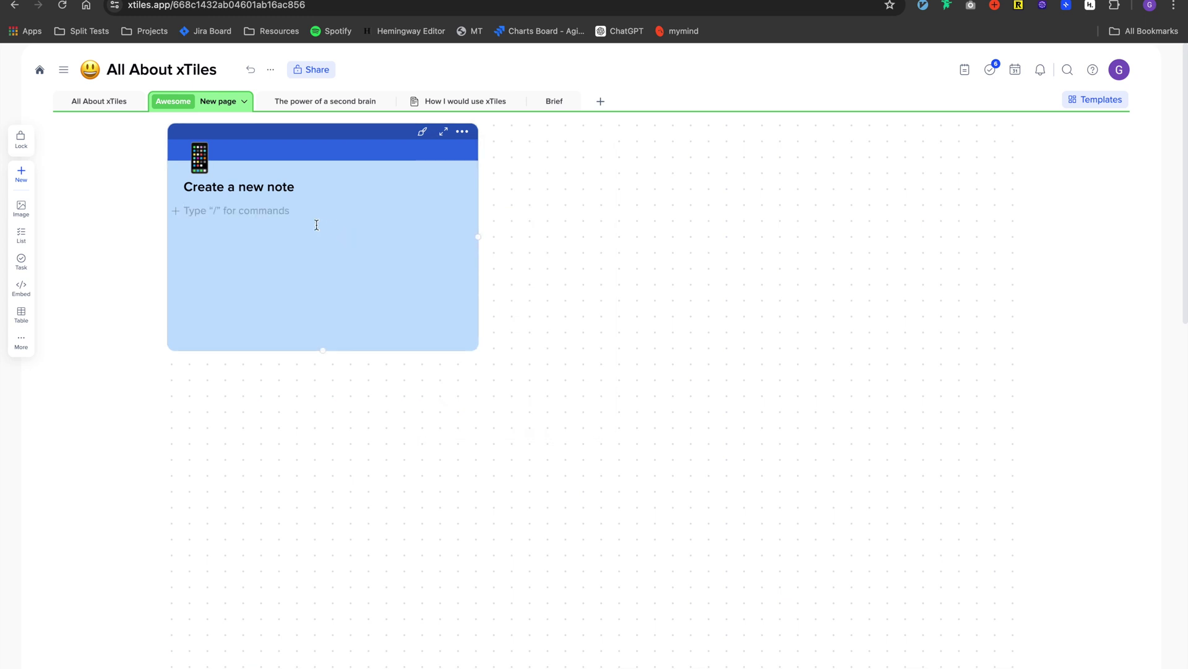
text(# heading)
key(Return)
text(#)
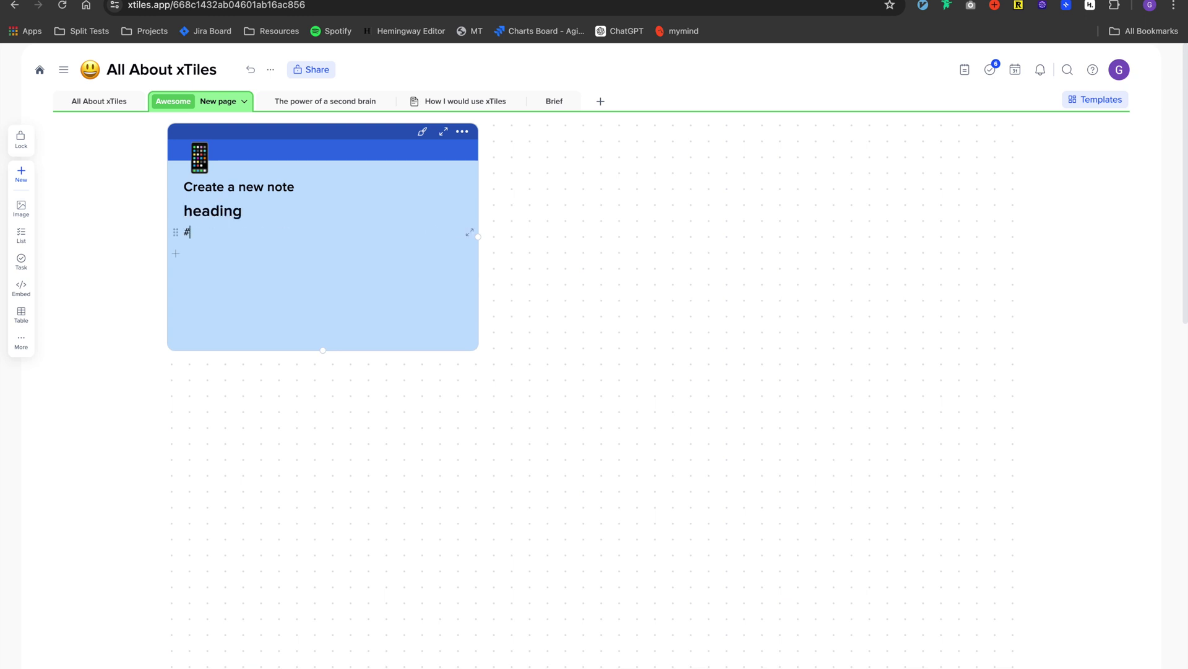
text(# heading 2)
key(Return)
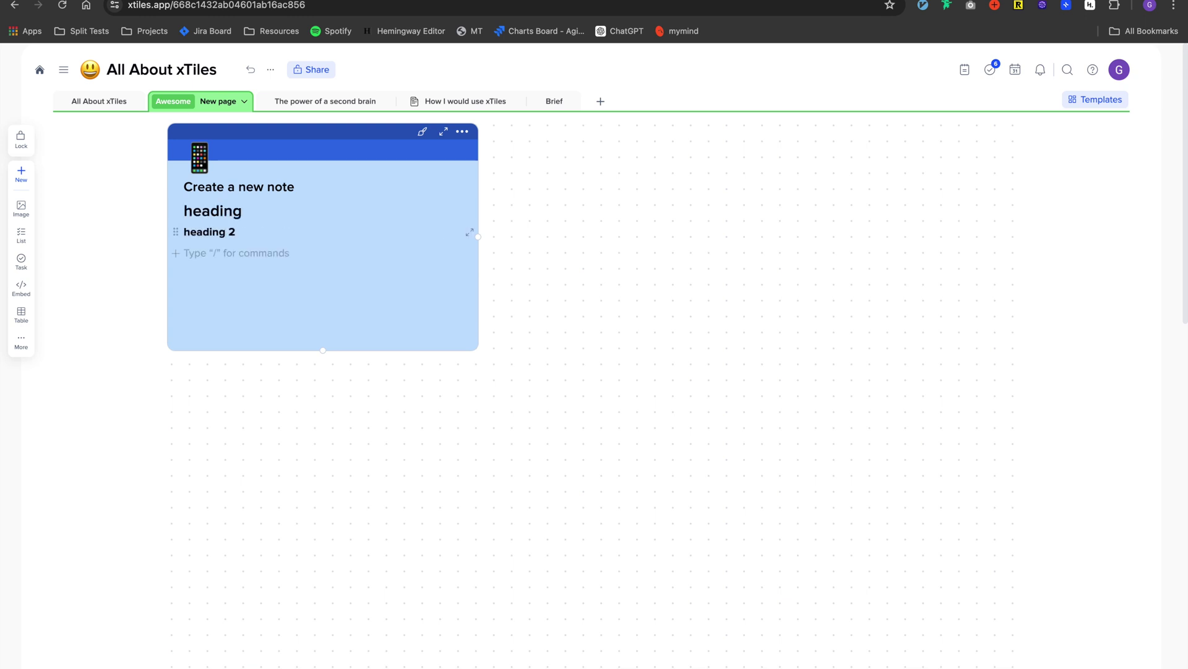
- Insert a task named "new task" below "heading 2" using a slash command
text(/)
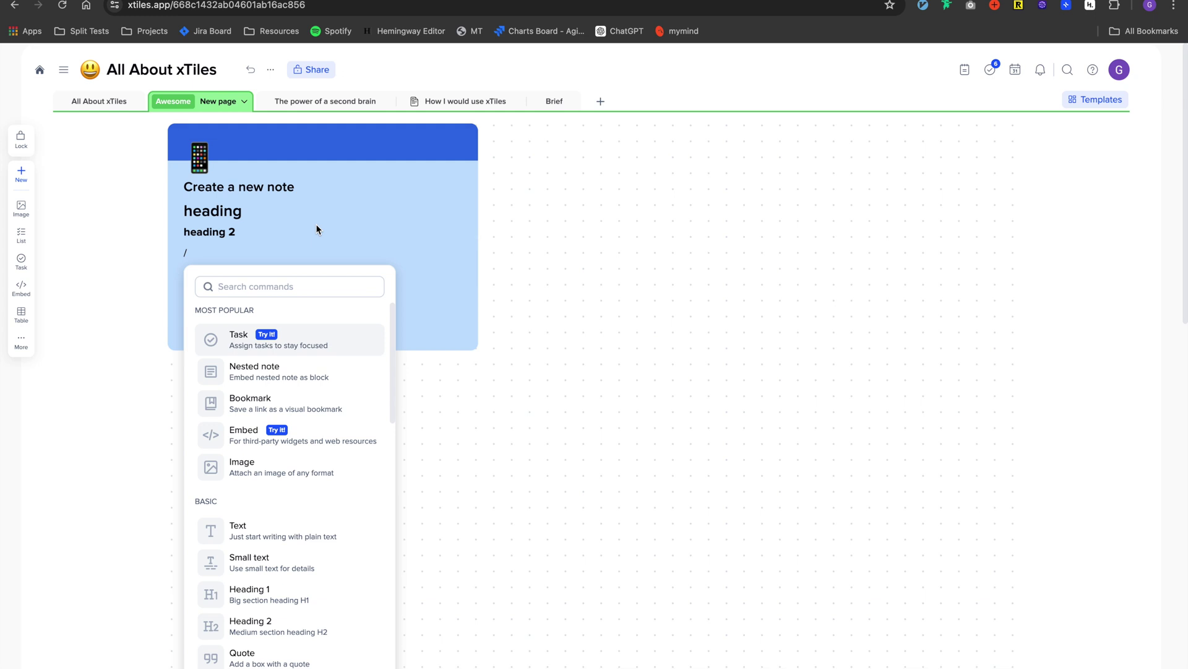
click(309, 348)
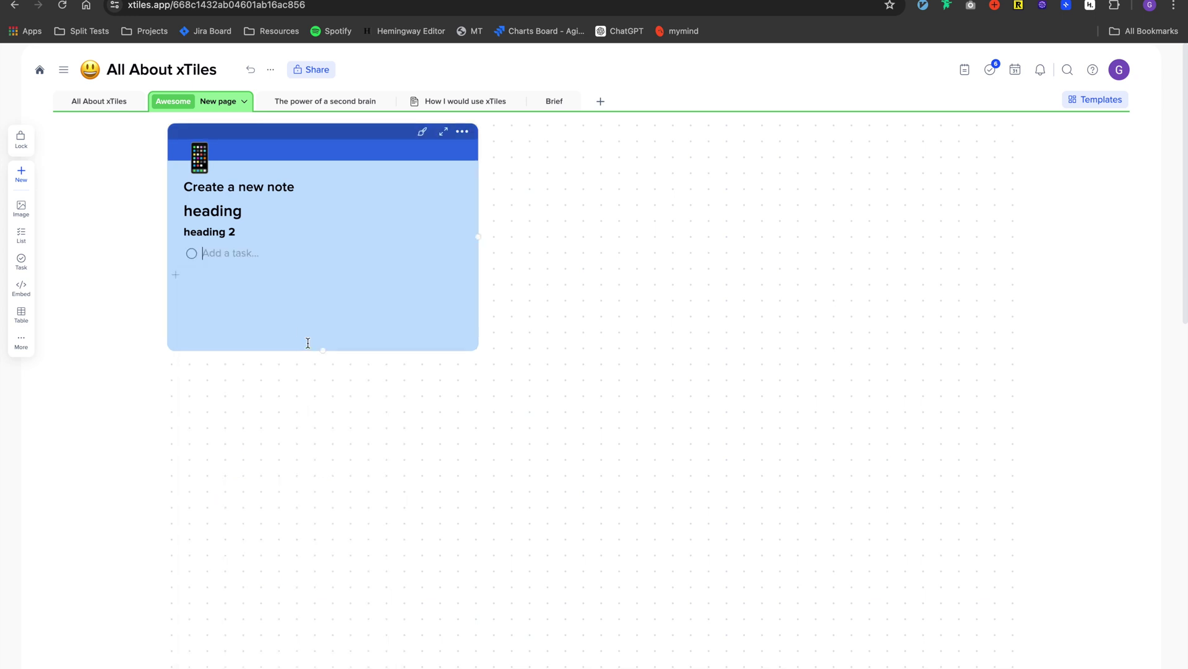
text(new task)
key(Return)
key(Return)
- Insert the Unsplash fireworks photo as an image block below the task
text(/)
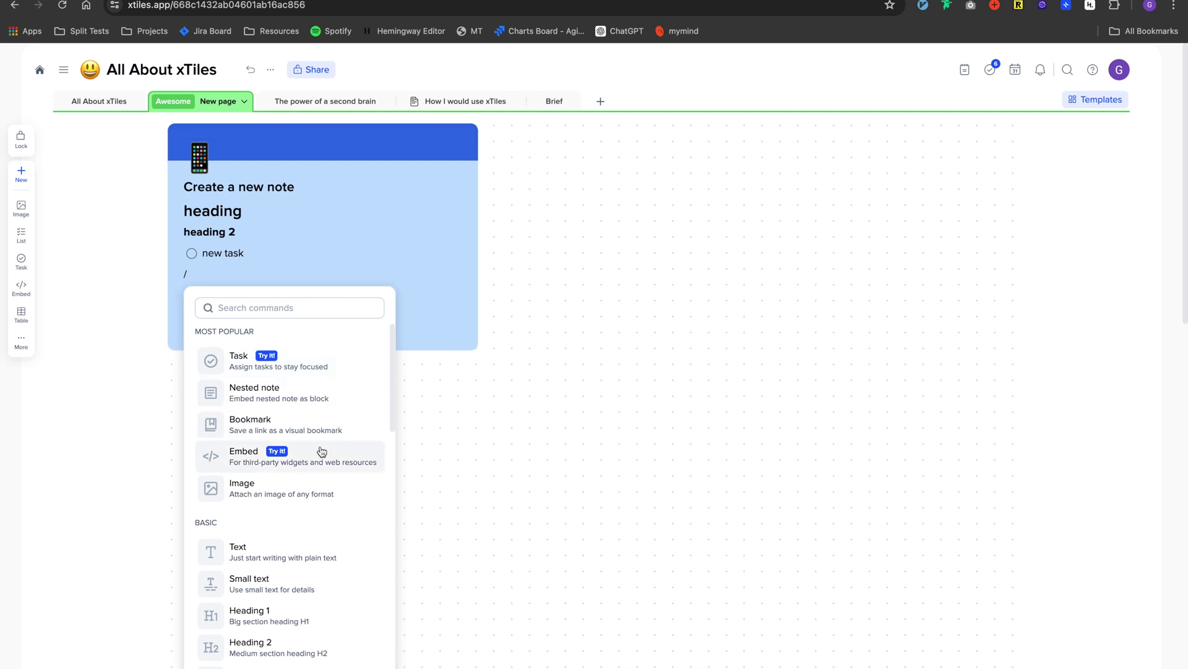
click(315, 485)
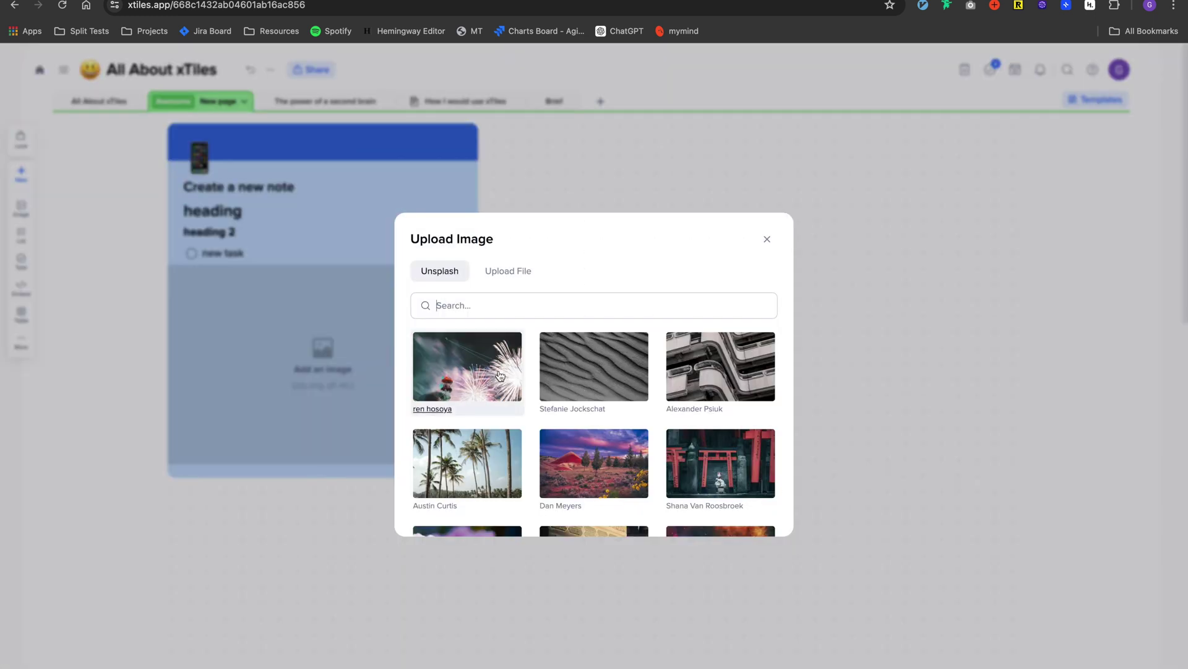
click(346, 328)
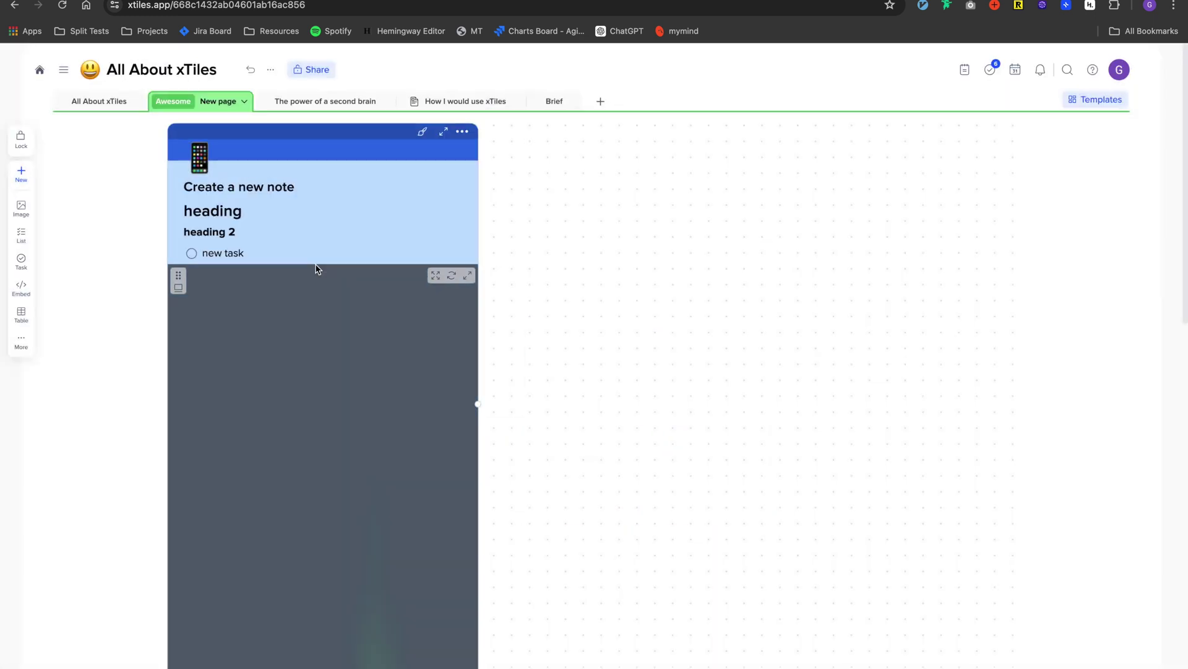
- Insert a quote block reading "A cool new quote" between the task and the fireworks image
click(284, 254)
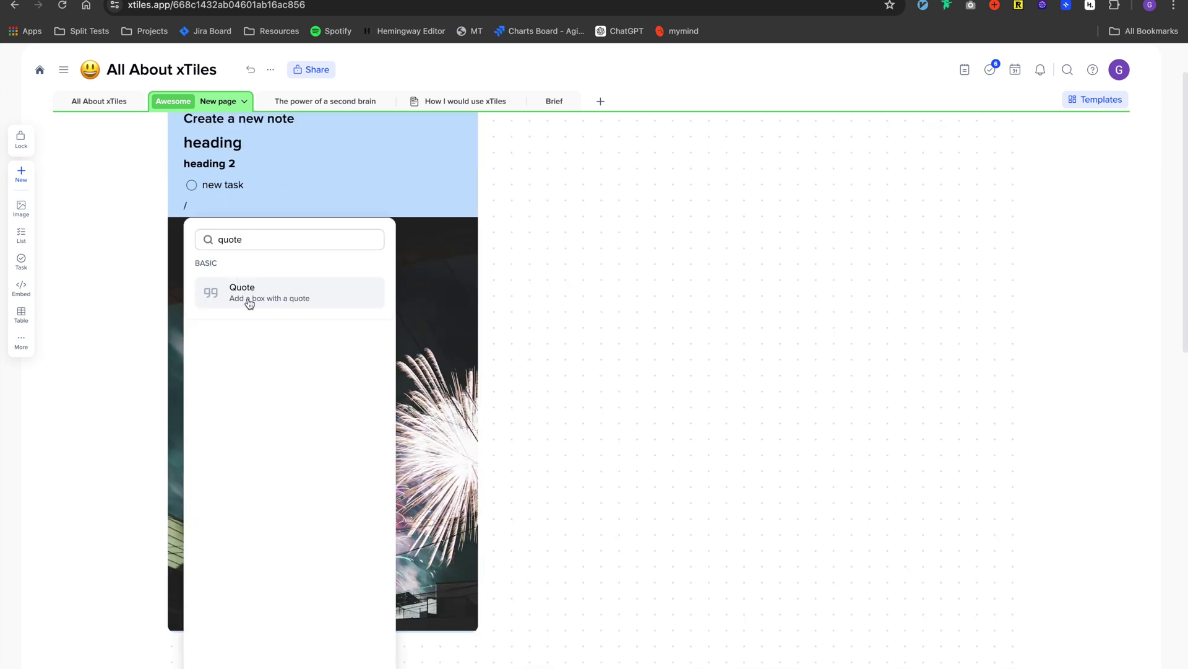
click(249, 303)
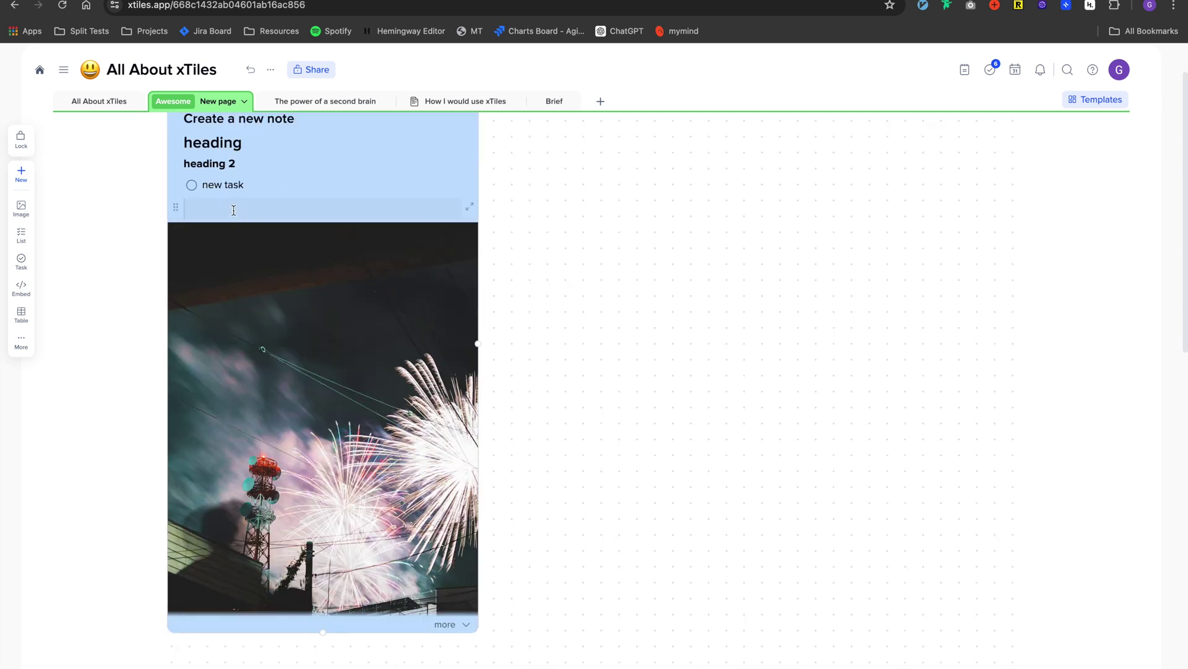
text(Q)
key(BackSpace)
text(A cool new quote)
key(Return)
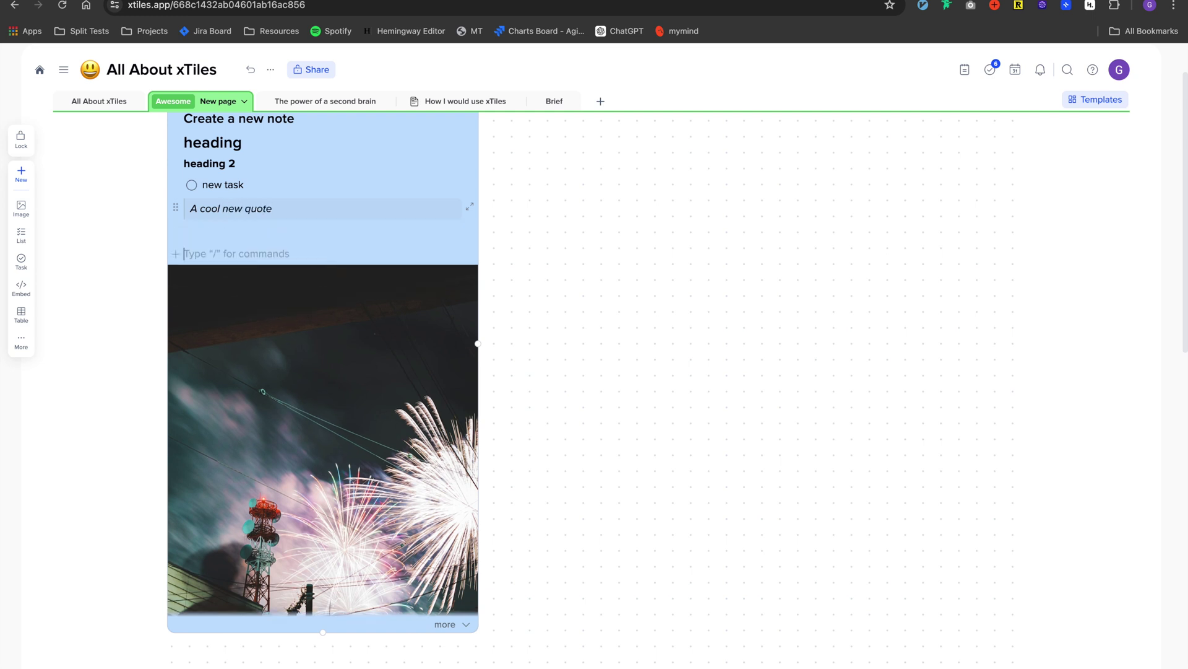
- Insert a nested note titled "Nested note" below the quote and return to the page
scroll(213, 295, up, 2)
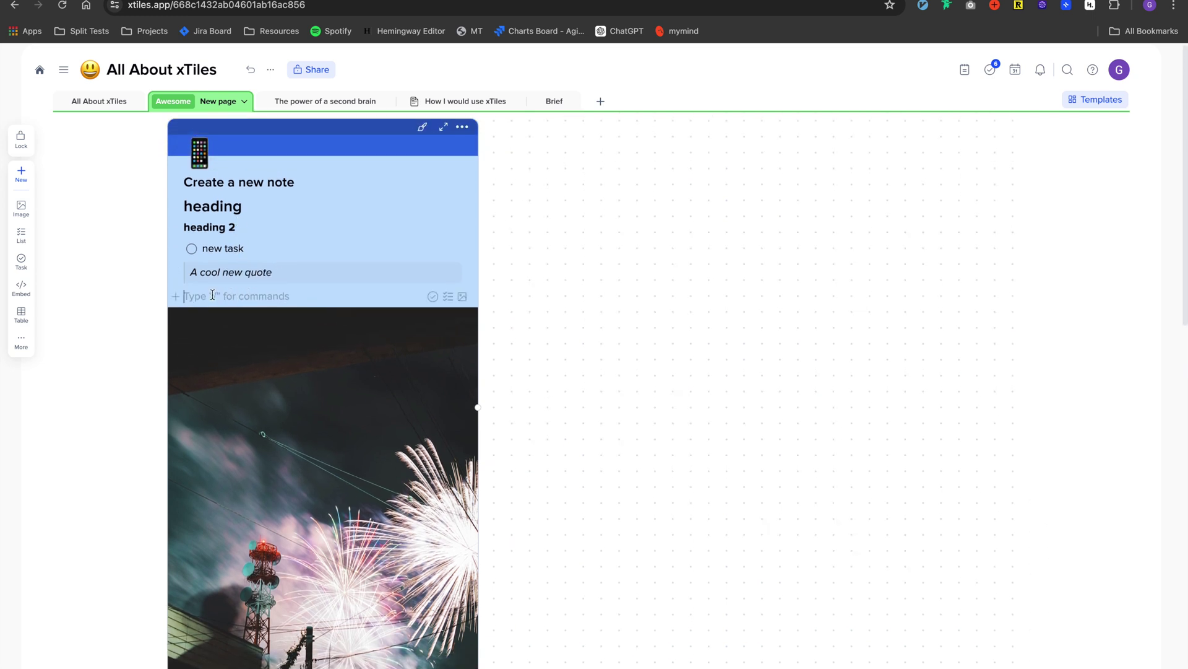
text(/)
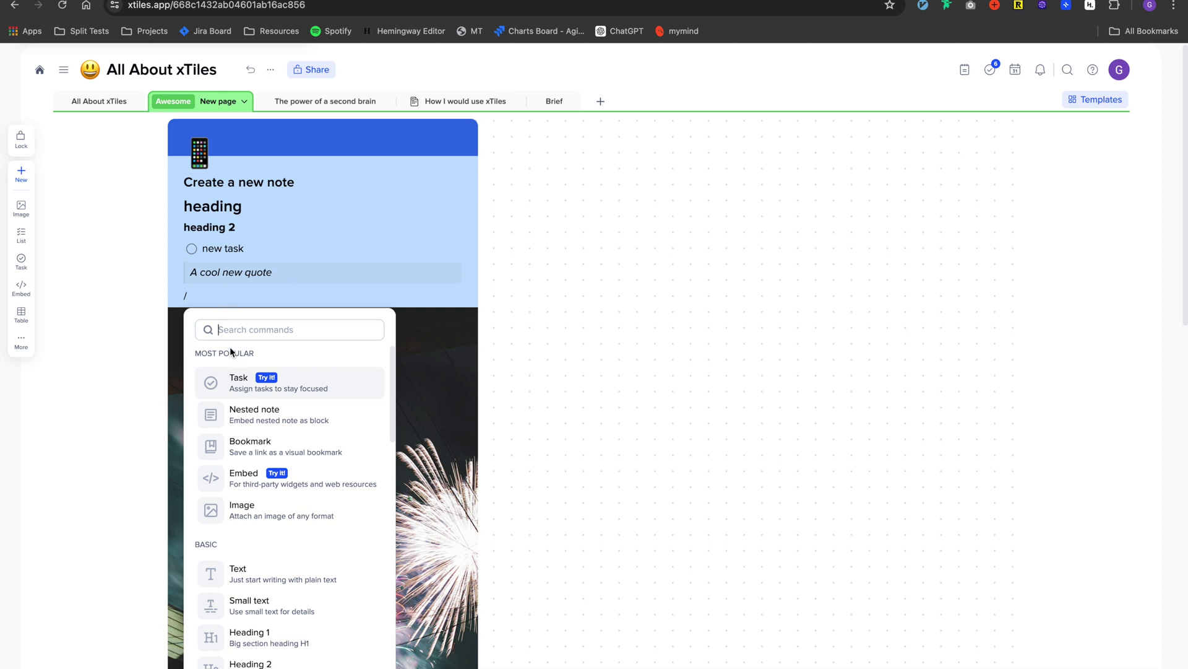
click(252, 421)
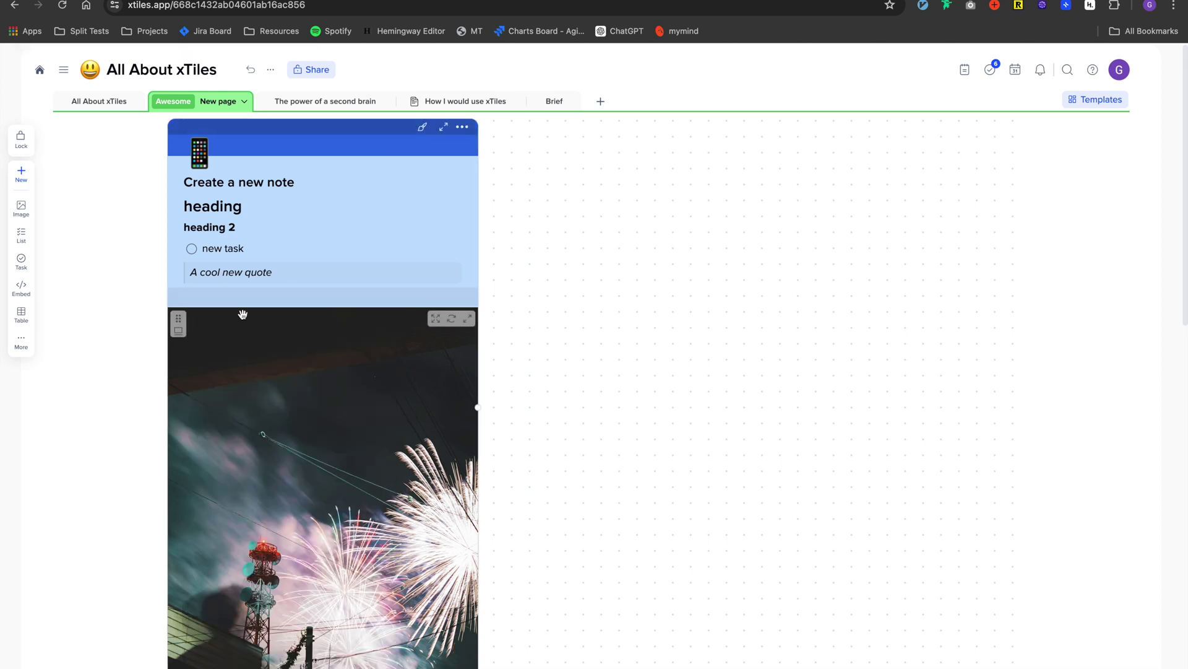
click(231, 306)
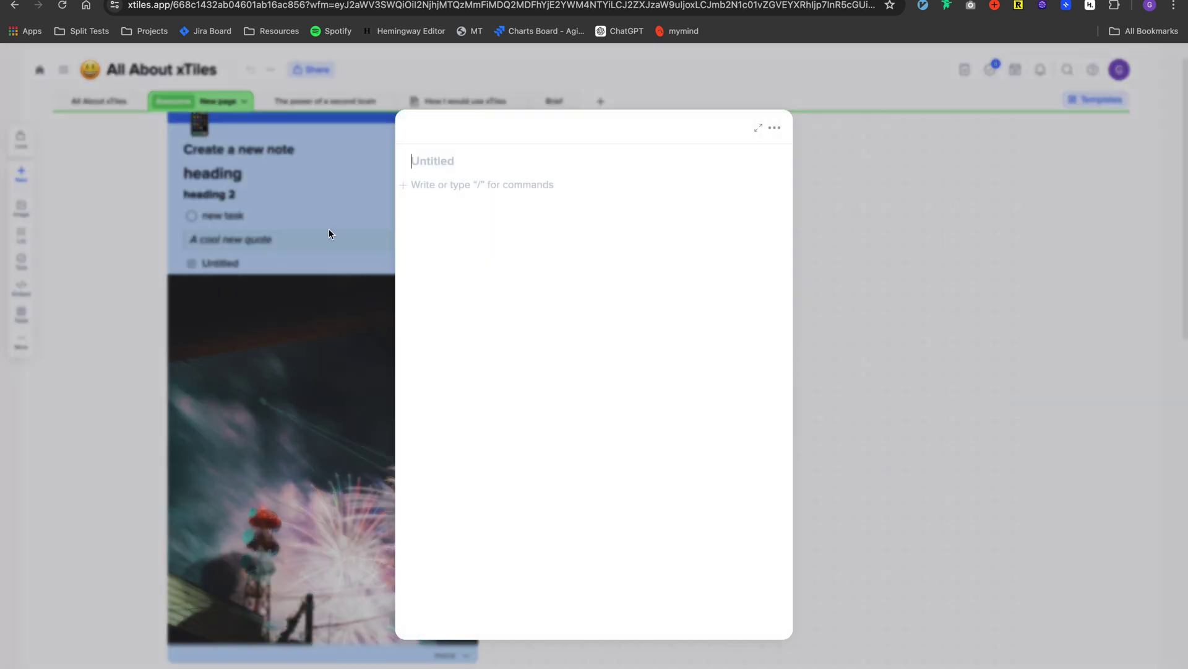
text(Nested note)
key(Return)
click(849, 268)
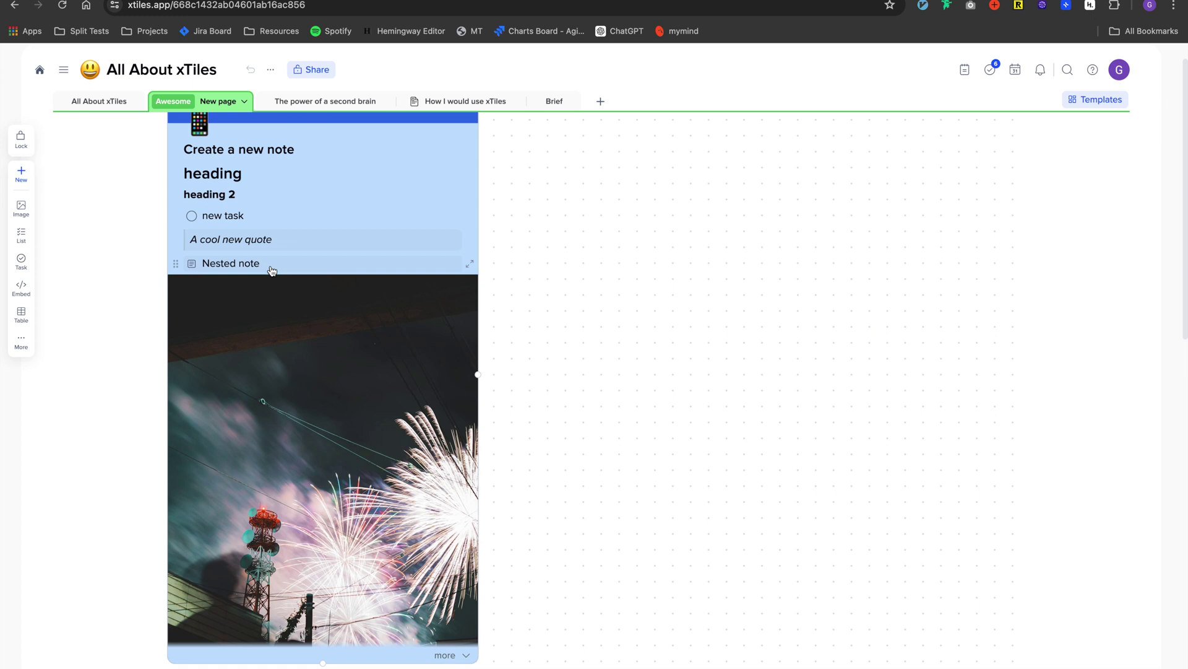
- Reopen the nested note to view its contents and close it again
scroll(271, 270, up, 1)
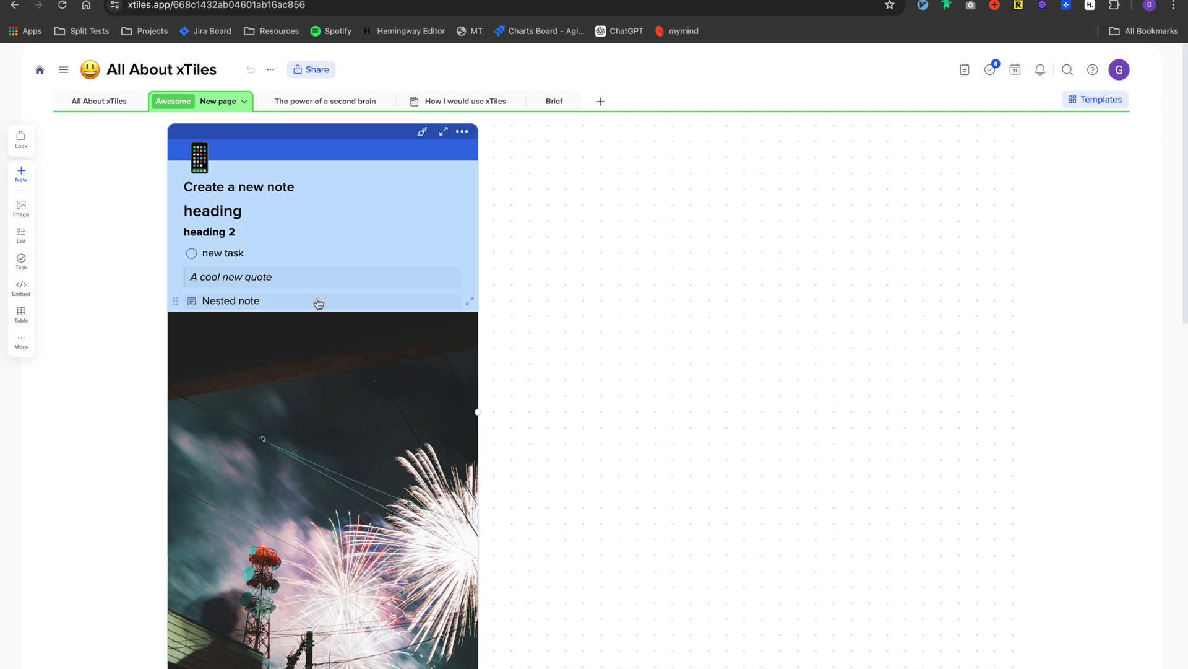
click(294, 300)
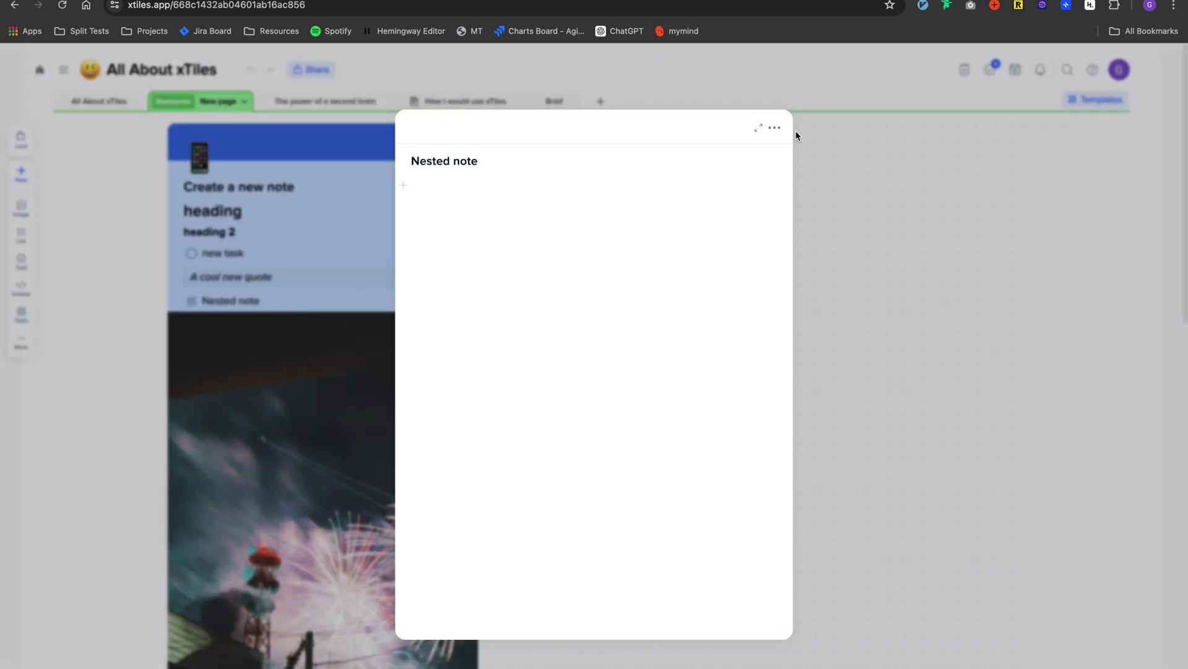
click(815, 152)
- Add a line below "new task" that links to the All About xTiles / Projects tile
key(Return)
key(BackSpace)
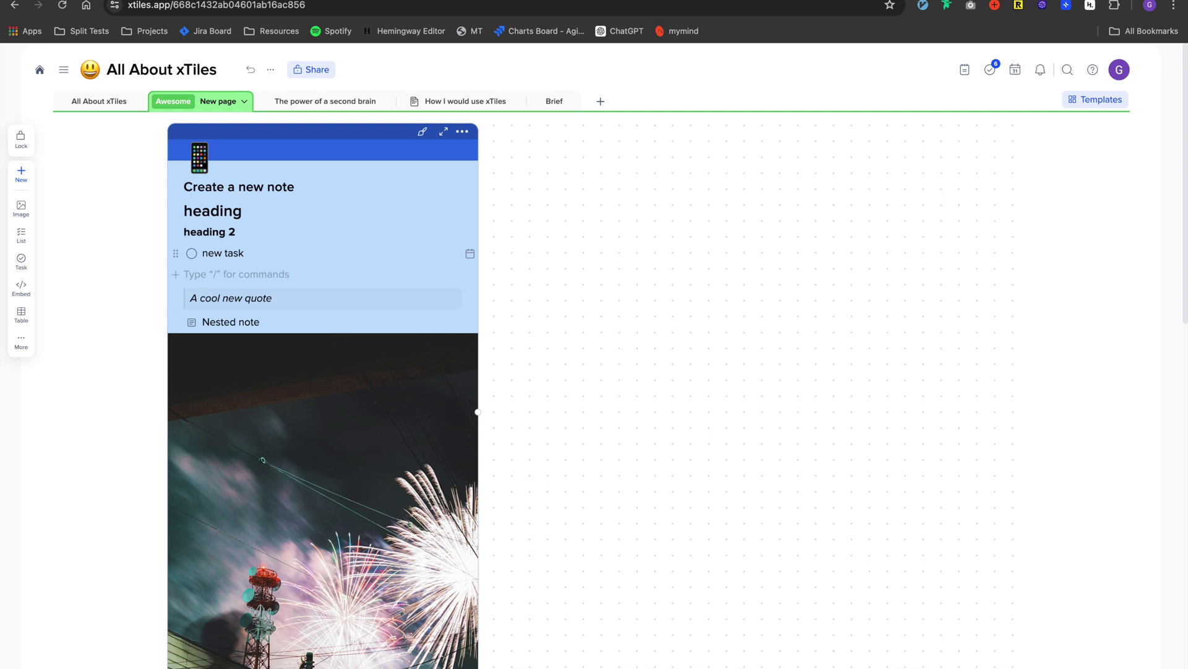
text(@)
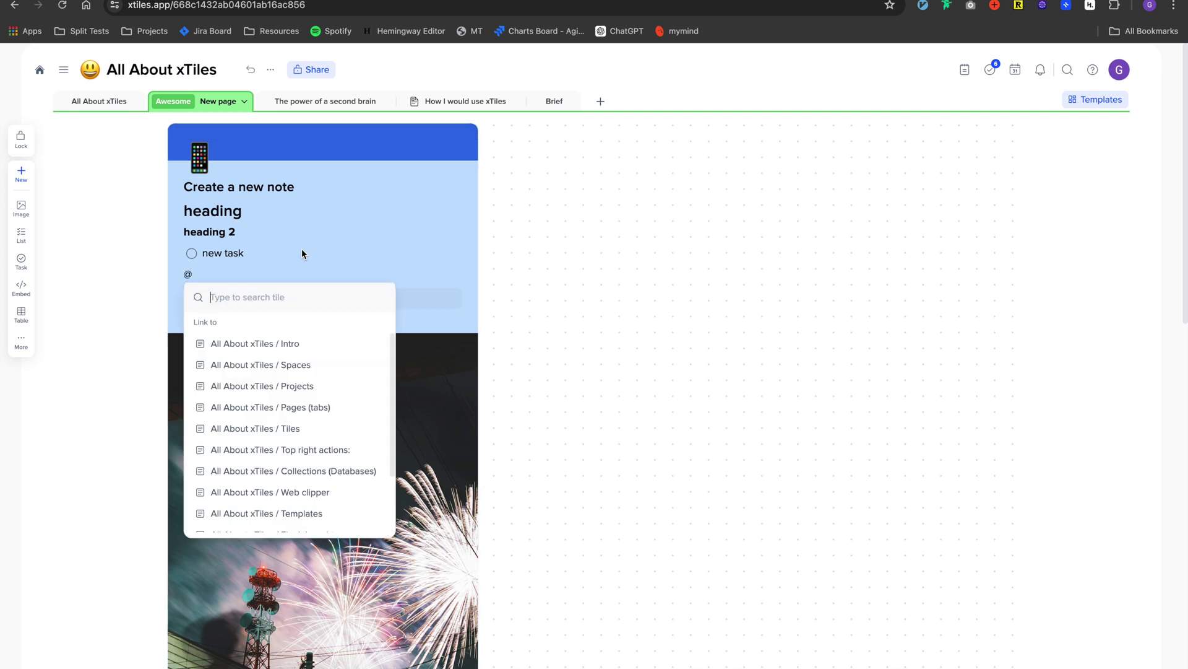
click(298, 386)
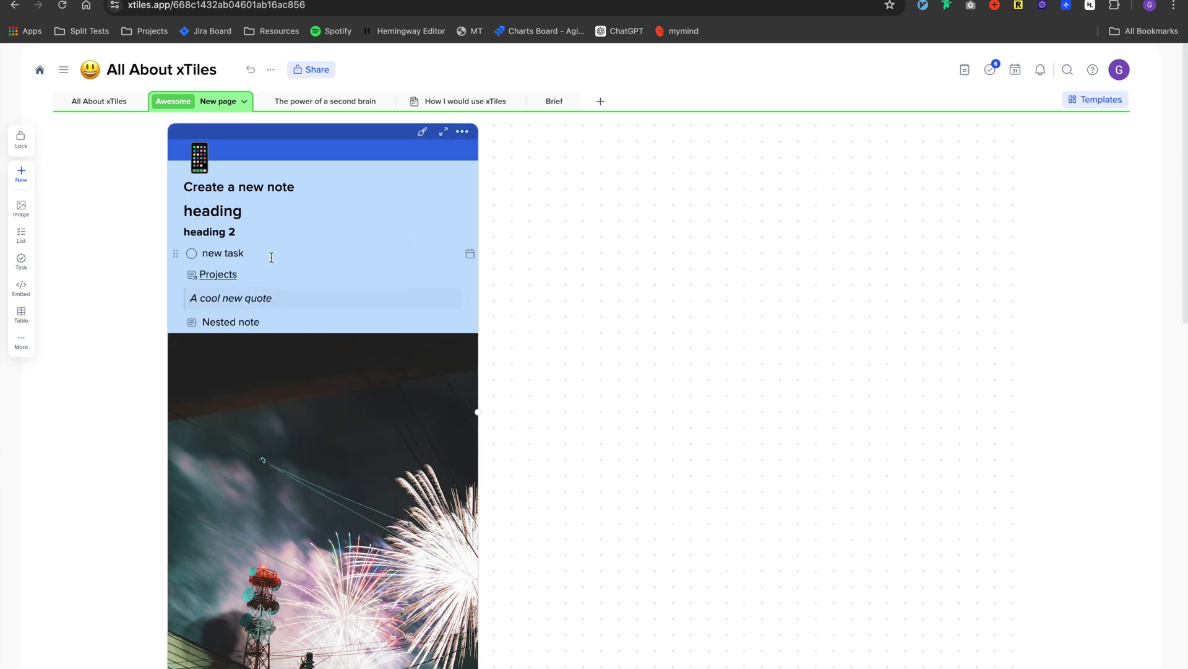
- Open the linked Projects tile to view its backlinks, and follow it to its source page to look over the surrounding tiles
click(217, 275)
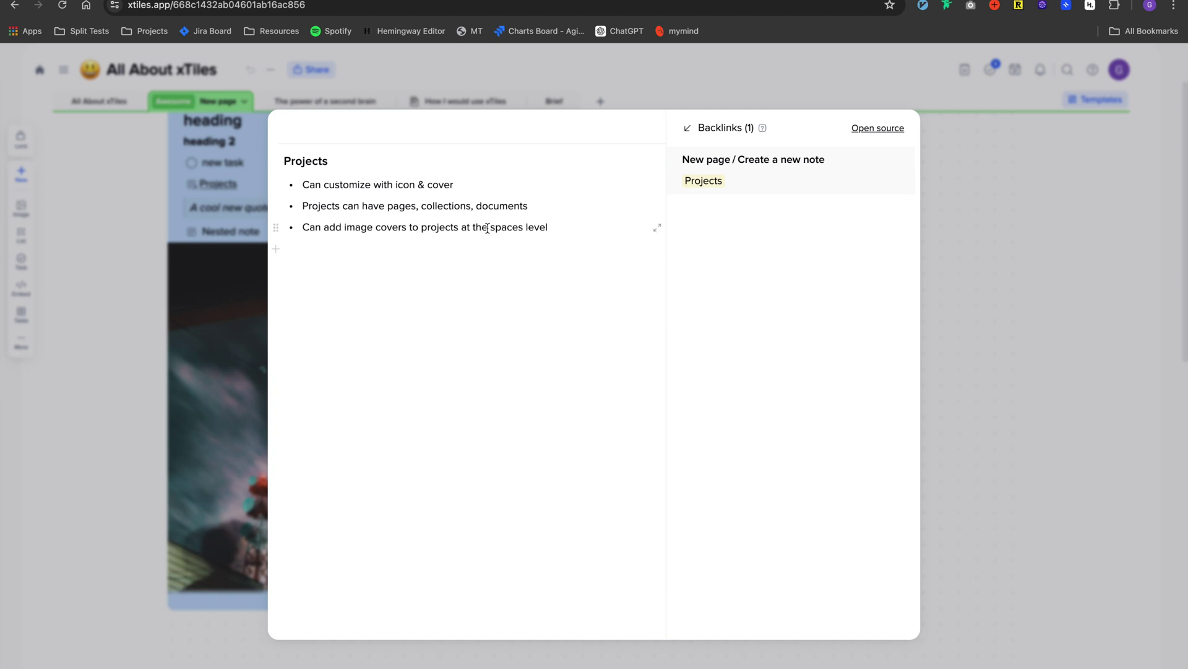
click(1015, 426)
click(878, 129)
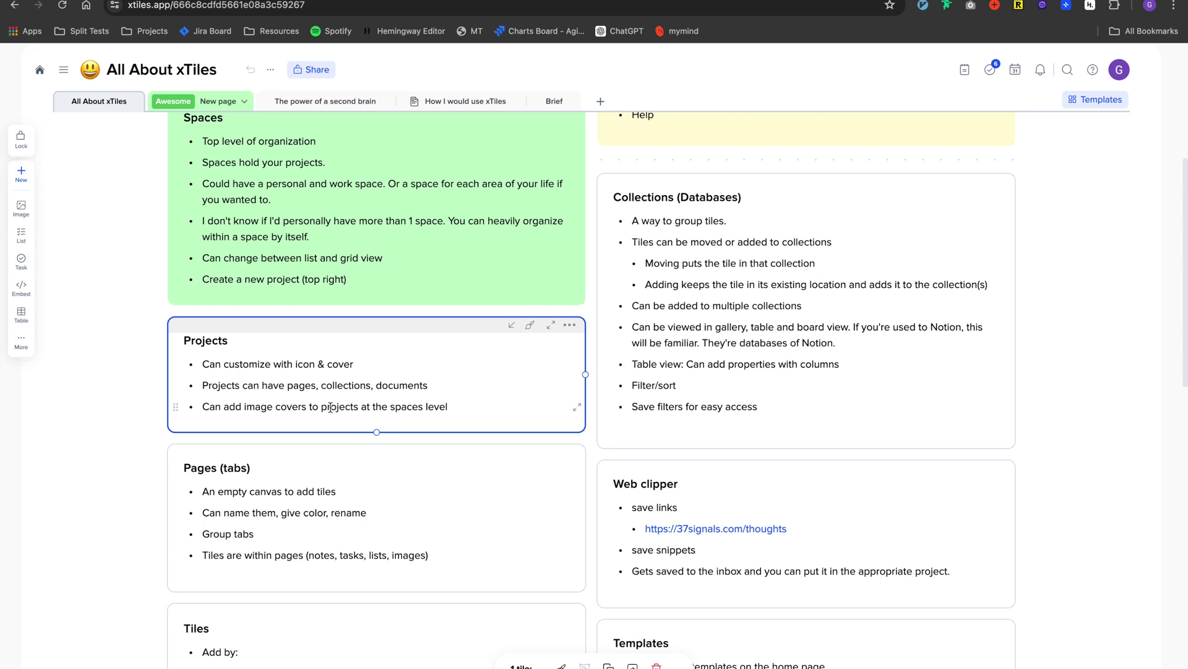
scroll(337, 421, down, 5)
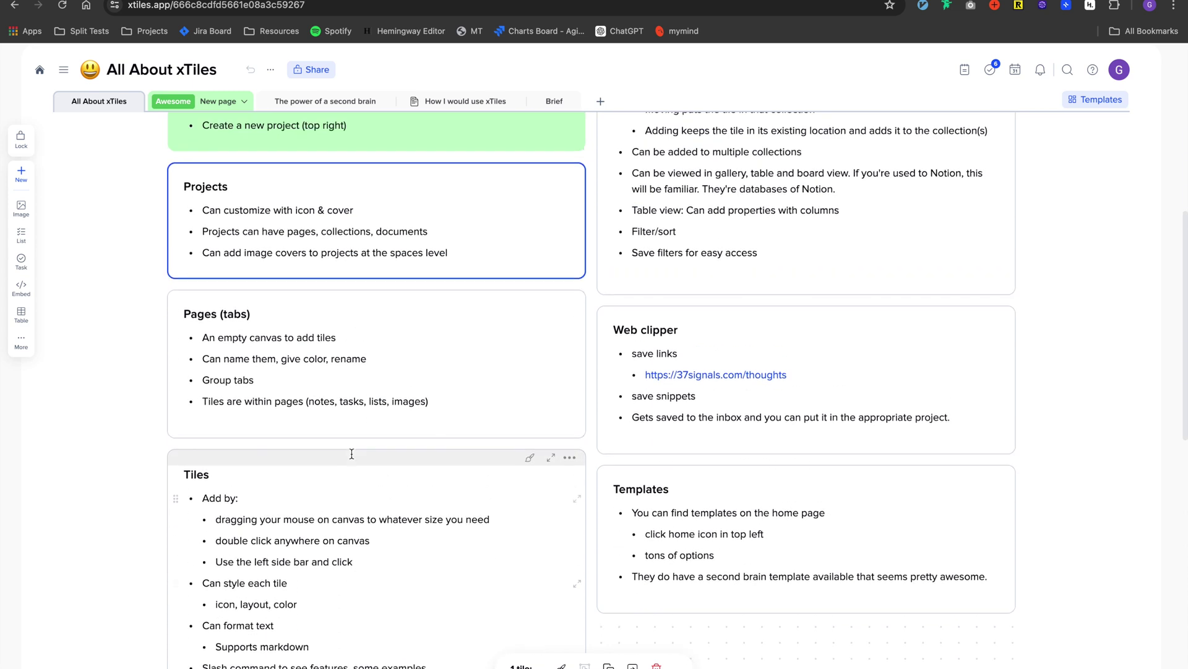
scroll(352, 454, up, 1)
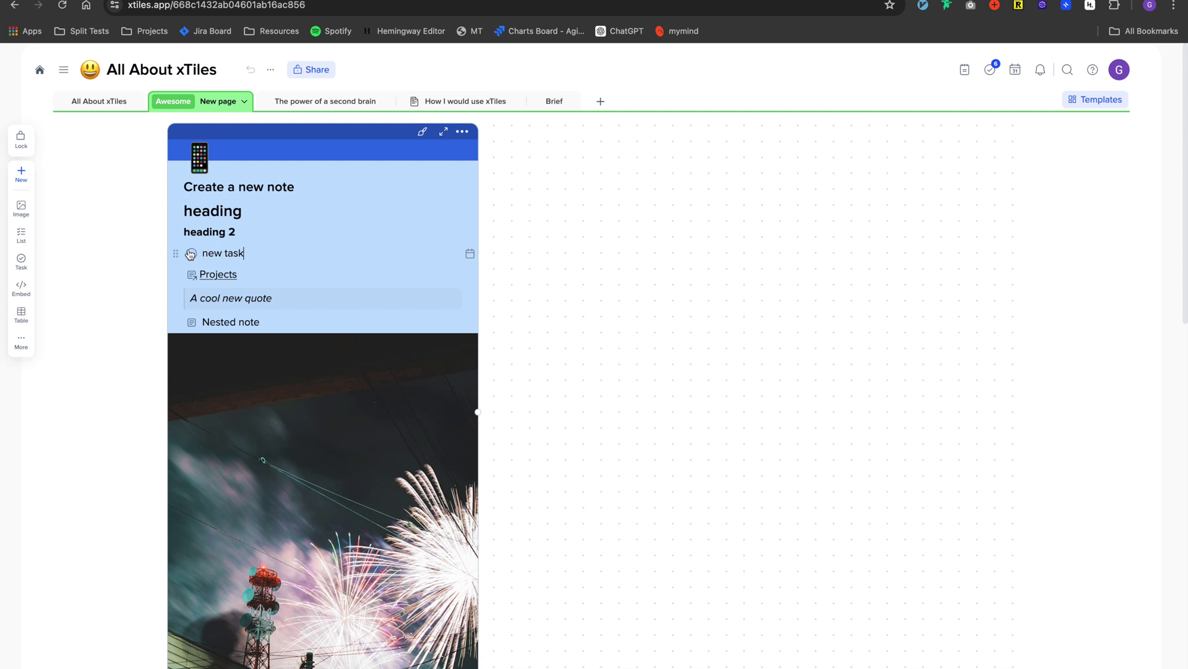
- Reorder the blocks in the "Create a new note" tile so the quote, Projects link and "new task" follow heading 2 in that order
mouse_move(175, 253)
mouse_down()
mouse_move(180, 282)
mouse_move(174, 254)
mouse_up()
click(404, 250)
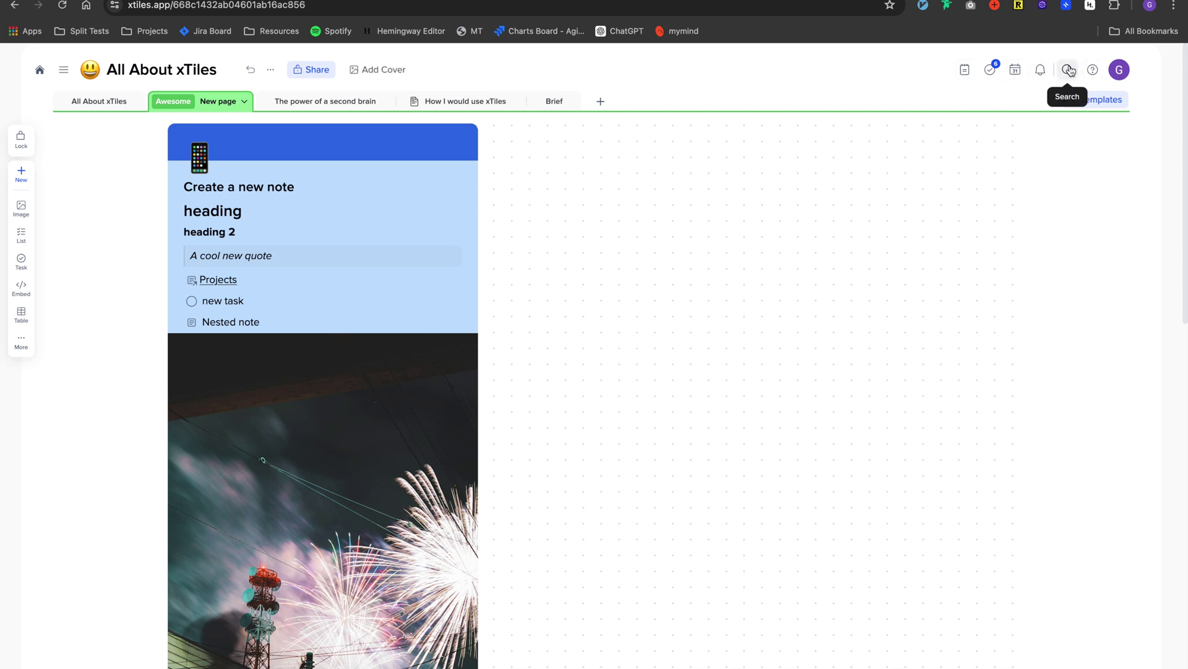
- View the inbox and task list, expand "new task" to see its details, and follow its location back to the tile
click(966, 71)
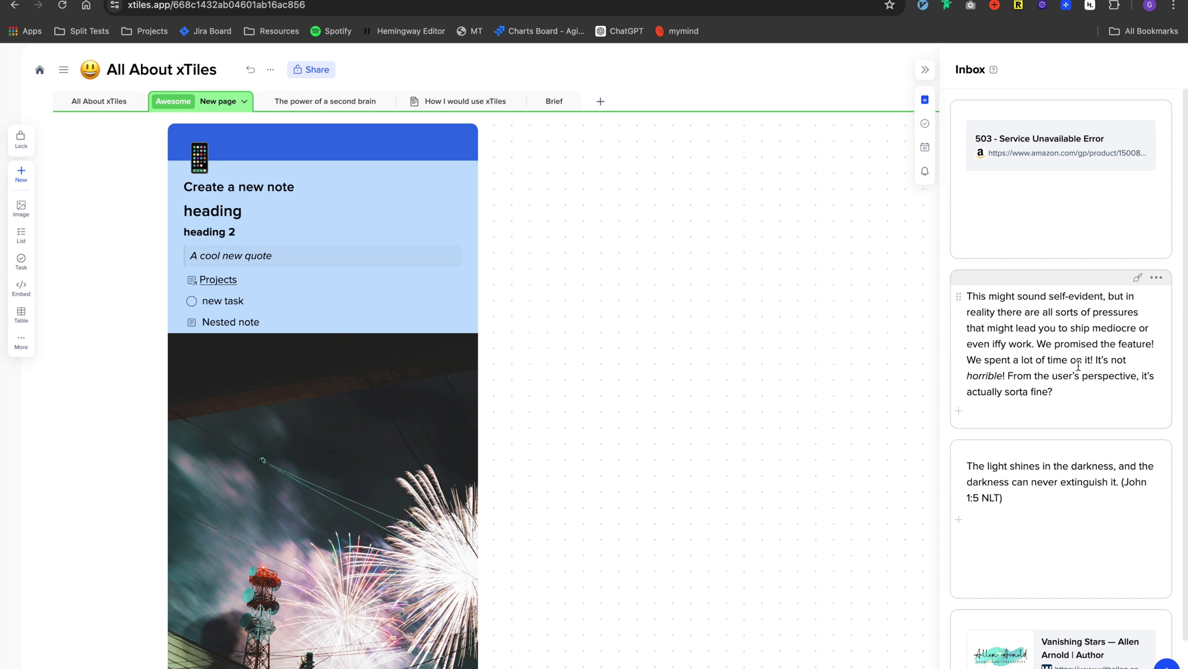
click(926, 126)
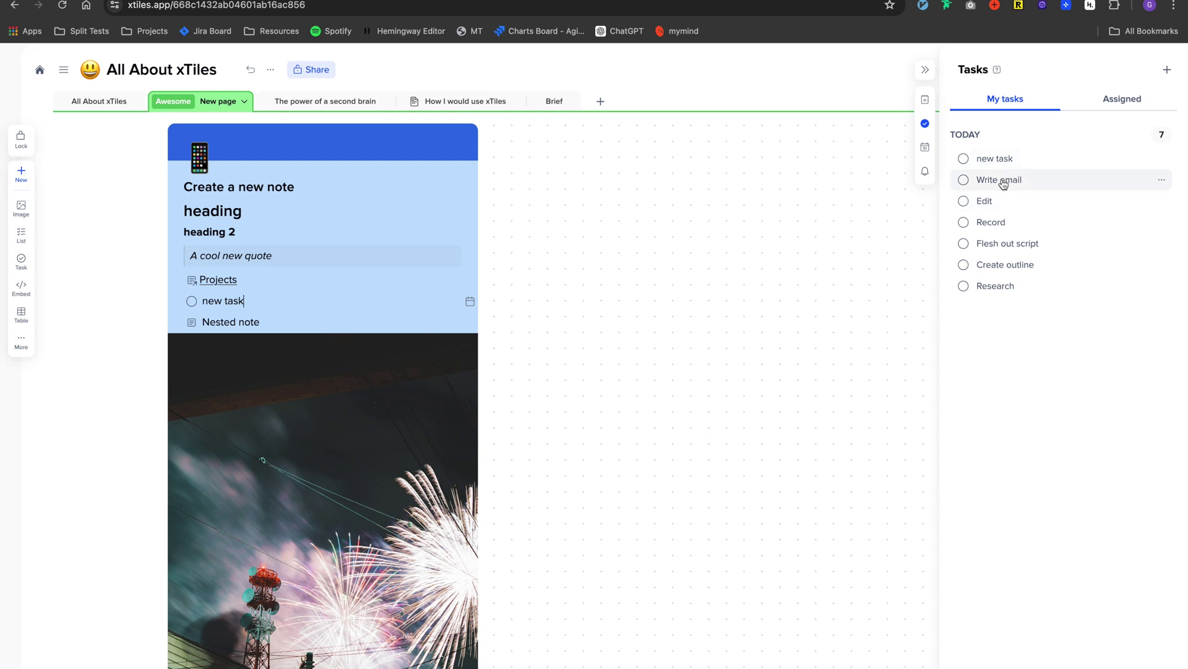
click(997, 162)
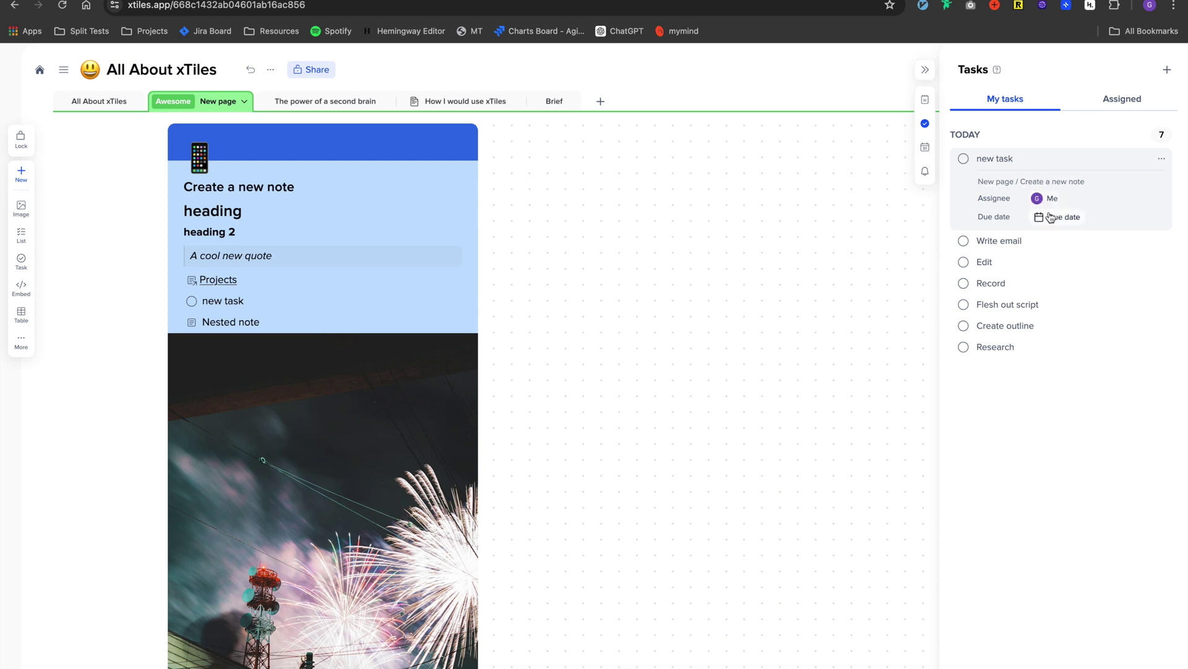
click(1006, 183)
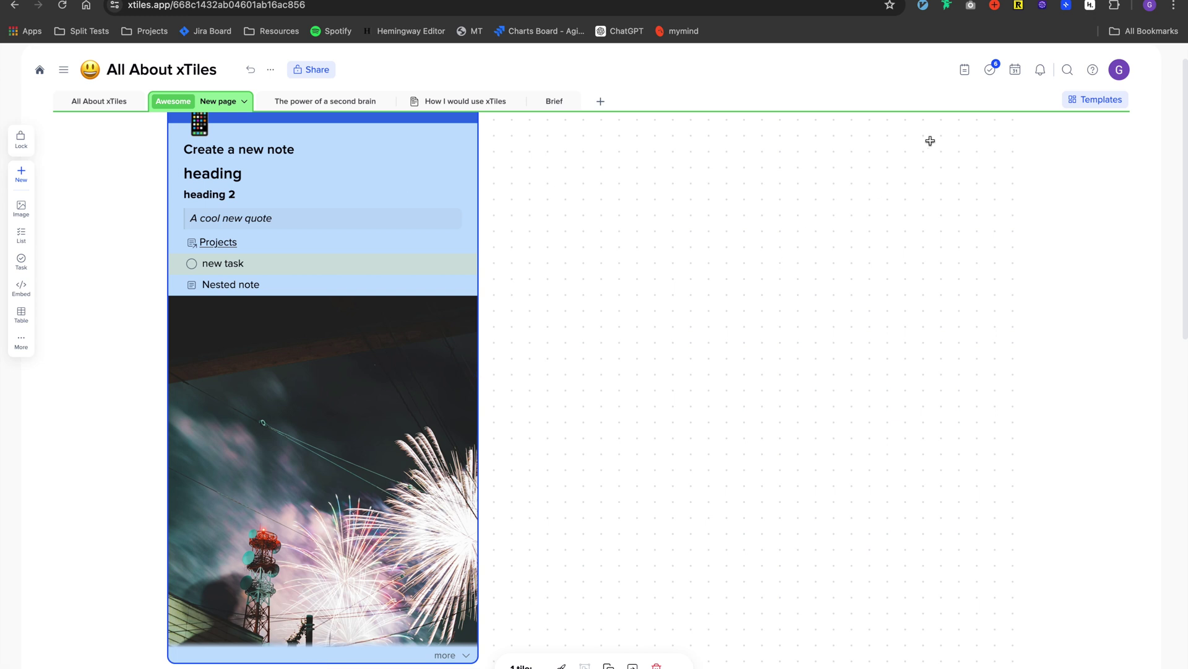
- Add a task titled "new task" directly from the task list
click(991, 69)
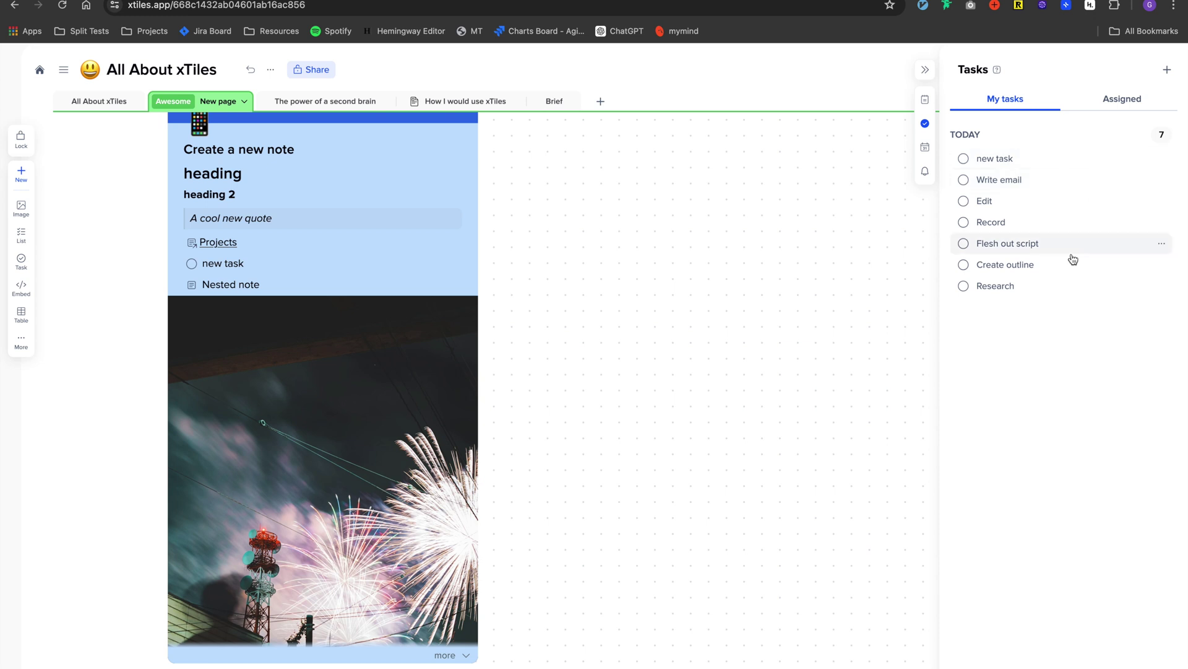
click(1168, 72)
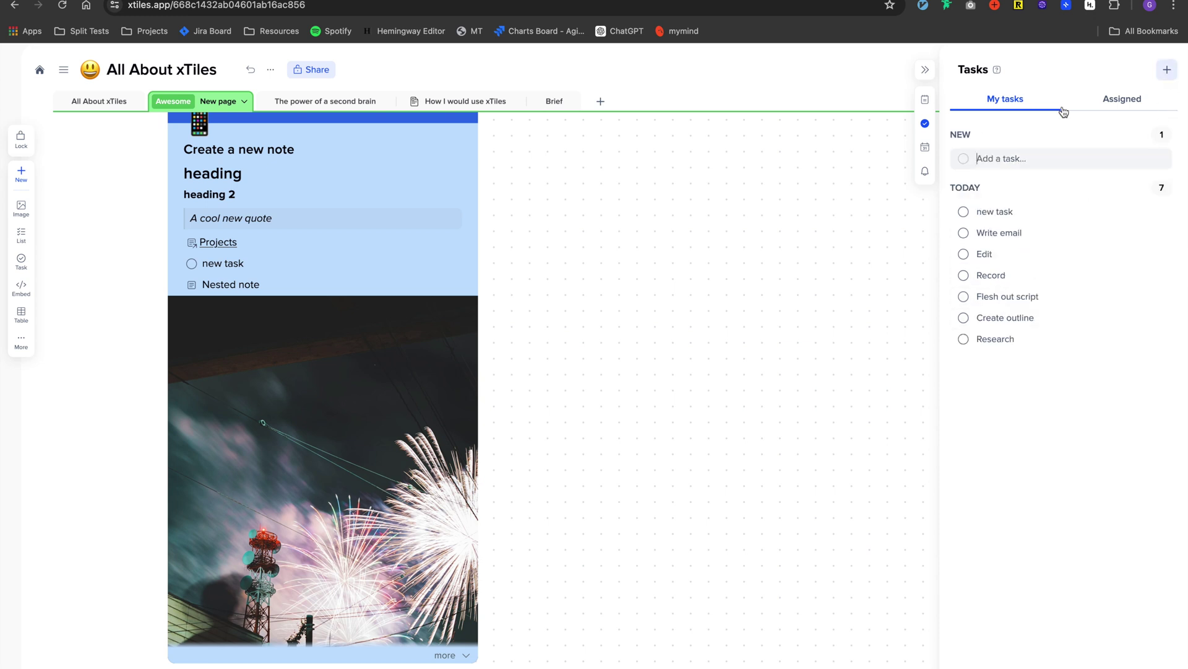
click(999, 145)
text(new task)
key(Return)
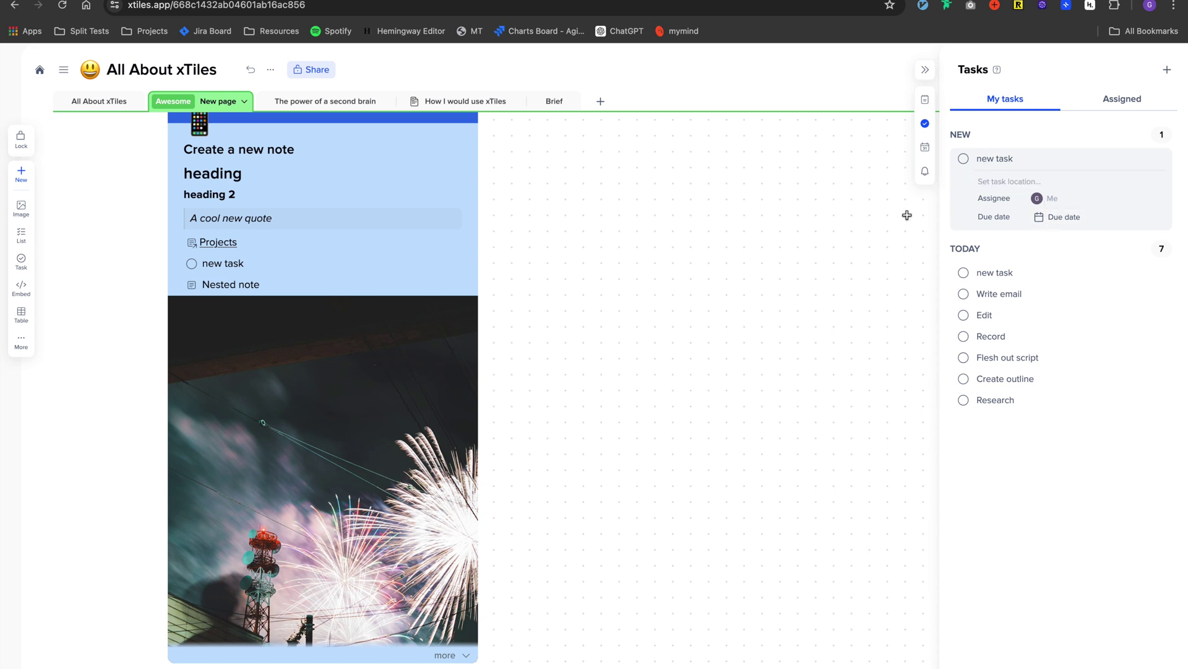
click(887, 230)
- Add a calendar task titled "new task" on July 3, 2024 and place it in the All About xTiles / Intro tile
click(926, 148)
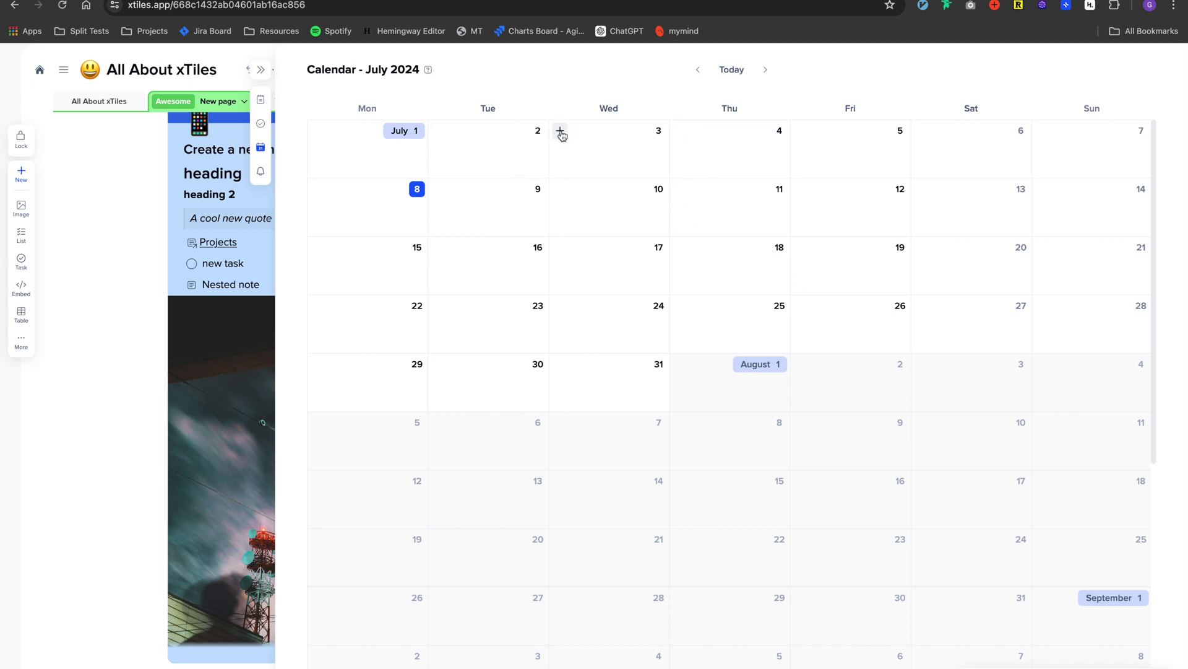
click(560, 130)
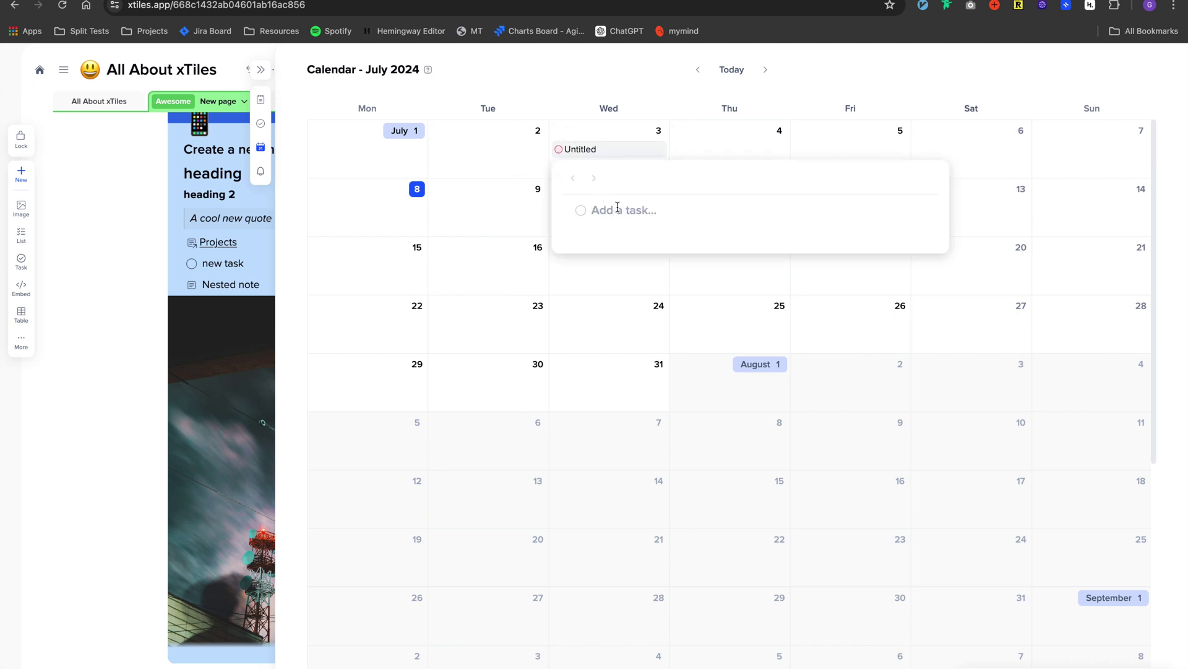
text(new task)
key(Return)
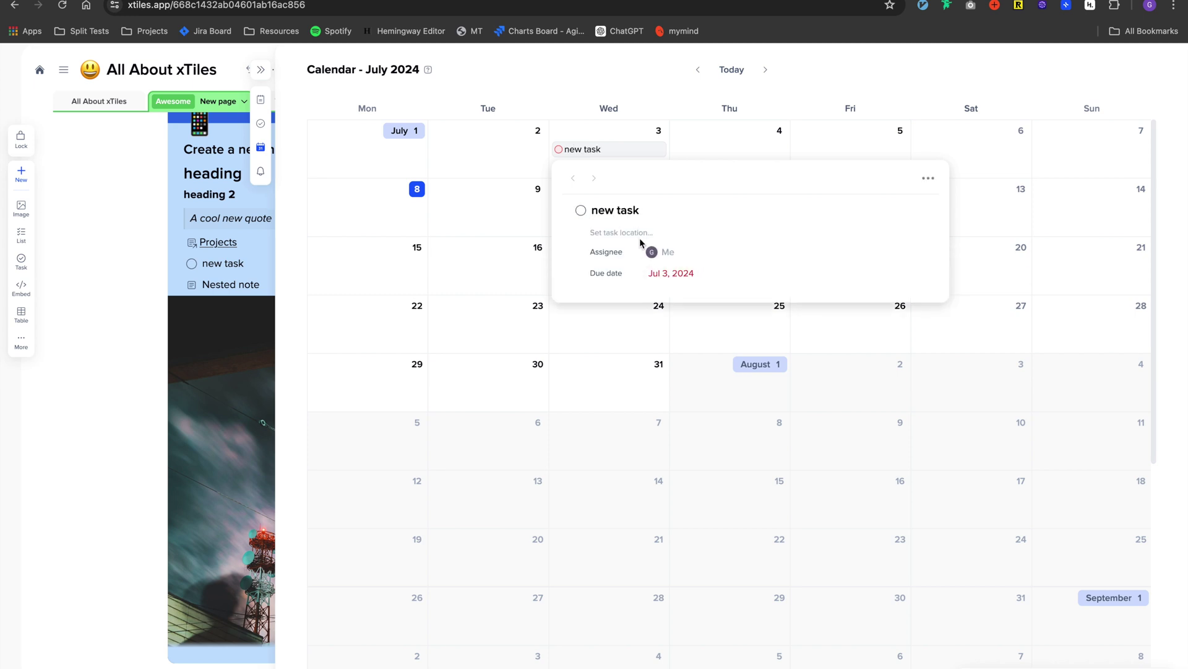
click(633, 235)
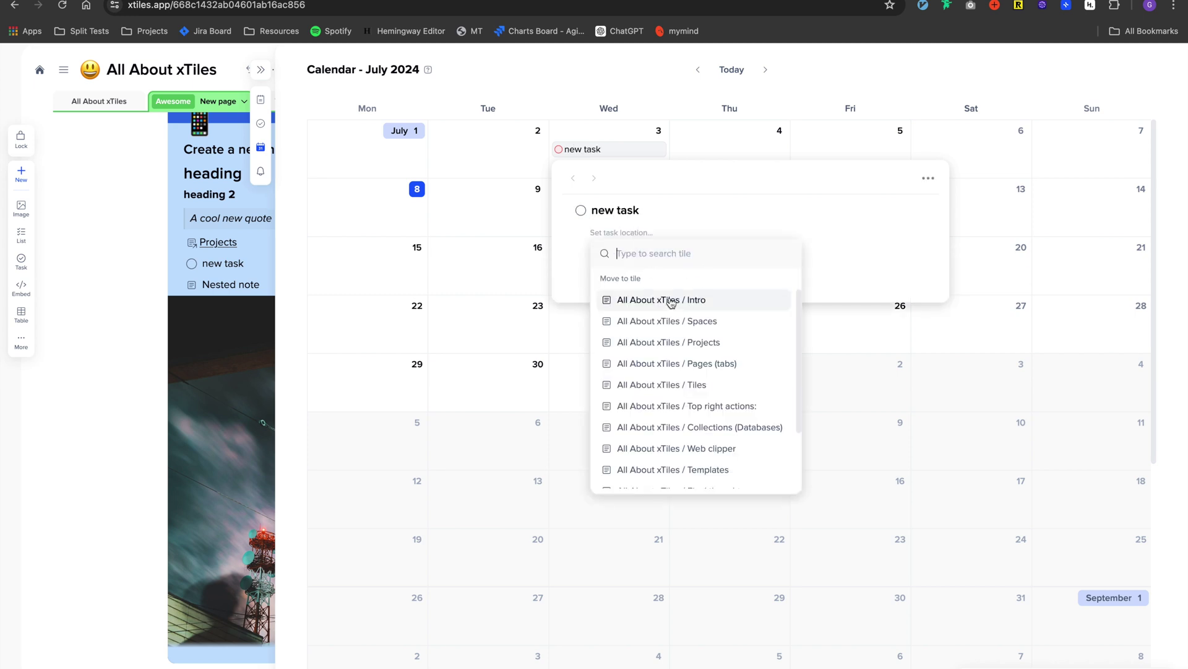
click(677, 342)
click(1089, 266)
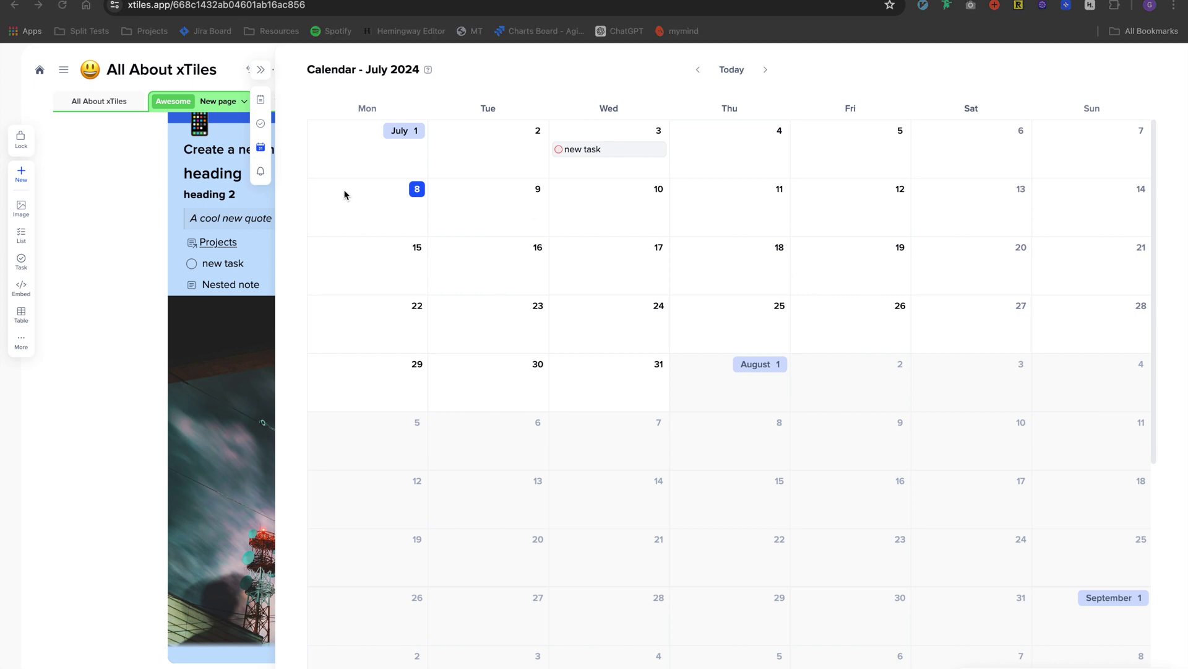
- Check the notifications, follow the due-today notice to the task list, and close the side panel
click(261, 176)
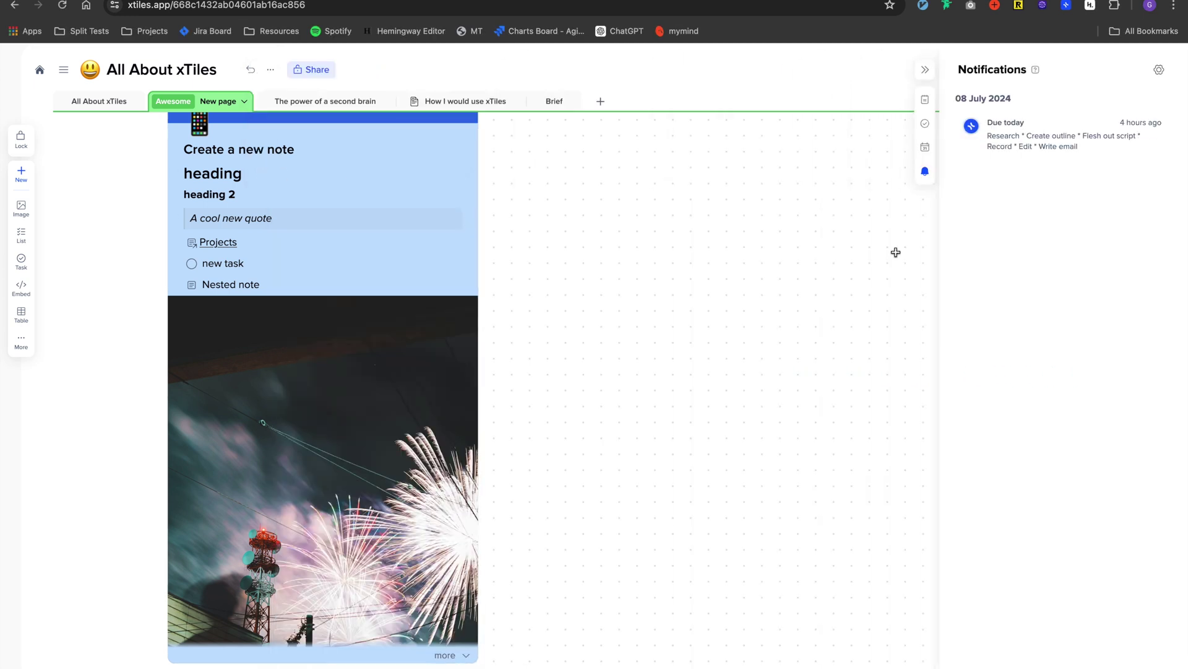
click(1033, 147)
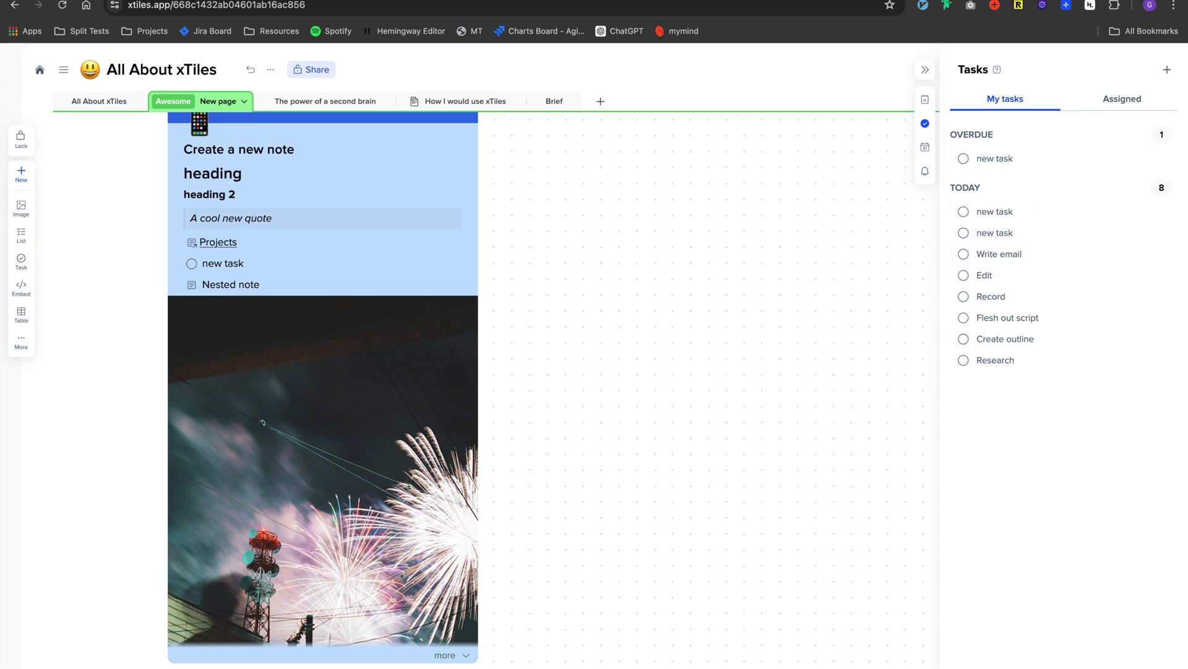
click(925, 71)
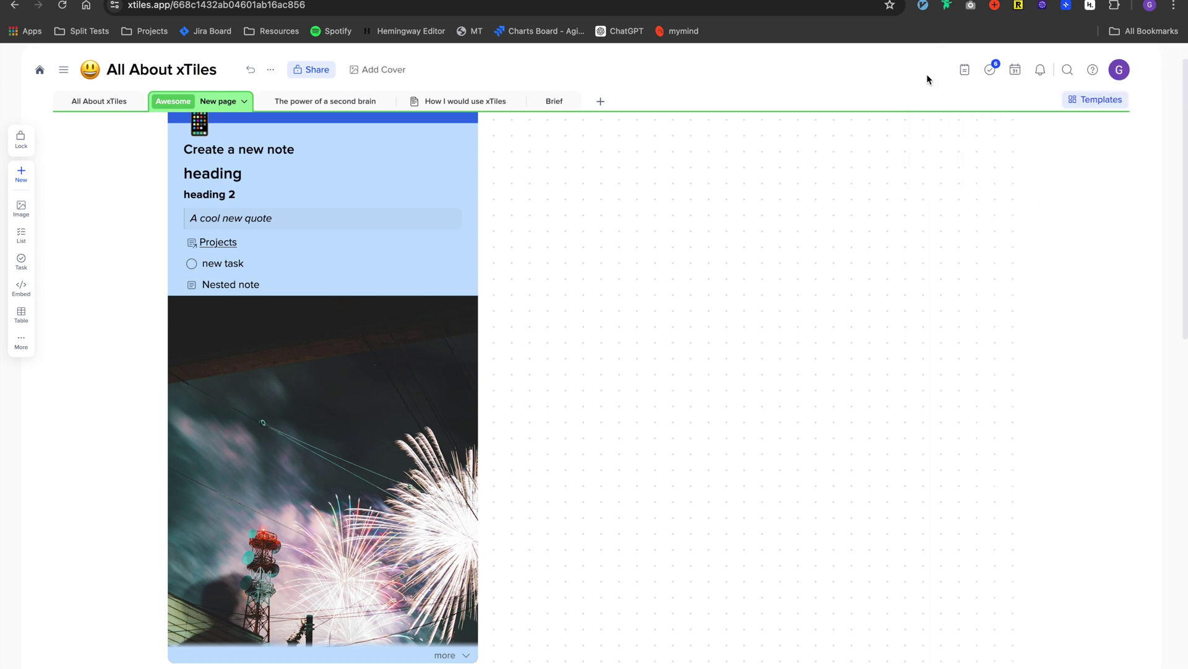
- Search all tiles and items for "crayon", review the matching tiles, and go to the All About xTiles page
click(1068, 72)
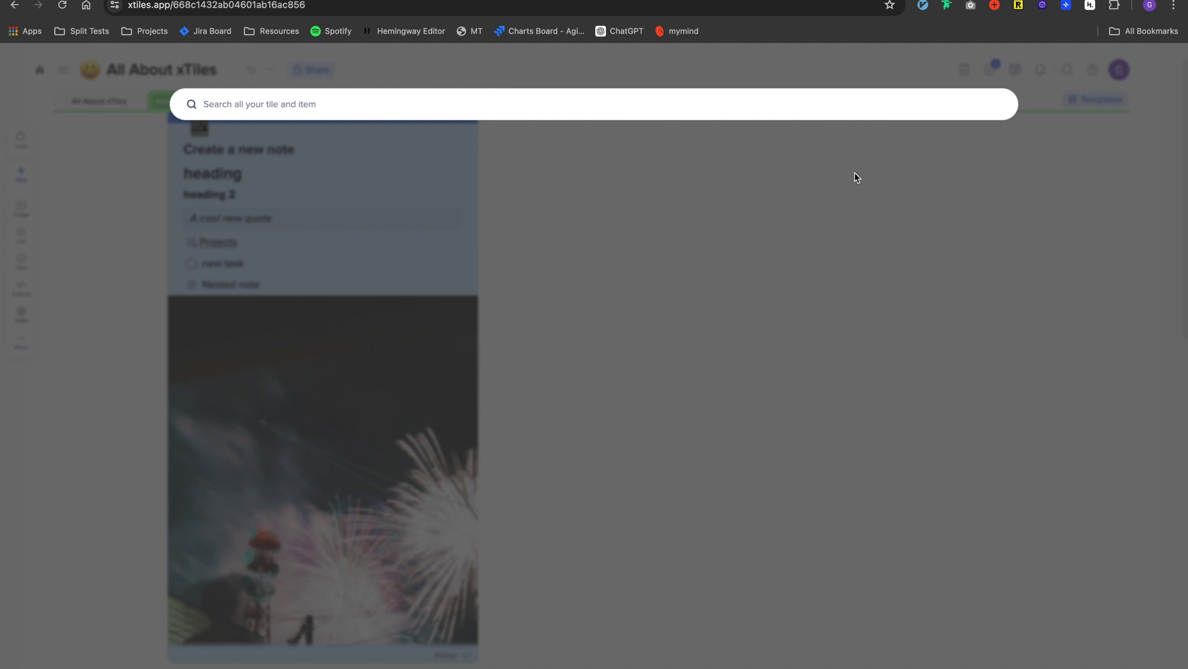
text(crayon)
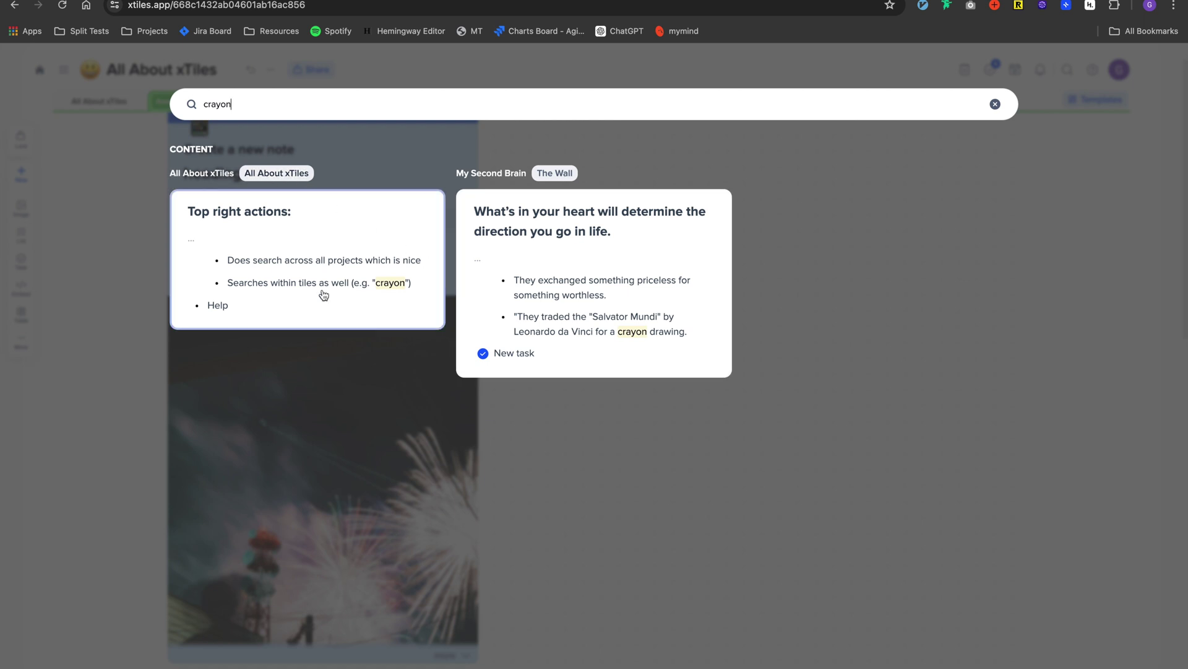
click(995, 104)
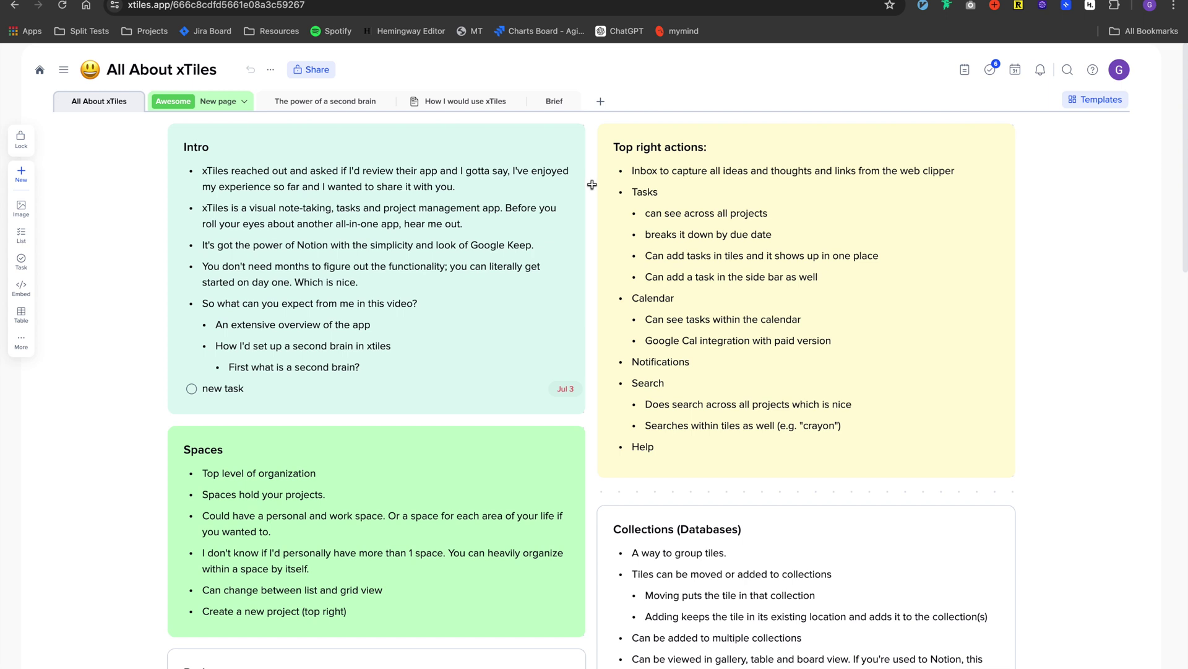
- Create a blank table view collection named "New collection" in the All About xTiles project
click(602, 103)
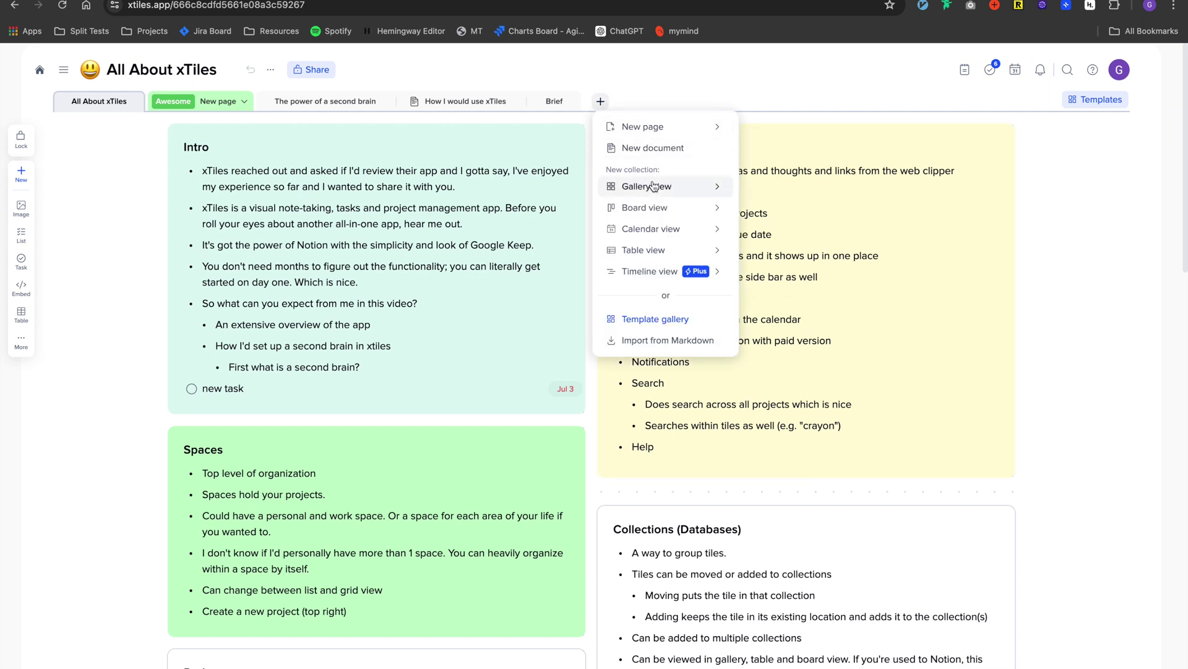
mouse_move(658, 254)
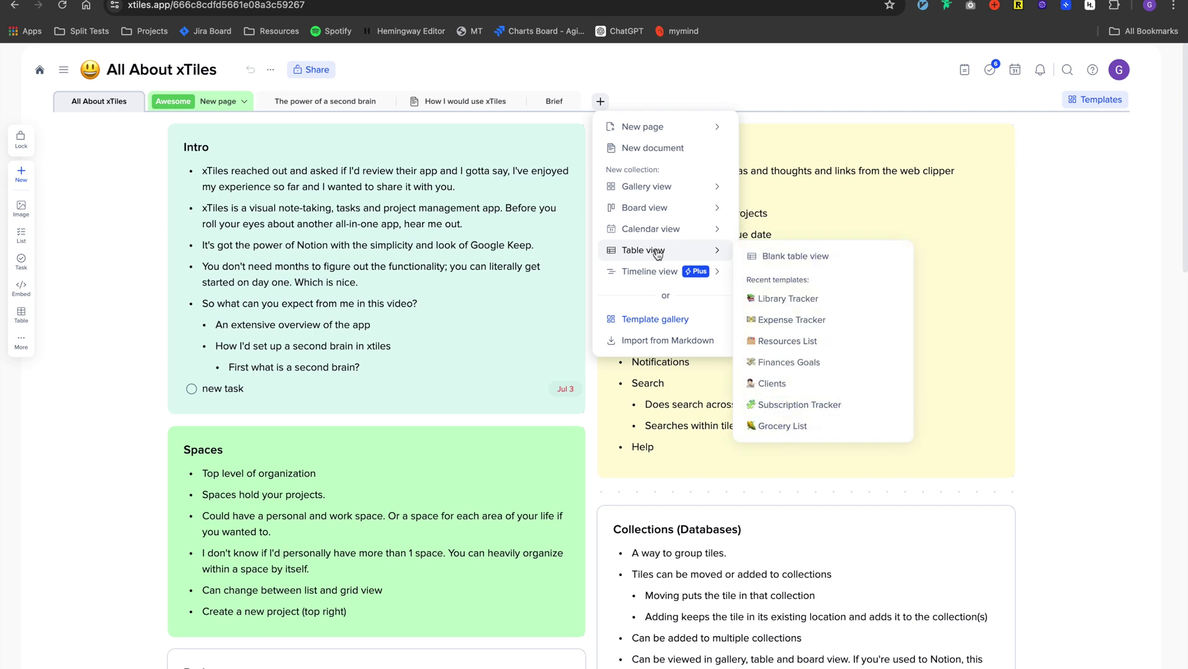
click(777, 256)
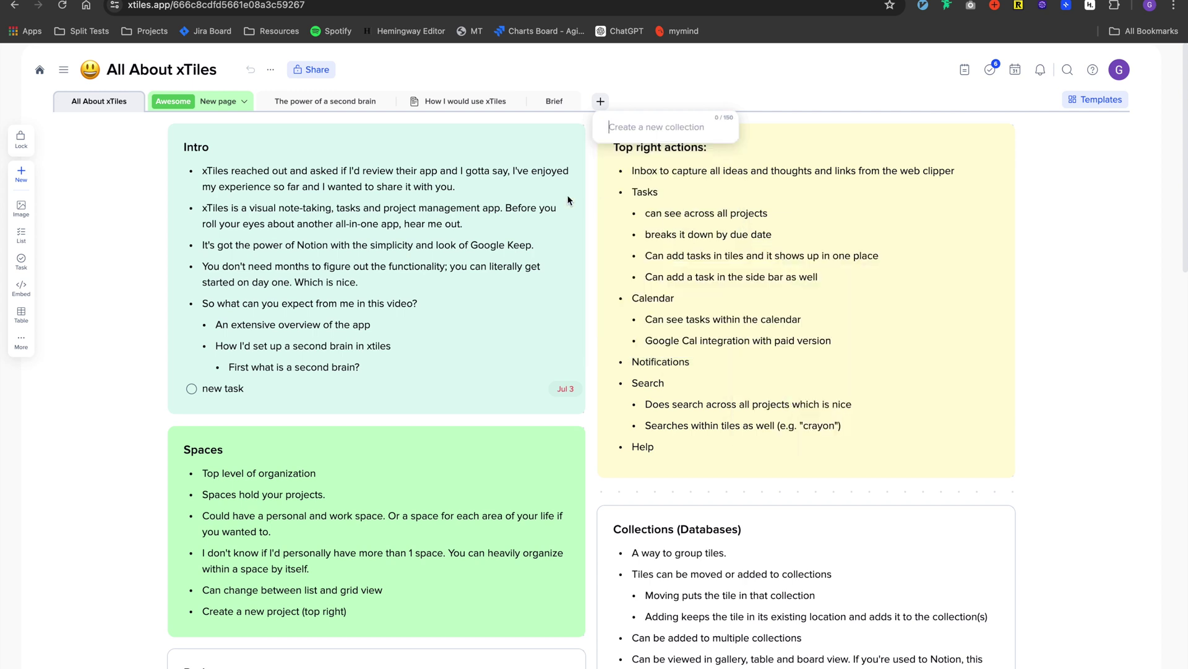
text(New collection)
key(Return)
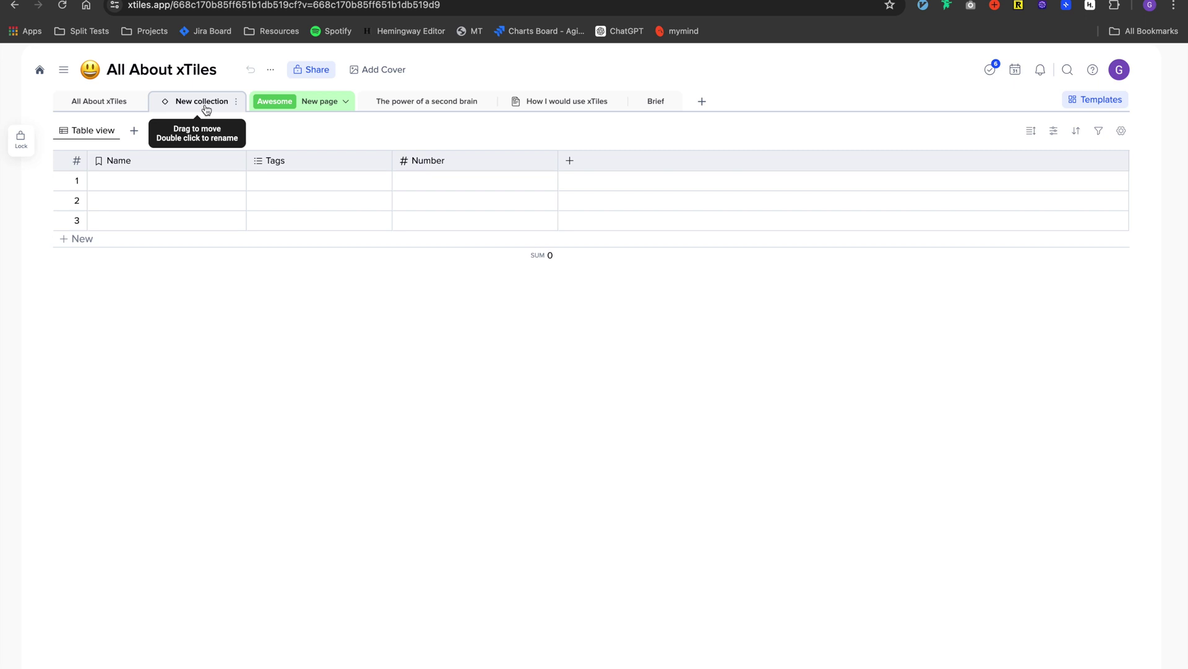
- Look over the new collection's page grouping options and the additional view types it offers
click(236, 102)
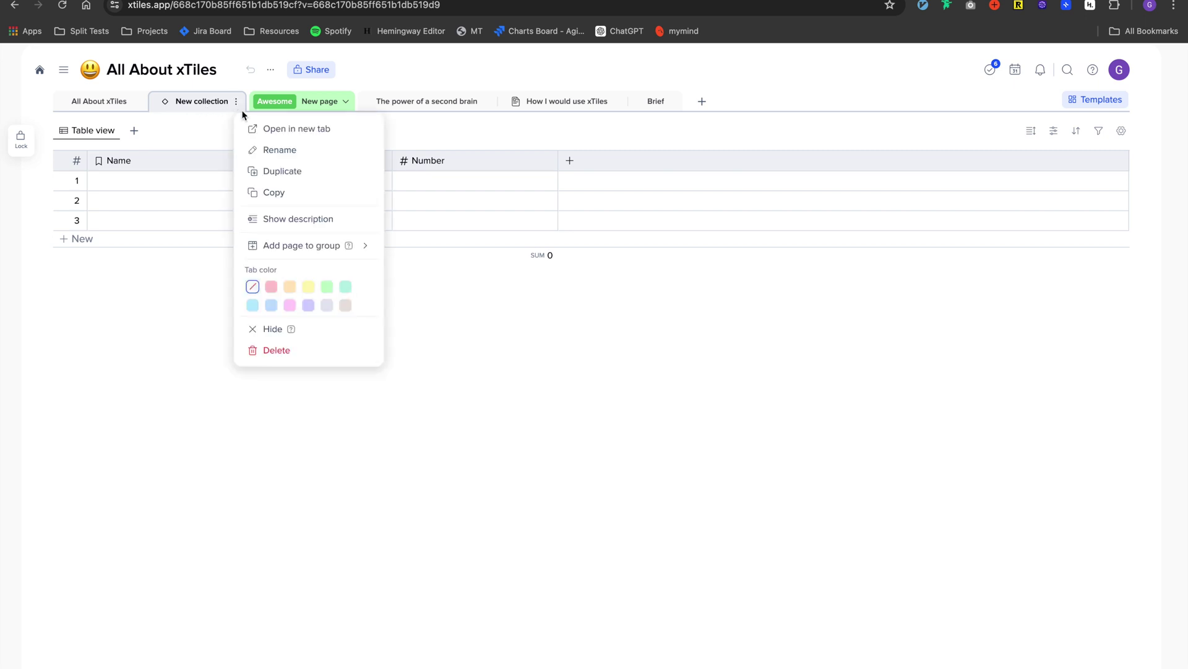
mouse_move(308, 250)
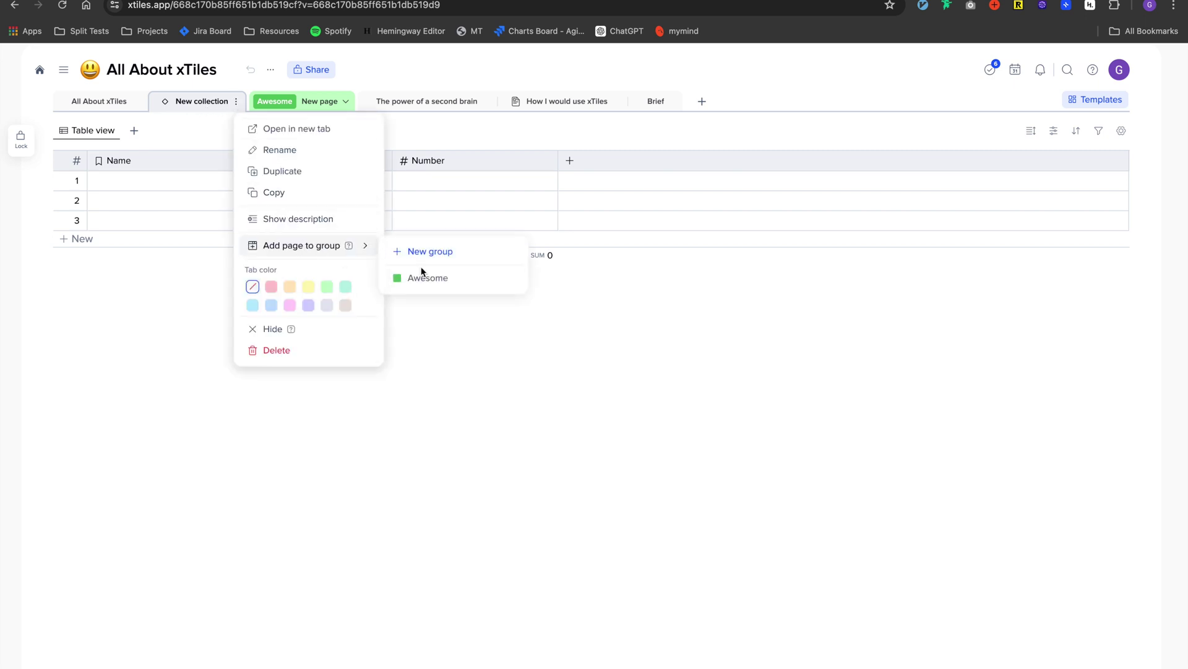
click(196, 303)
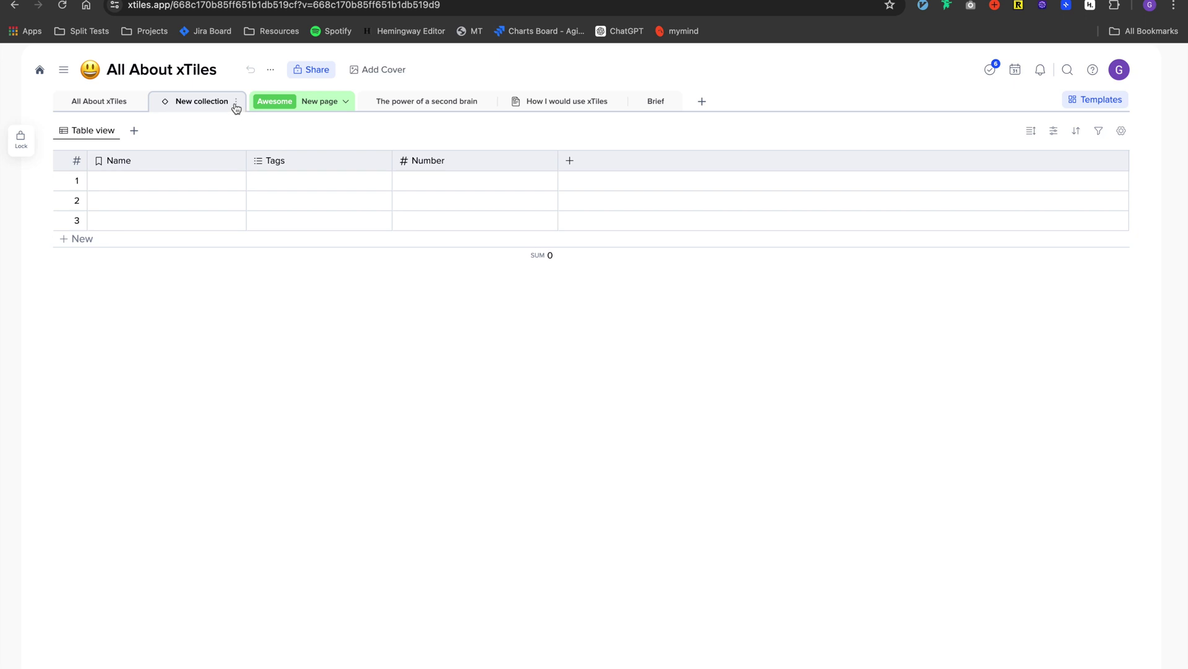
click(236, 102)
mouse_move(354, 245)
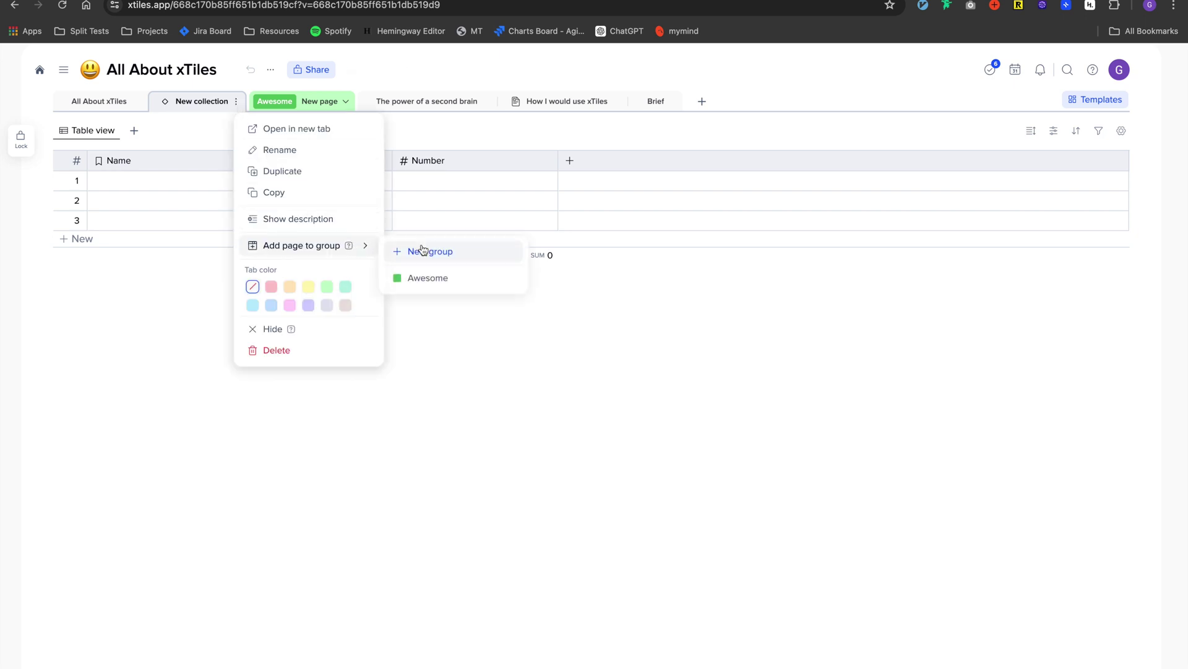
click(182, 338)
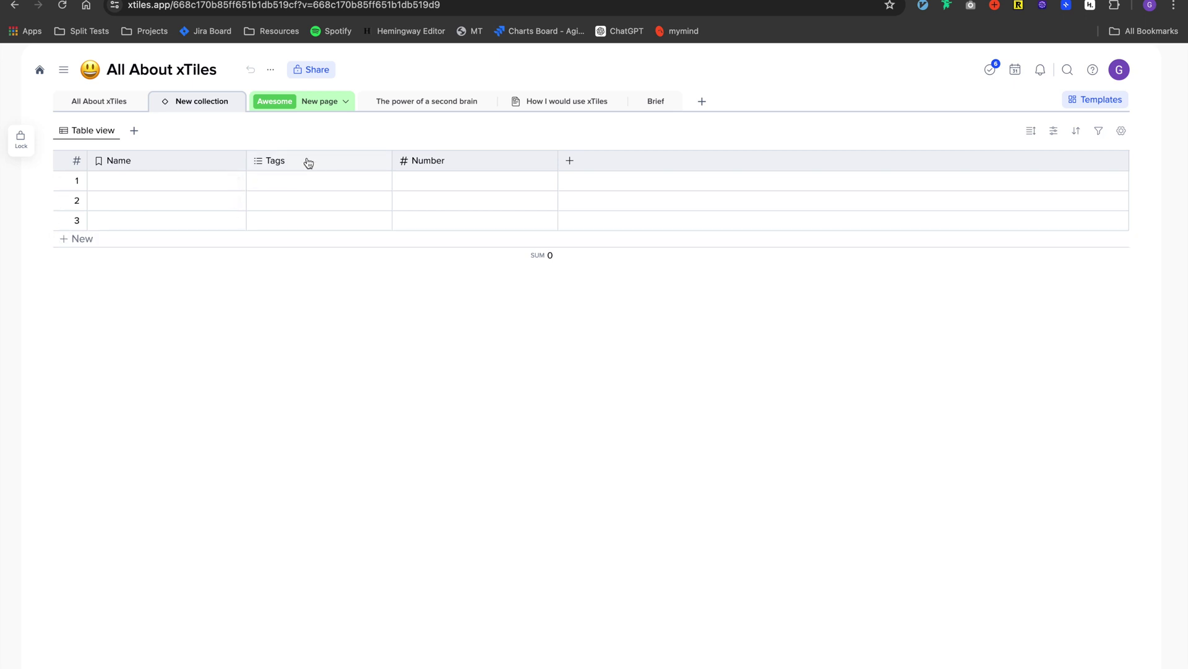
click(134, 131)
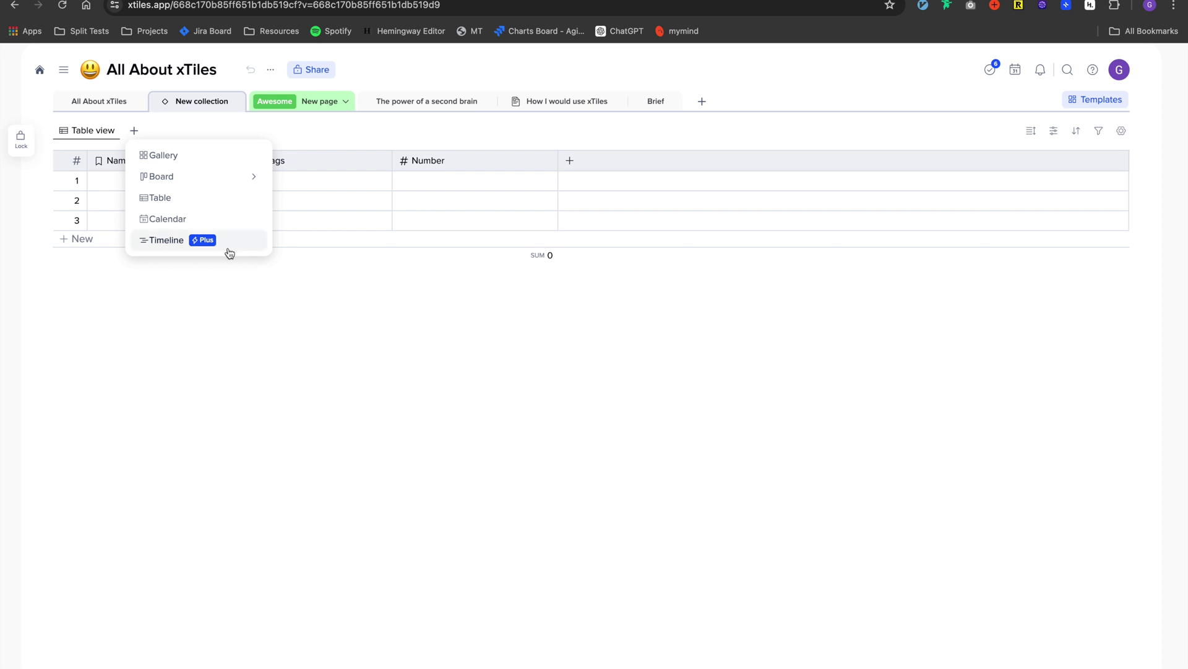
click(248, 291)
- Add the Intro tile on the All About xTiles page to New collection, and check its entry in that collection
click(100, 99)
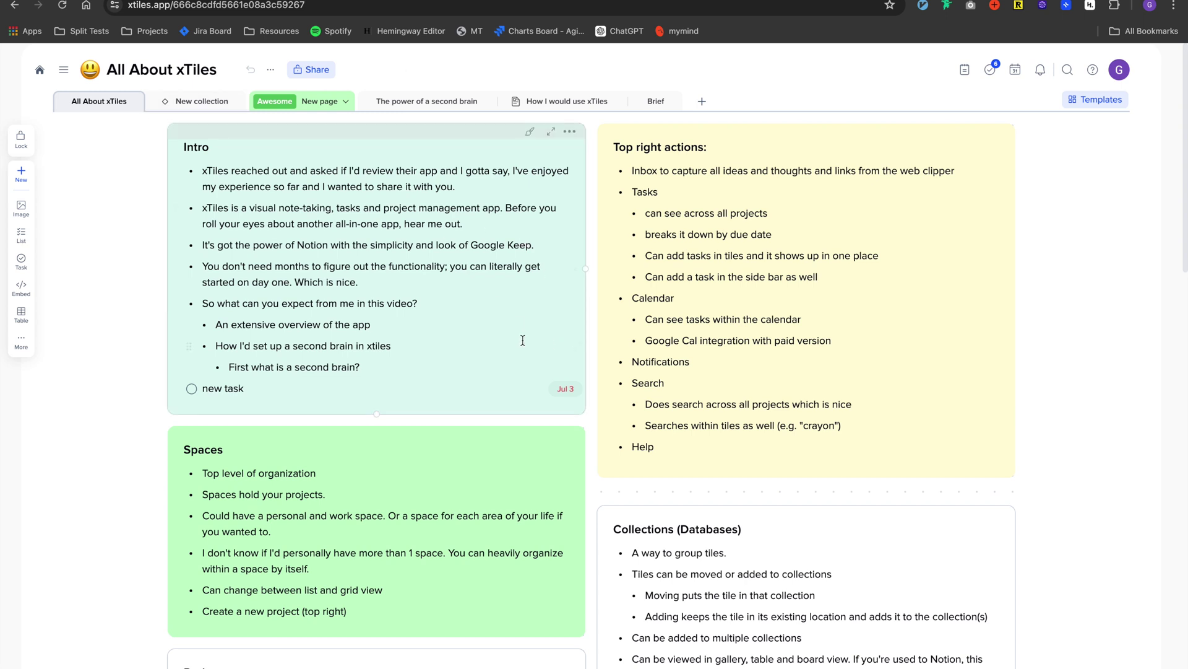
click(569, 132)
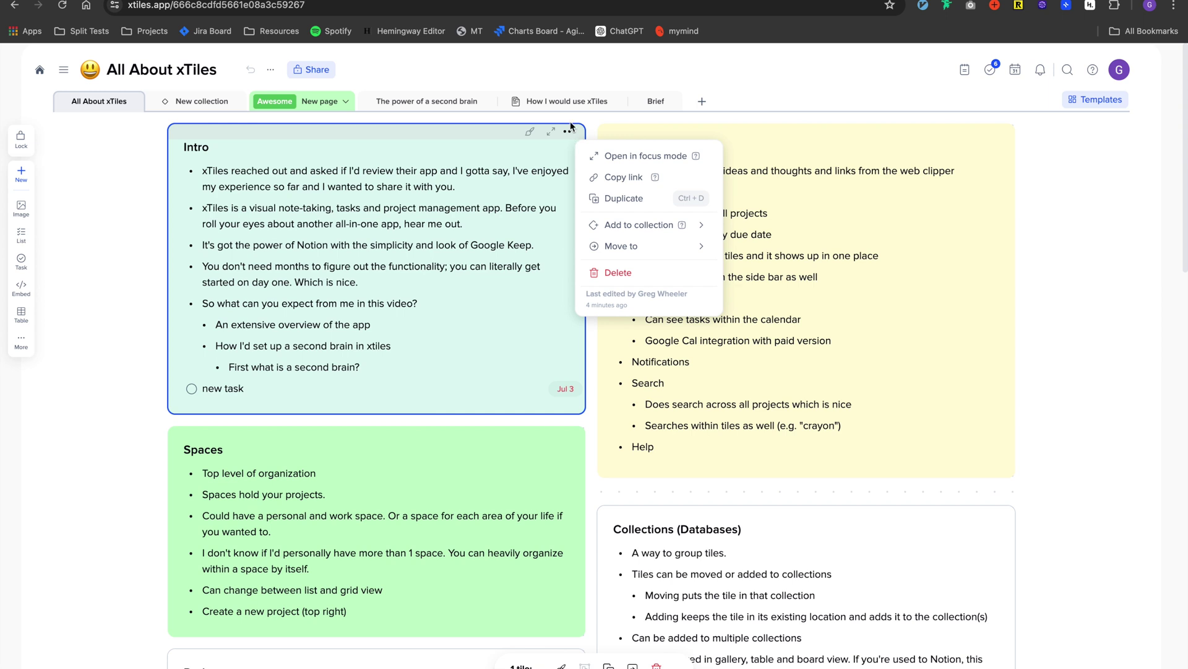
click(633, 224)
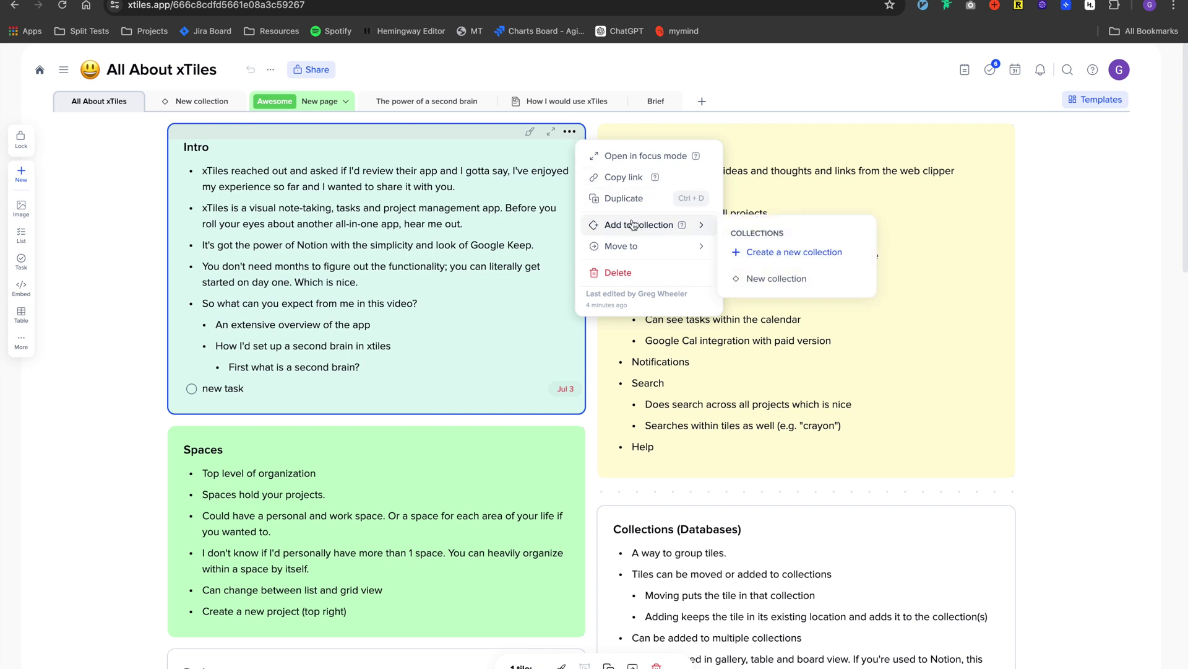
click(646, 247)
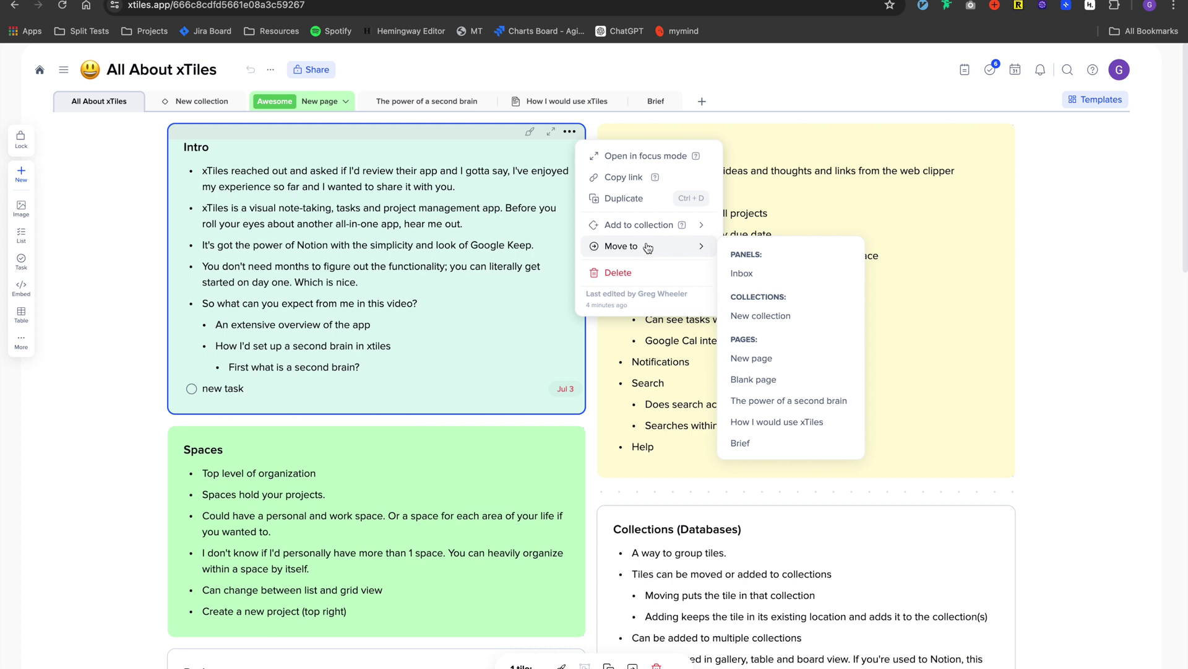
click(647, 235)
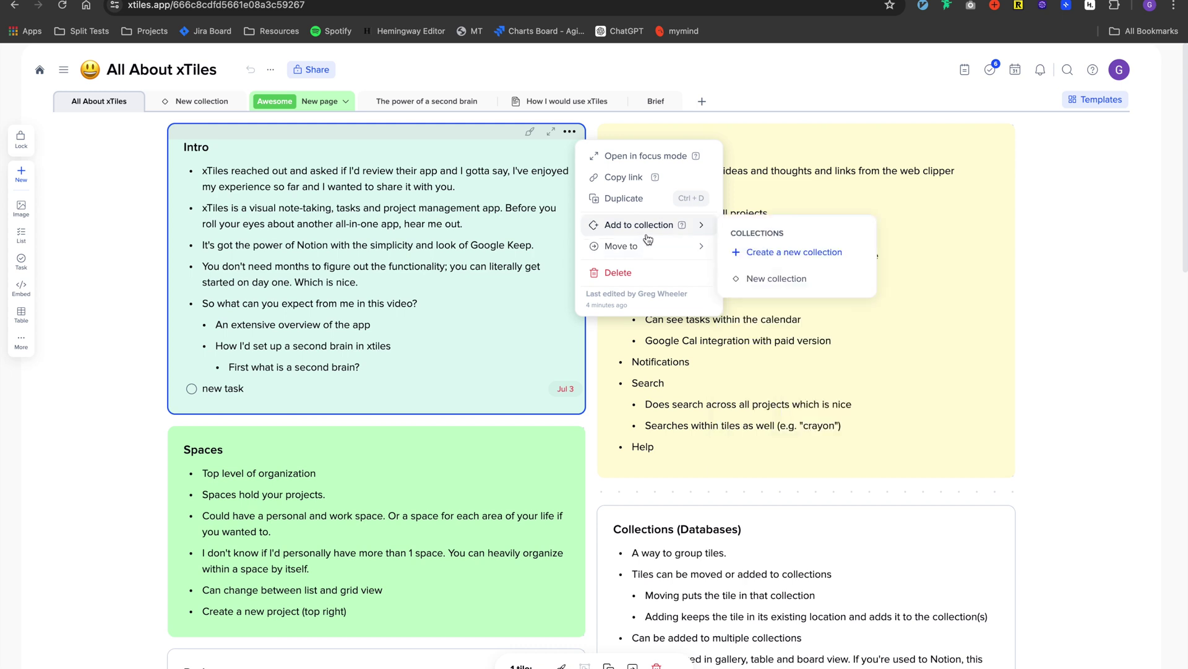
click(647, 245)
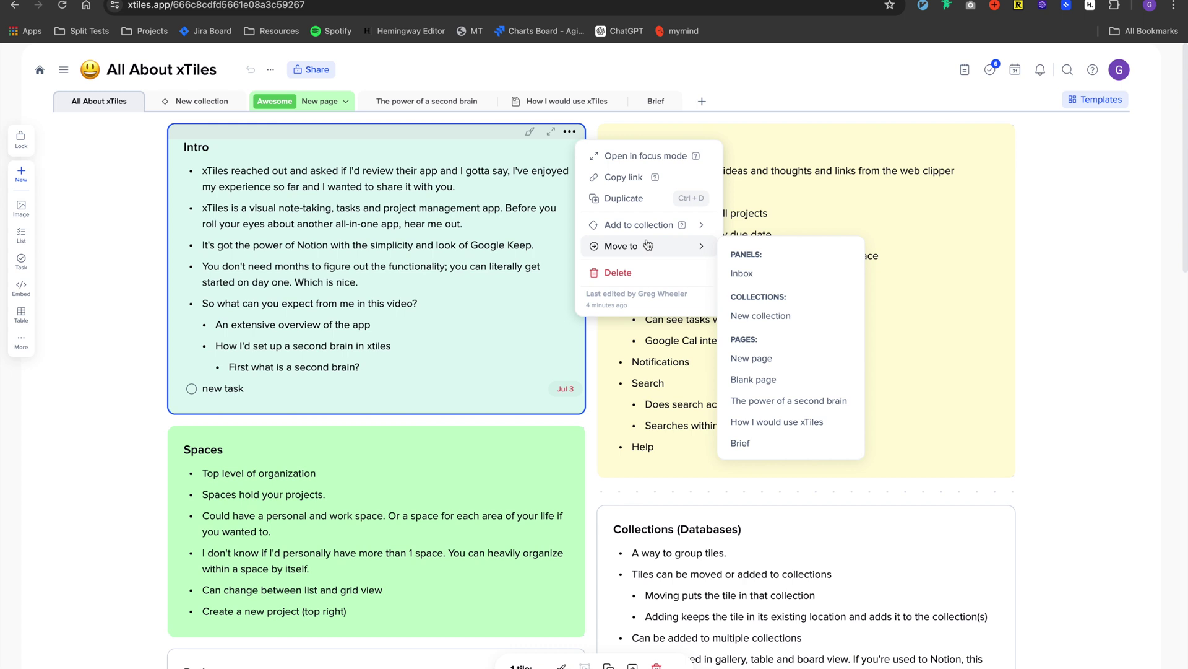
mouse_move(648, 226)
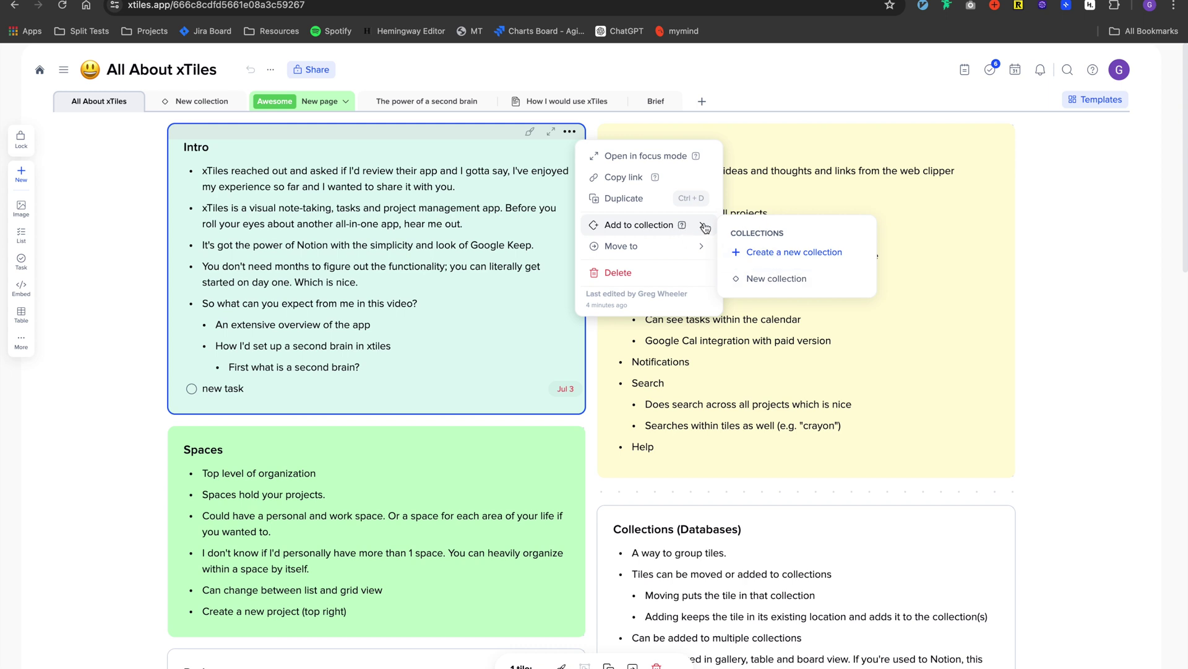
click(763, 280)
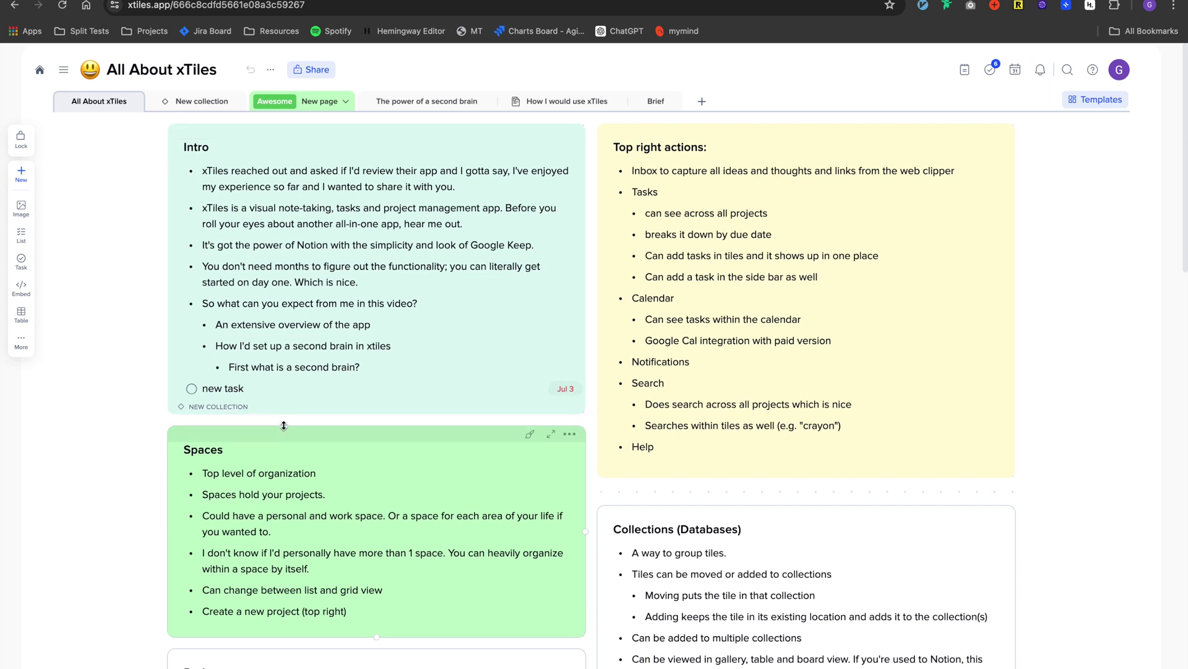
click(230, 413)
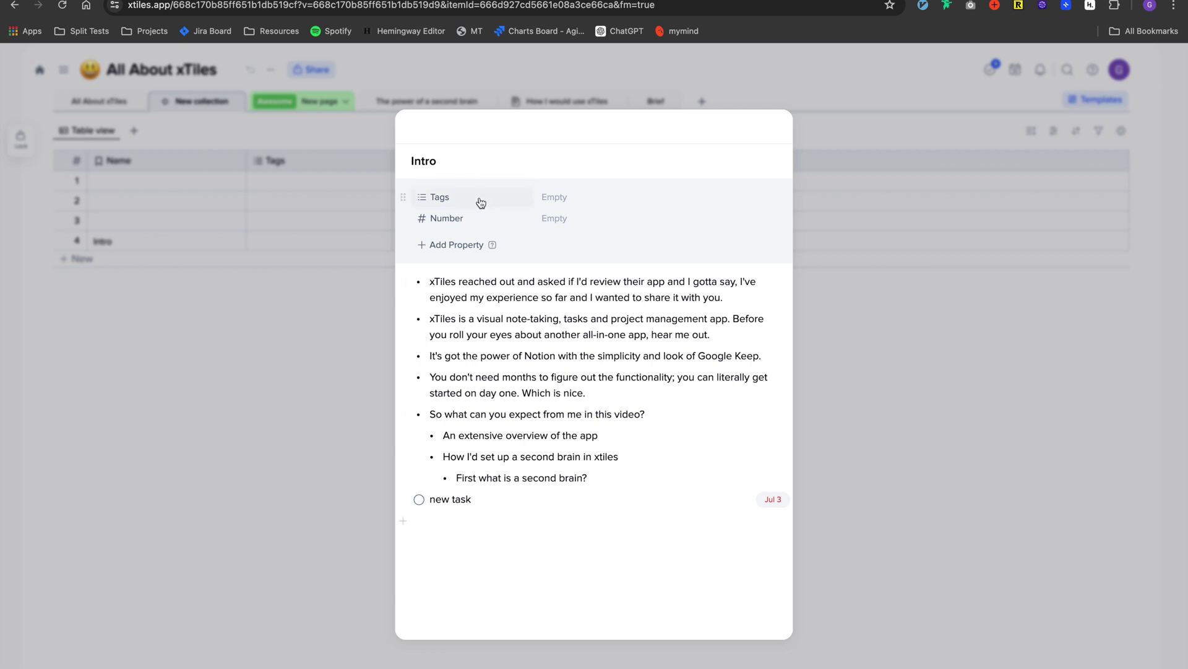
click(351, 369)
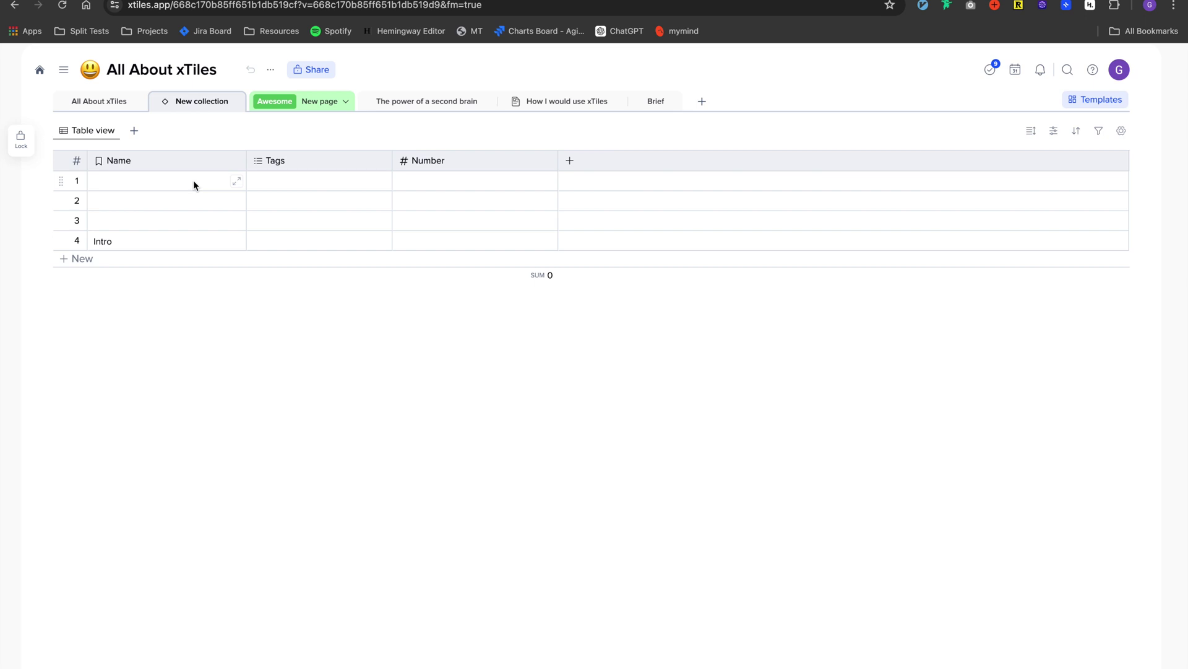
- Create a blank gallery view collection named "Gallery Collection" in the All About xTiles project
click(110, 103)
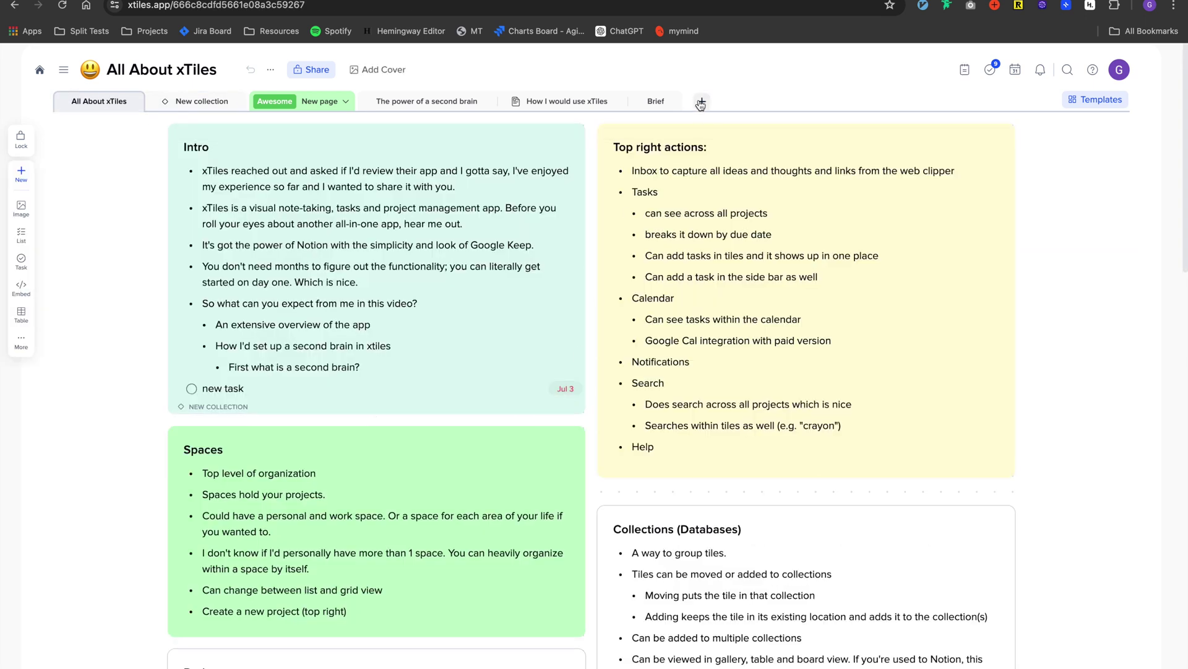
click(703, 102)
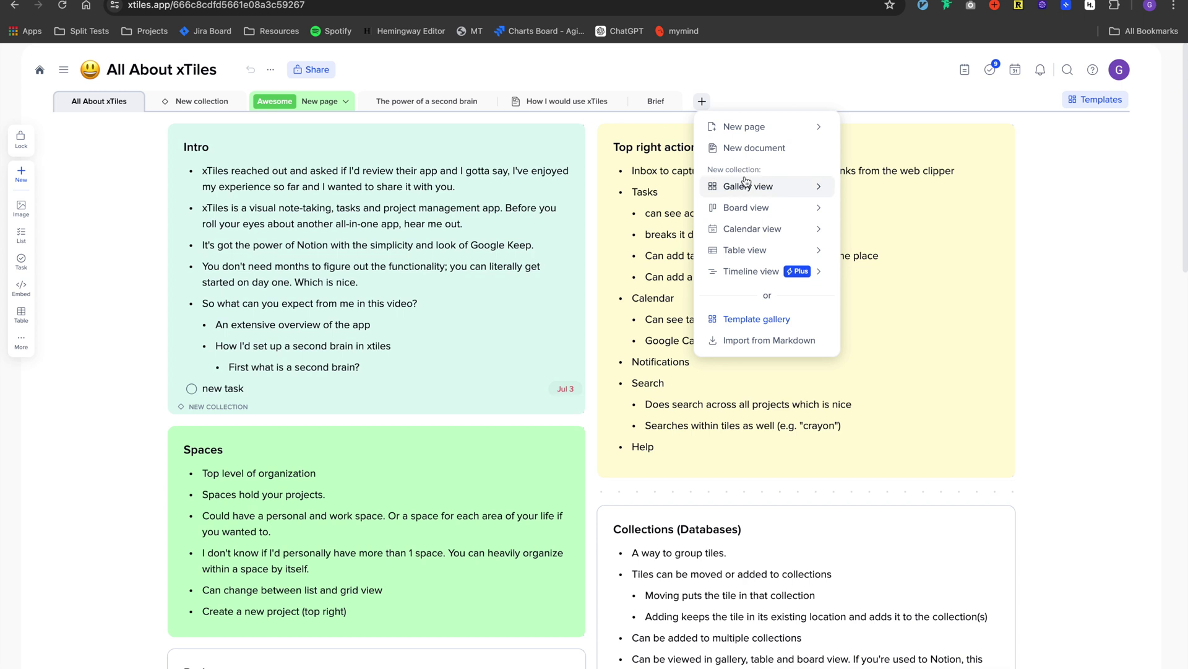
mouse_move(767, 209)
mouse_move(766, 187)
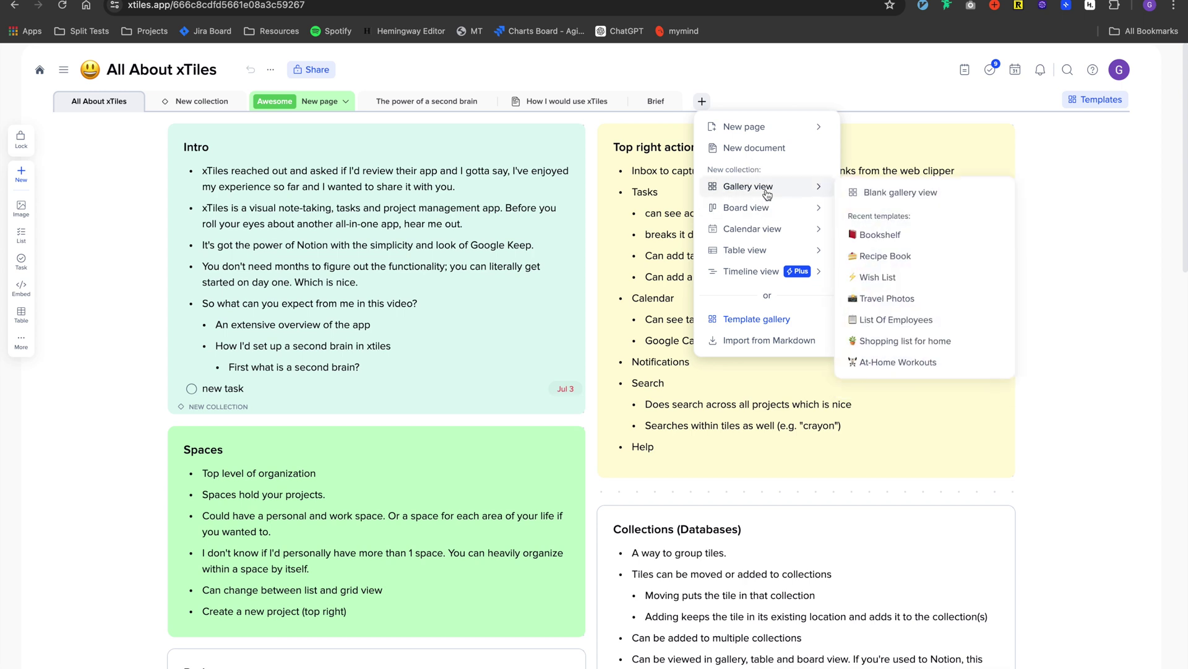
click(864, 193)
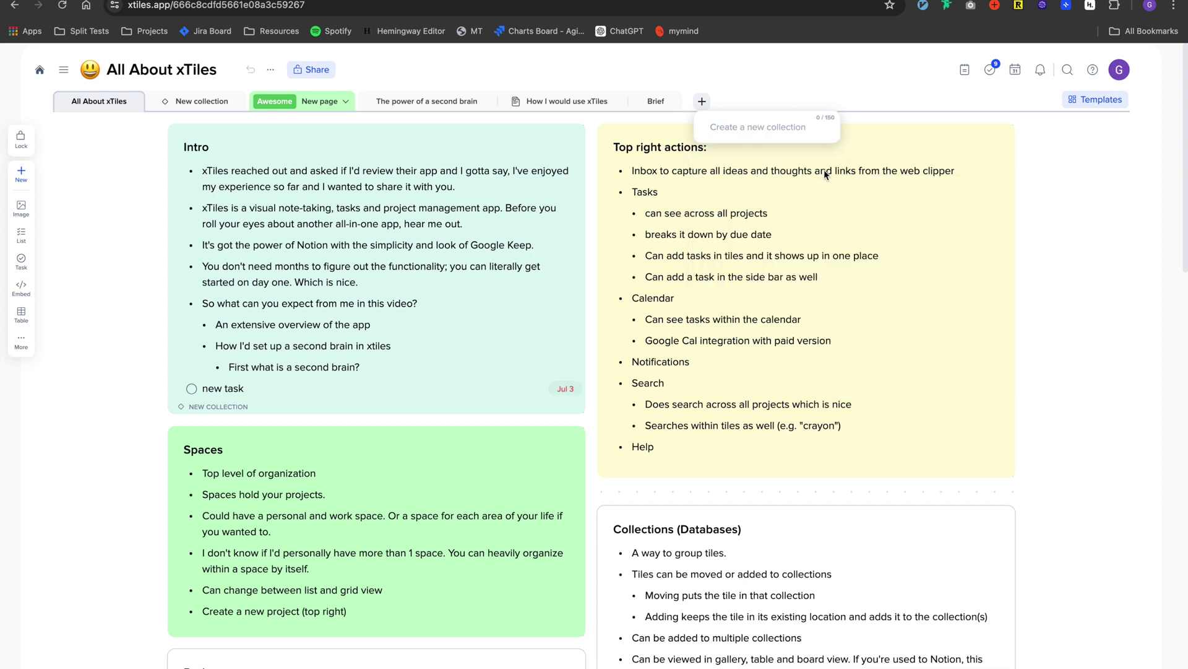
text(Gallery Collection)
key(Return)
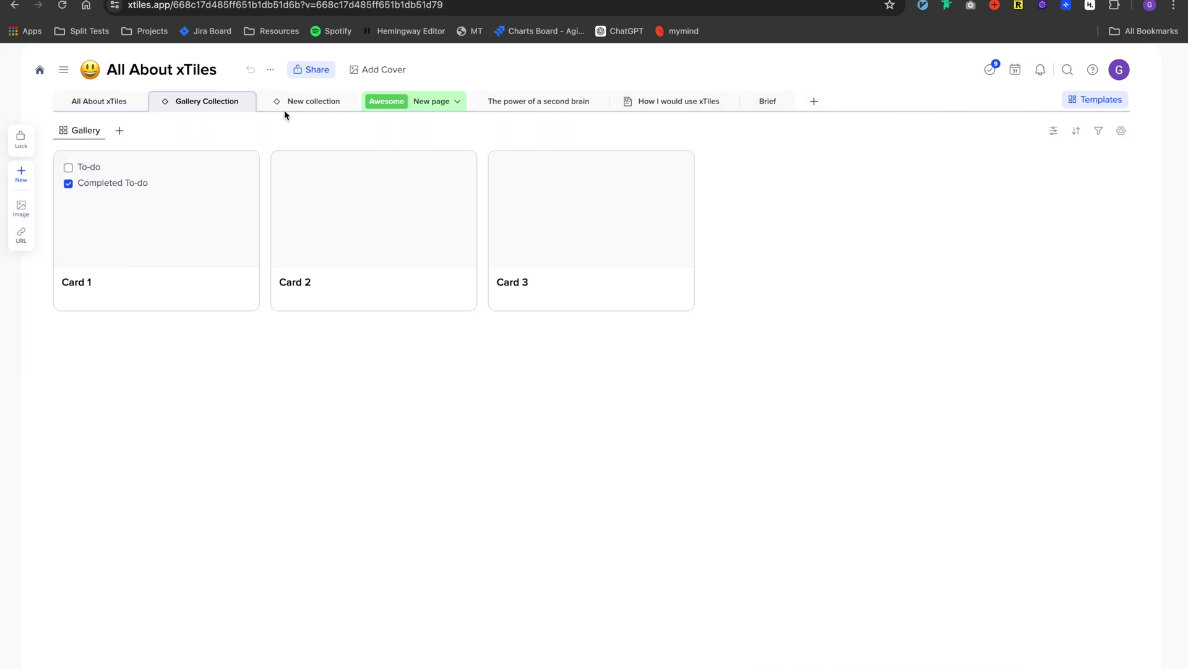
- Add the Intro tile on the All About xTiles page to Gallery Collection as well
click(102, 104)
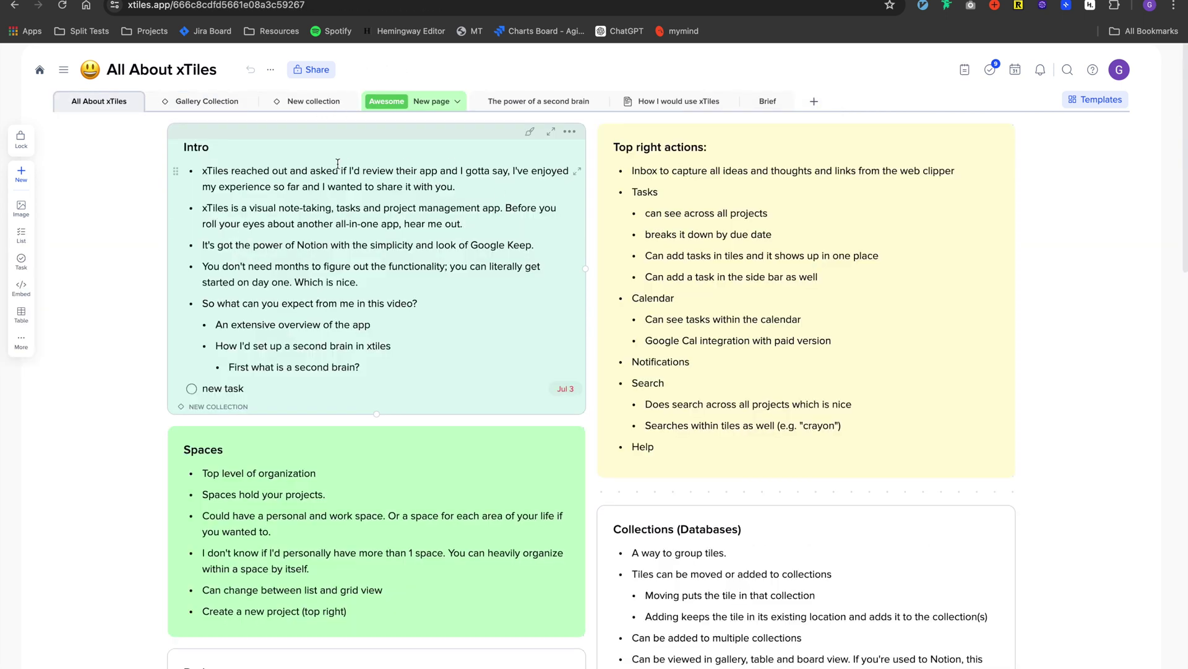
click(569, 133)
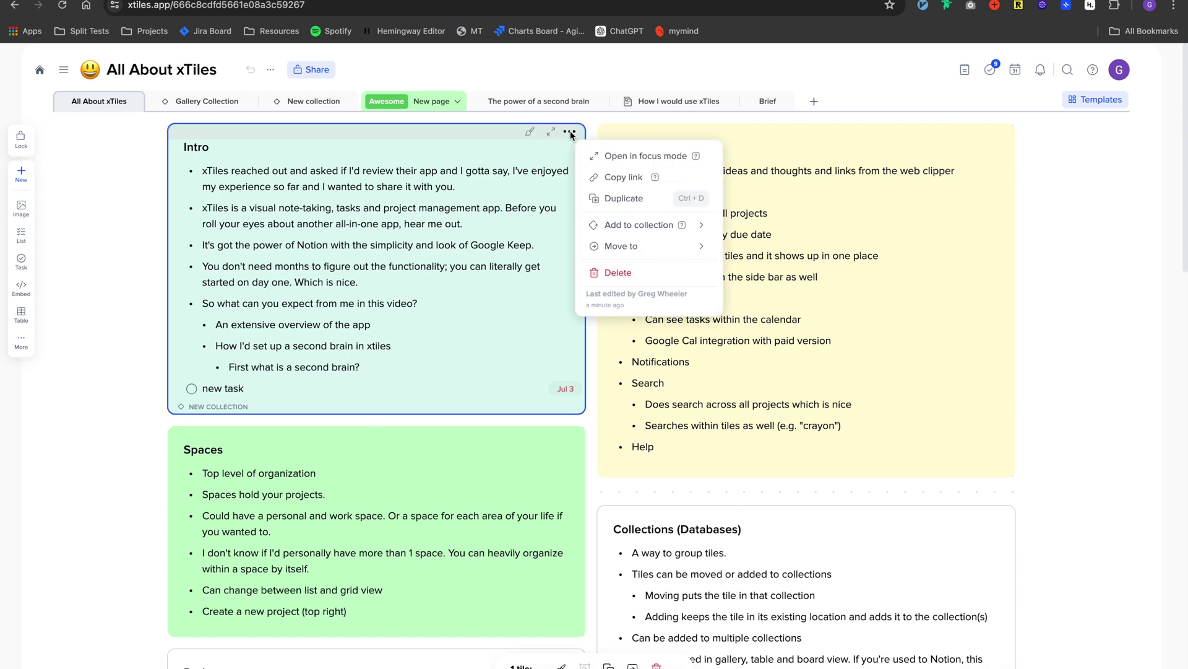
mouse_move(638, 229)
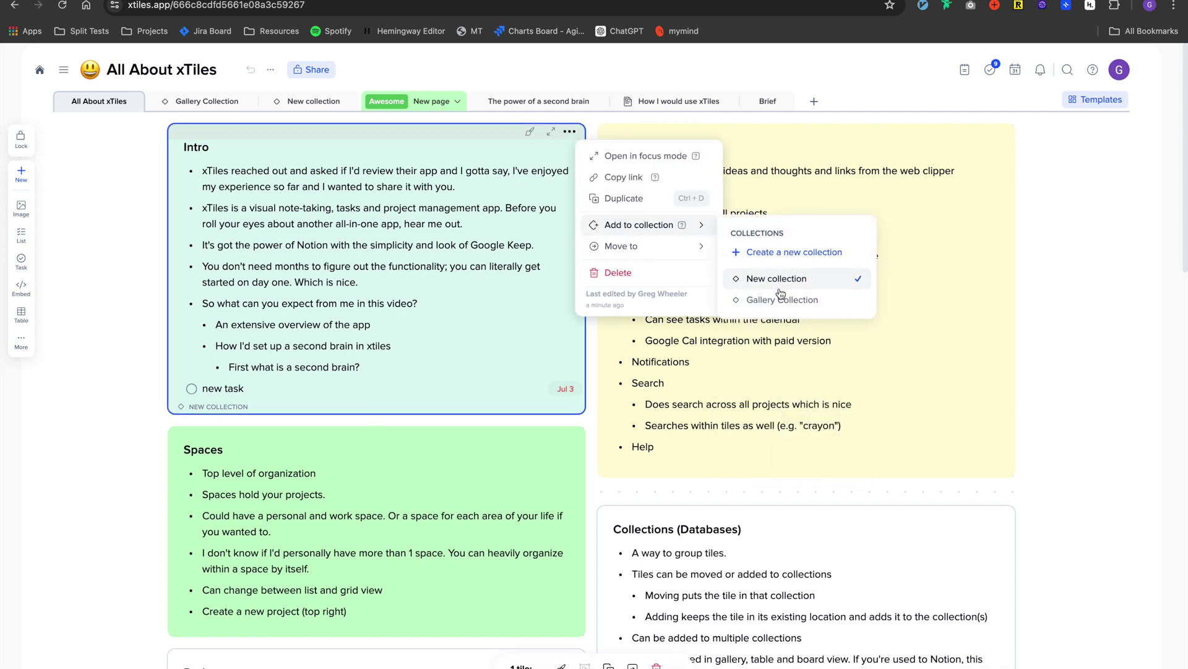
click(781, 300)
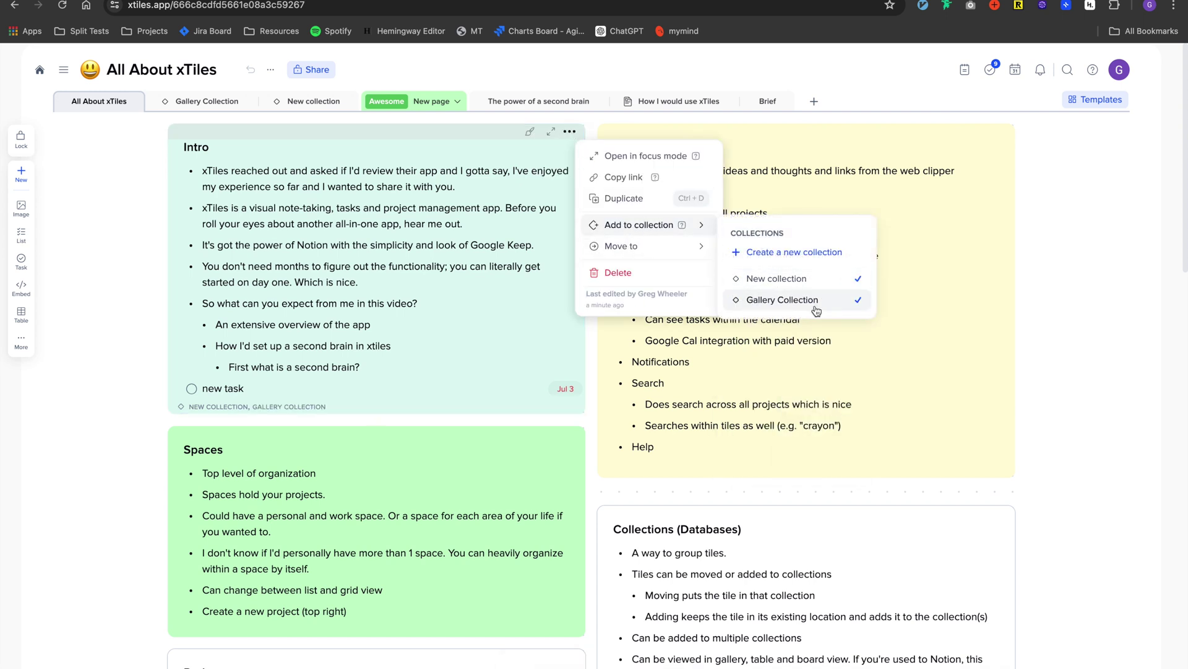
click(413, 405)
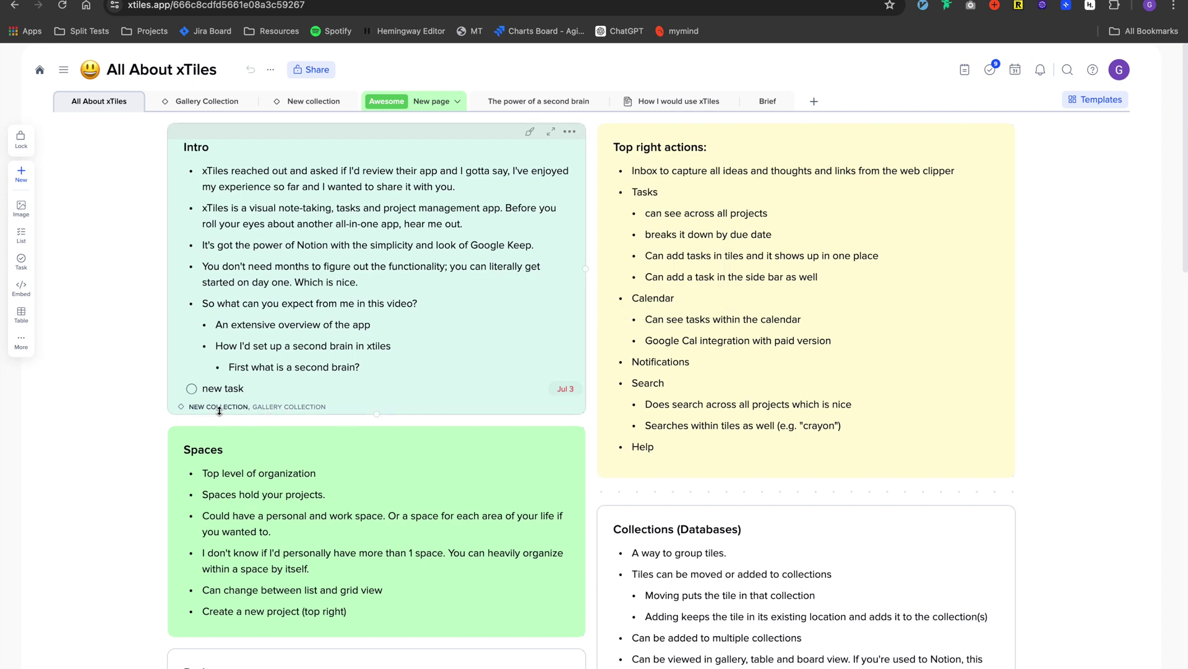
- Go to New collection from the Intro tile's collection link and review the property types available for a new column
click(243, 407)
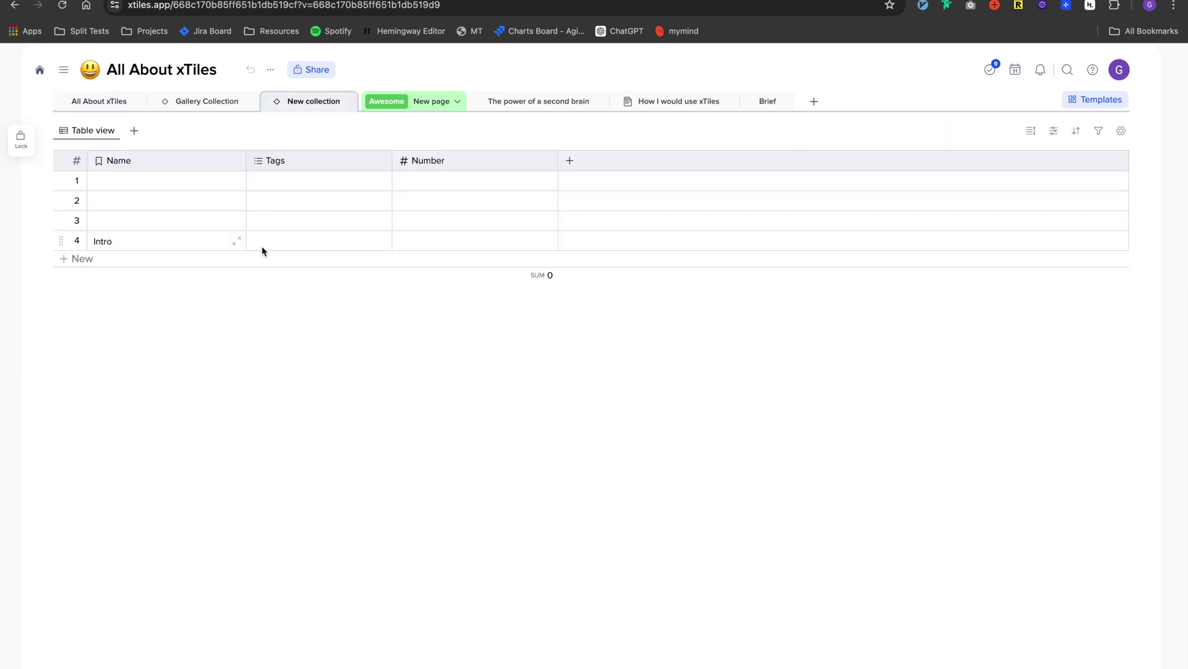
click(570, 161)
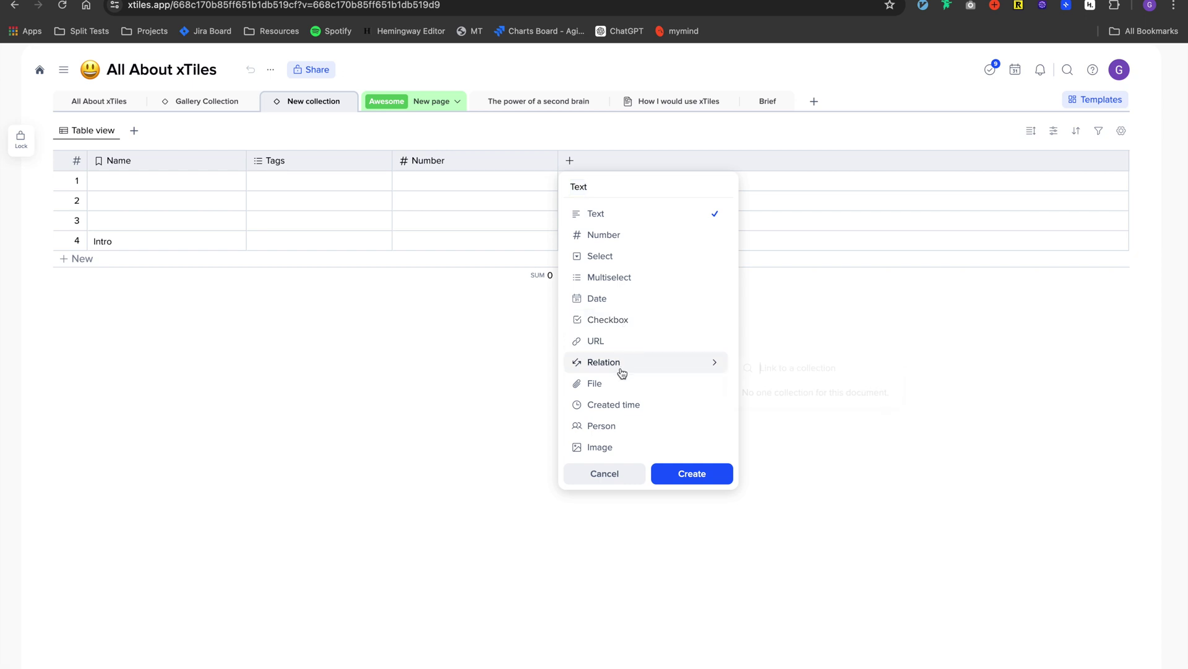
mouse_move(632, 370)
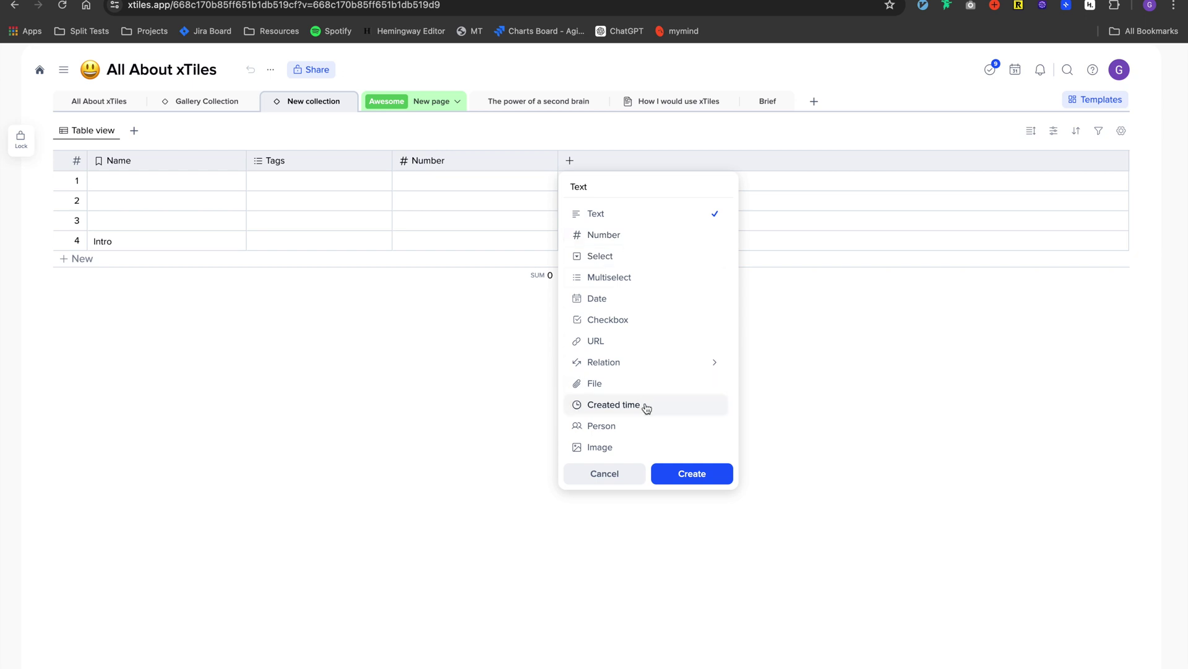
click(481, 418)
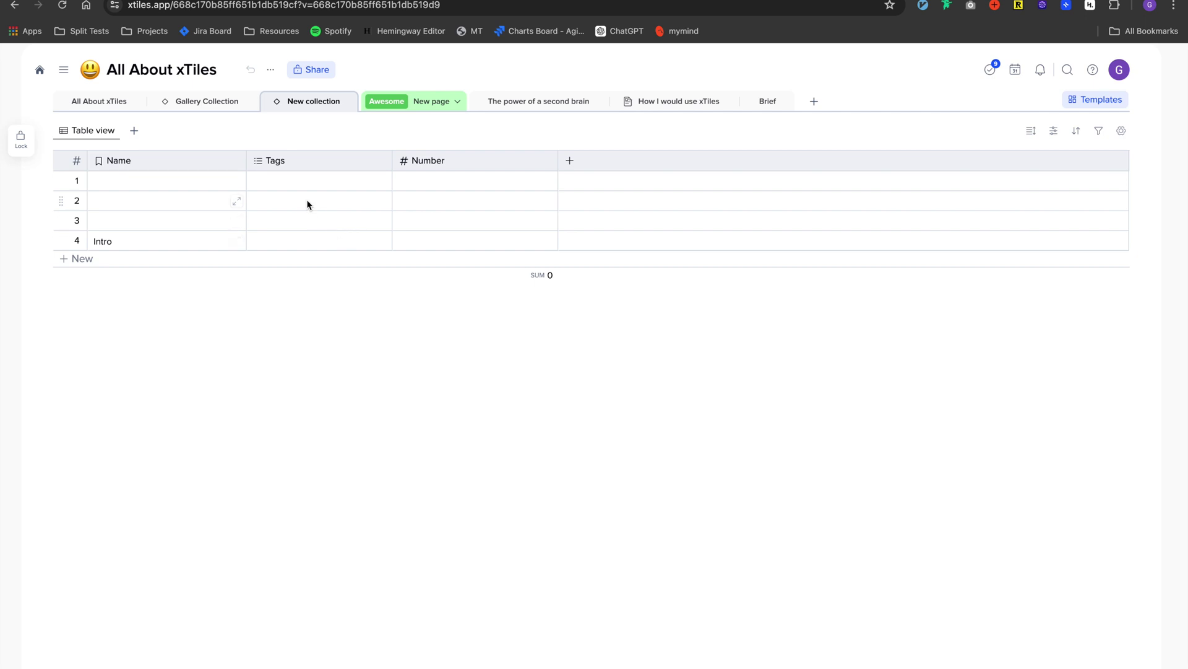
- Try the Medium and Tall row heights on the New collection table and return it to Short
click(1031, 132)
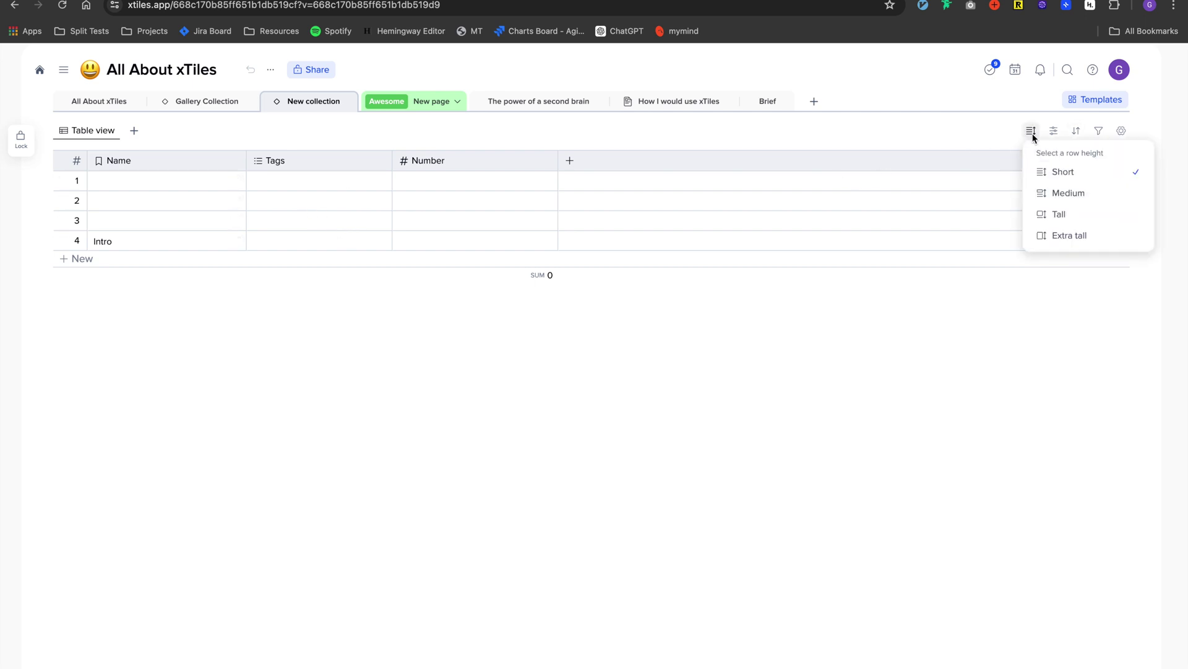
click(1071, 197)
click(1059, 213)
click(1068, 193)
click(1066, 175)
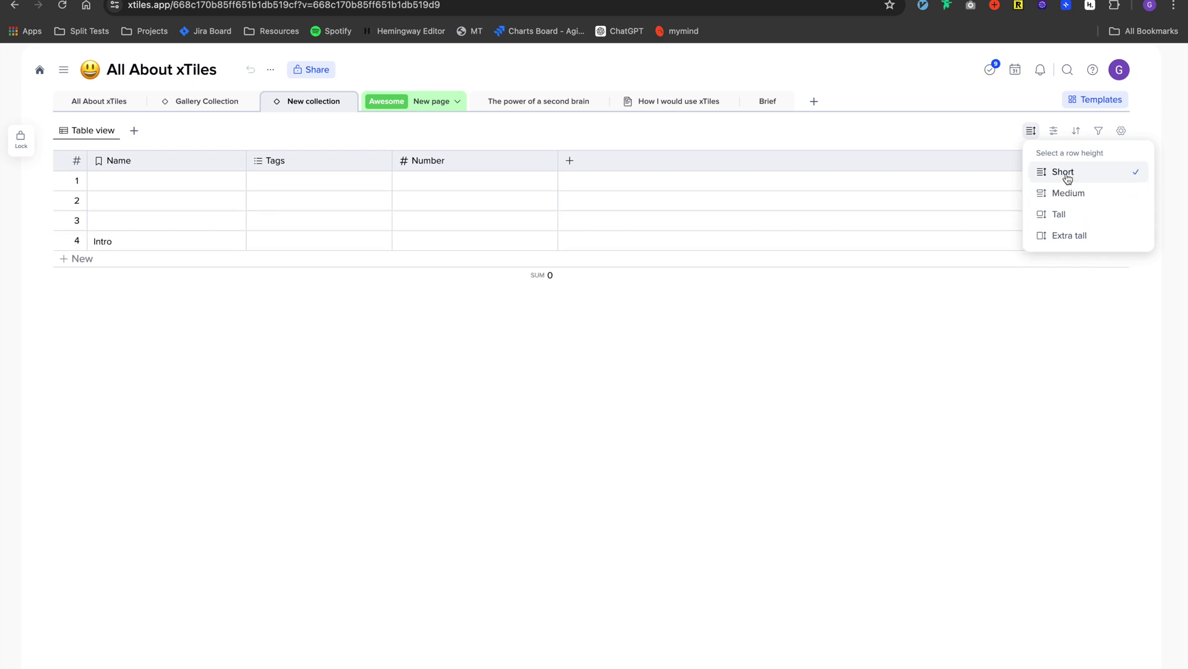
click(1056, 137)
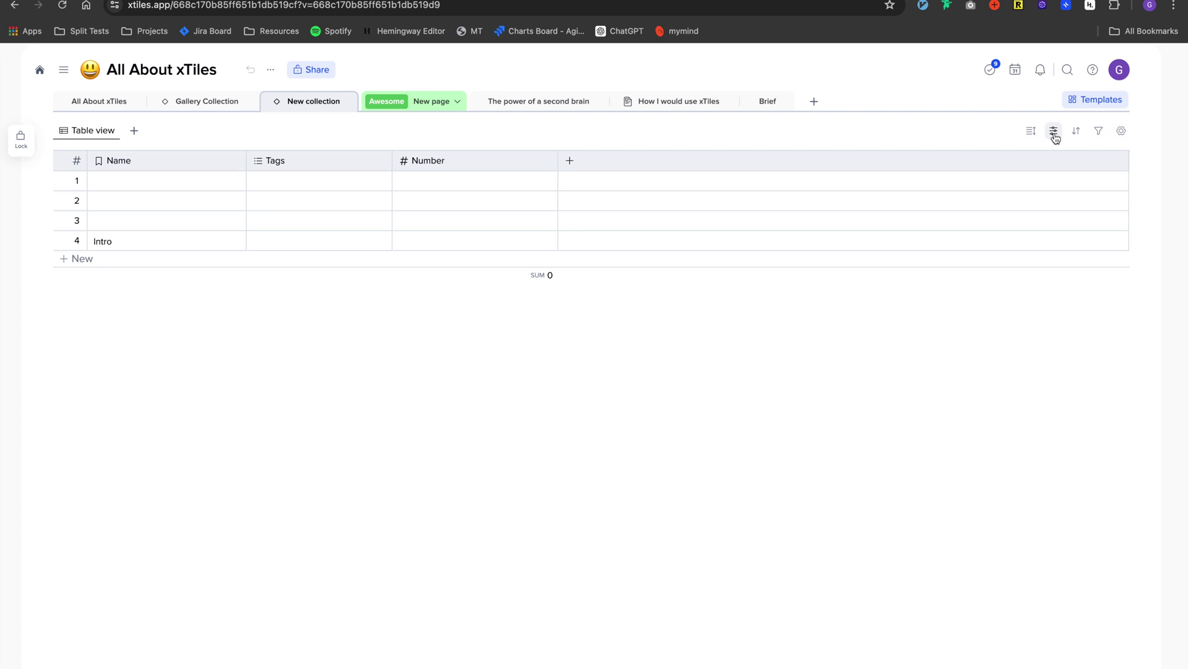
- Look over the New collection table's property visibility, view settings, sorting choices and filter options
click(1054, 132)
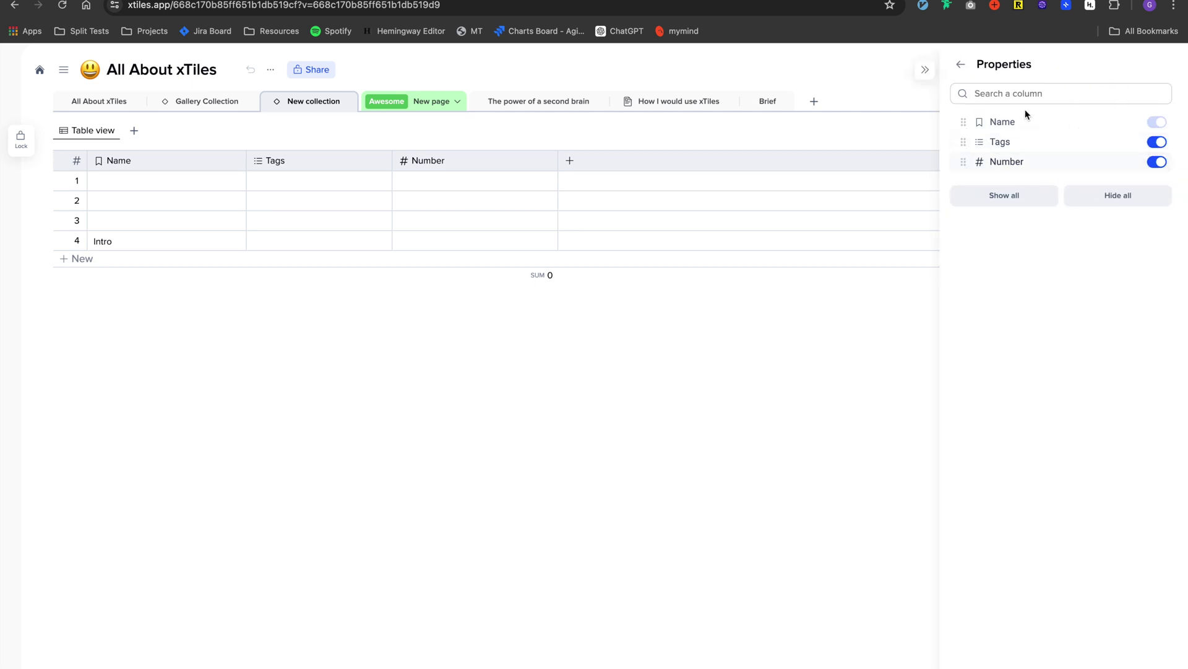
click(961, 65)
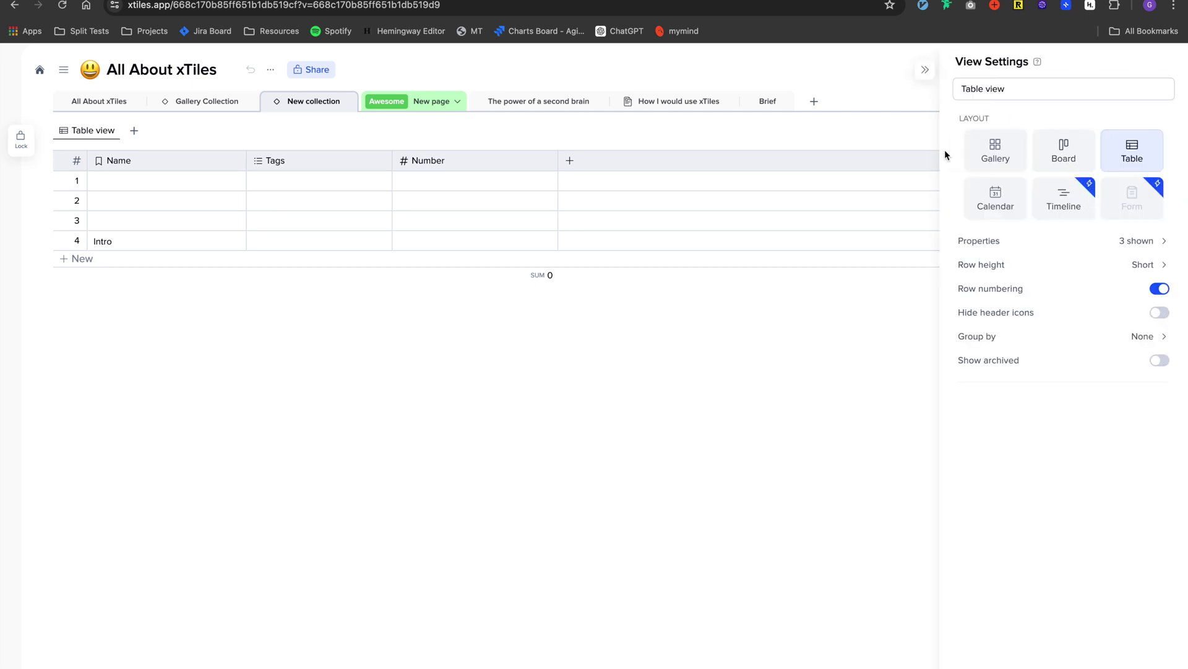
click(917, 131)
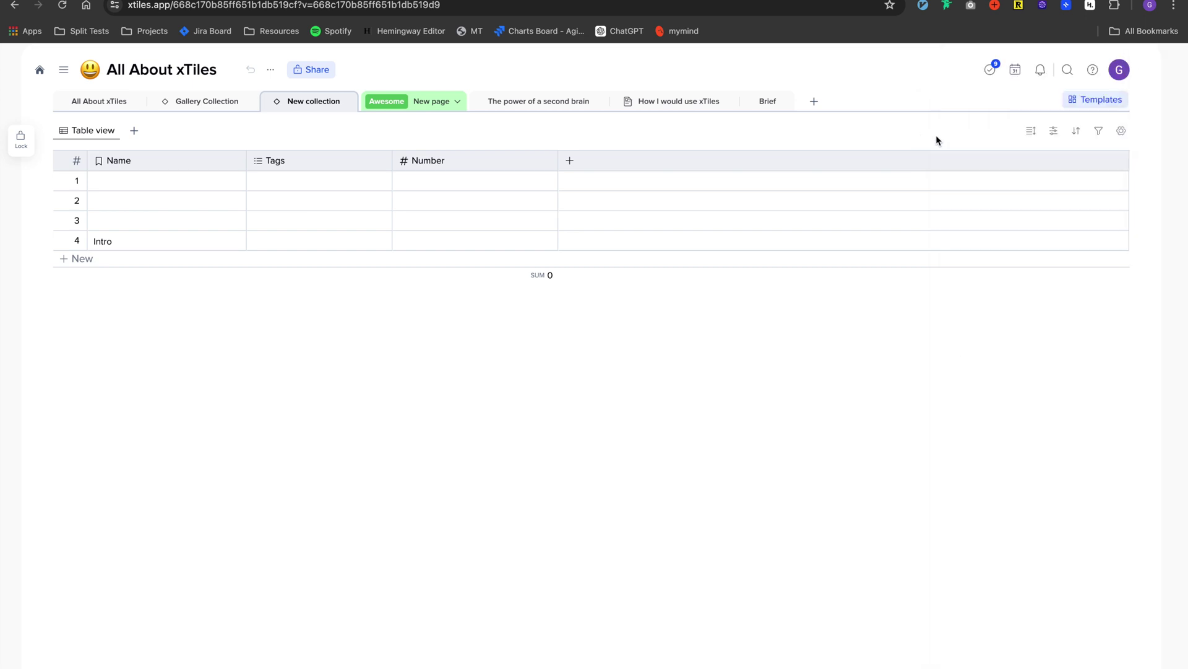
click(1076, 131)
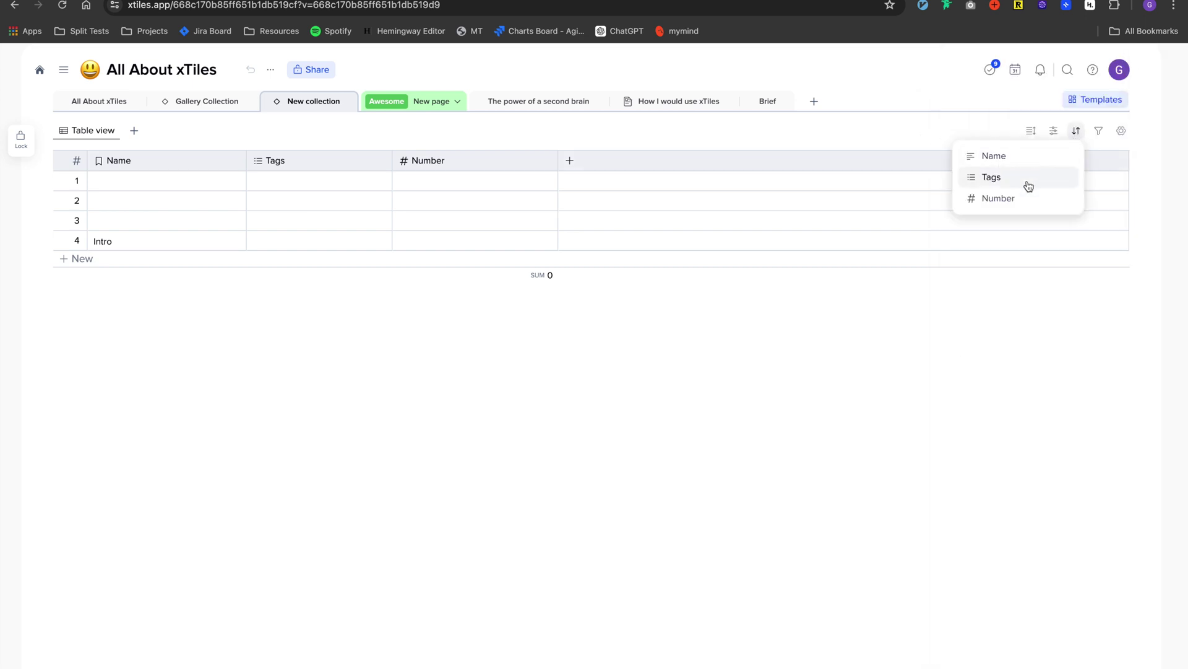
click(1098, 131)
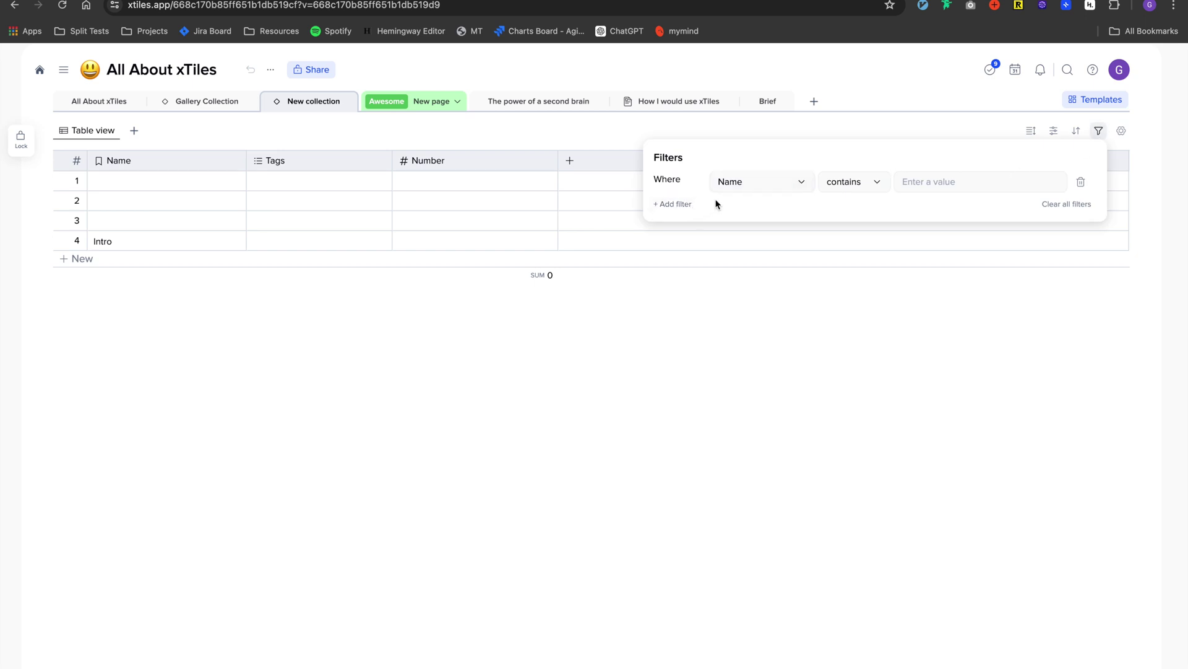
click(728, 326)
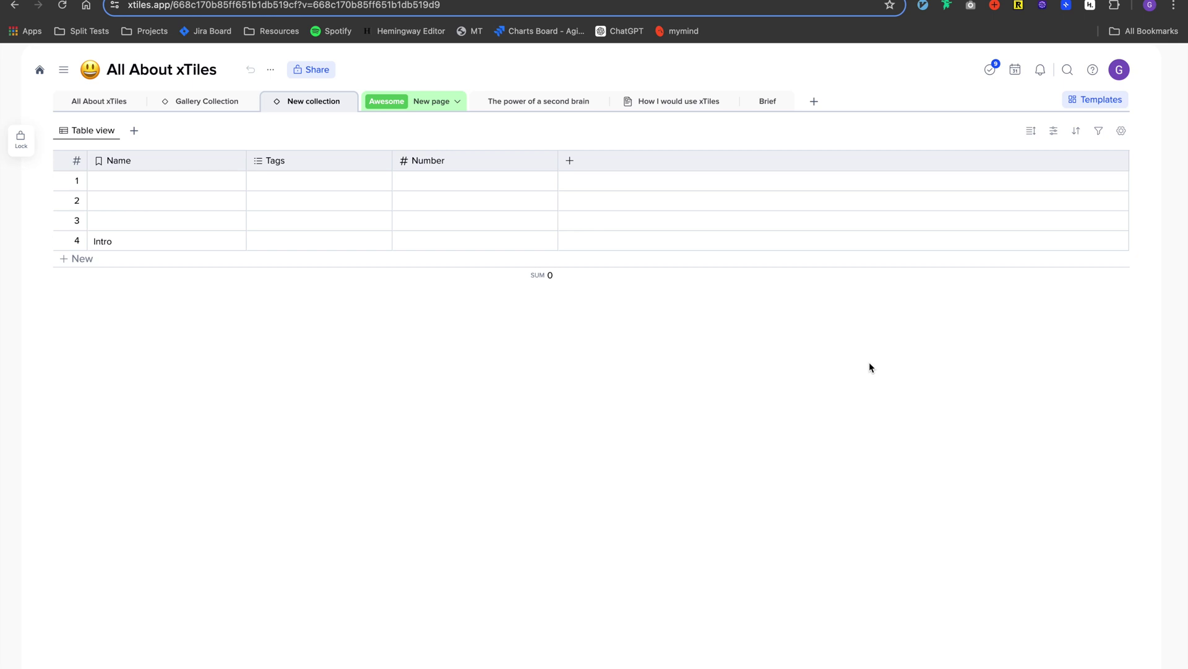
- Switch to the 37signals Long Thoughts page and open the Seven Shipping Principles article
click(441, 0)
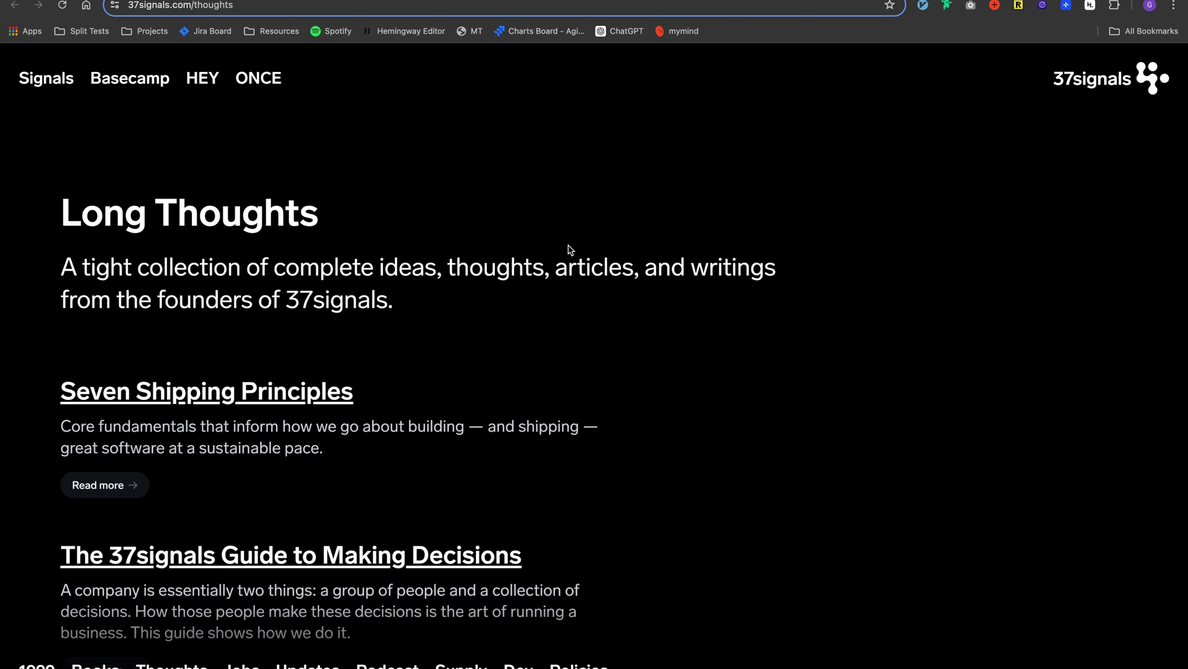
scroll(570, 249, down, 2)
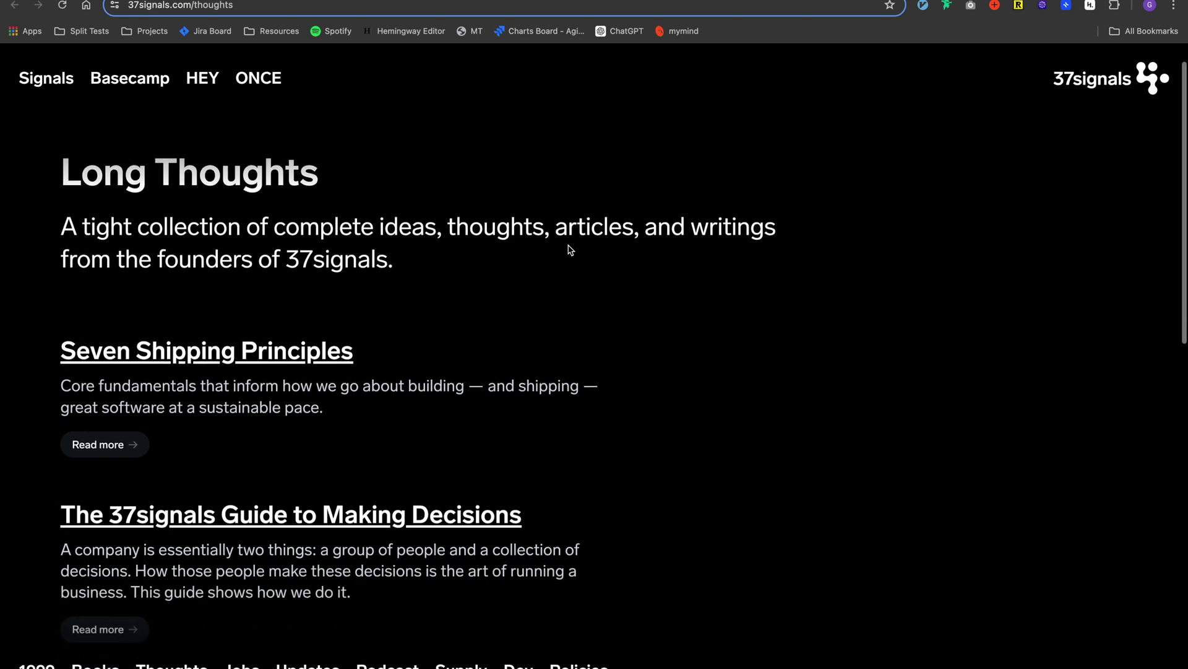
scroll(570, 250, down, 3)
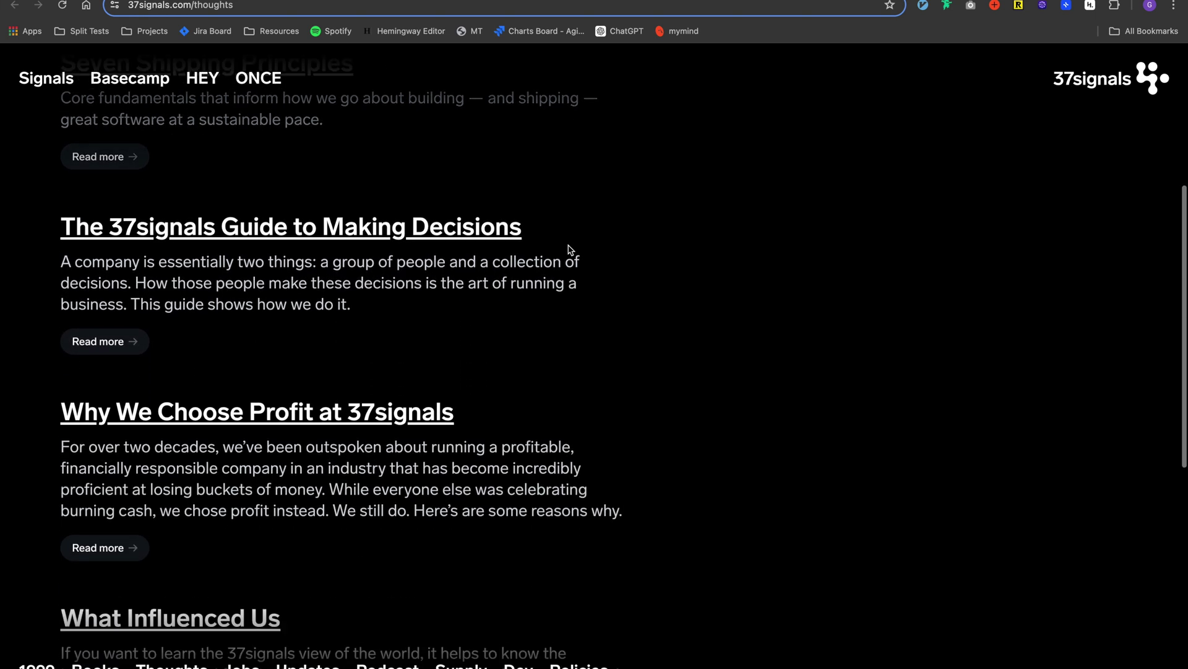
scroll(353, 186, up, 1)
click(260, 197)
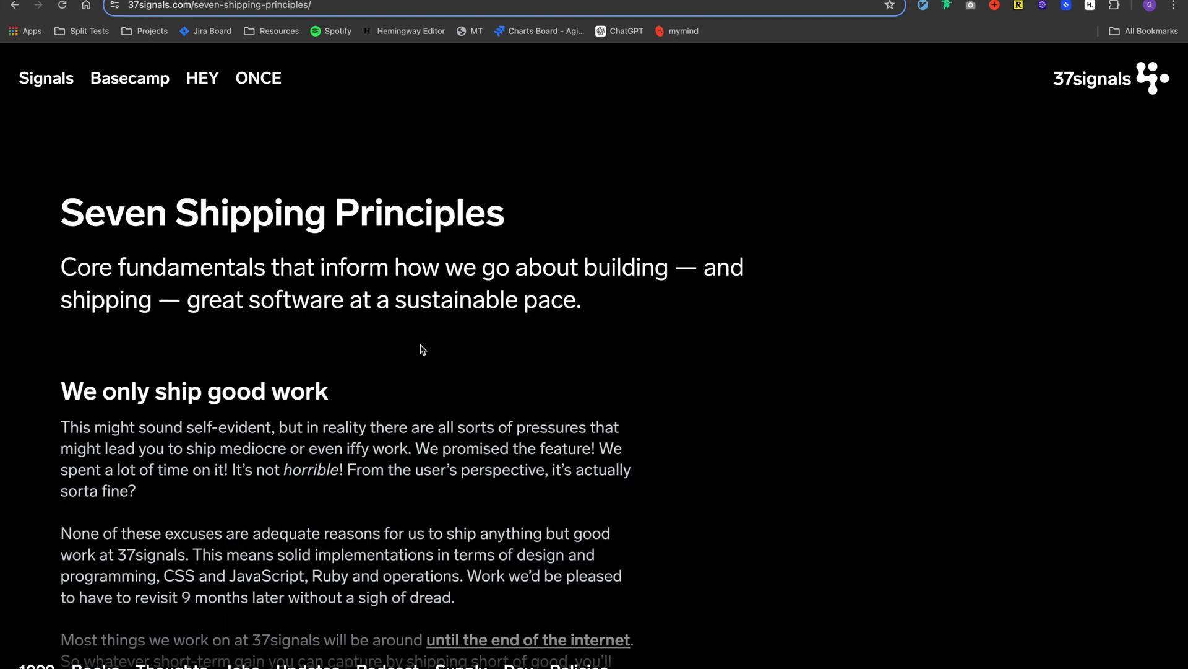
- Clip the Seven Shipping Principles article with the xTiles web clipper and save it to the Inbox
scroll(648, 390, down, 3)
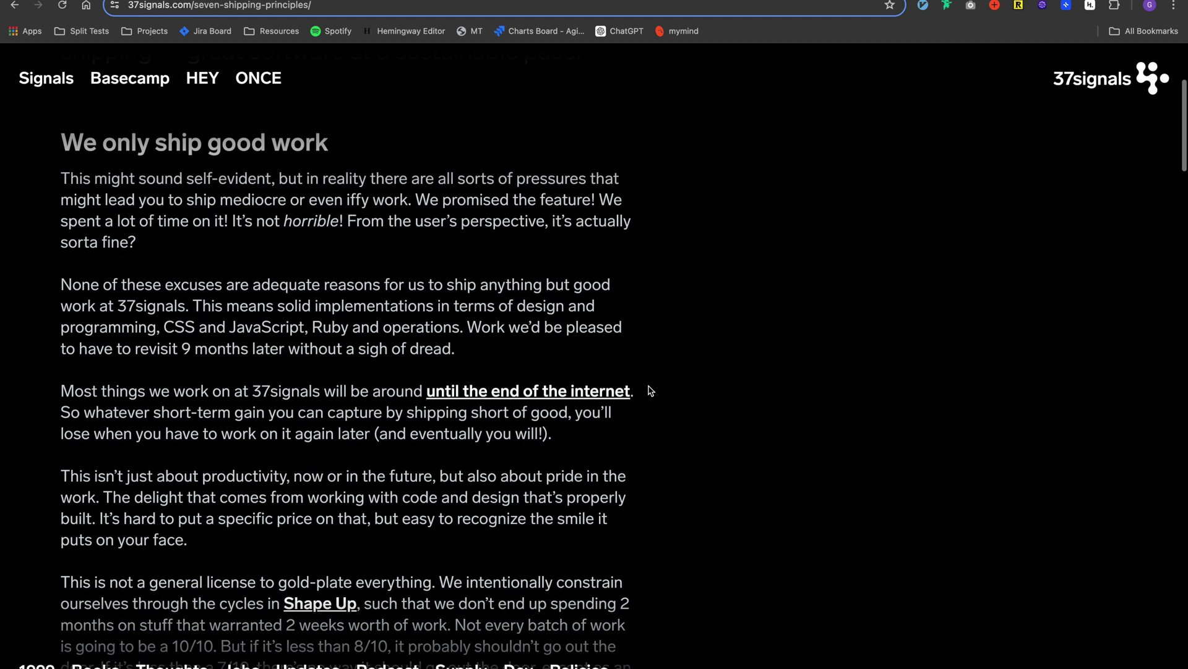
click(1066, 8)
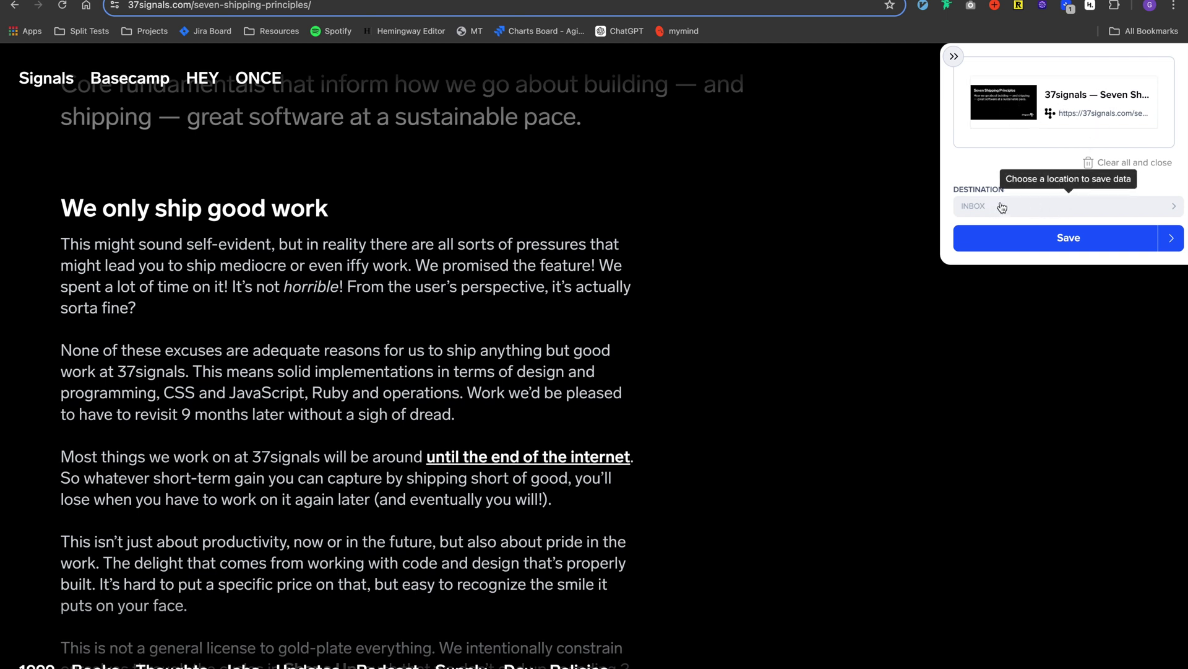
click(1022, 242)
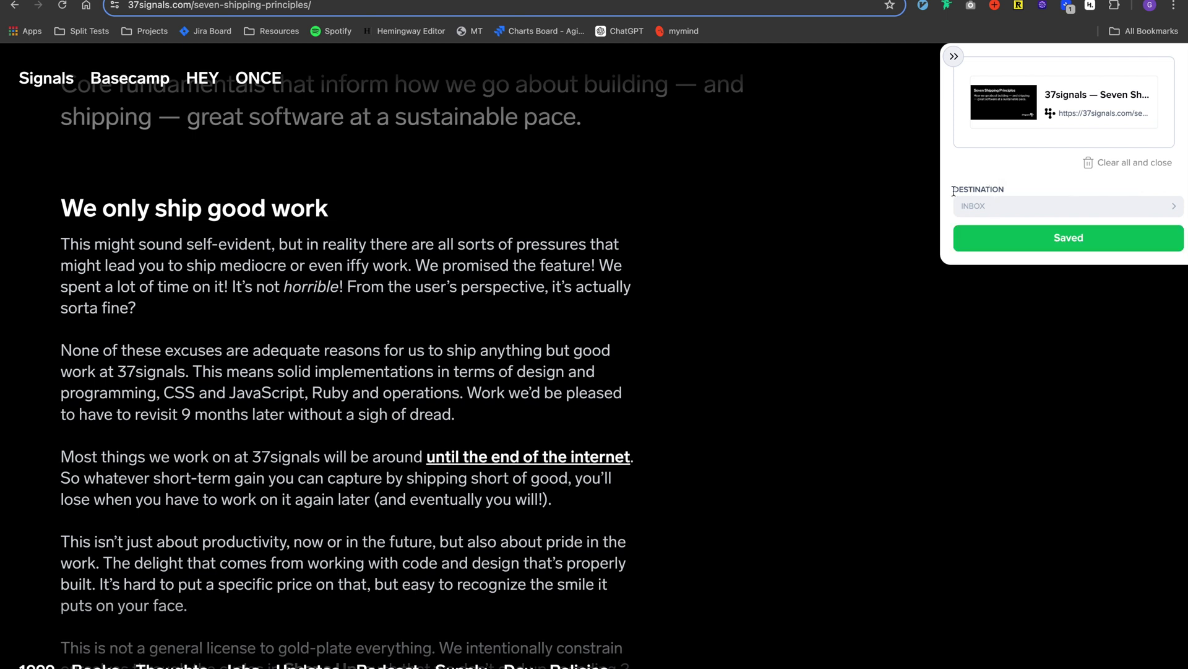
- Return to xTiles and view the clipped article in the Inbox from the All About xTiles page
click(408, 0)
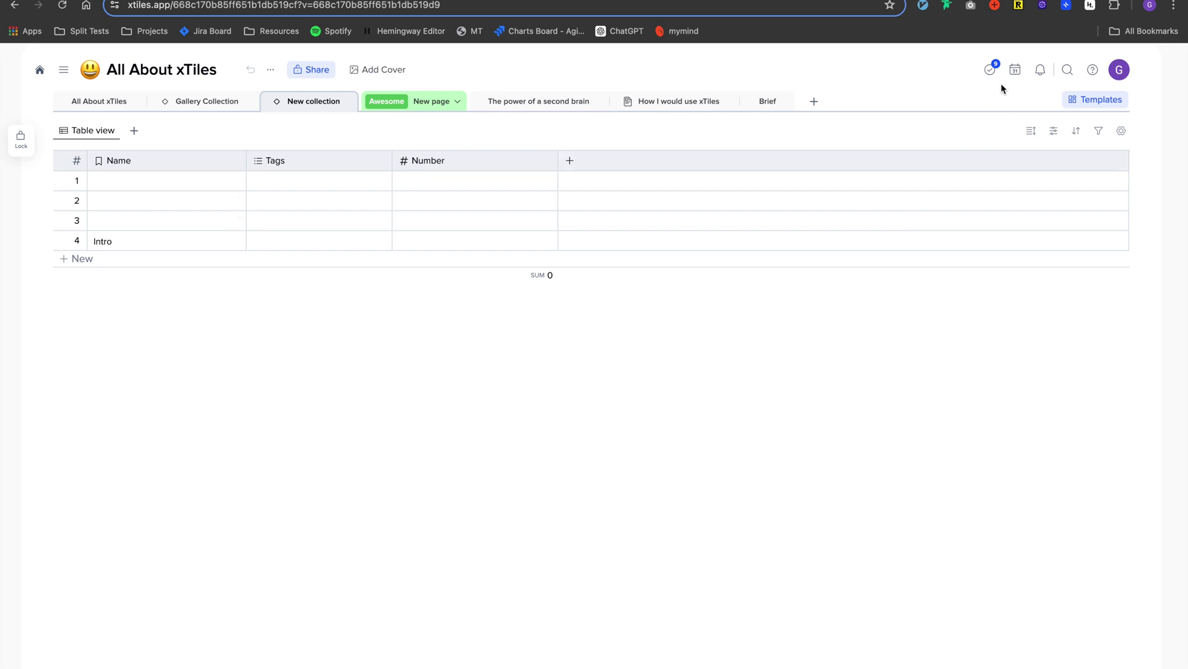
click(99, 102)
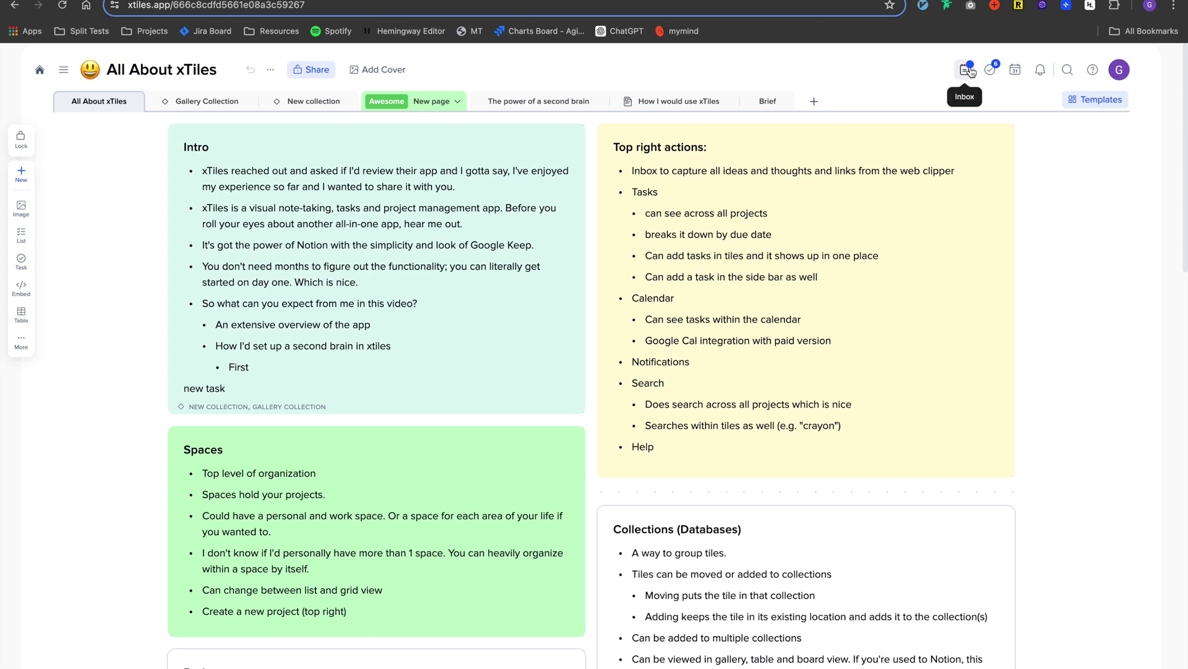
click(969, 70)
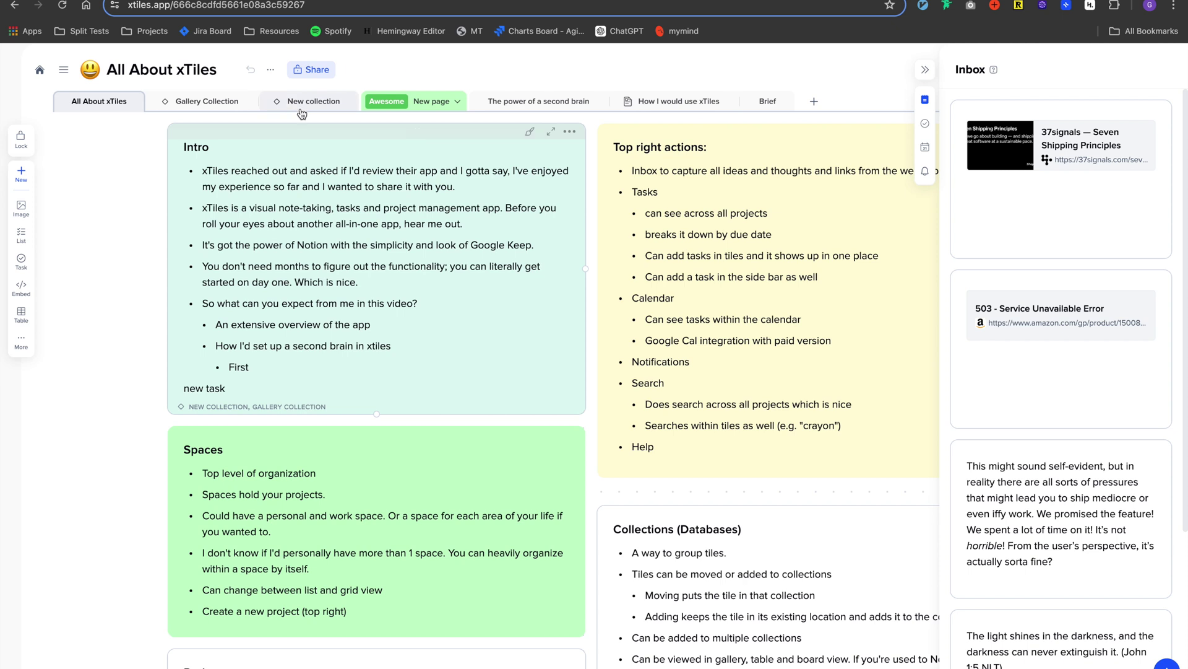
- Go to New page and place the clipped 37signals article from the Inbox as a tile beside the Create a new note tile
click(537, 101)
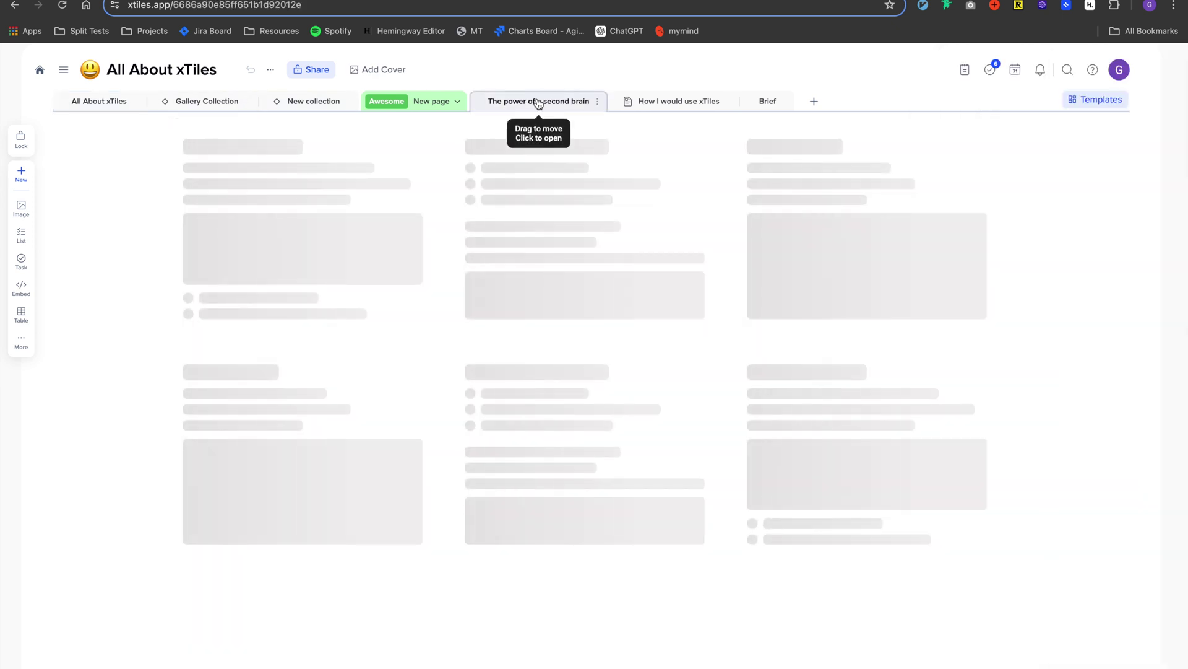
click(313, 109)
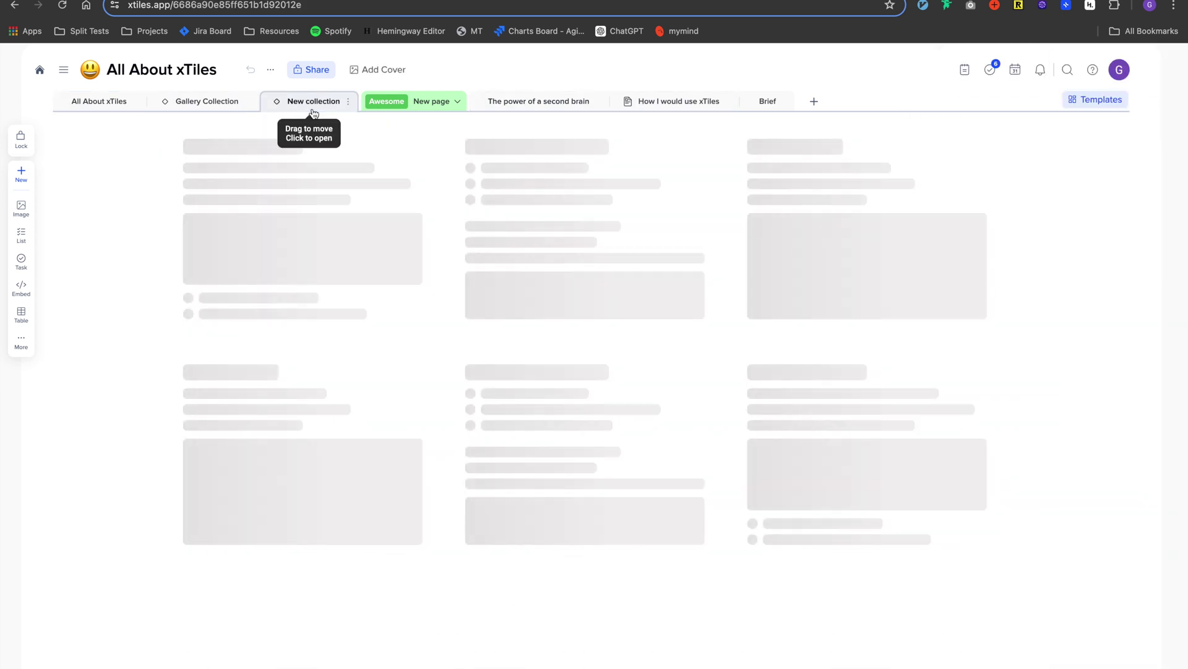
click(437, 109)
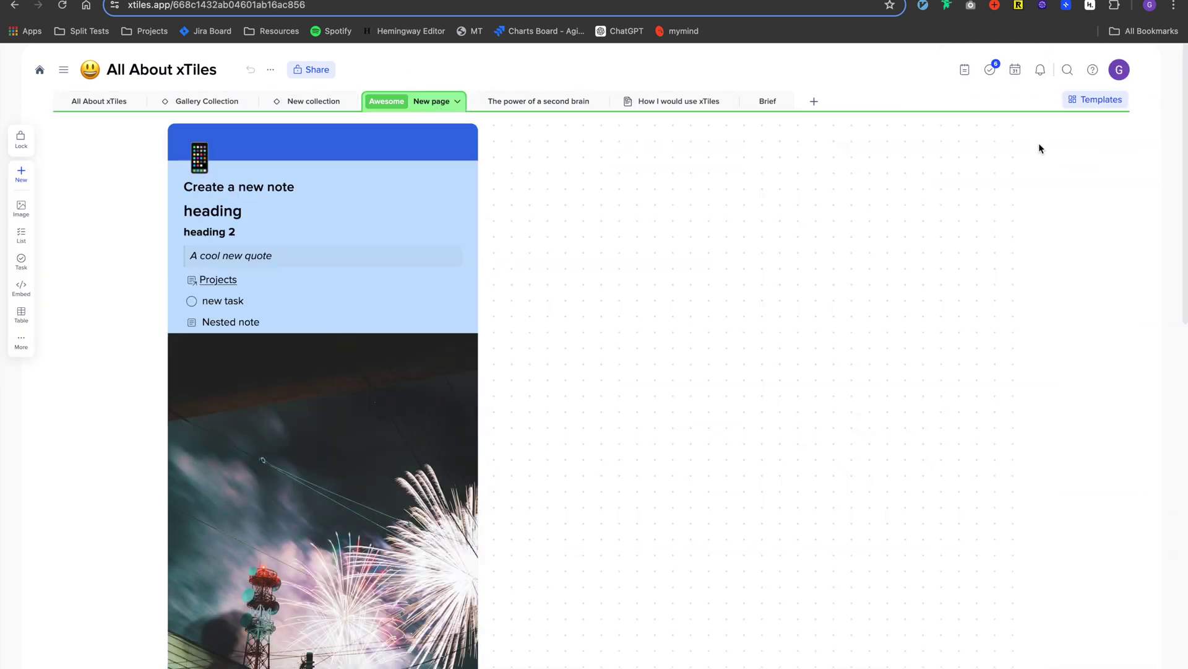
click(965, 70)
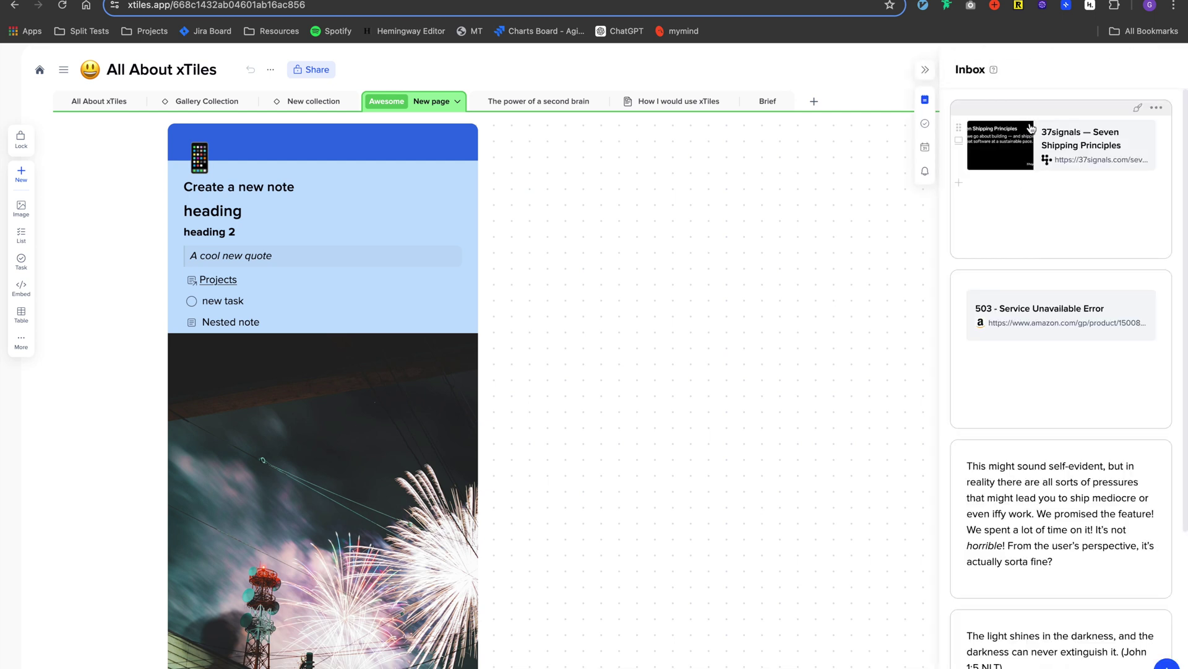
drag(1015, 114, 581, 132)
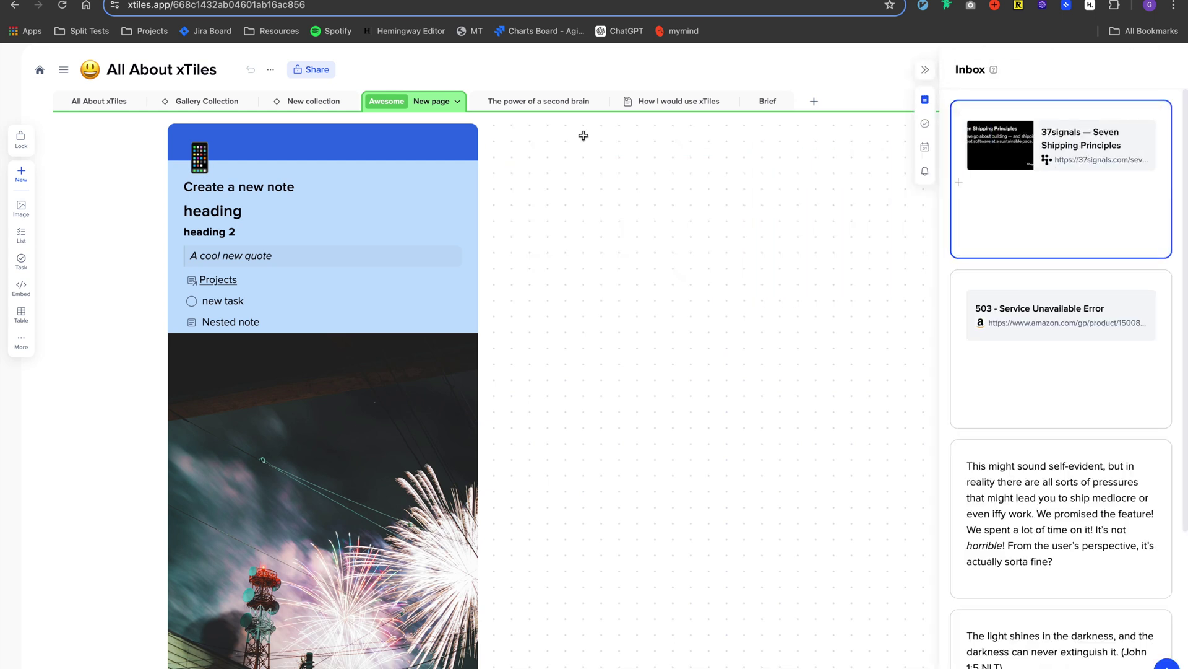
drag(696, 294, 867, 223)
click(800, 281)
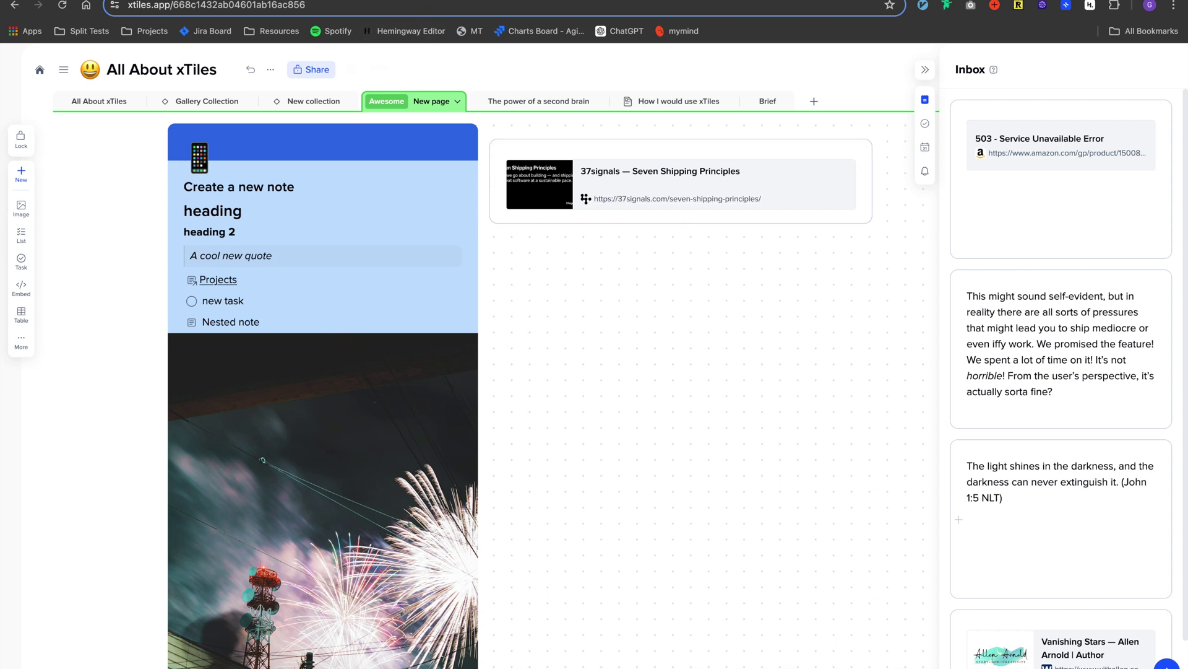
- Save the first paragraph under "We only ship good work" in the 37signals article to the xTiles Inbox
click(504, 1)
scroll(489, 301, down, 1)
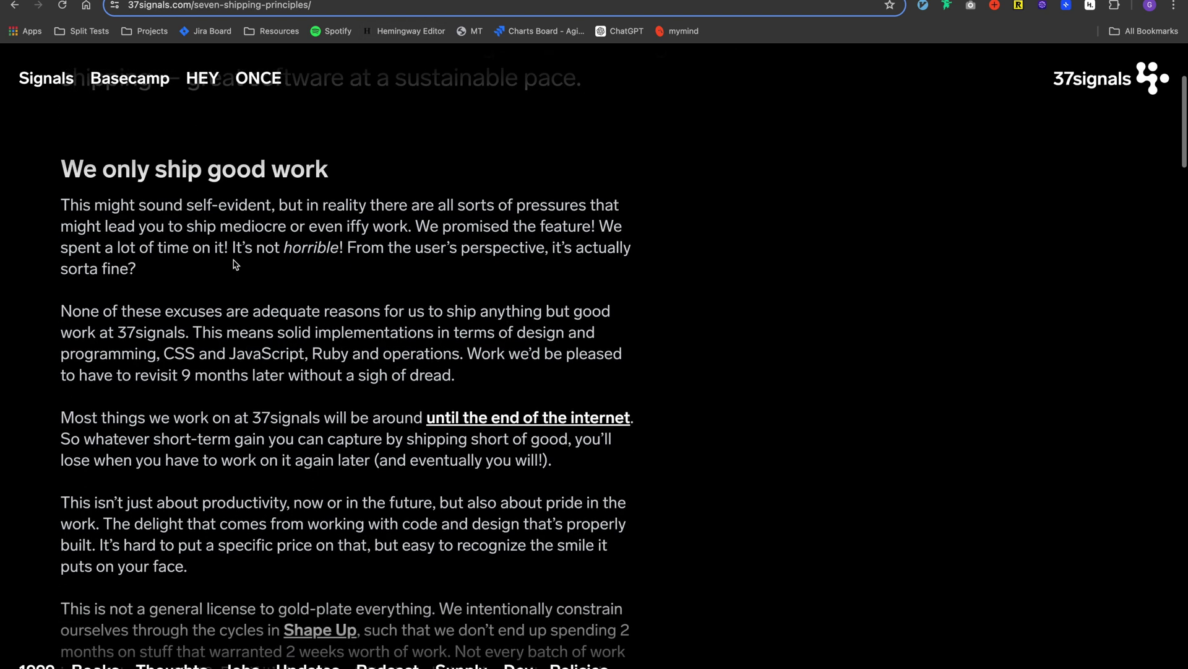
scroll(146, 268, down, 1)
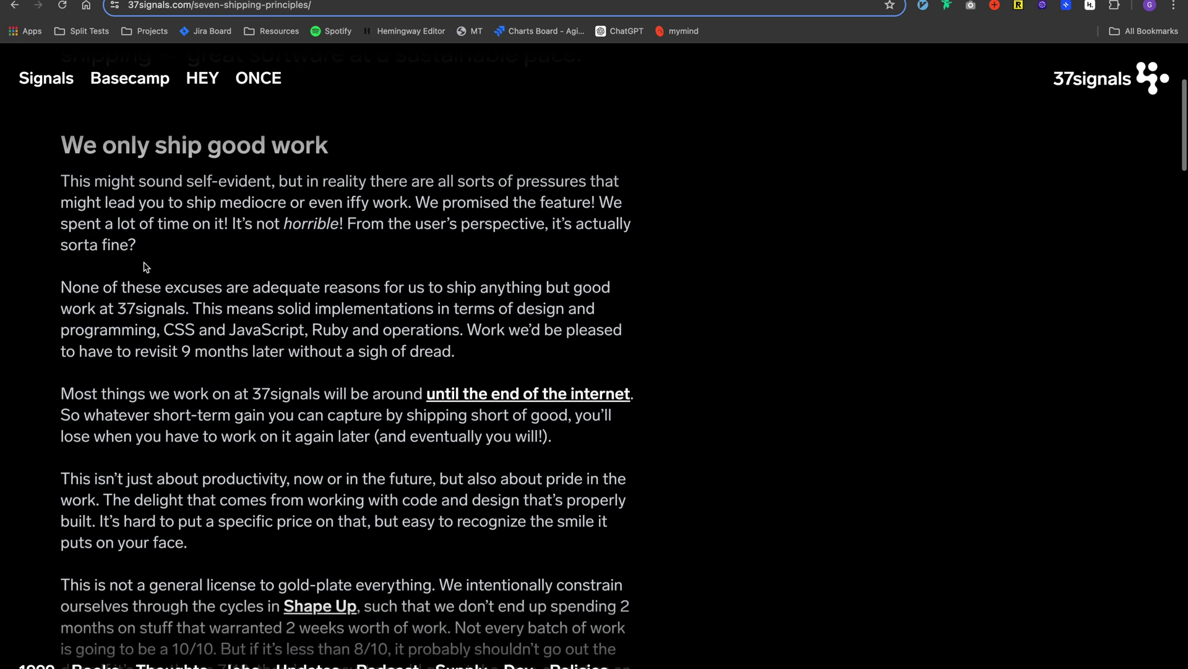
drag(131, 243, 60, 315)
right_click(137, 324)
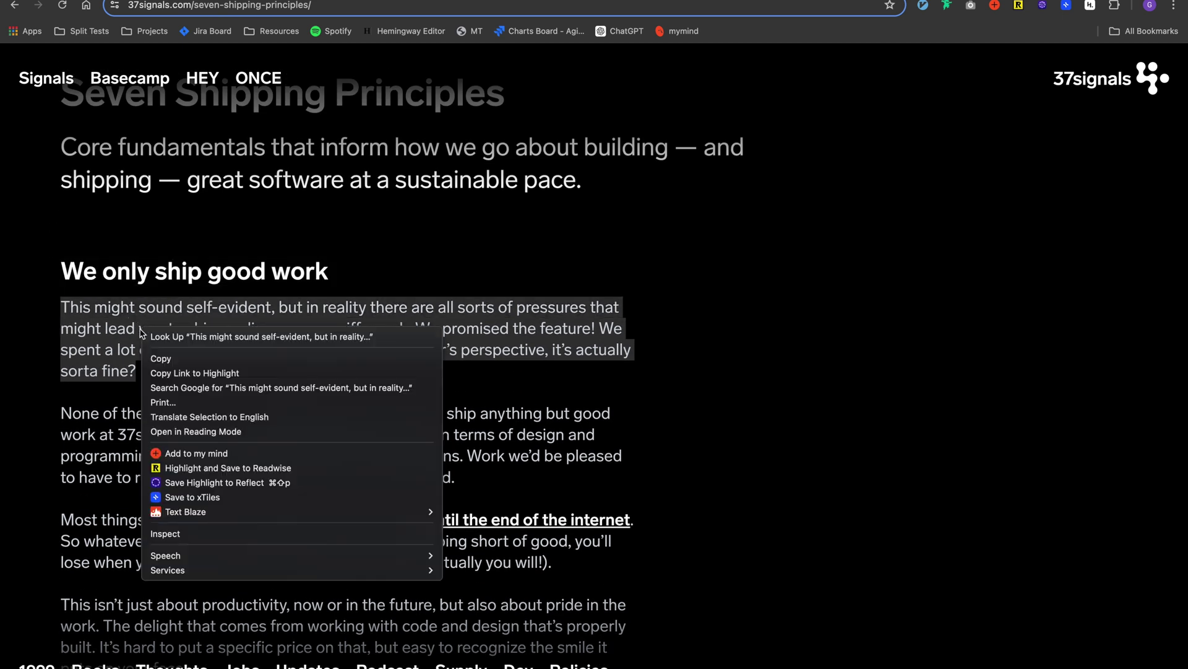
click(218, 497)
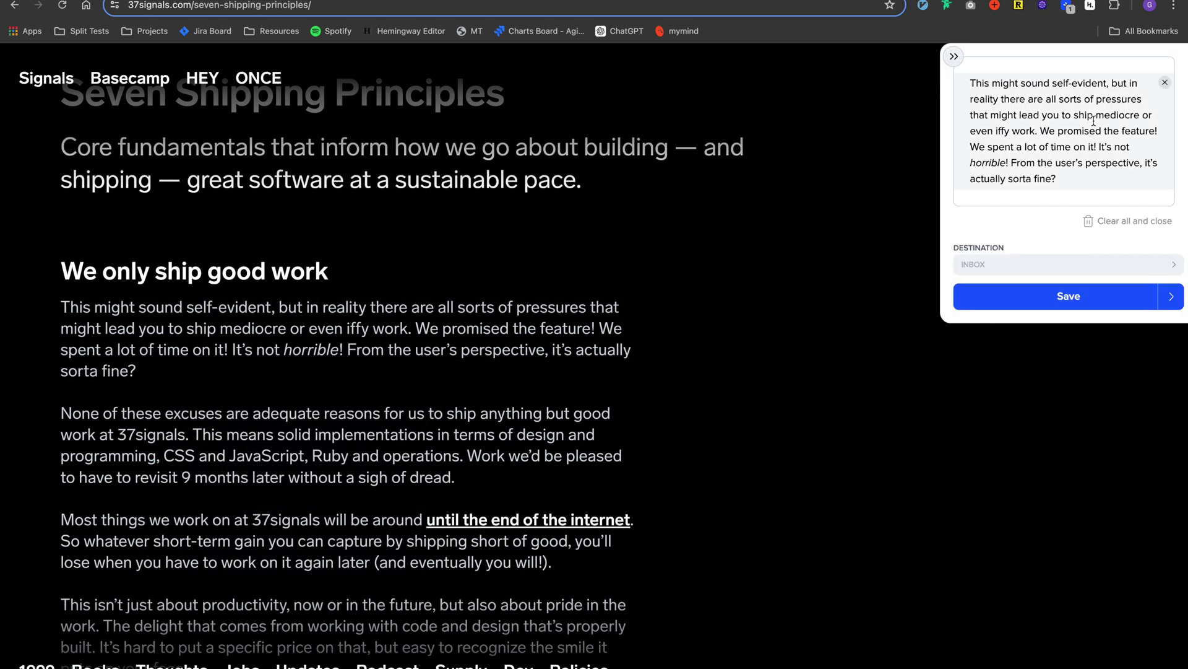
click(1057, 297)
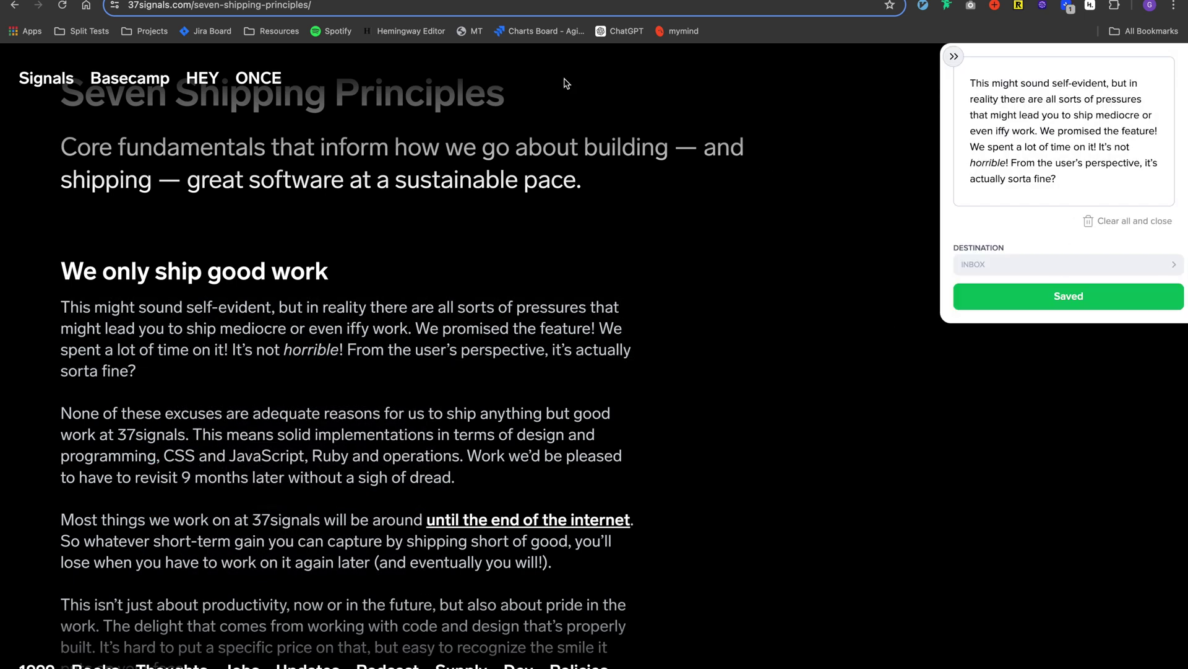
- Place the saved paragraph from the Inbox on New page as a 21x8 tile below the article link and bold "time"
click(379, 1)
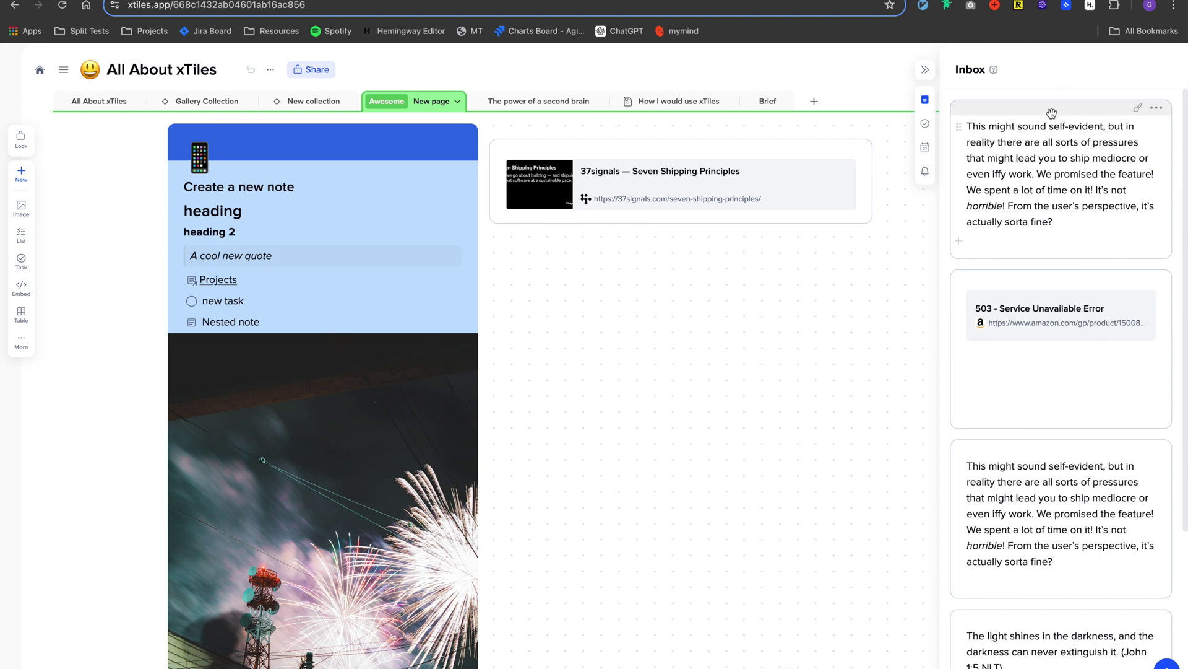
drag(1050, 111, 627, 249)
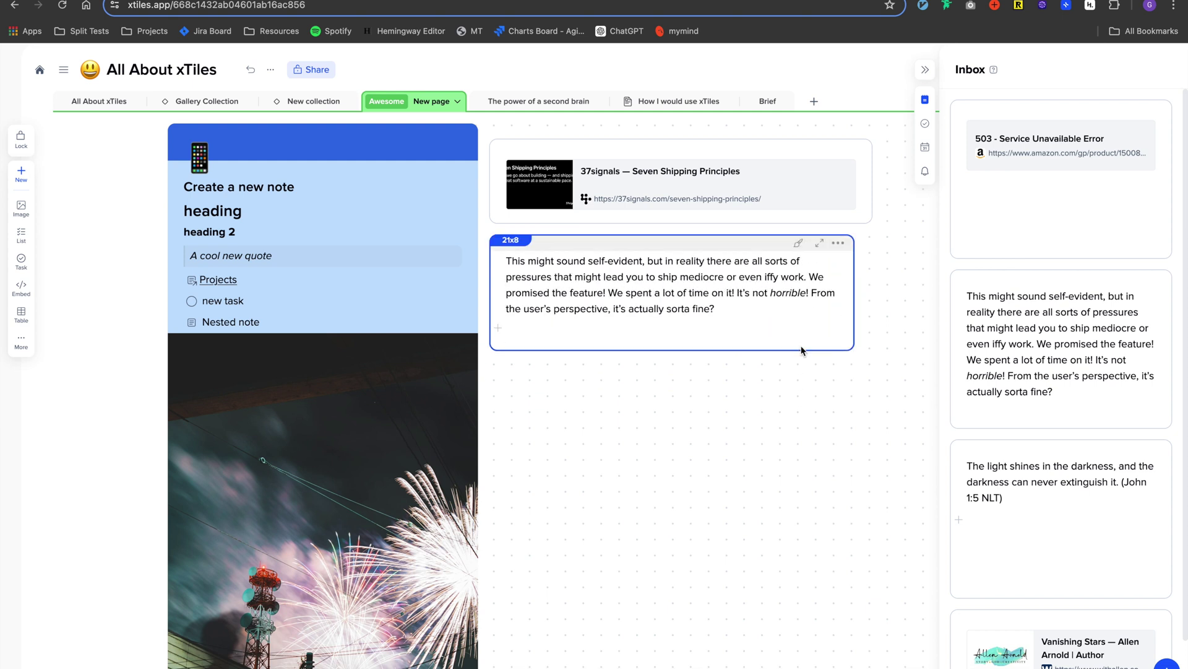
double_click(704, 298)
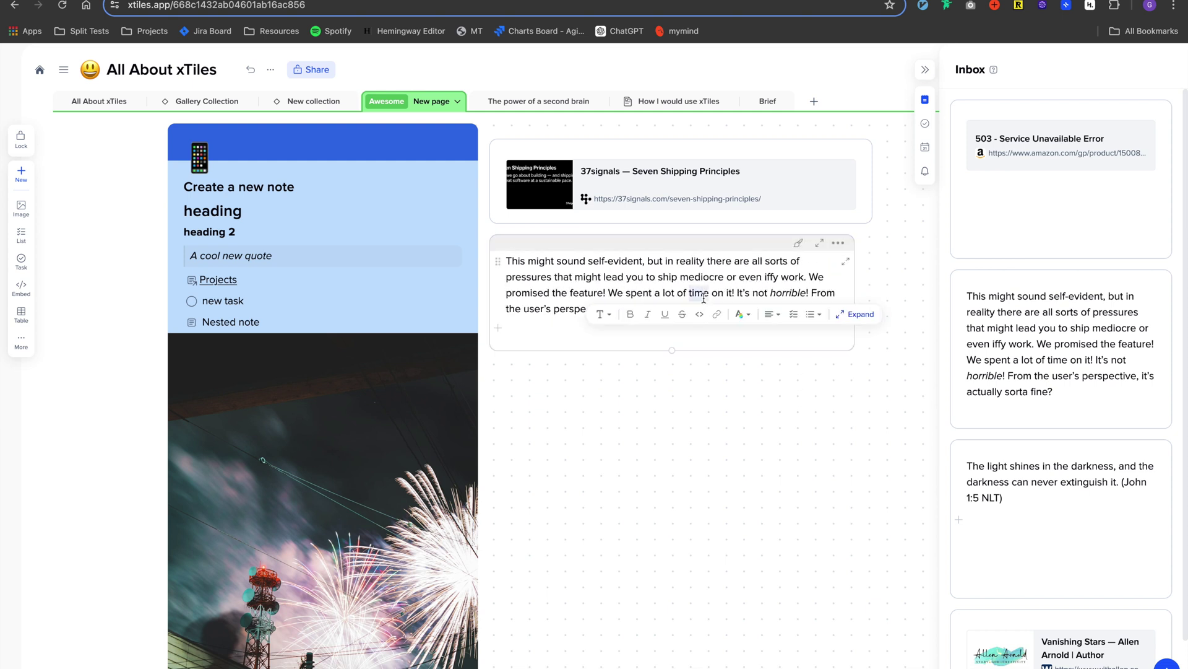
key(super+b)
double_click(660, 292)
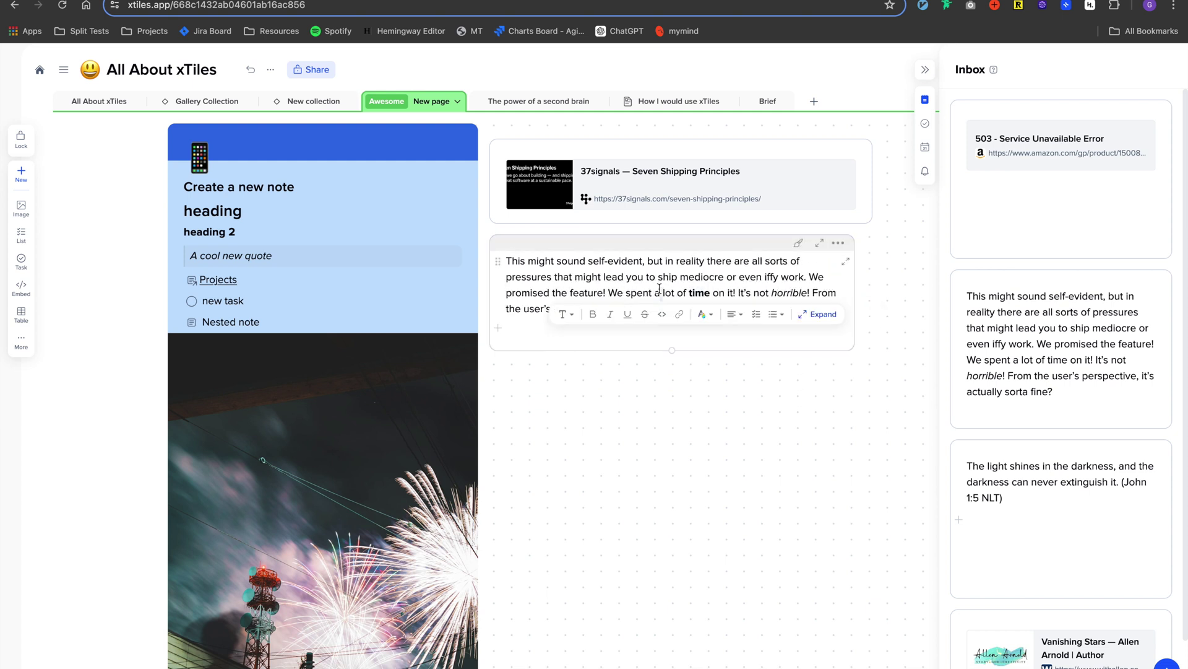
drag(599, 260, 647, 276)
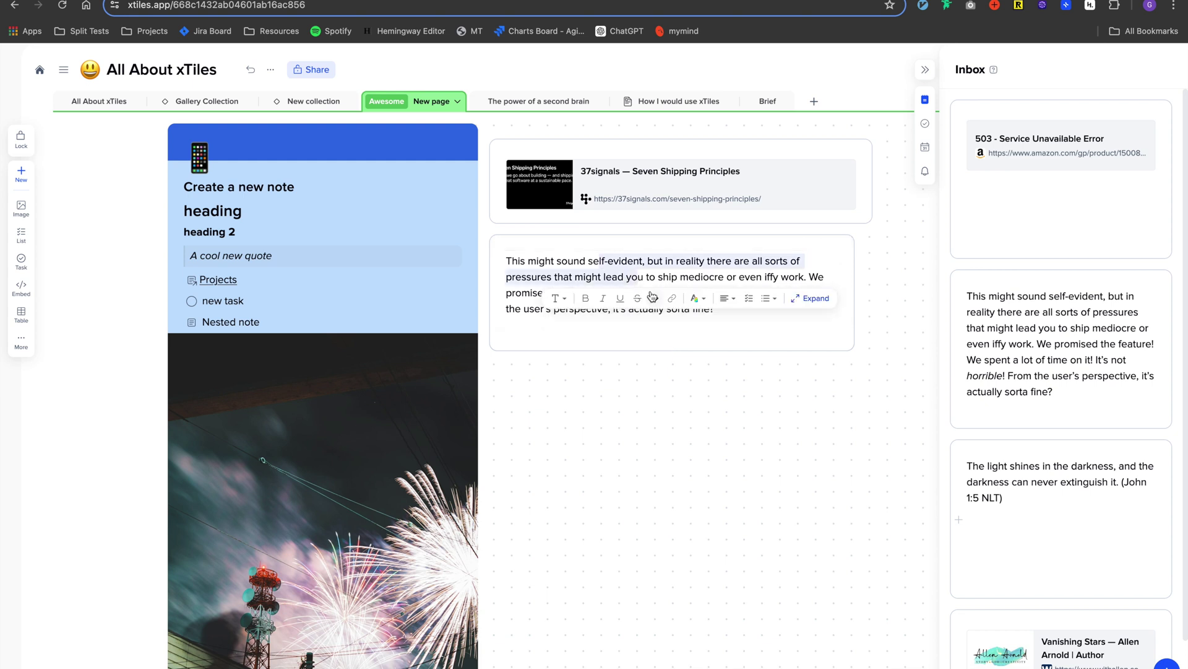
key(super+e)
key(super+z)
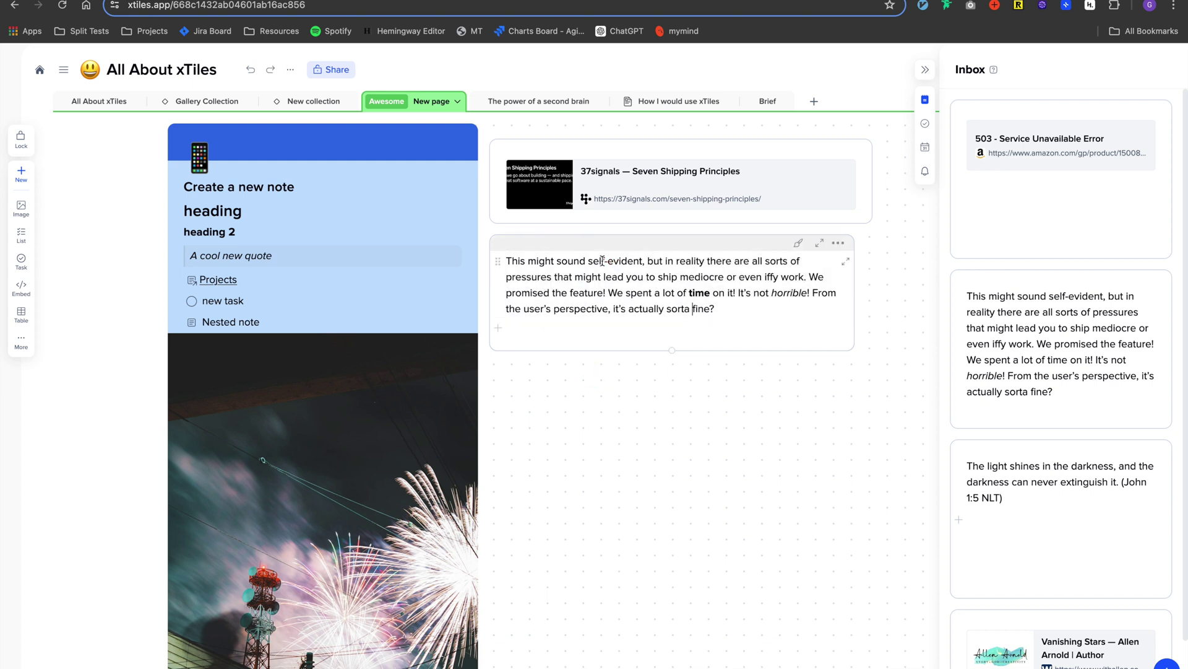
- Bold the word "reality" in the saved paragraph's tile
double_click(687, 261)
key(super+b)
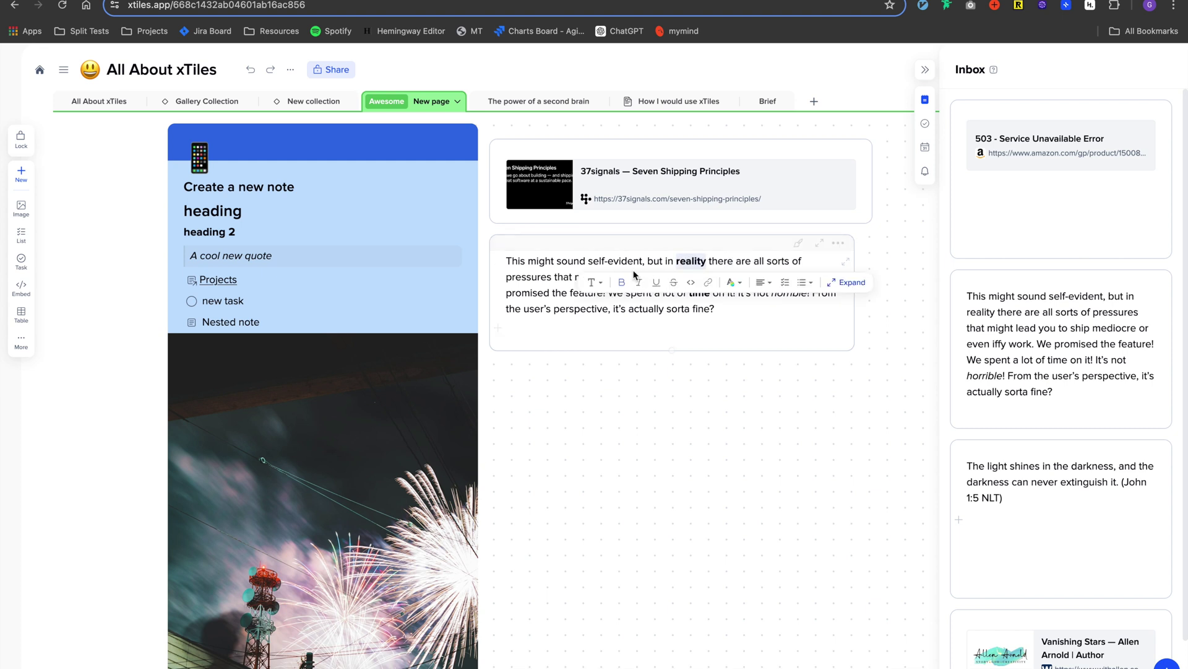
click(645, 261)
- Look over the block types for the saved paragraph and highlight its word "time" in yellow
double_click(698, 294)
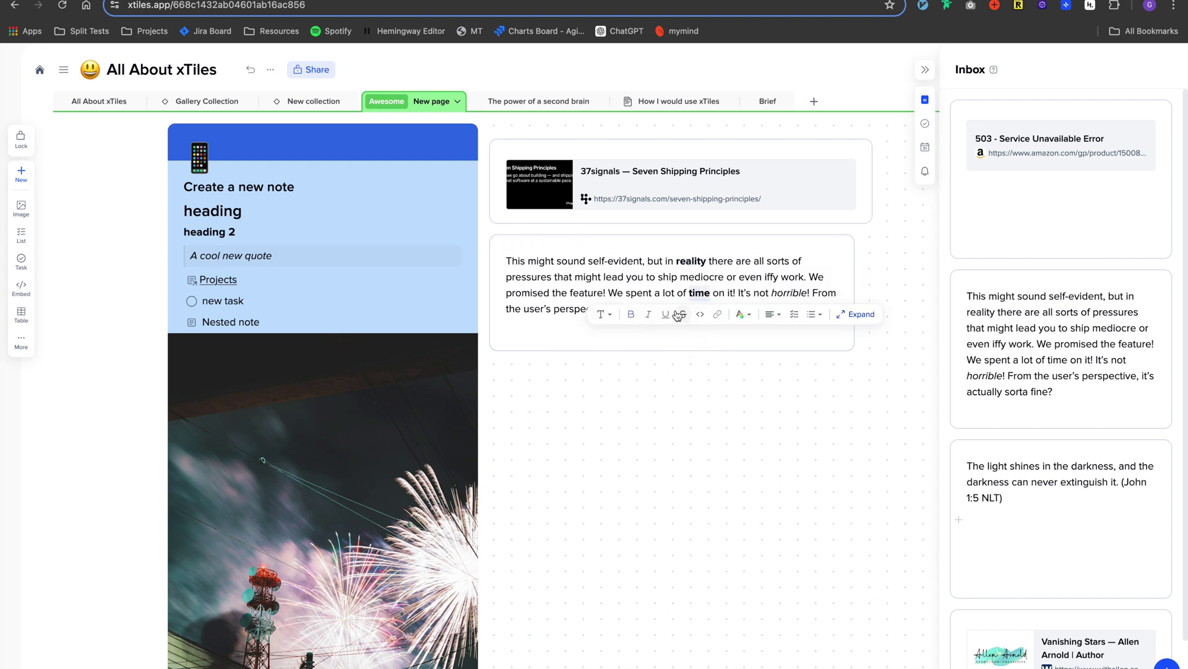
click(611, 316)
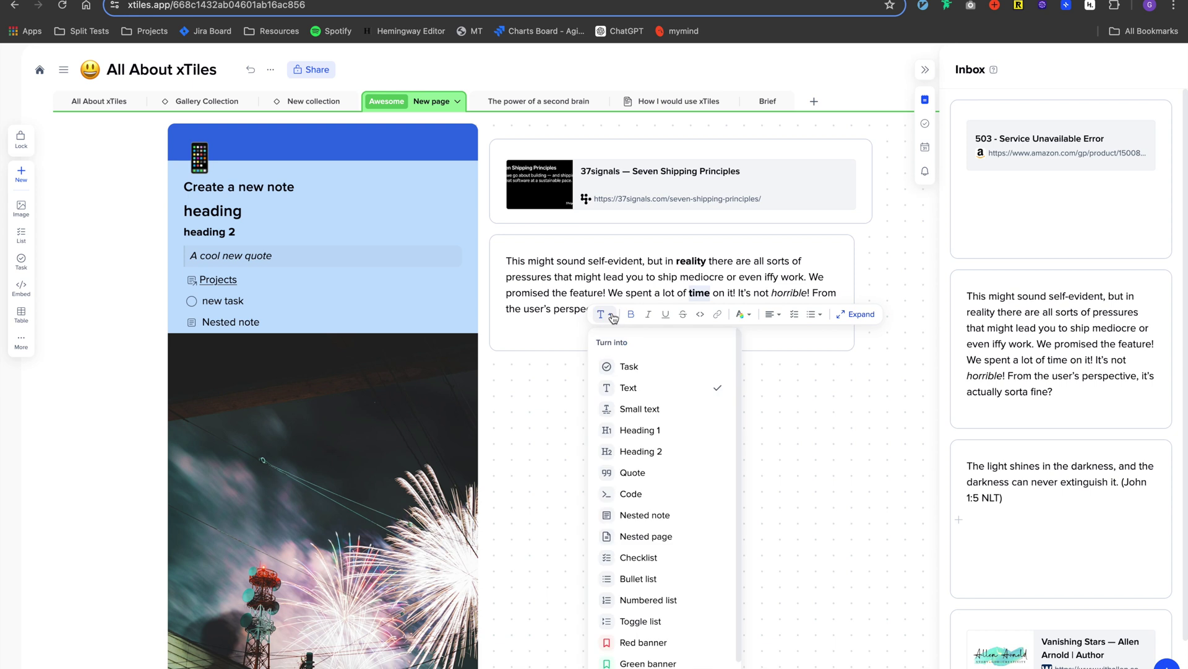
click(743, 314)
click(710, 391)
click(597, 370)
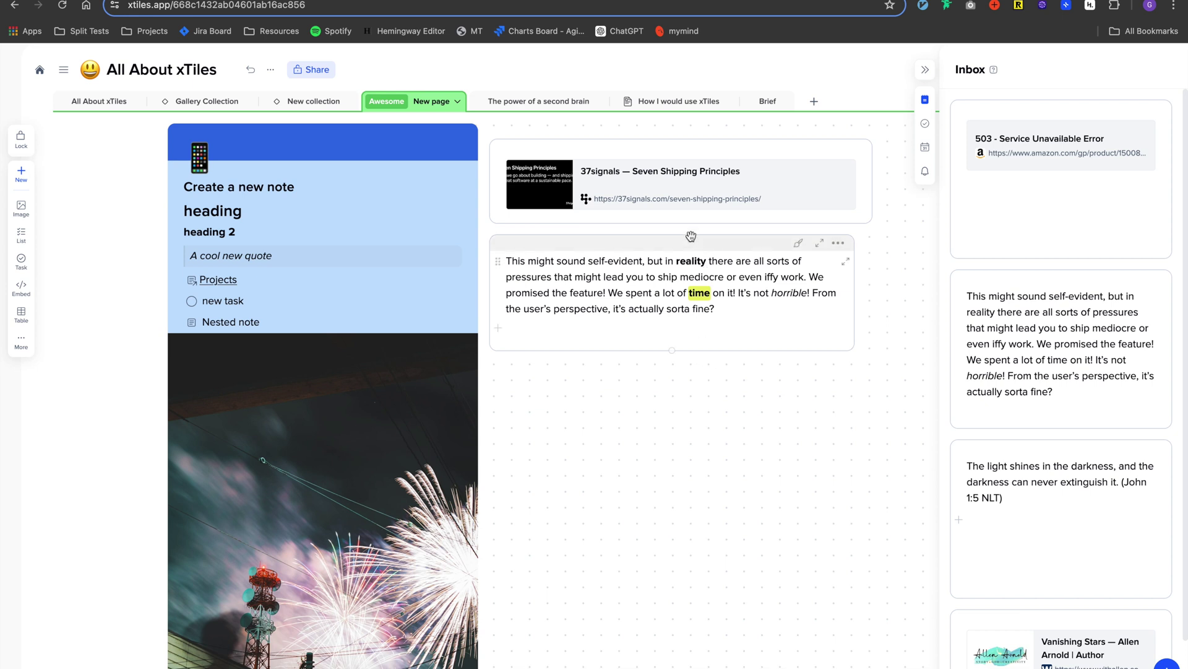
- Insert an empty line above the text in the saved paragraph's tile and return to the My workspace overview
triple_click(736, 305)
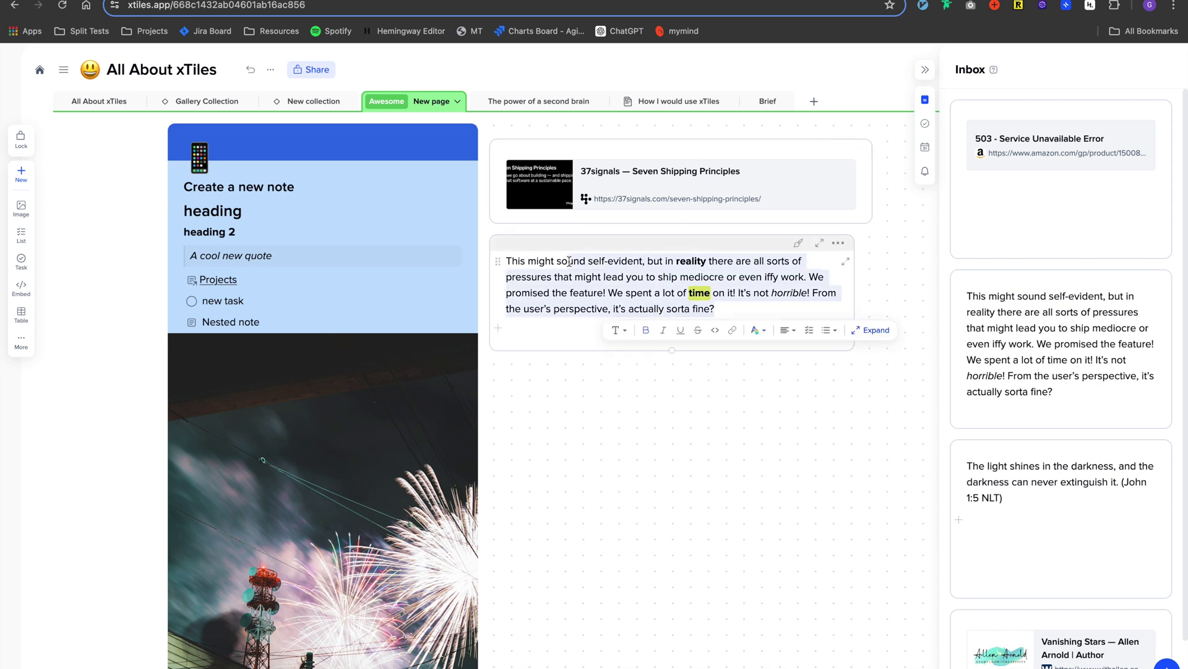
click(506, 260)
click(528, 368)
click(523, 258)
click(521, 260)
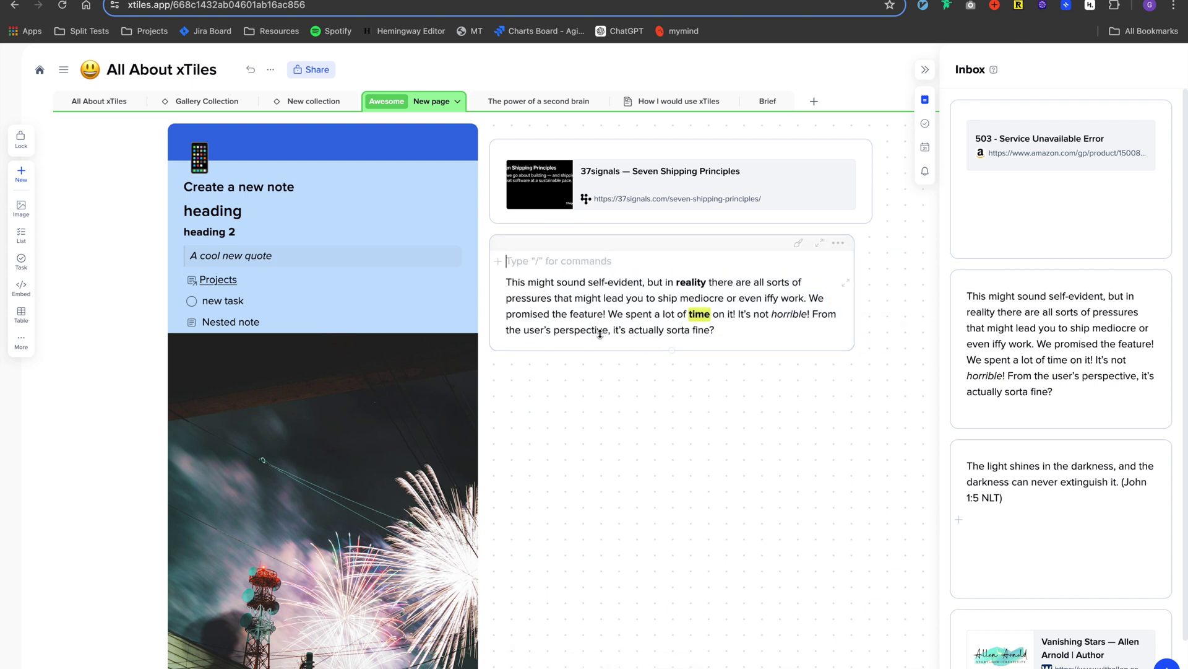
click(616, 413)
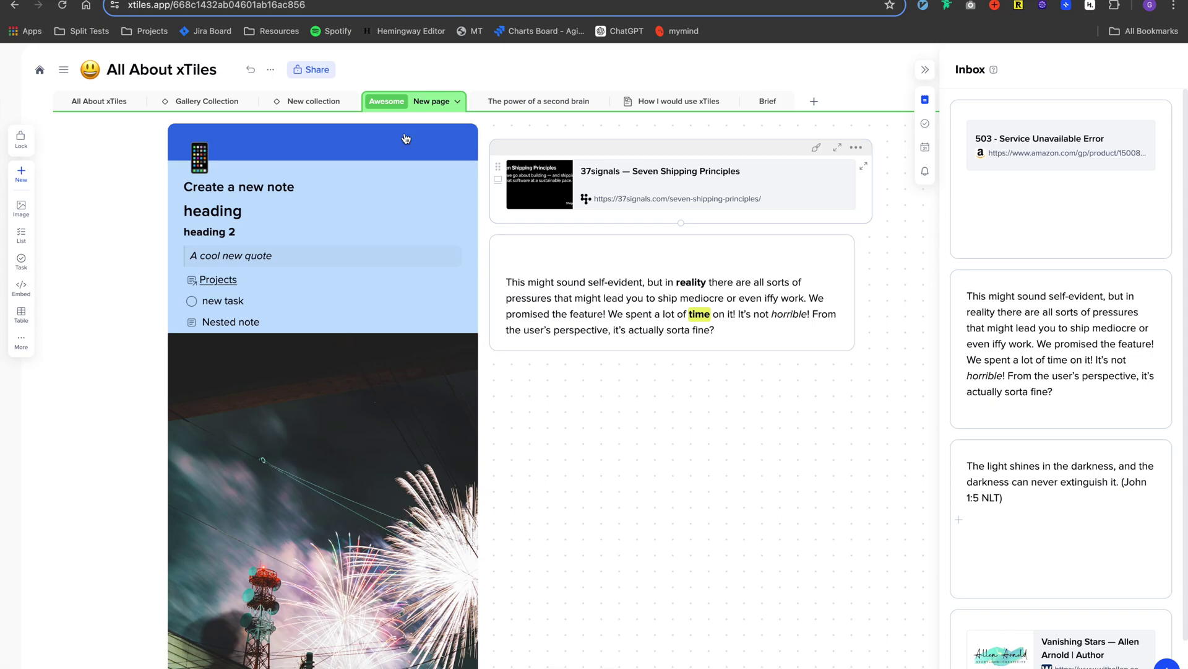
click(40, 71)
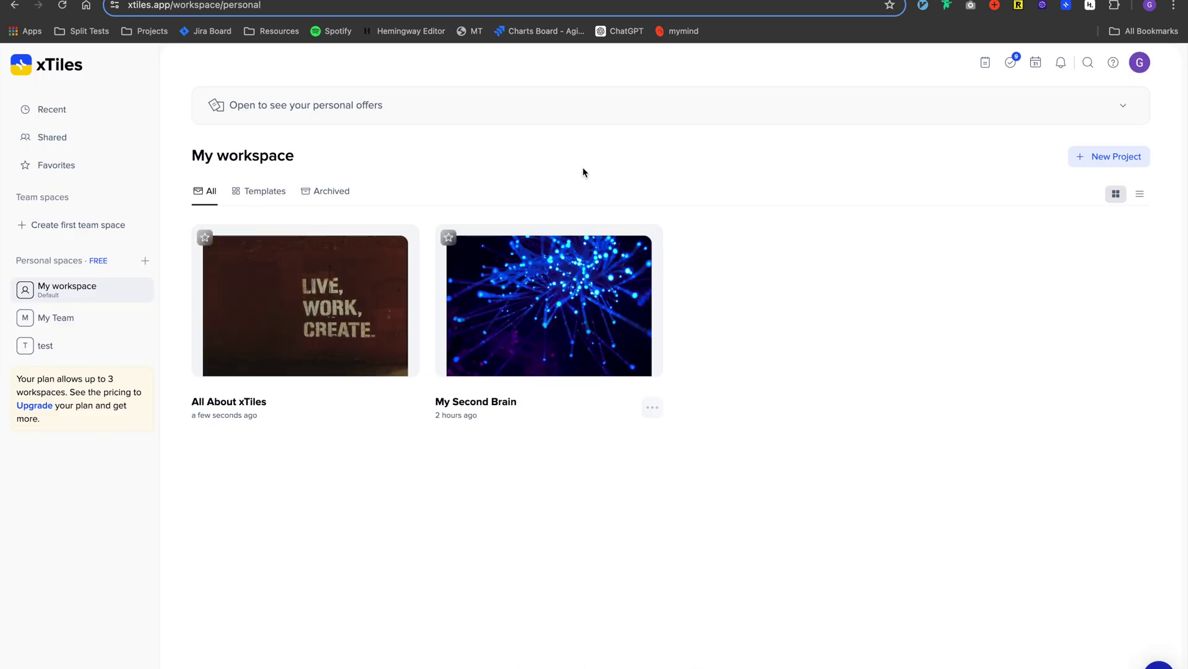
- Expand the template suggestions, open the full template gallery and look through its Productivity templates
click(569, 109)
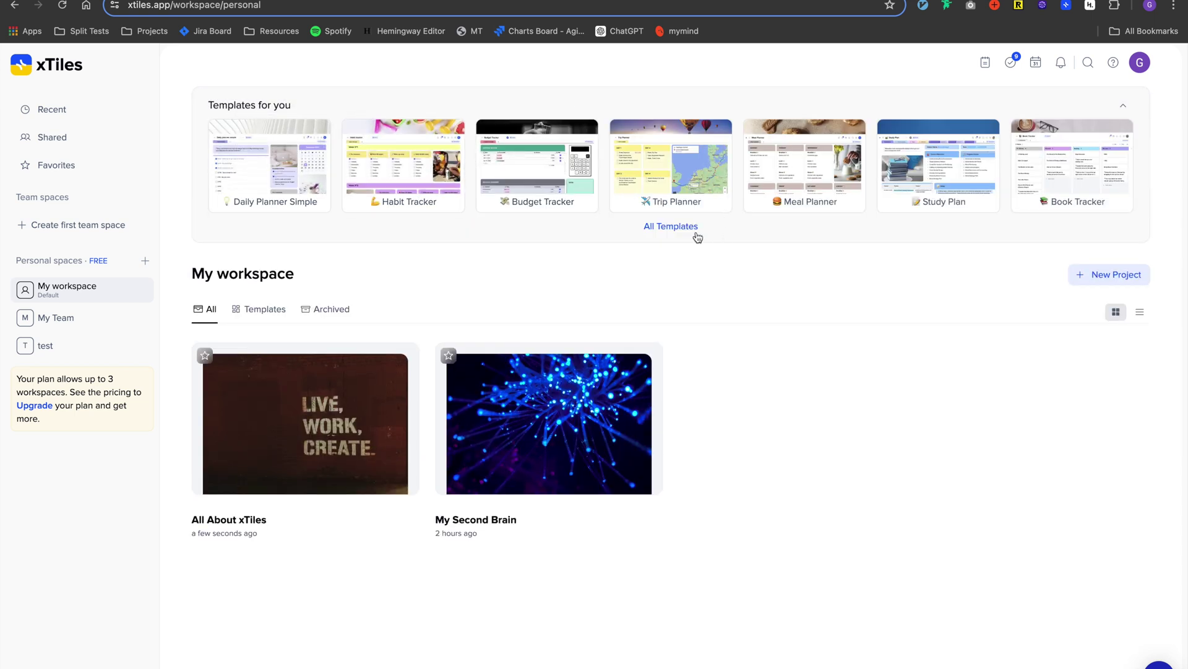
click(676, 227)
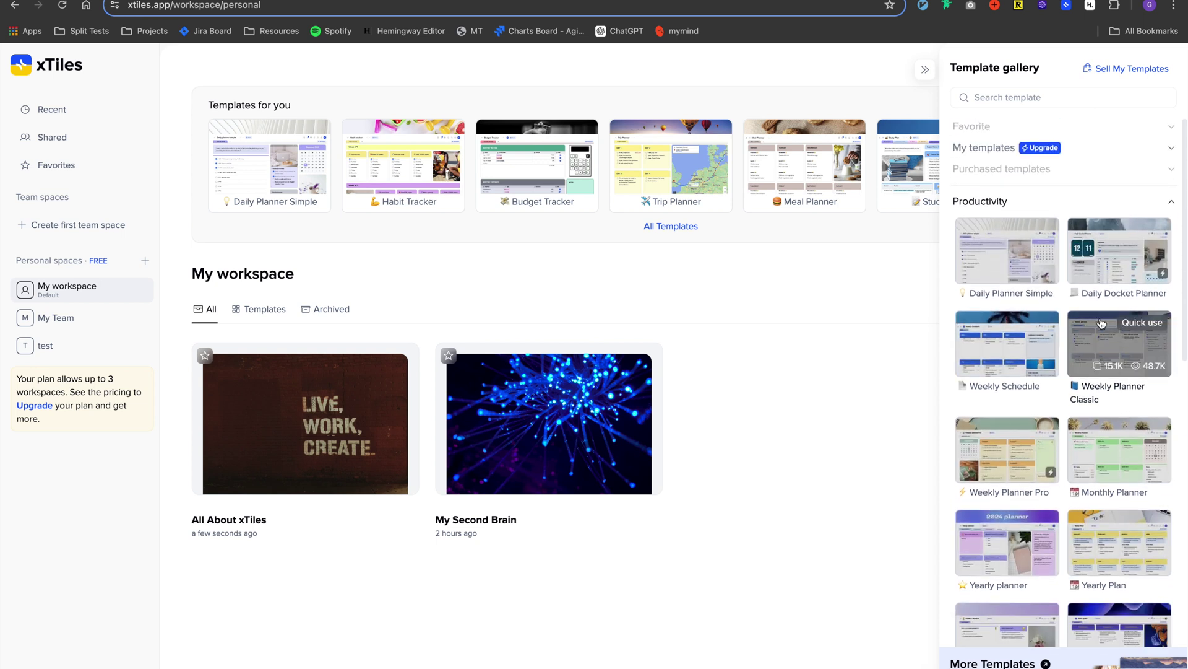
scroll(1102, 323, down, 5)
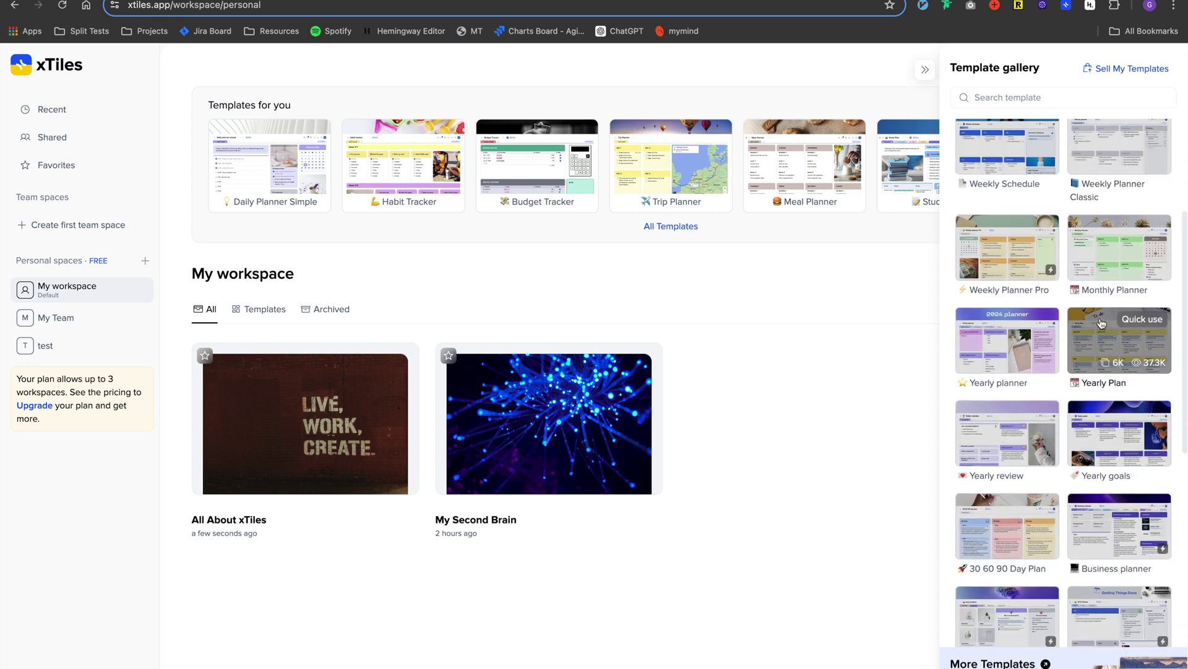
scroll(1101, 323, down, 5)
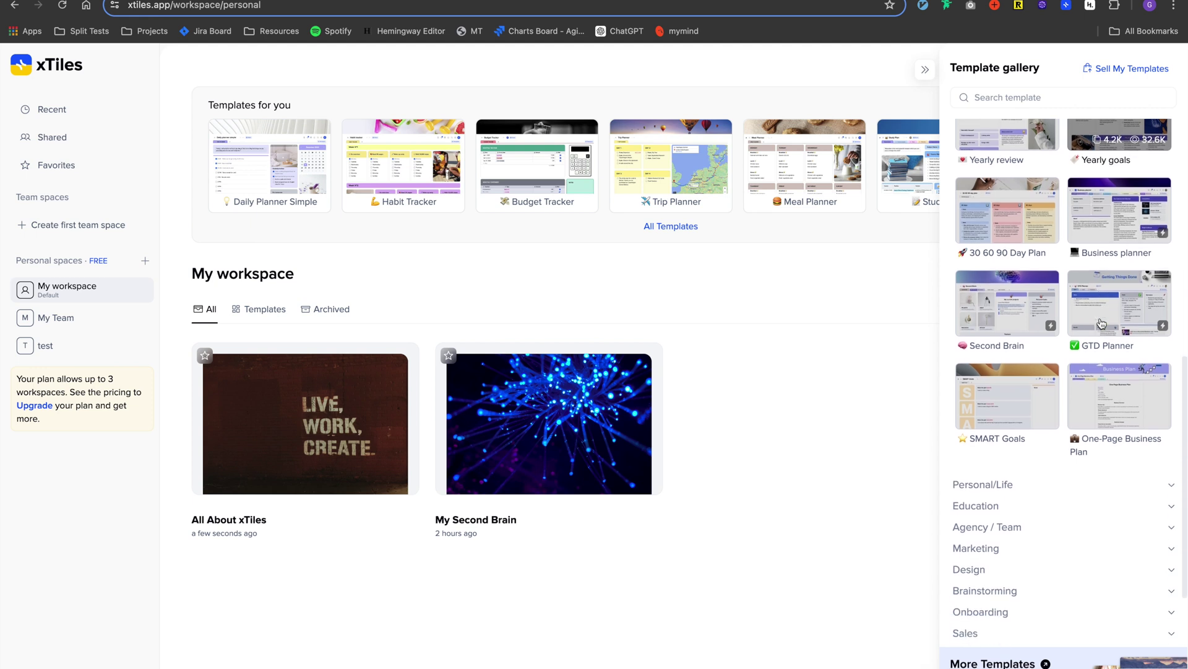
scroll(1102, 350, up, 10)
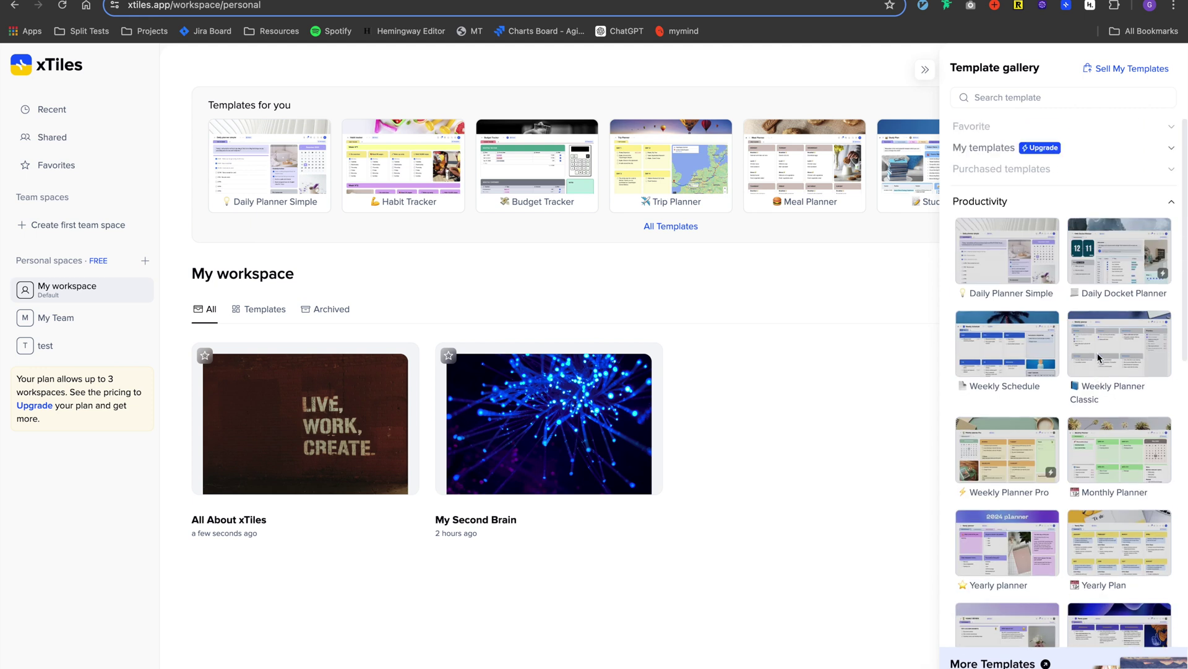
- Search the template gallery for "secon" and look through the Second Brain template's preview pages
click(1017, 97)
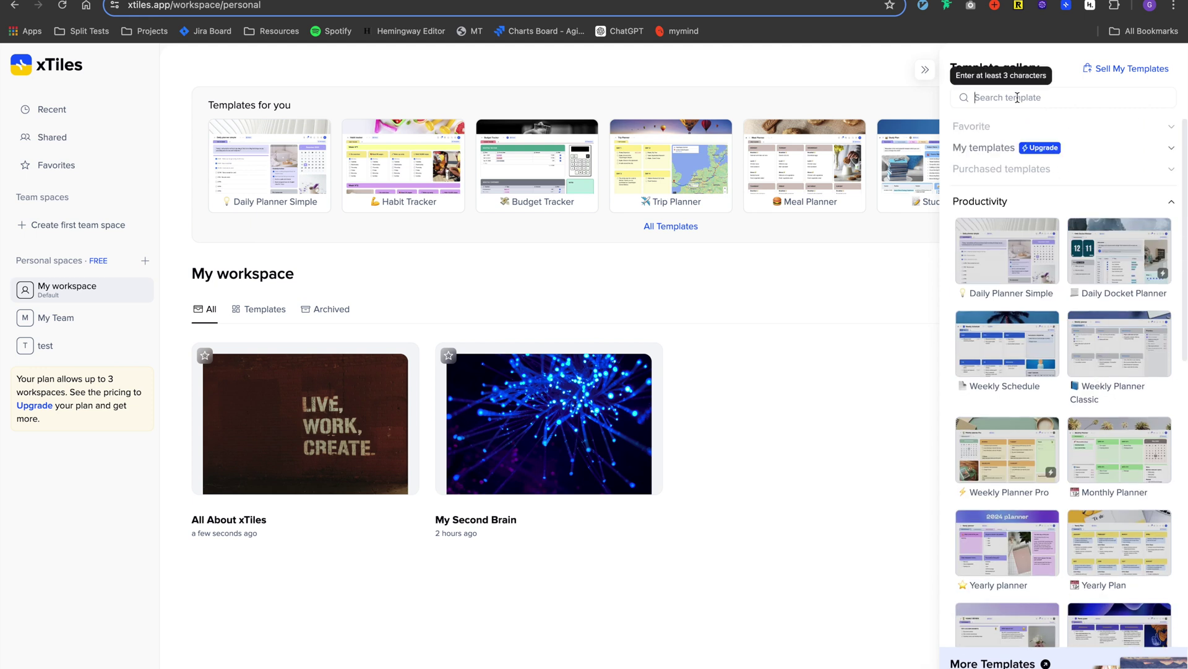
text(secon)
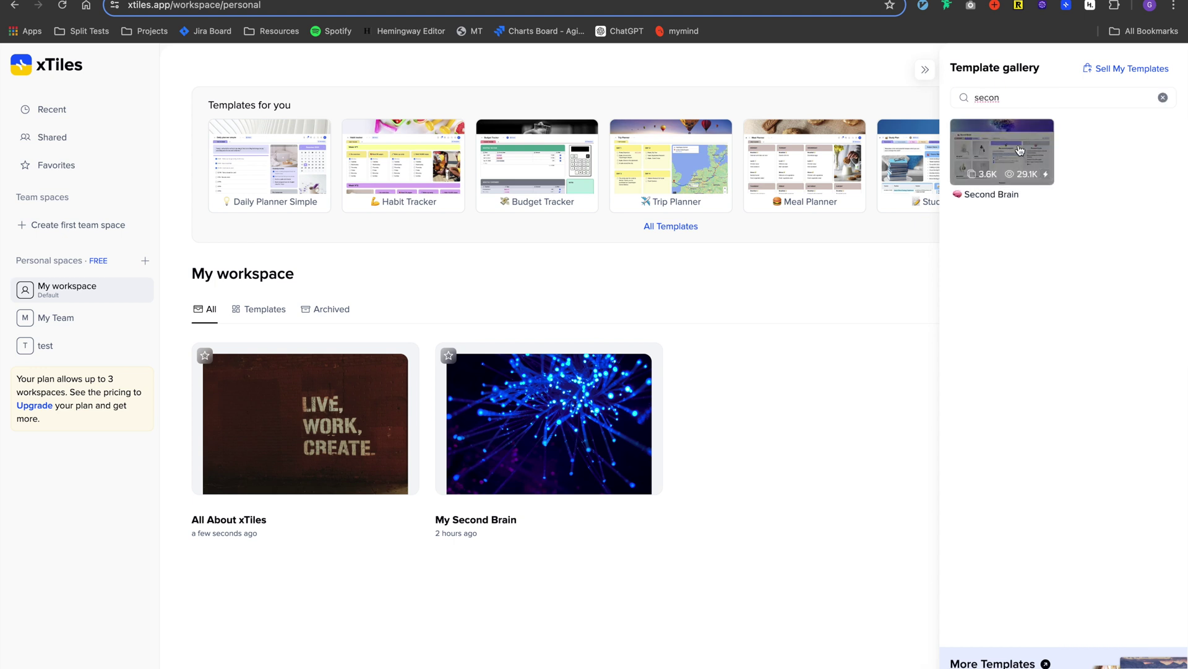
click(1020, 151)
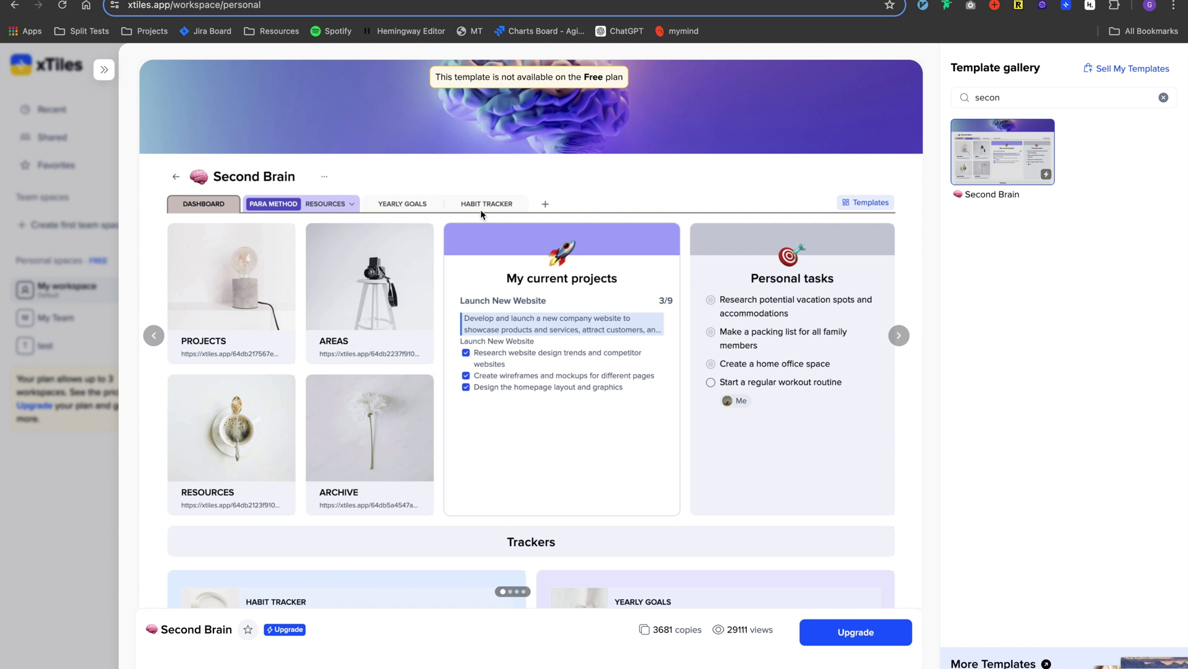
click(899, 335)
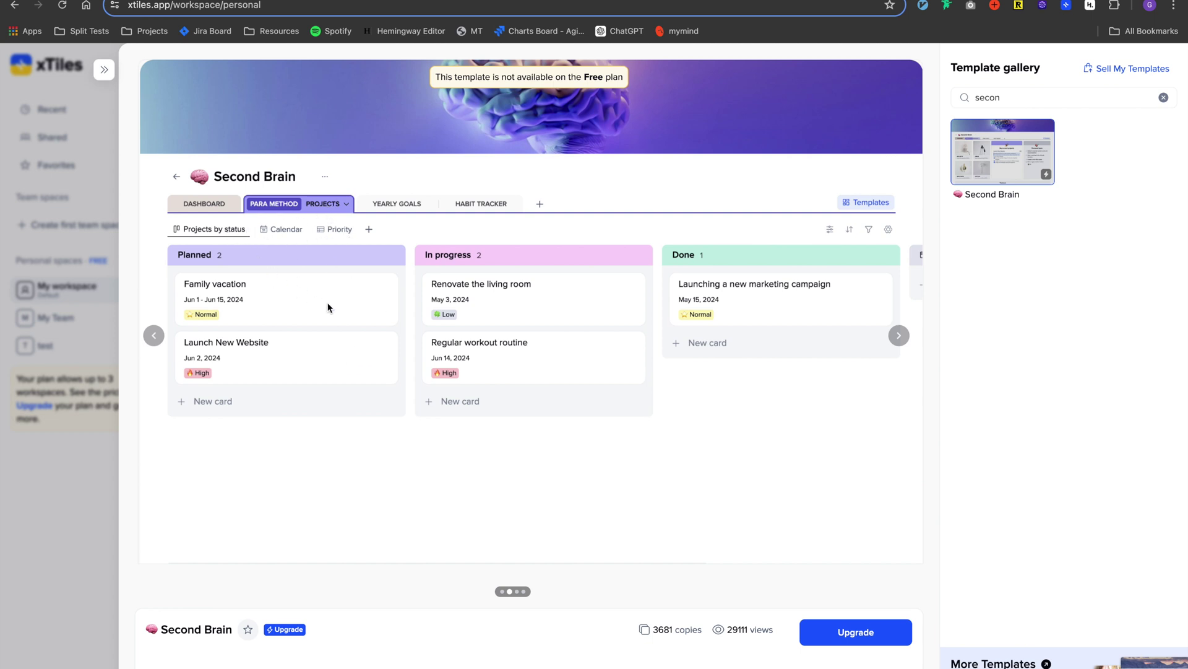
click(900, 337)
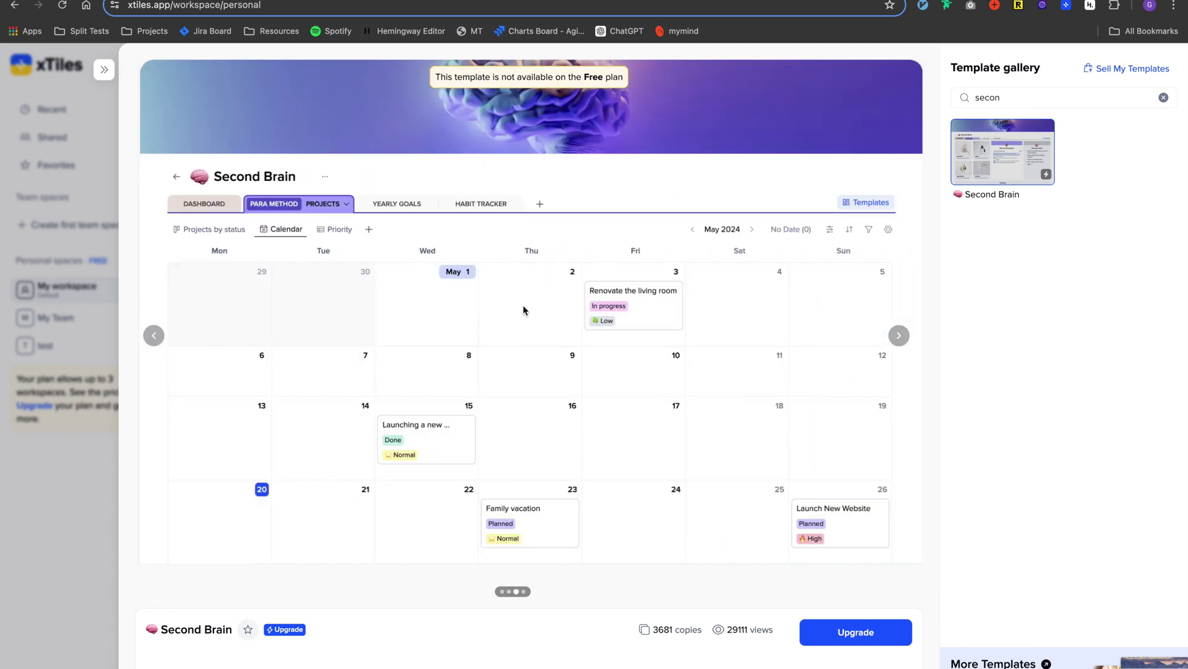
click(898, 334)
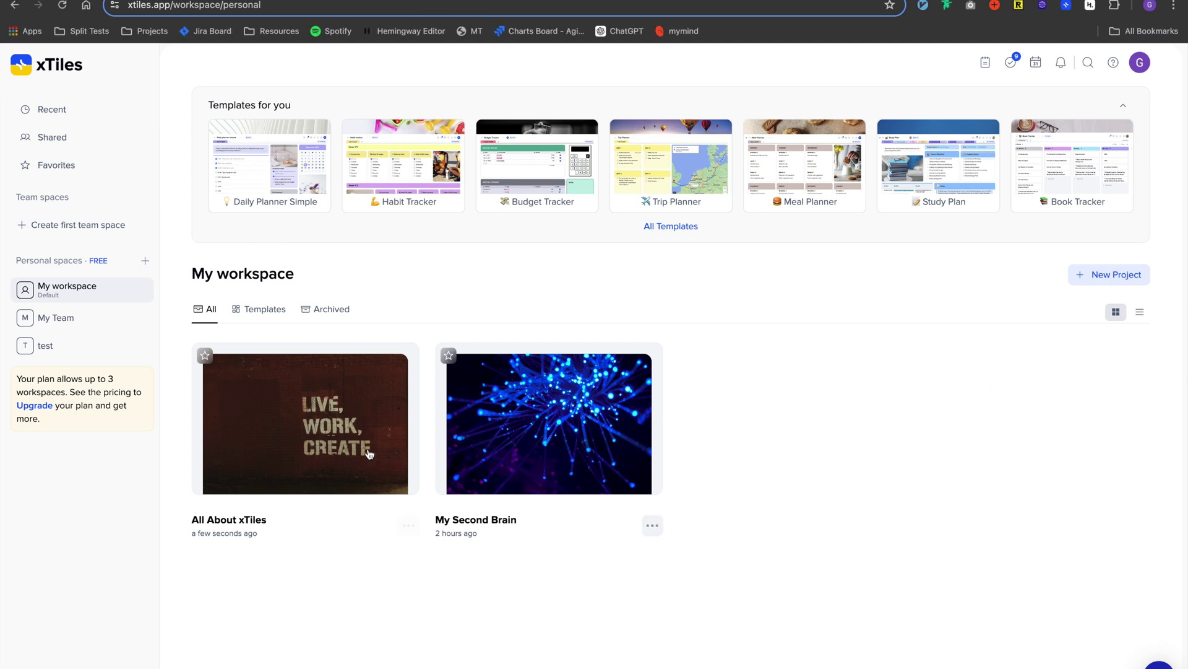
- Open the My Second Brain project and look over the quotes and photos on The Wall
click(520, 465)
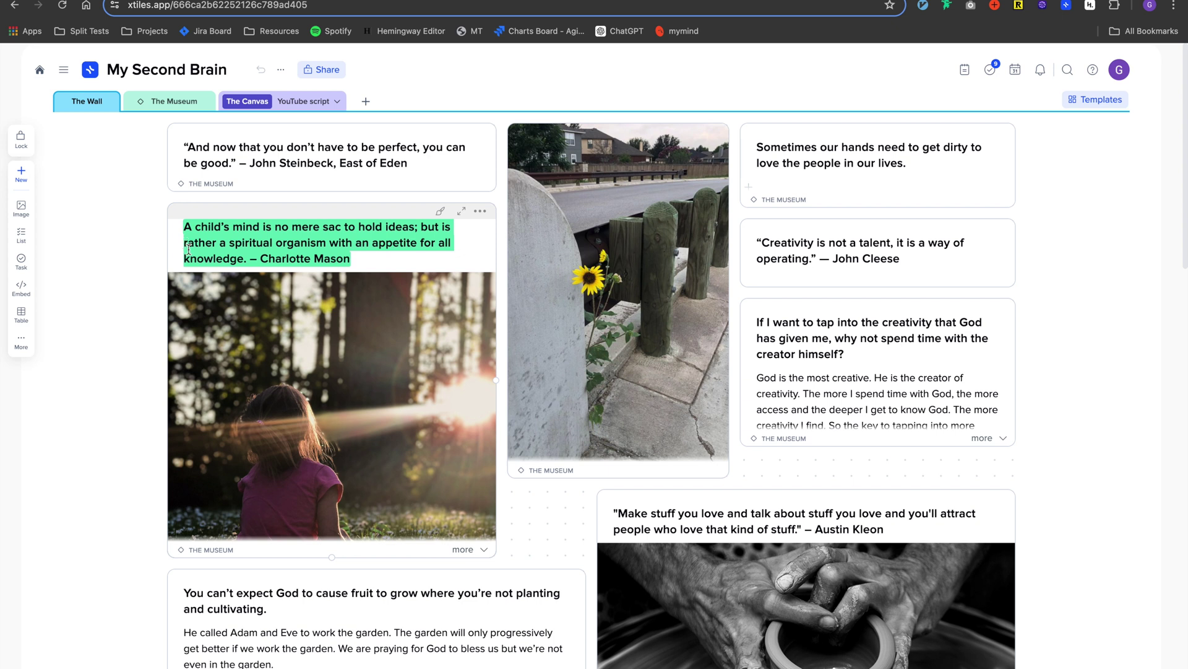
scroll(372, 446, down, 3)
scroll(372, 446, down, 4)
scroll(372, 446, up, 7)
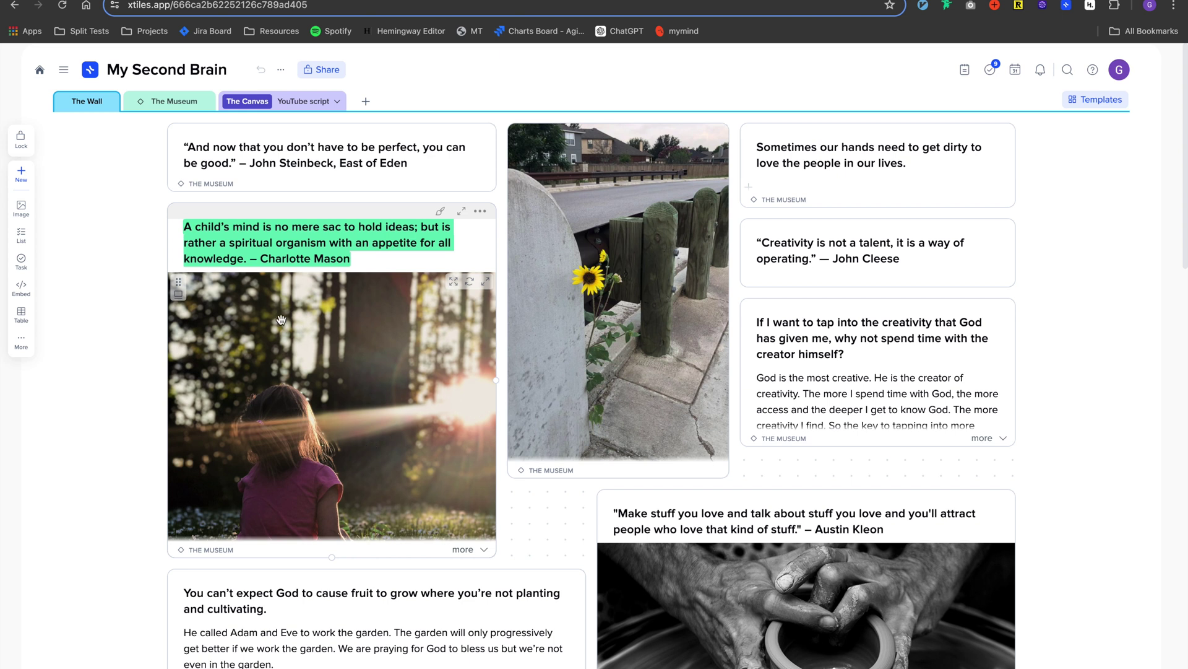
- Look through The Museum collection's Daily Photos and A life of learning views, ending on the All view
click(173, 103)
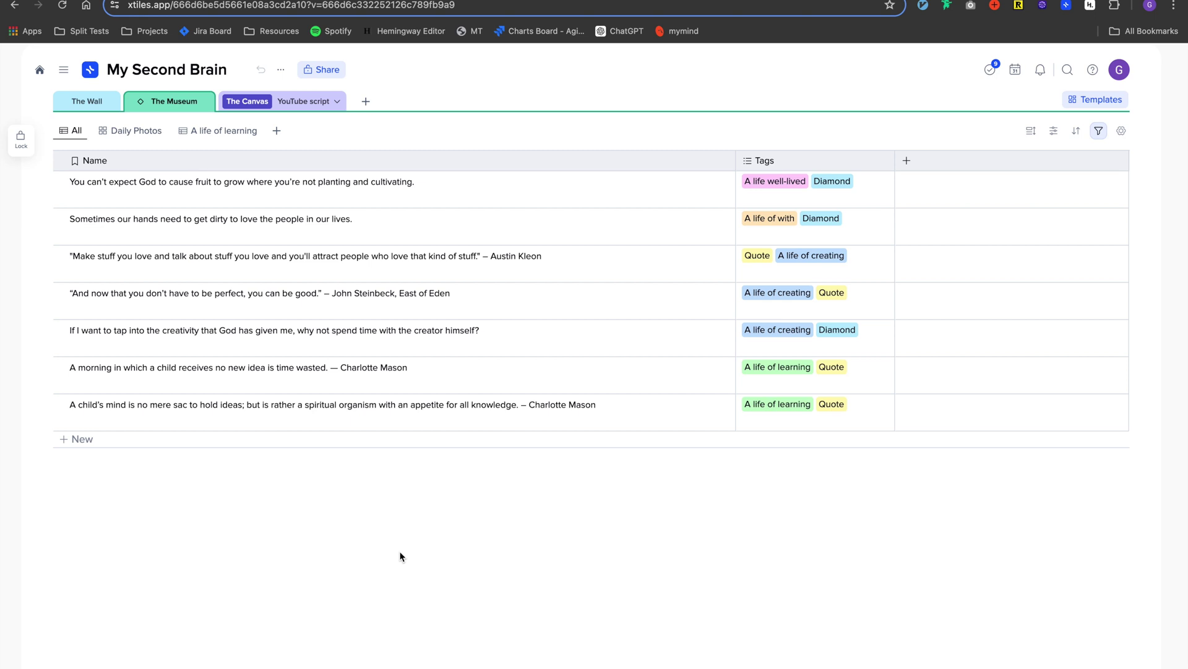
click(117, 130)
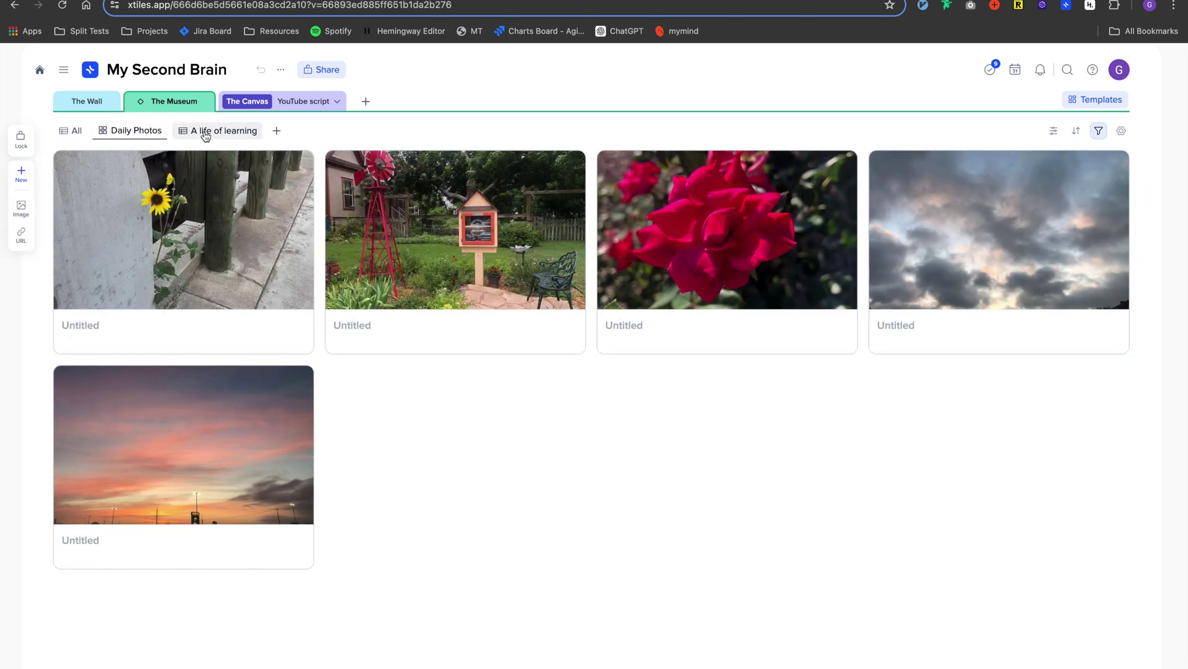
click(202, 132)
click(139, 130)
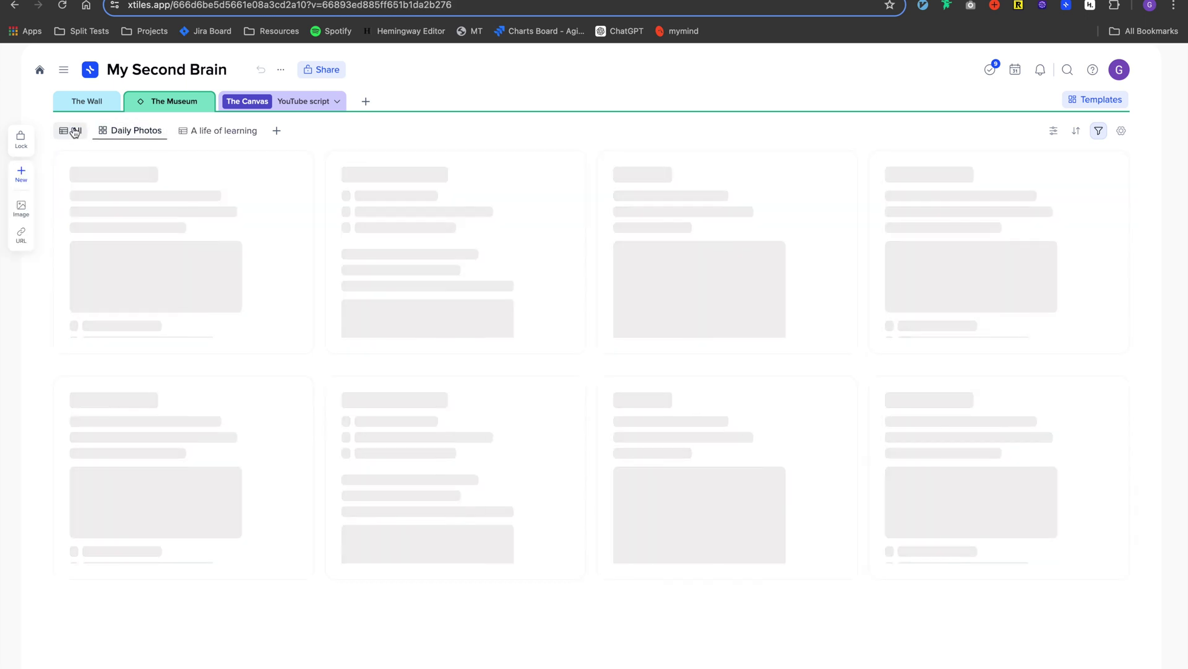
click(71, 130)
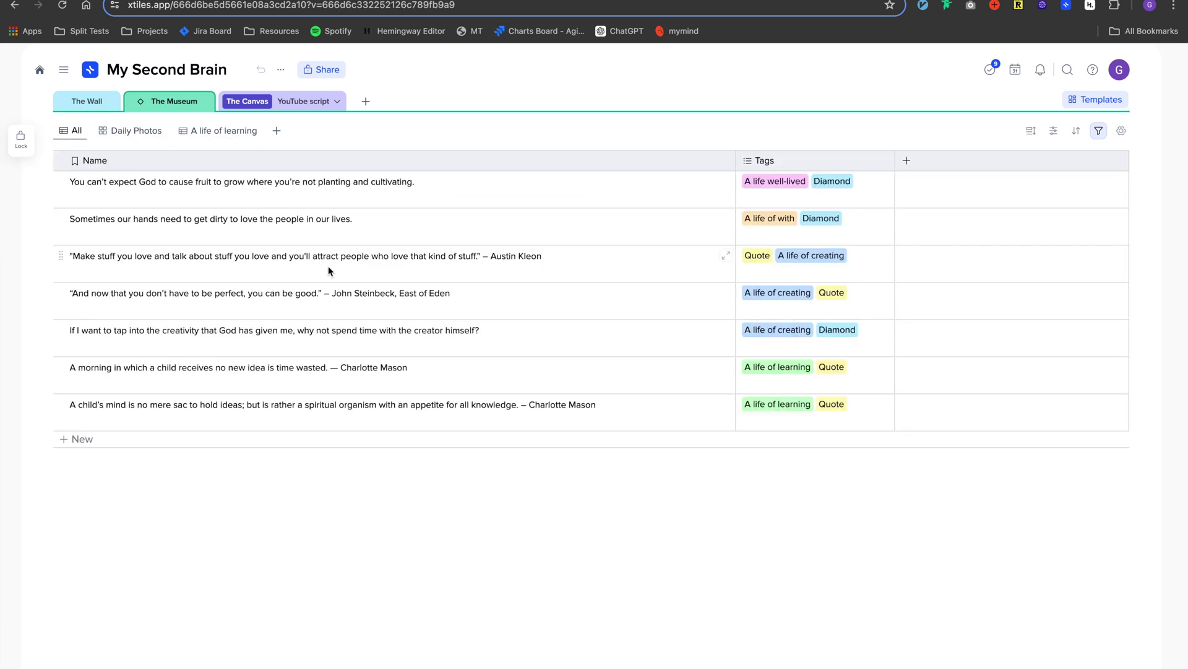
- Look over The Canvas's YouTube script page and its list of pages, and go back to The Wall
click(314, 104)
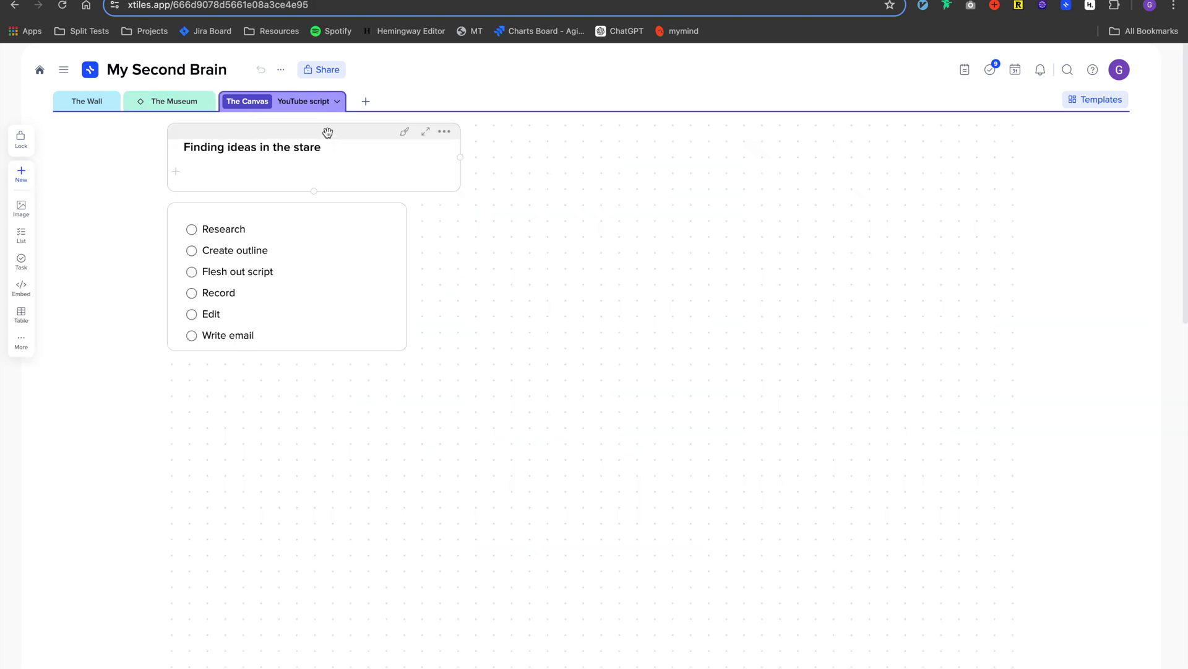
click(328, 104)
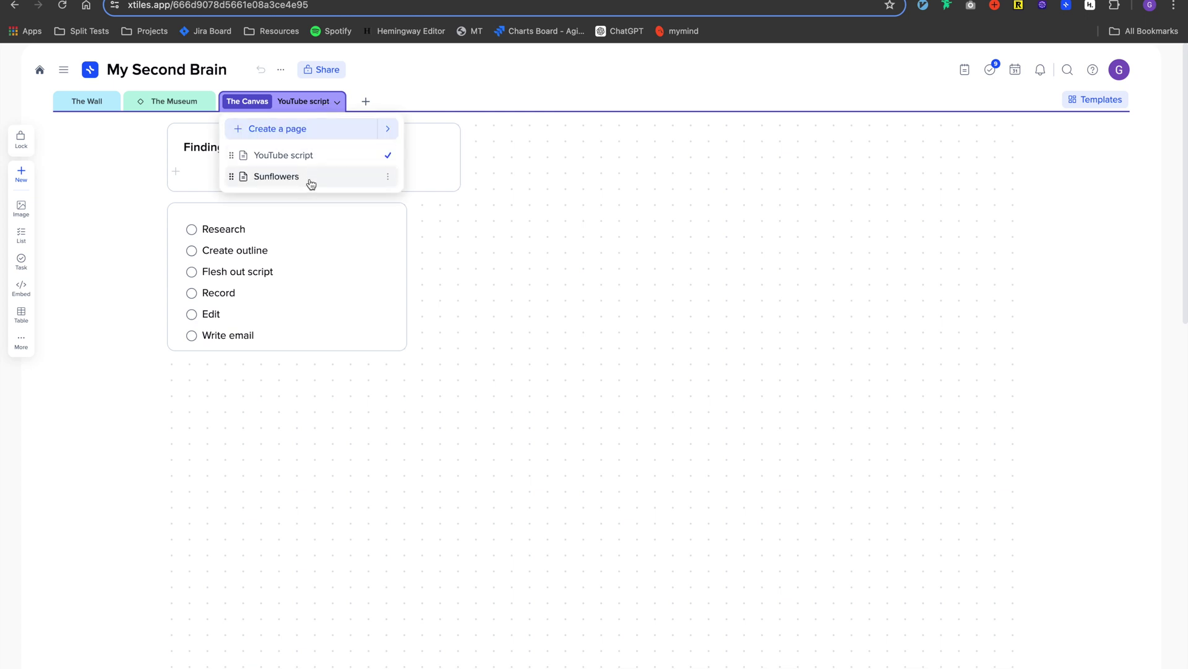
click(297, 106)
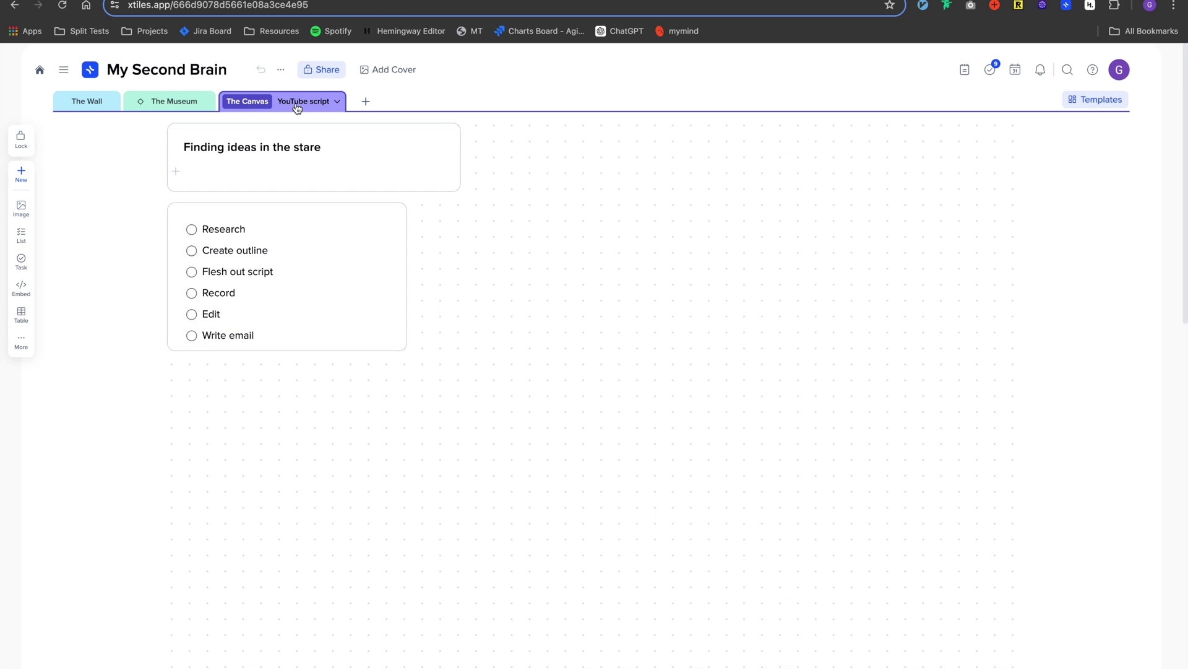
click(186, 104)
click(106, 104)
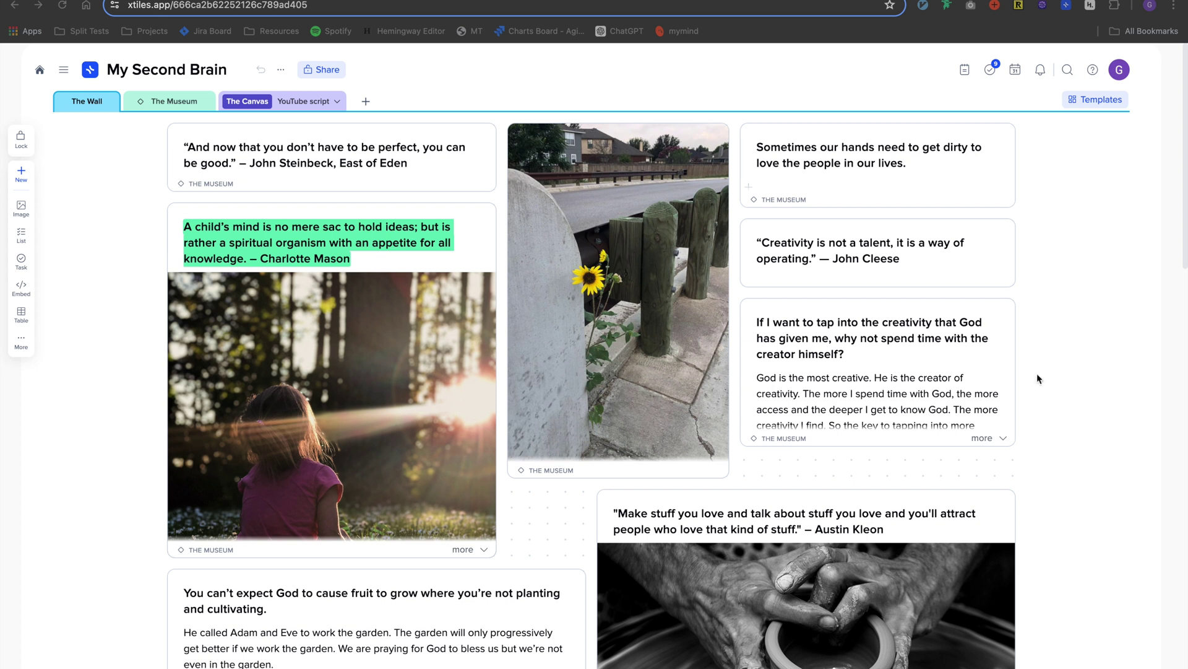
- Examine The Wall's tiles, check the tagged entries in The Museum and return to The Wall
scroll(891, 523, down, 2)
scroll(894, 525, up, 2)
click(965, 69)
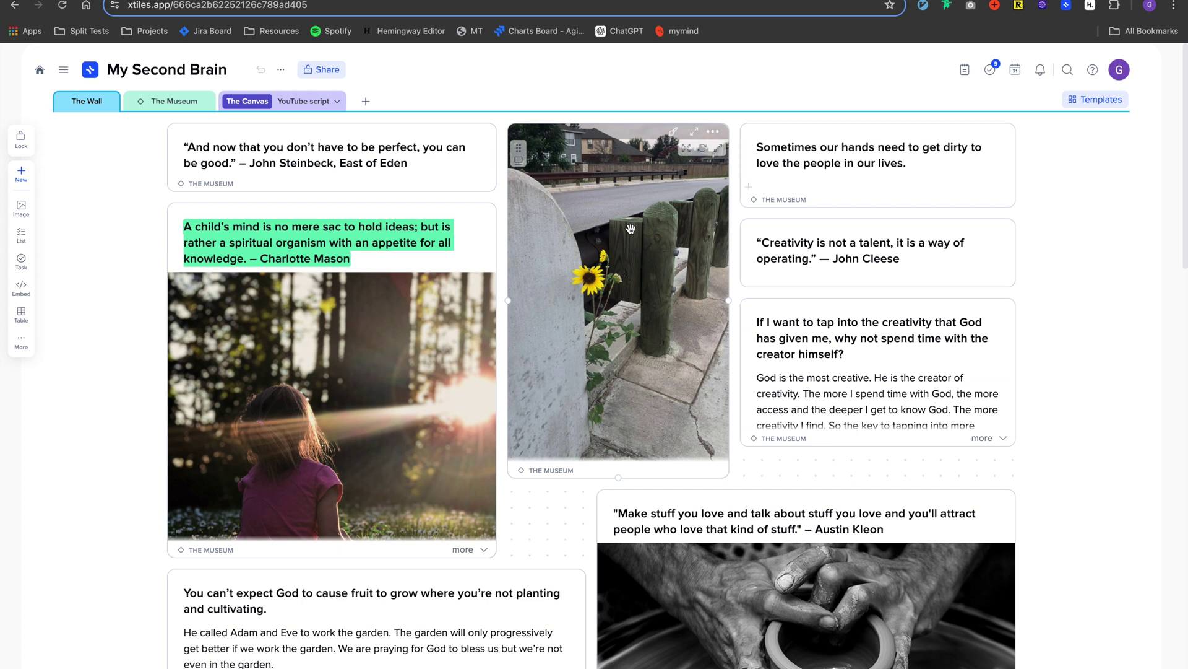
click(176, 101)
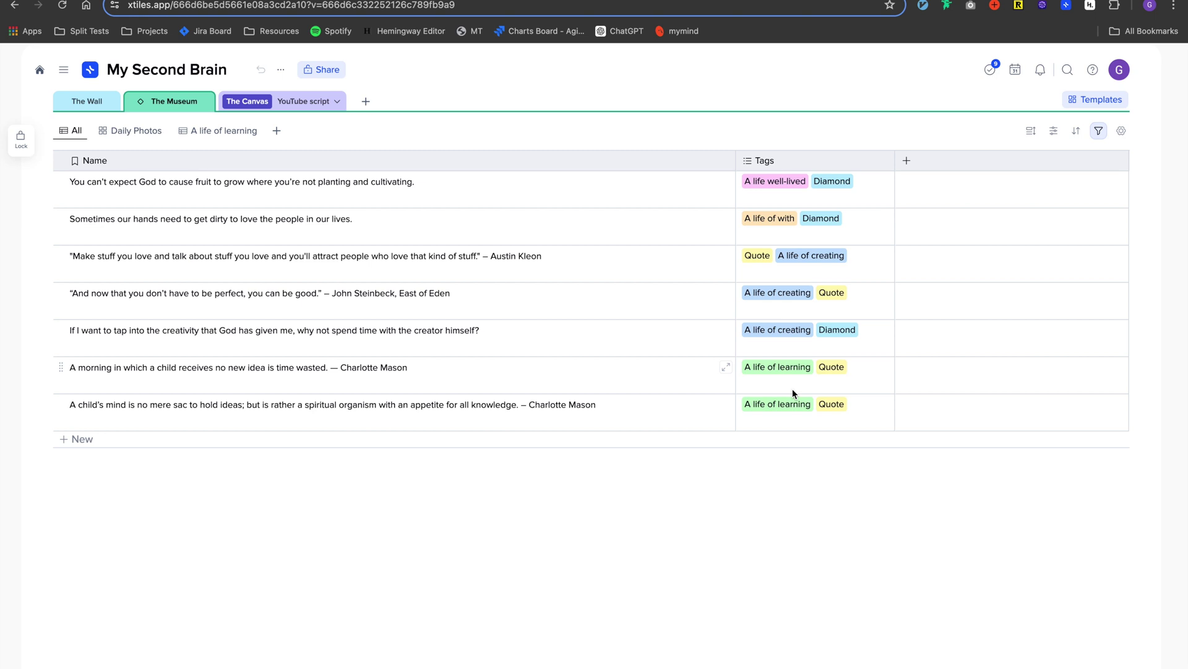
click(92, 103)
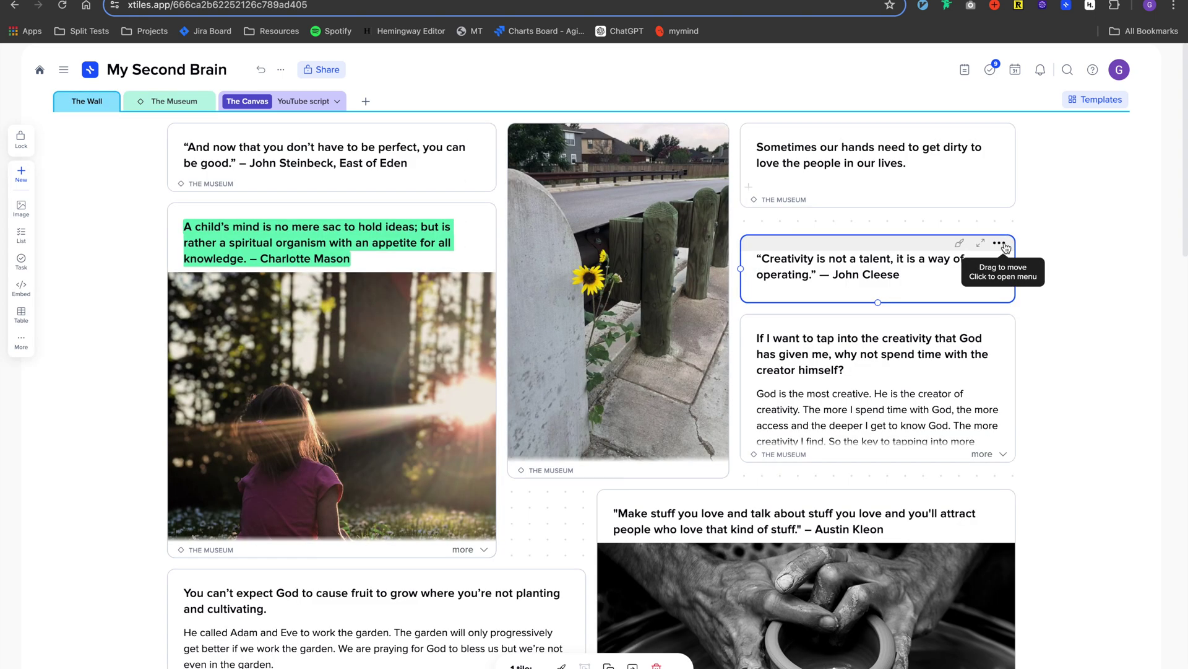
- Add the John Cleese creativity quote tile on The Wall to The Museum collection
right_click(1001, 244)
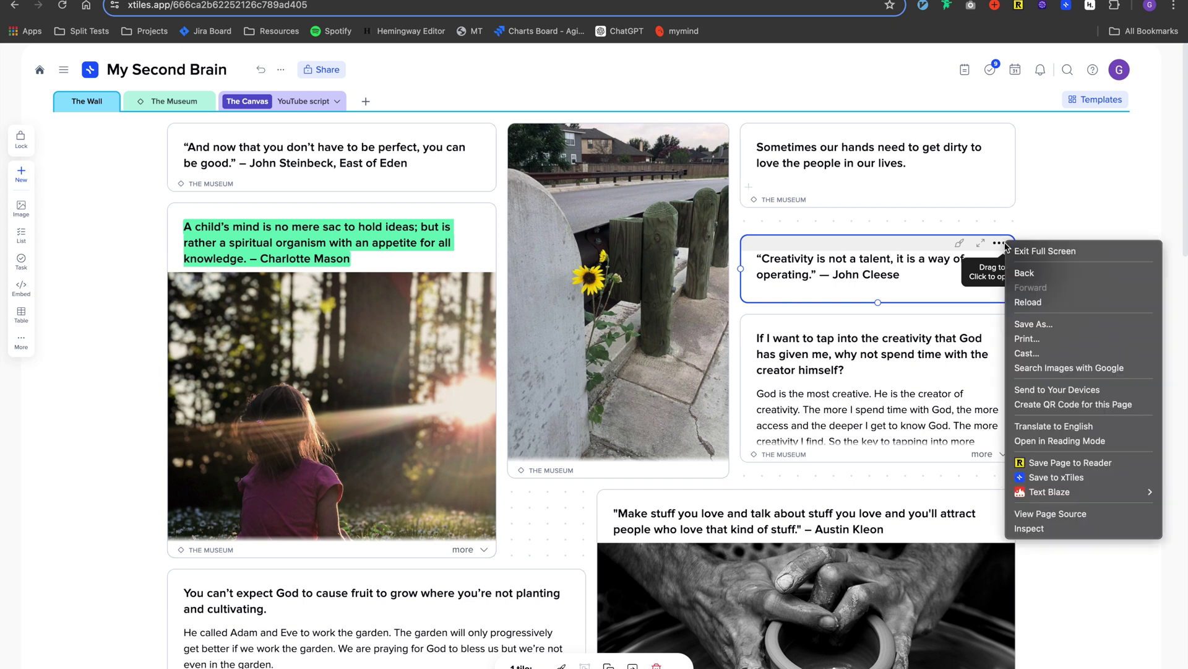
click(1001, 245)
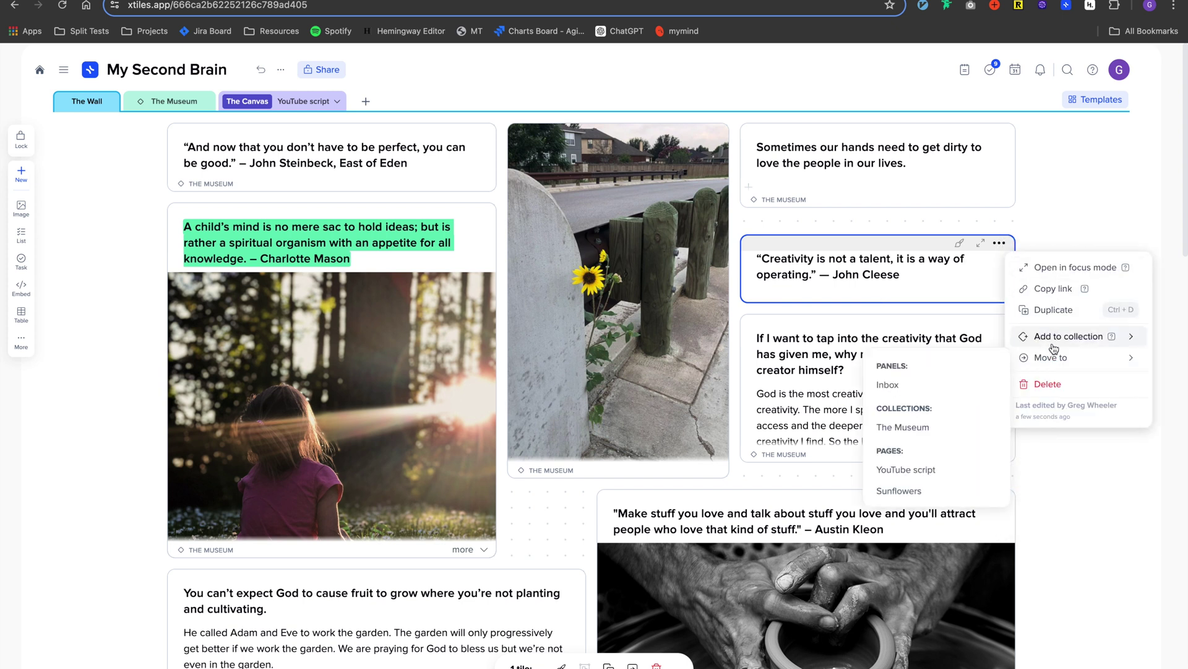
mouse_move(1054, 358)
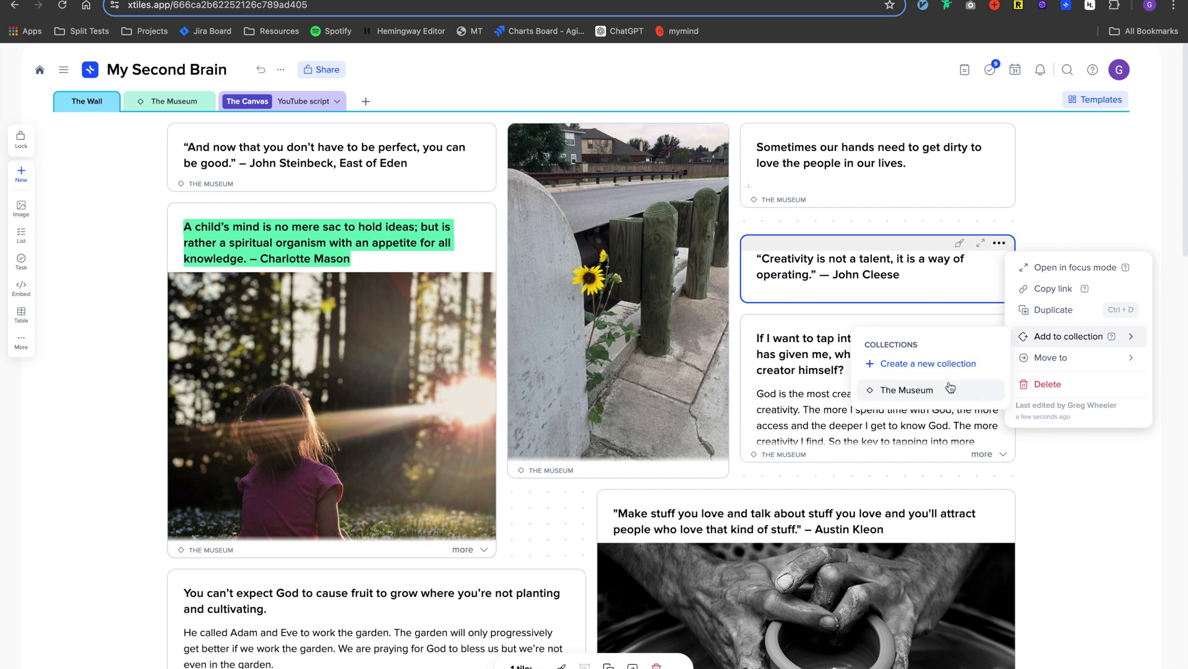
click(928, 391)
click(859, 230)
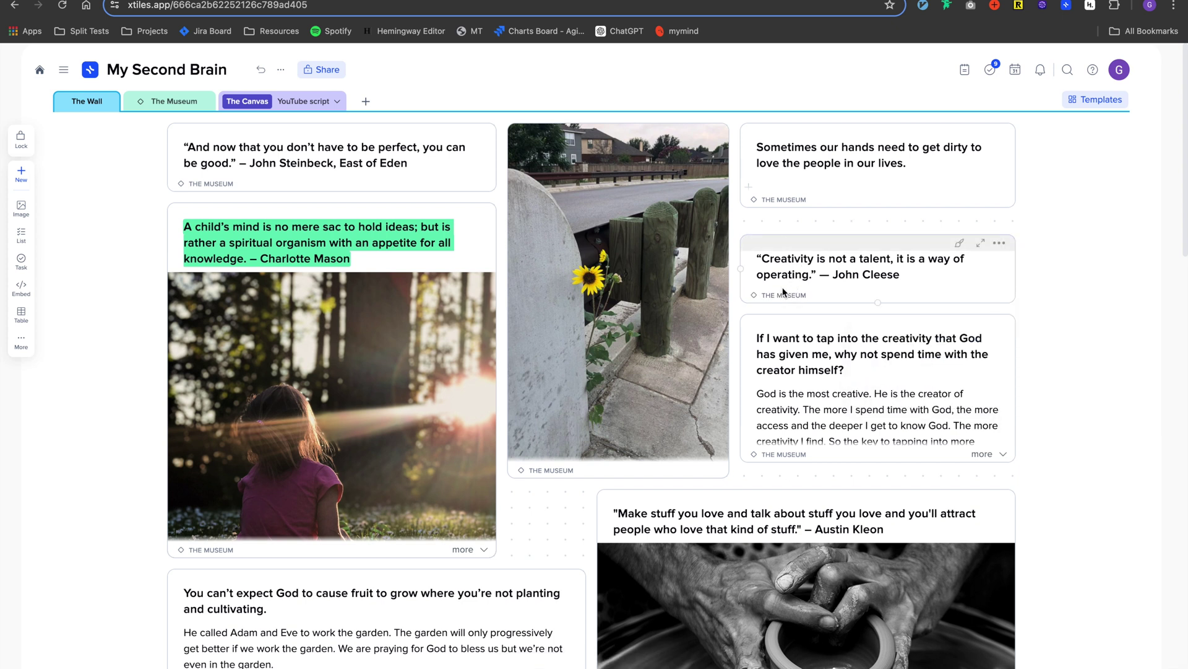
- Remove the empty row above the John Cleese quote from The Museum collection
click(188, 107)
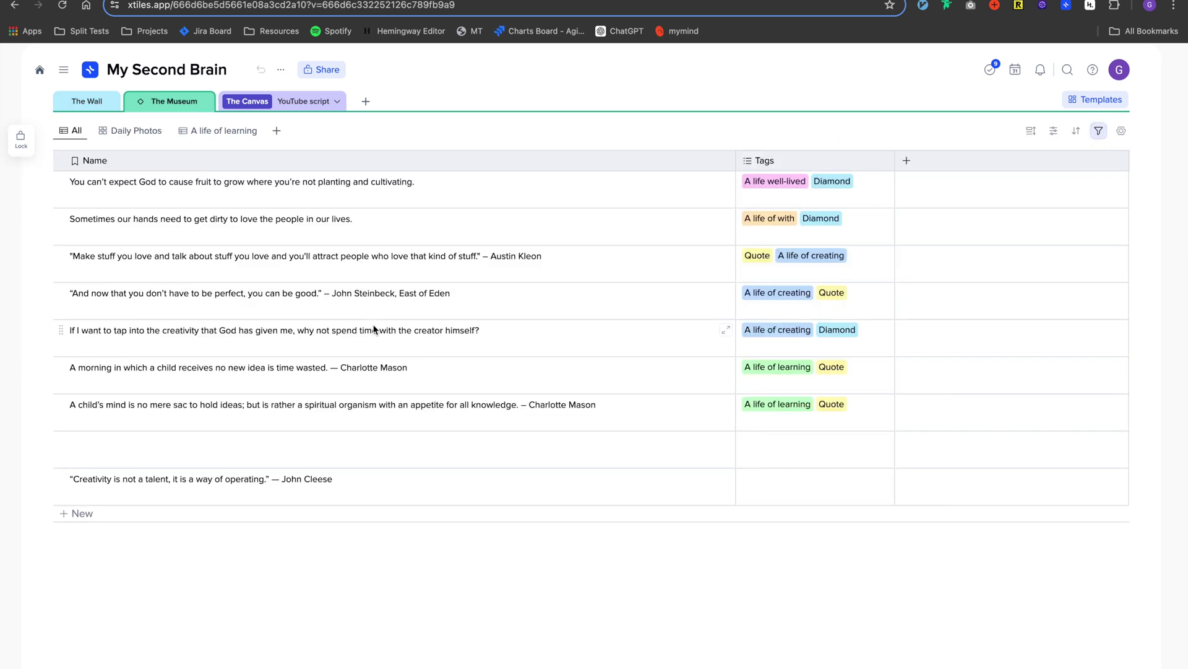
click(60, 443)
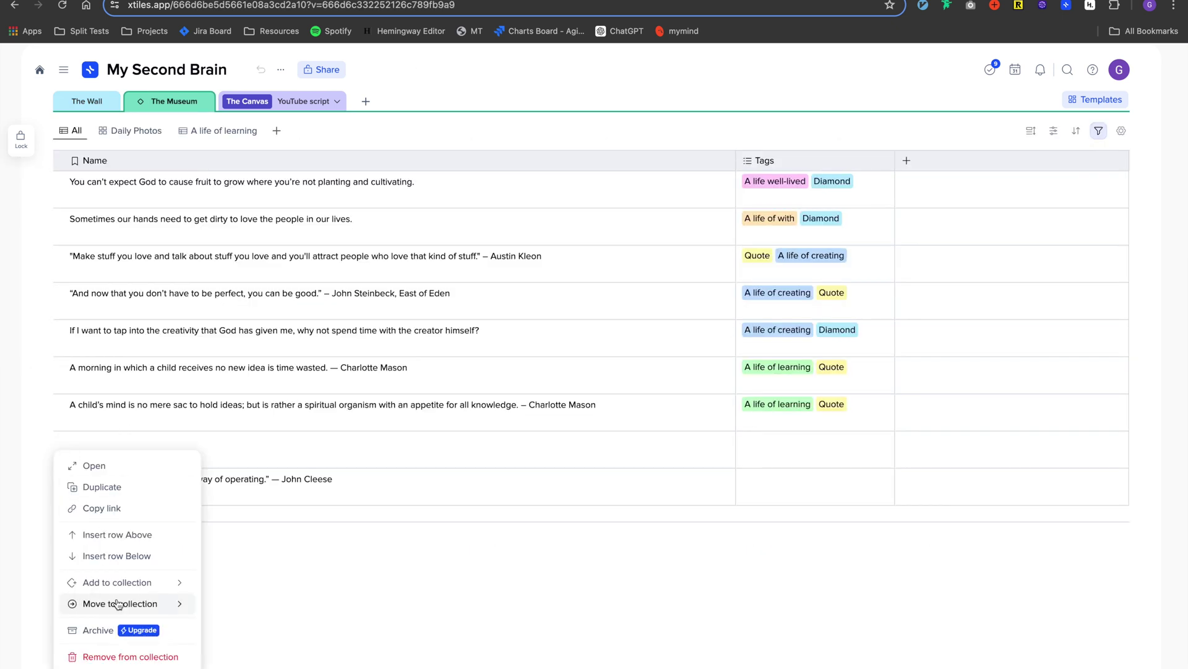
click(102, 656)
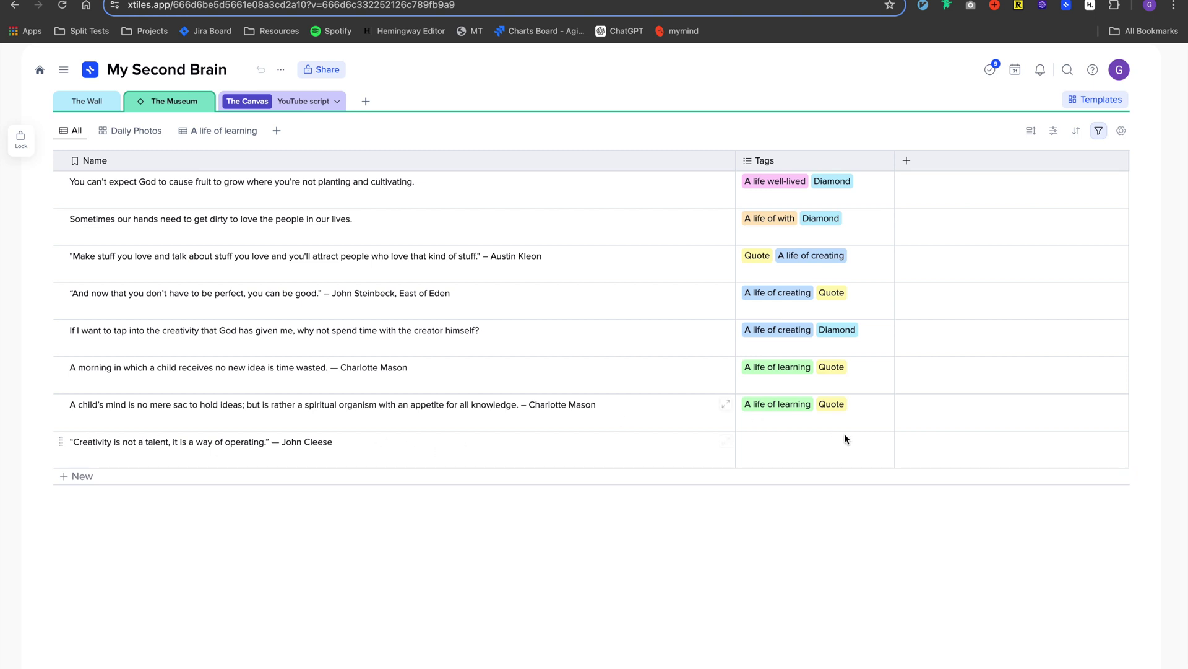
- Tag the John Cleese quote in The Museum with Quote and A life of creating
click(785, 447)
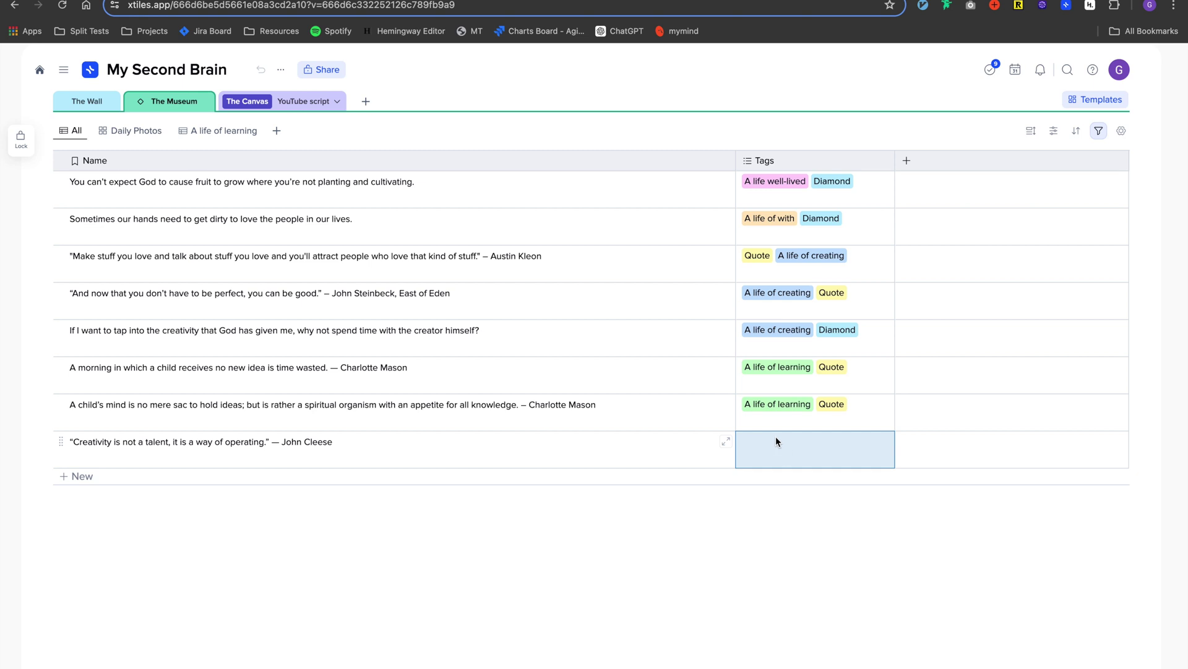
click(775, 436)
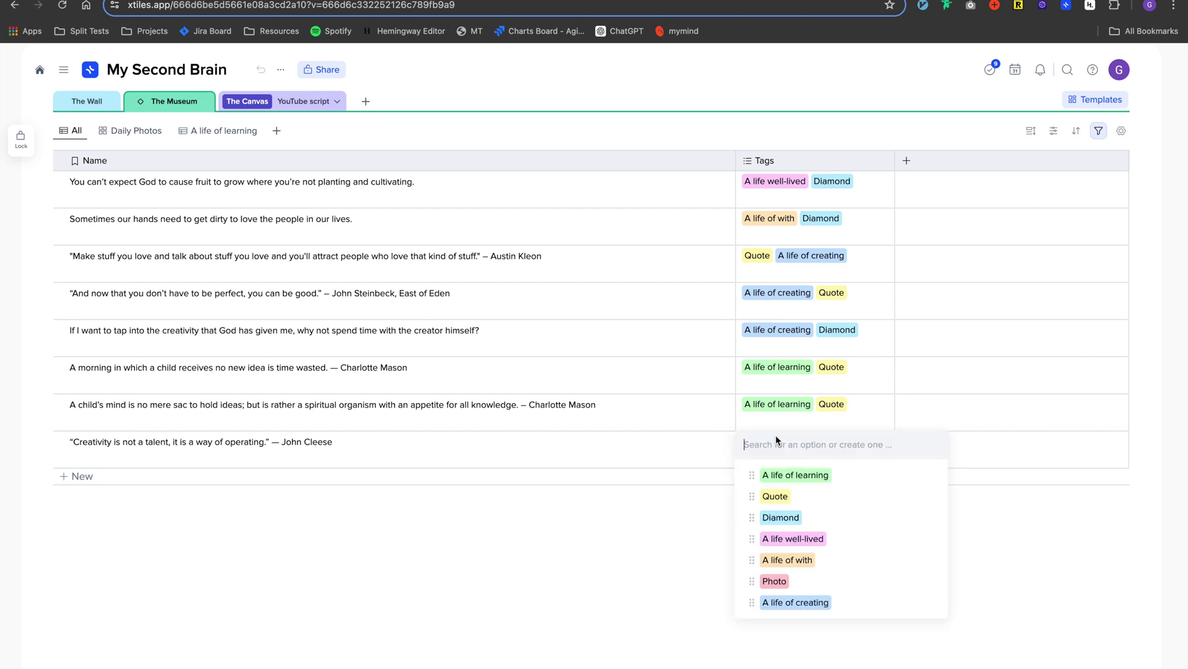
click(776, 497)
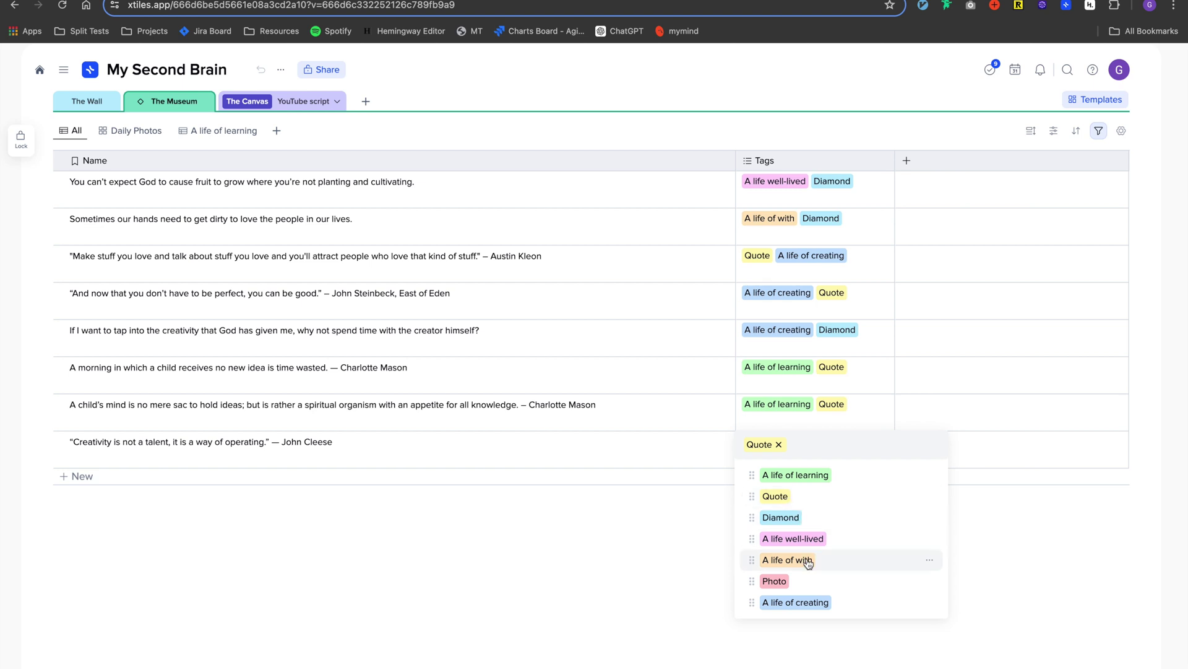
click(796, 602)
key(Escape)
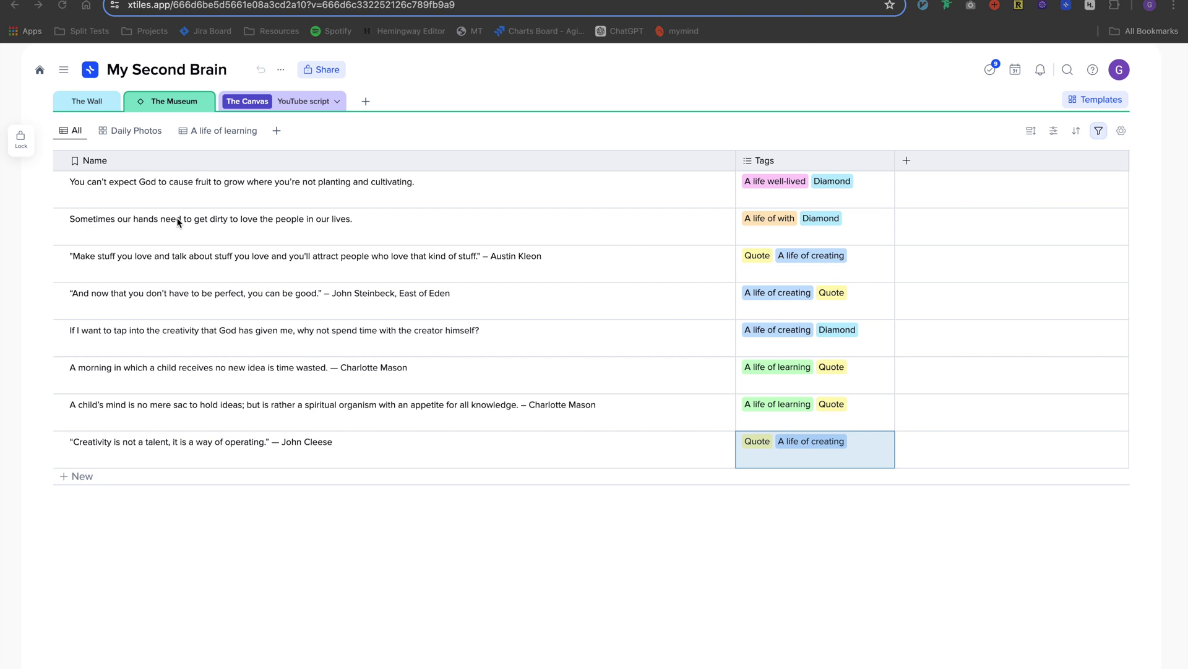
- Look through the quote, note and photo tiles on The Wall
click(87, 100)
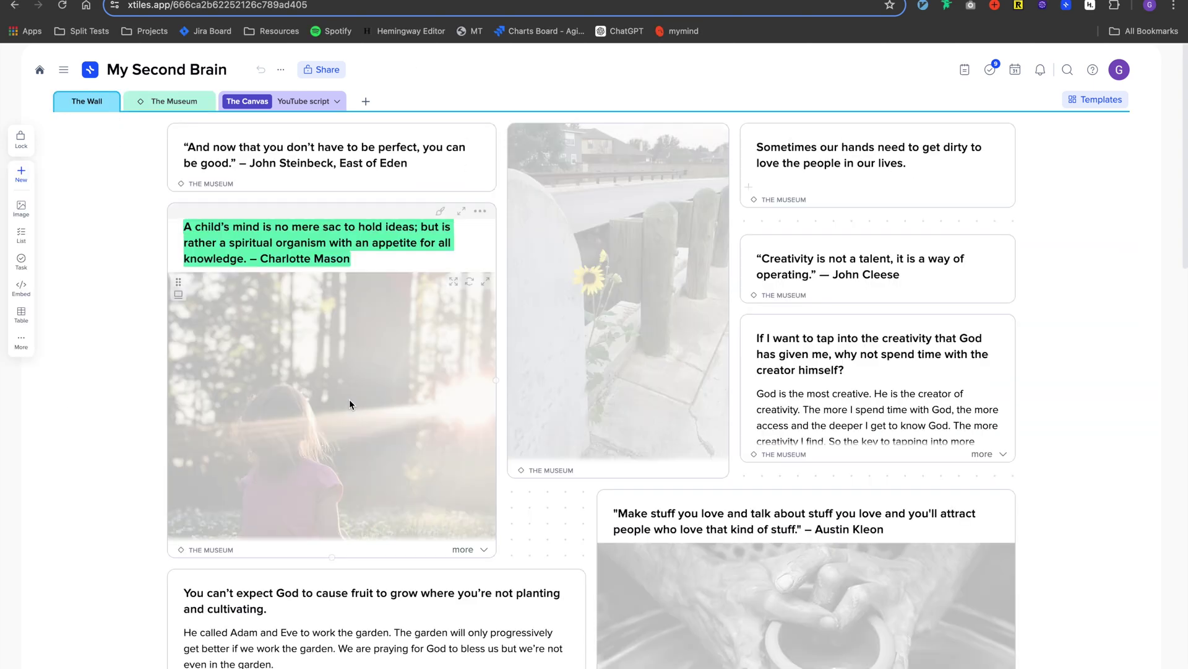
scroll(634, 327, down, 10)
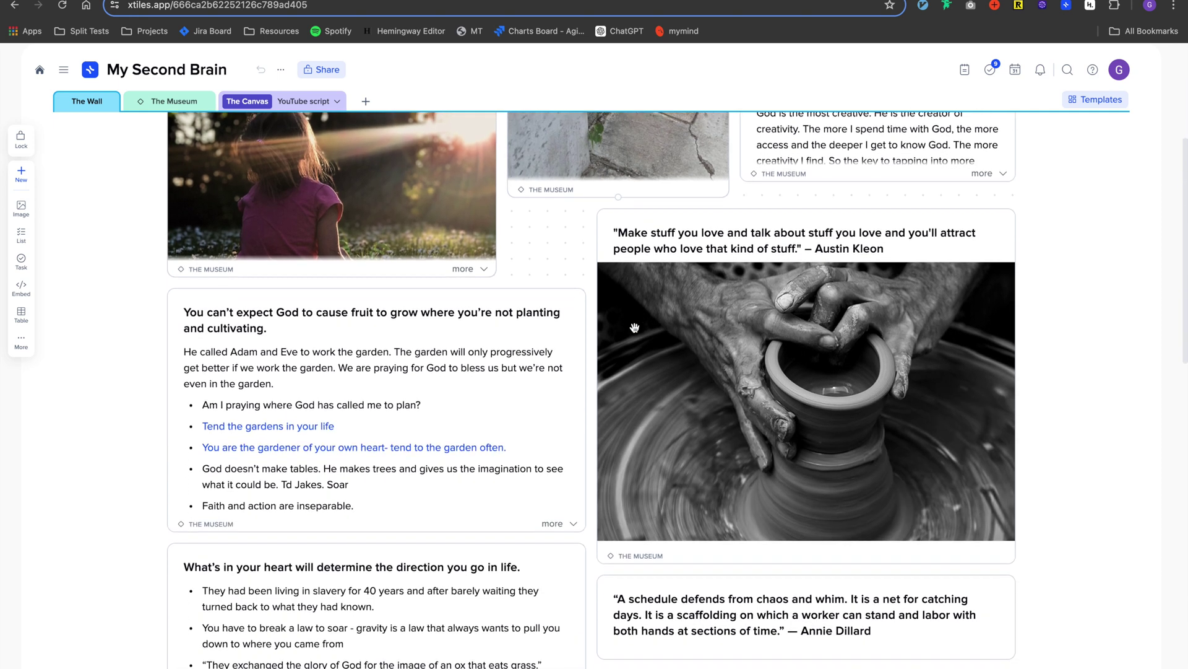
scroll(669, 414, down, 2)
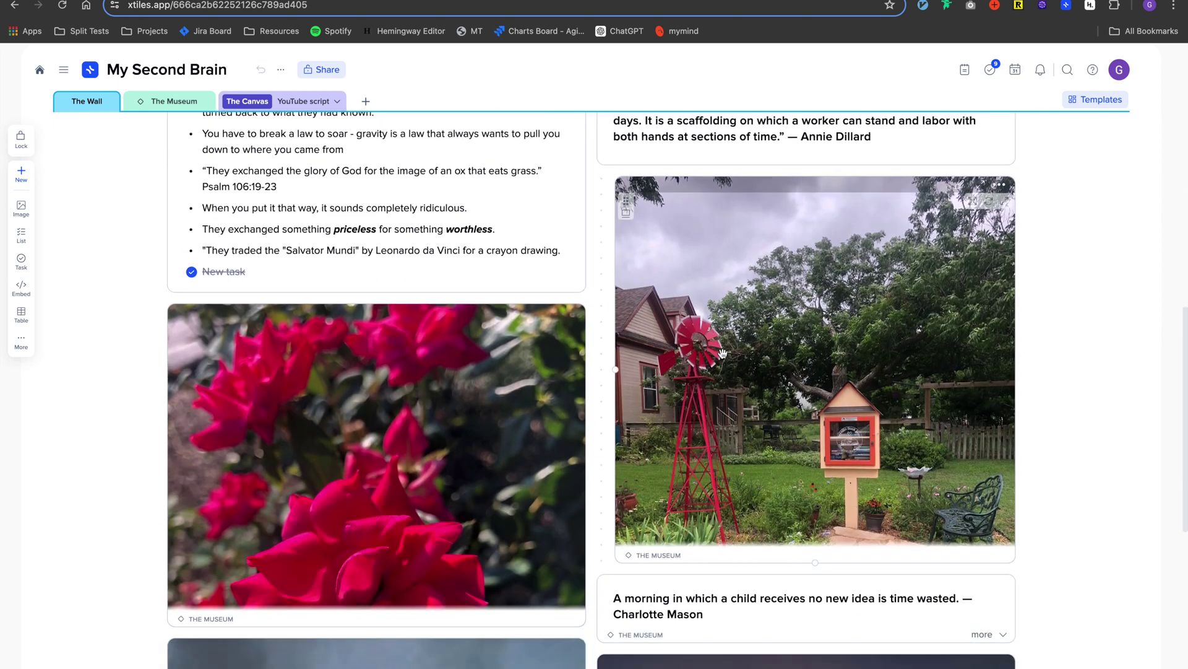
scroll(723, 353, up, 7)
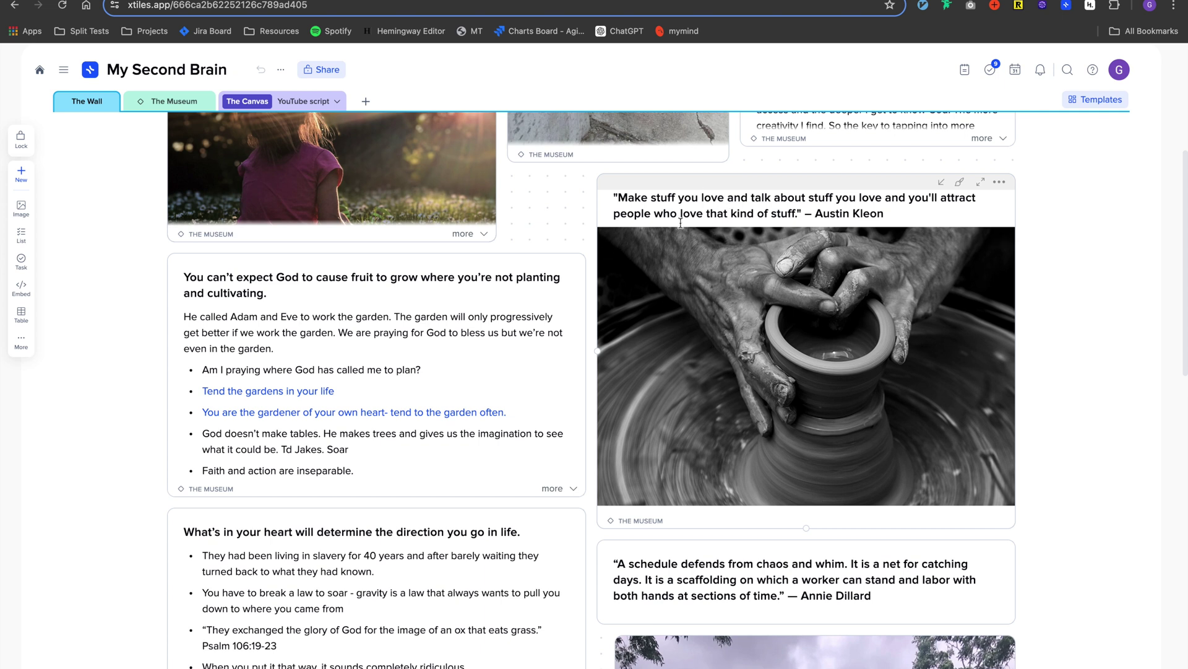
scroll(698, 286, down, 8)
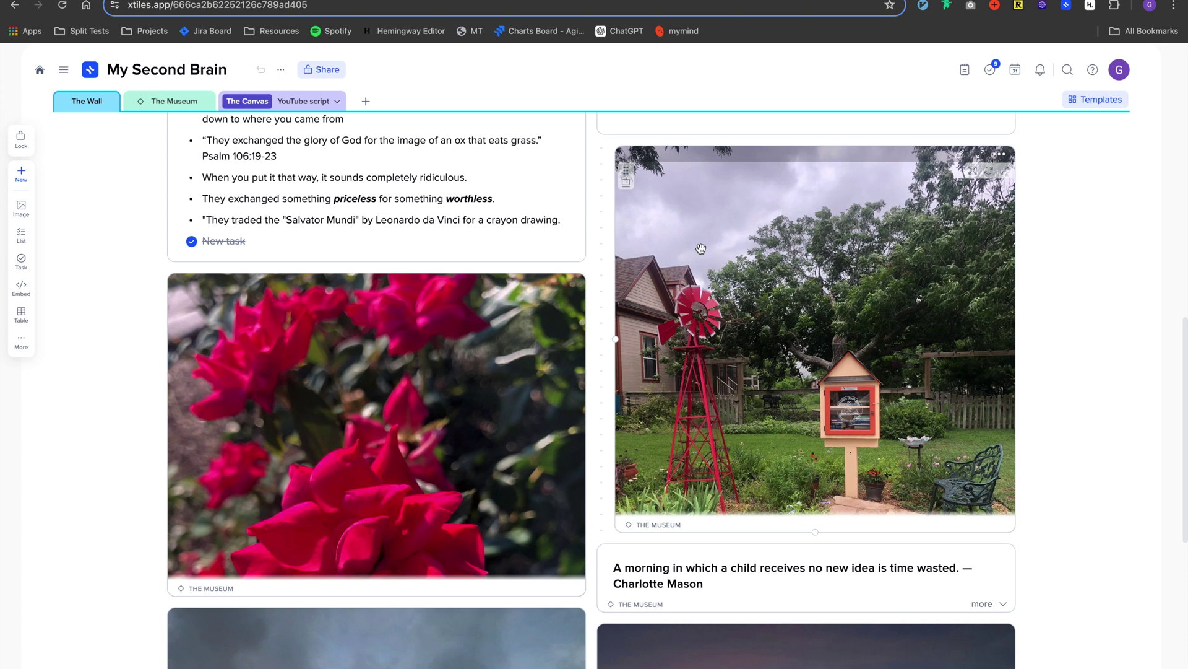
scroll(502, 374, down, 5)
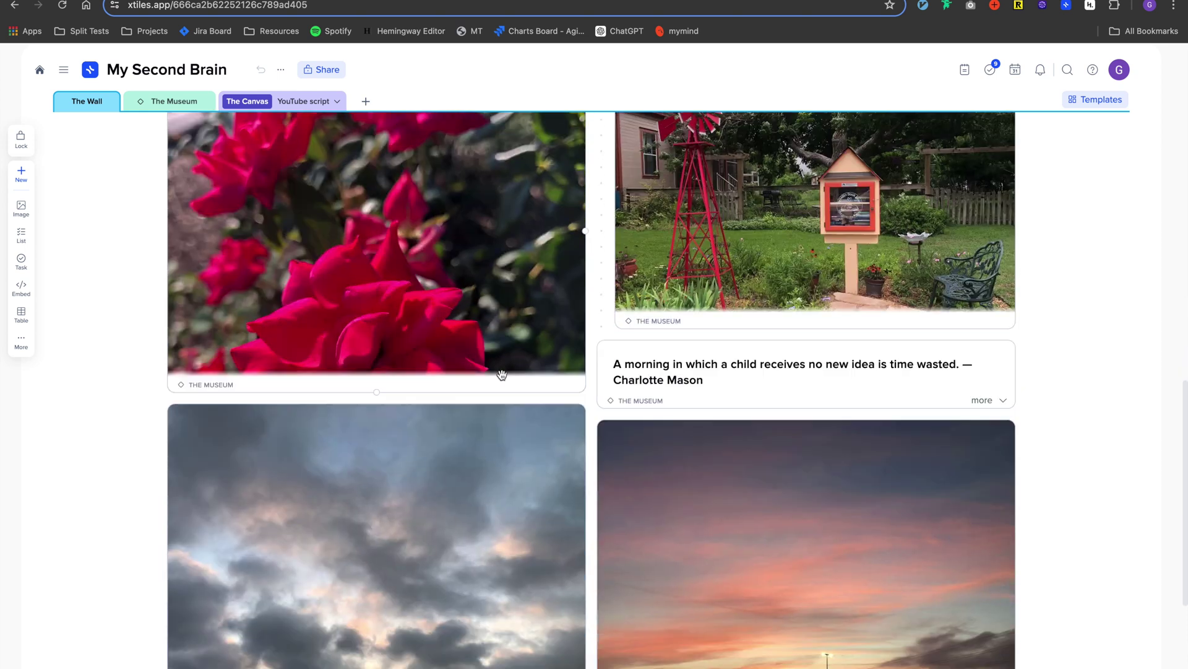
scroll(719, 451, up, 10)
scroll(720, 449, up, 8)
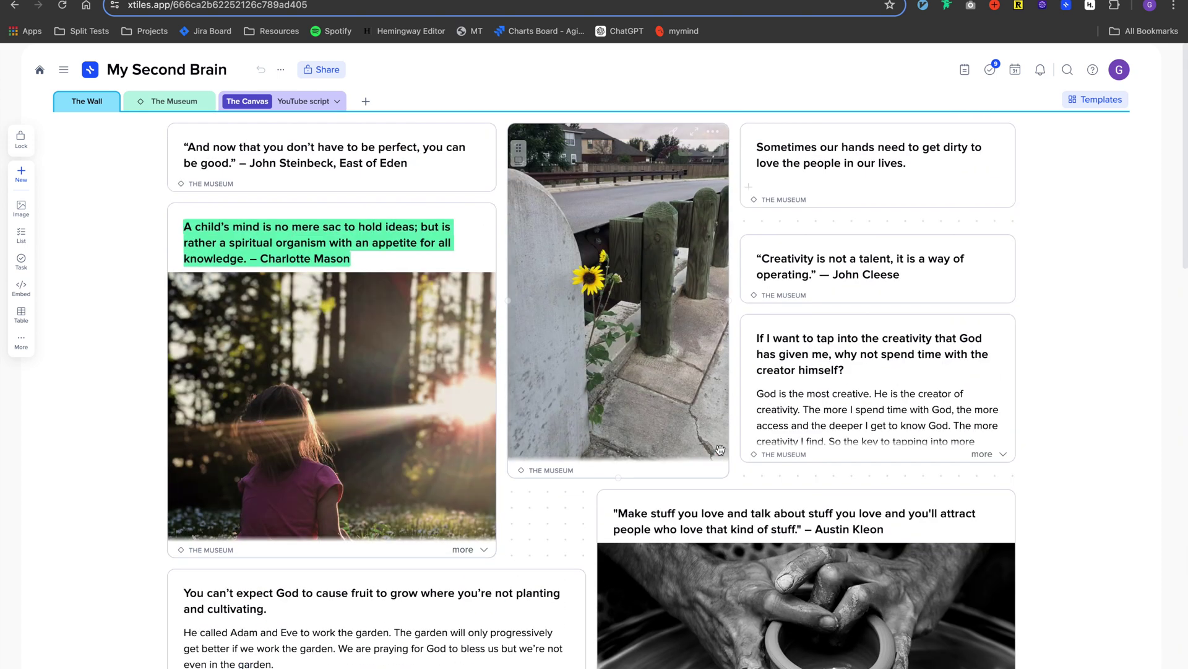
- Check the tag filter and its condition options on The Museum's All view
click(188, 102)
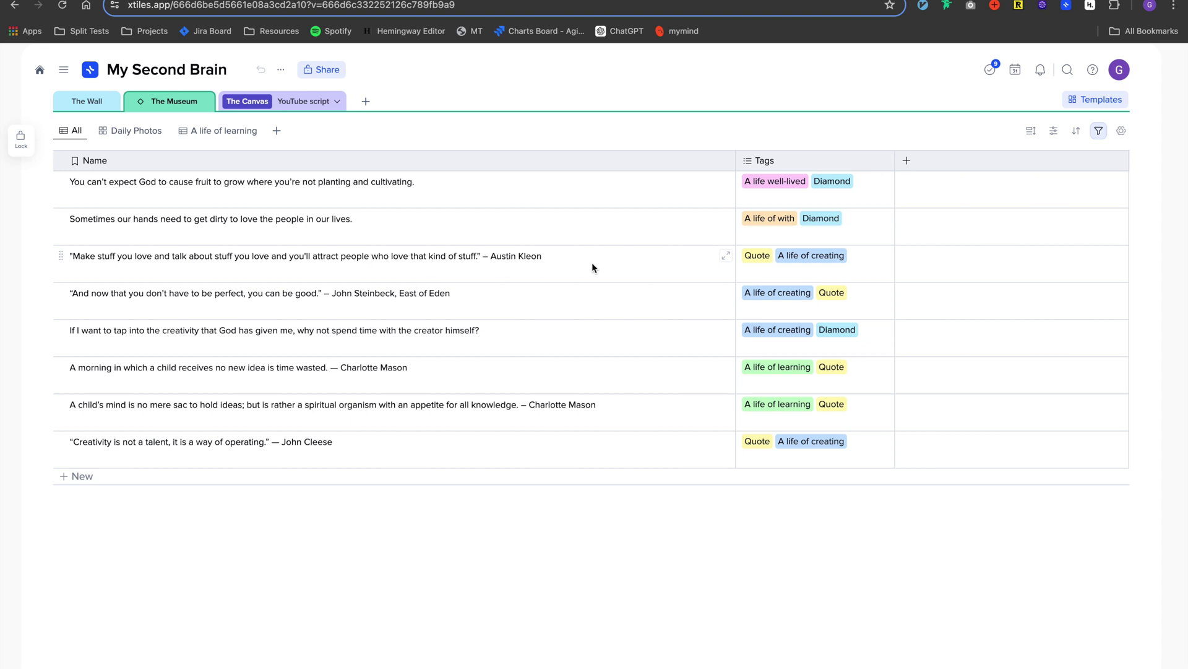
click(1100, 131)
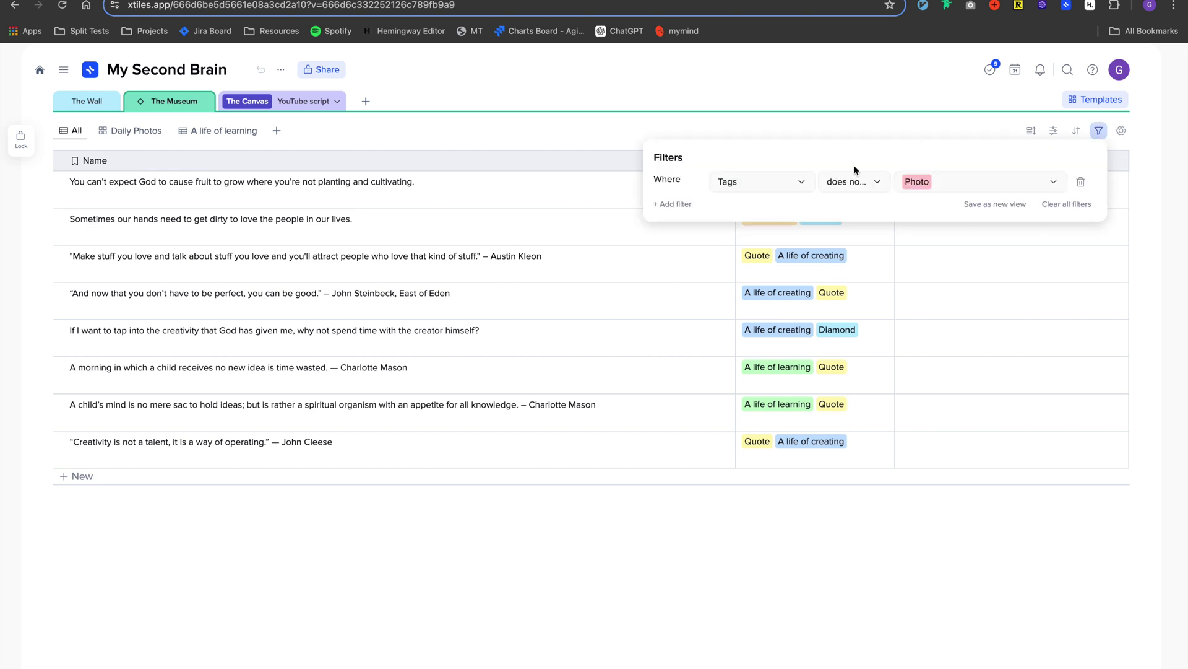
click(851, 186)
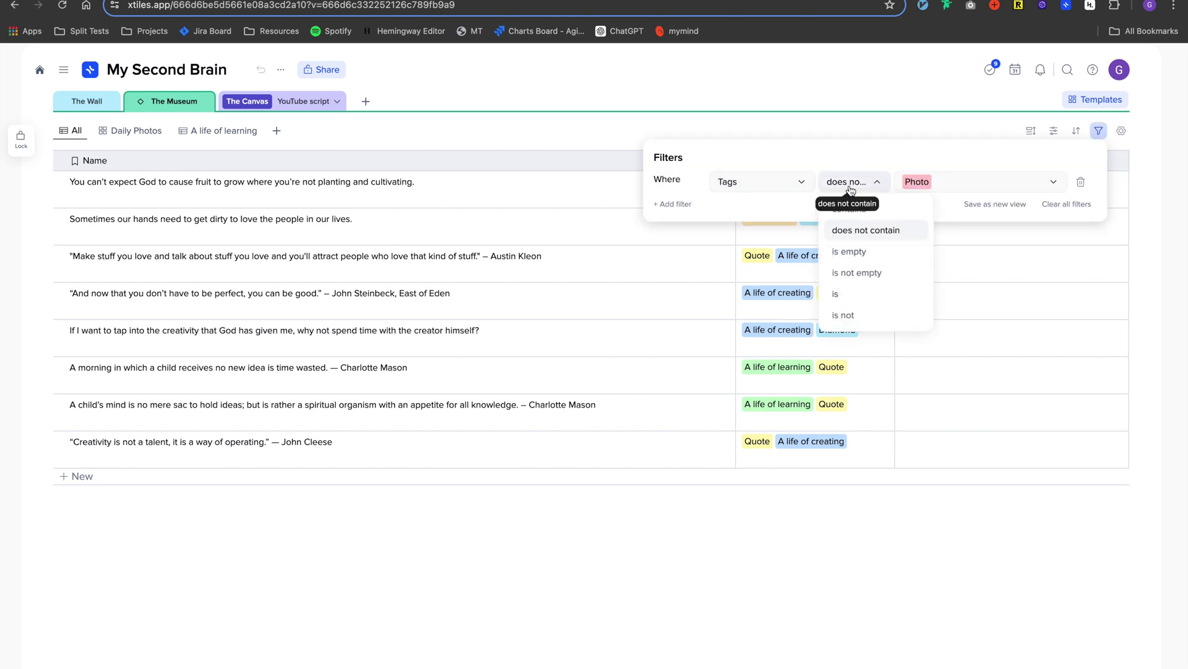
click(922, 182)
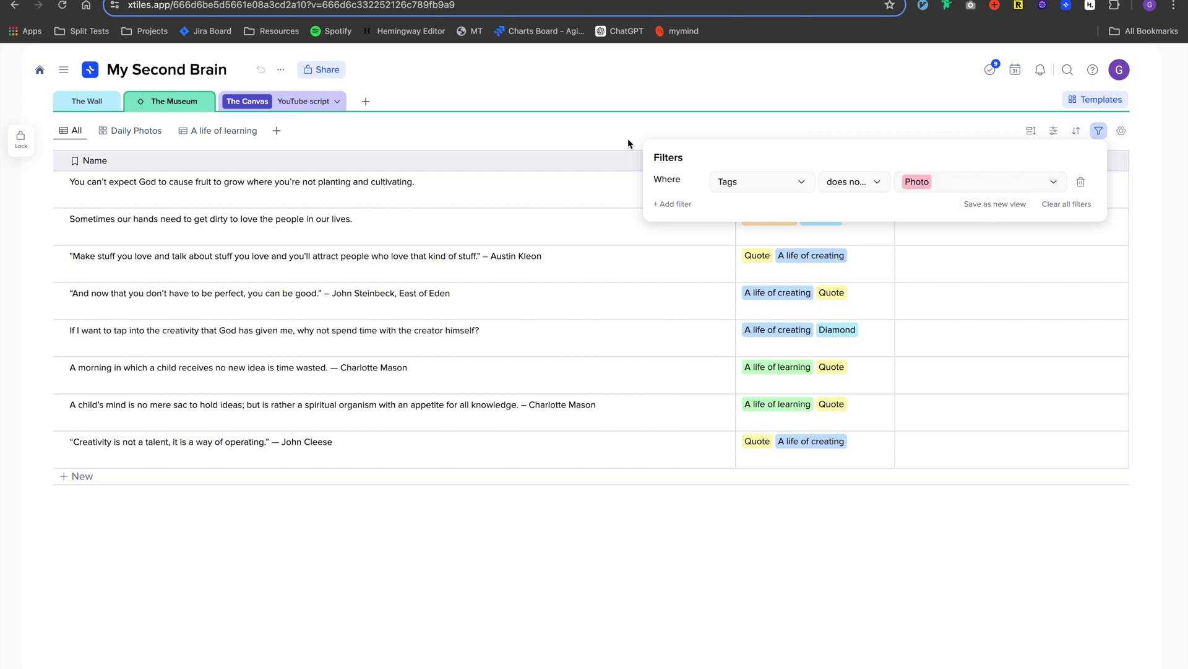
click(473, 112)
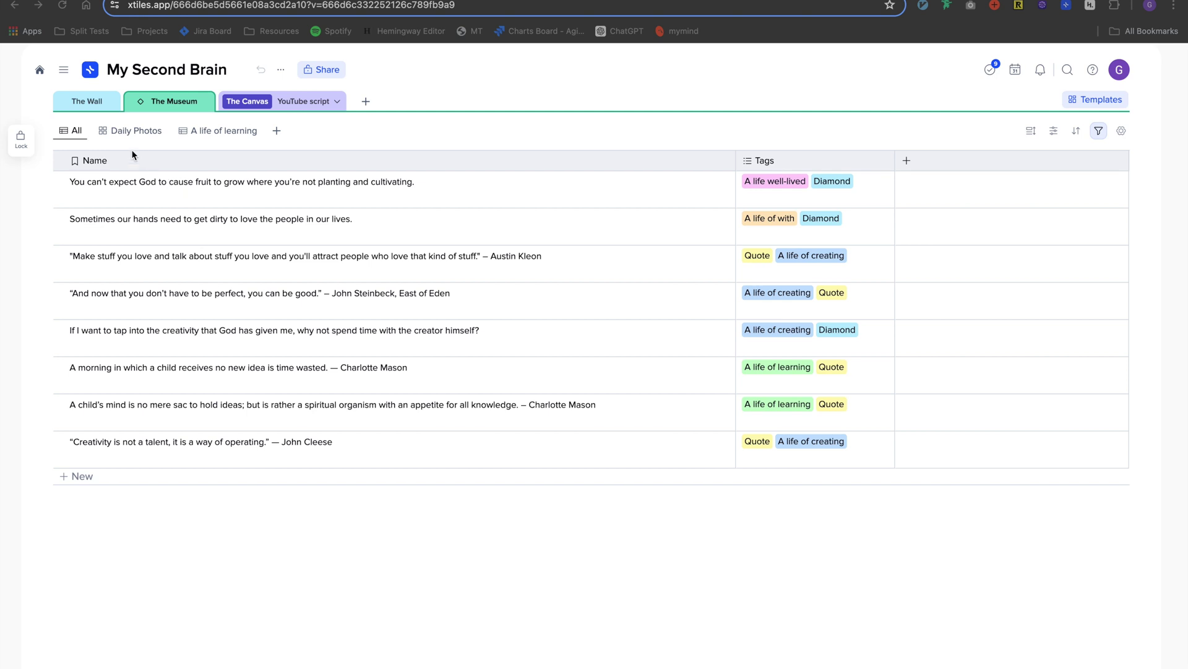
- View The Museum's Daily Photos and A life of learning views, and return to the All view
click(126, 131)
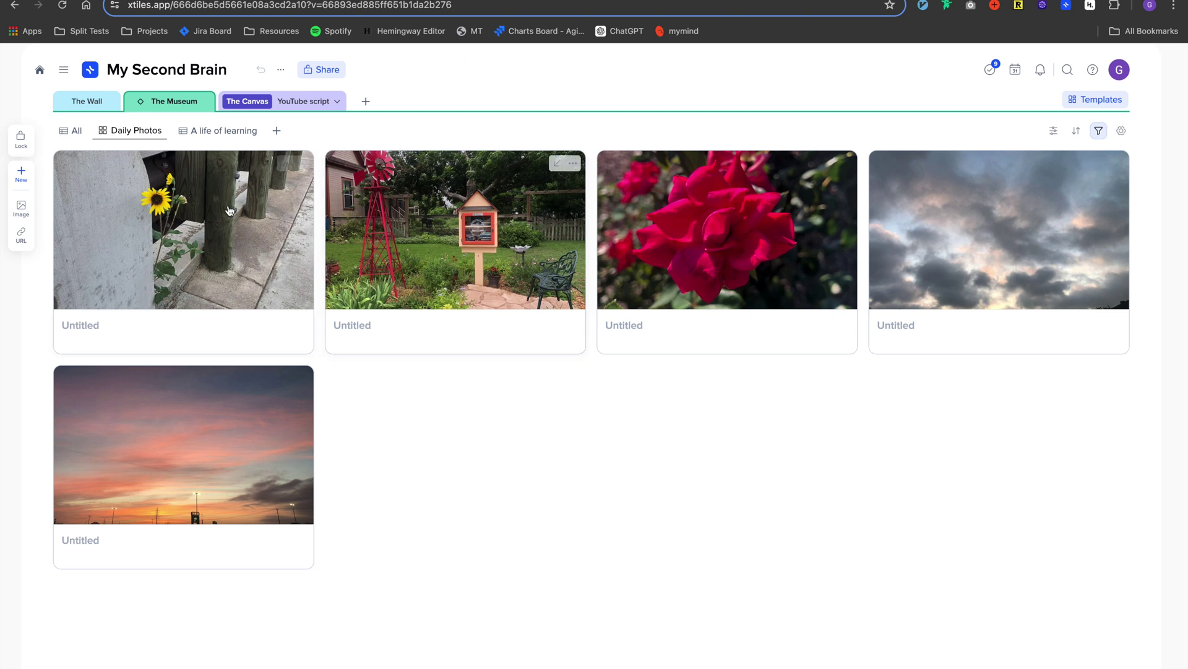
click(210, 138)
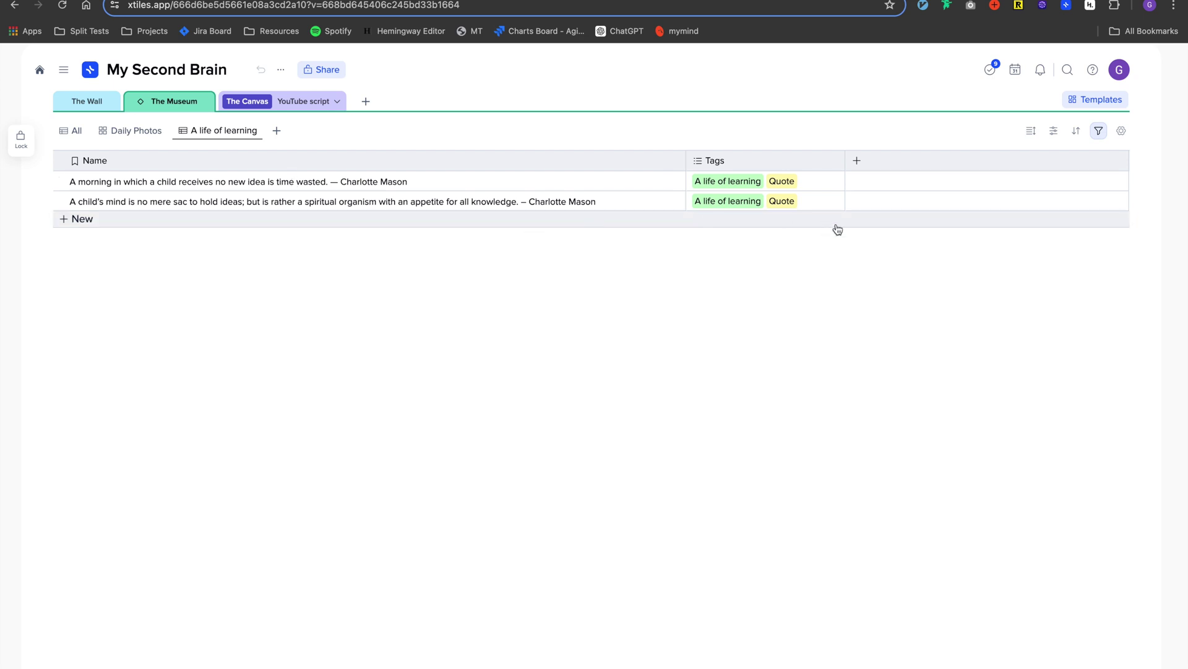
click(72, 131)
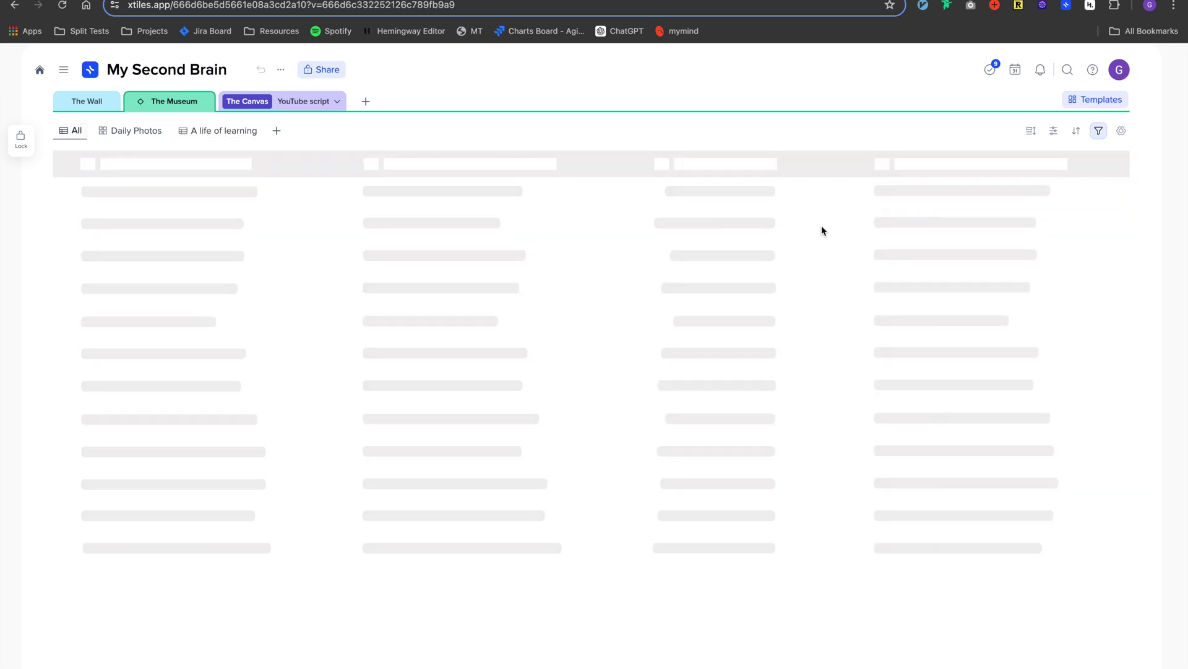
- Add a second filter to The Museum's All view so that Tags is A life of creating
click(1100, 131)
click(672, 203)
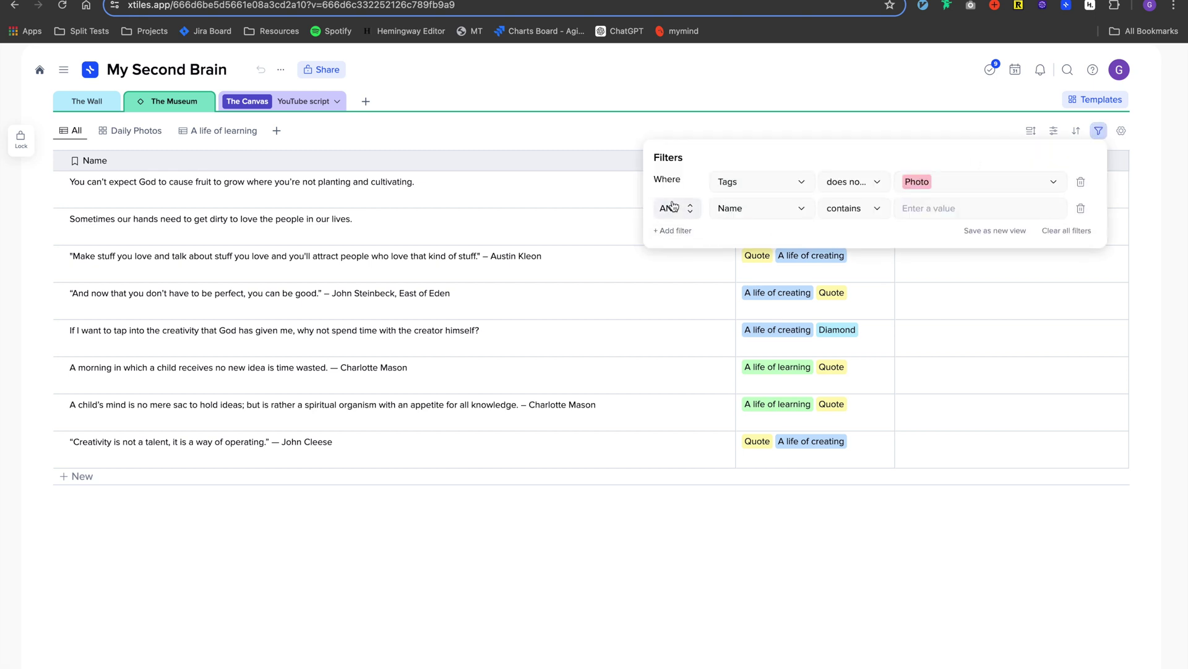
click(745, 214)
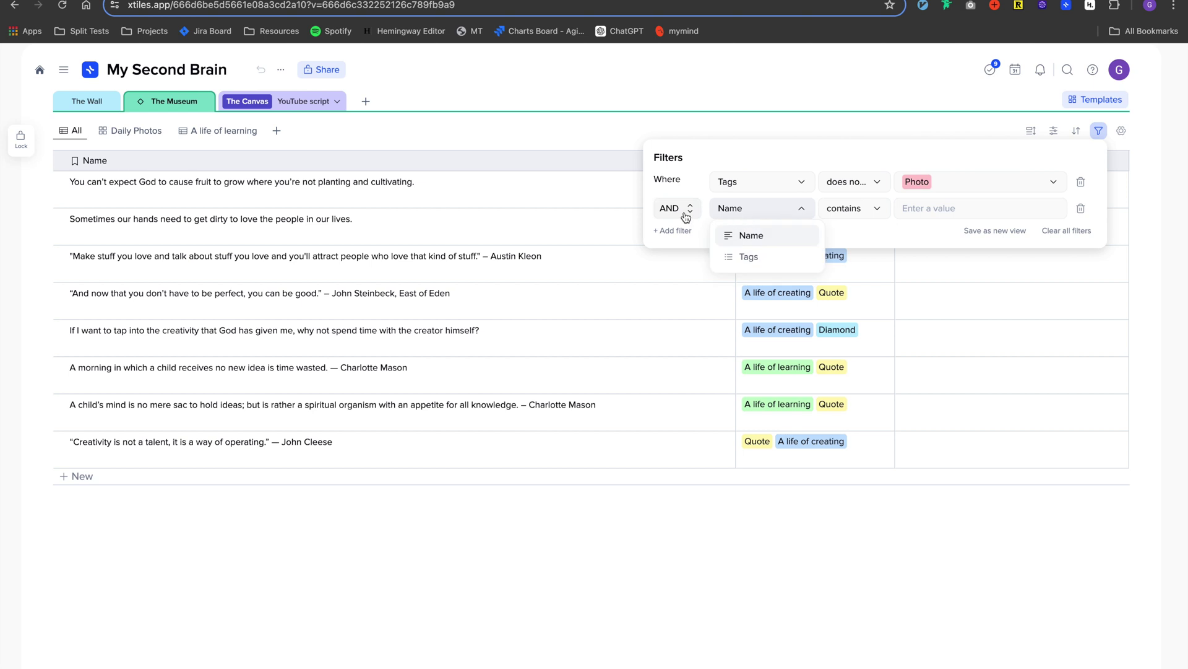
click(686, 218)
click(750, 214)
click(757, 256)
click(858, 212)
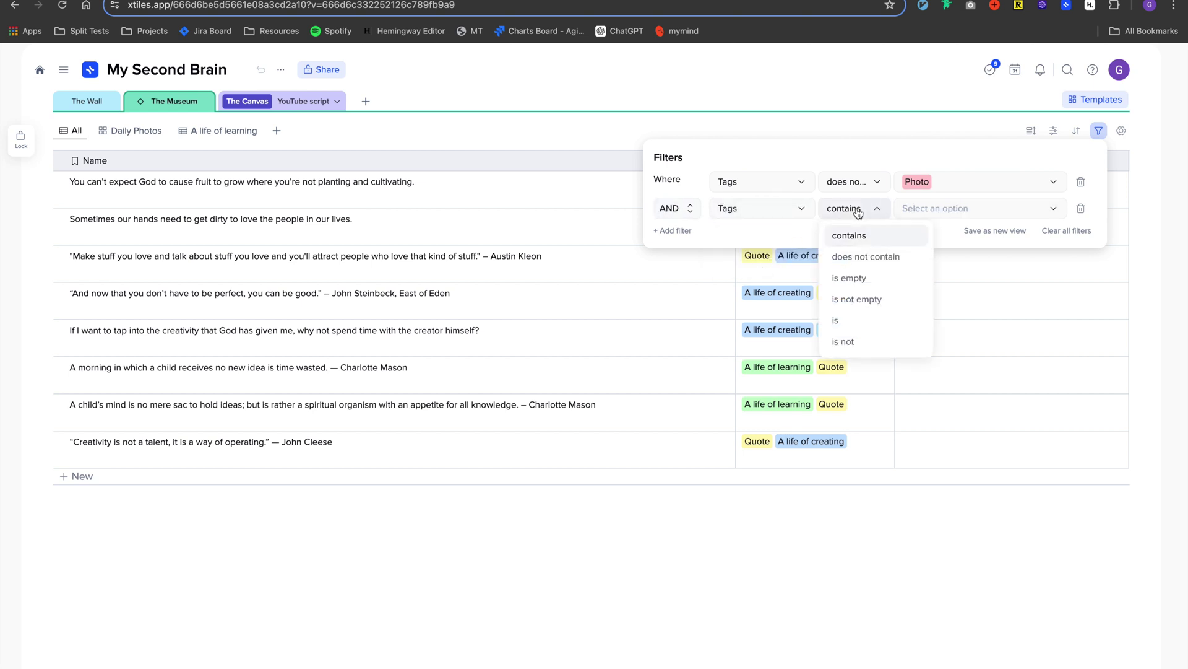
click(937, 208)
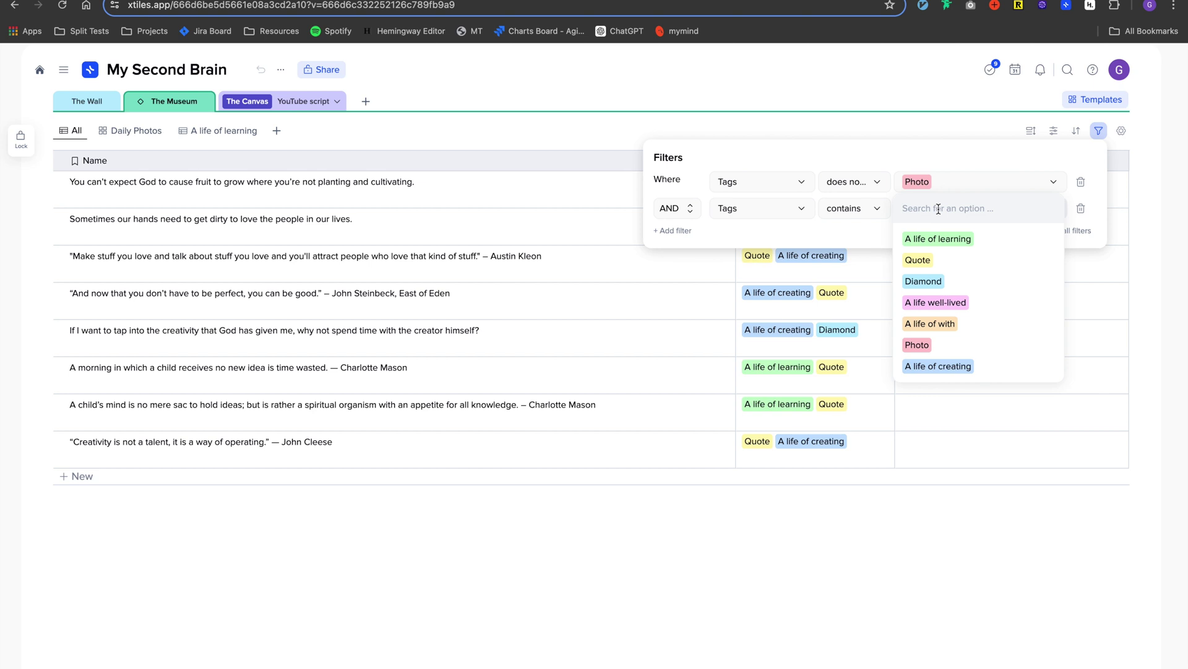
click(885, 208)
click(861, 321)
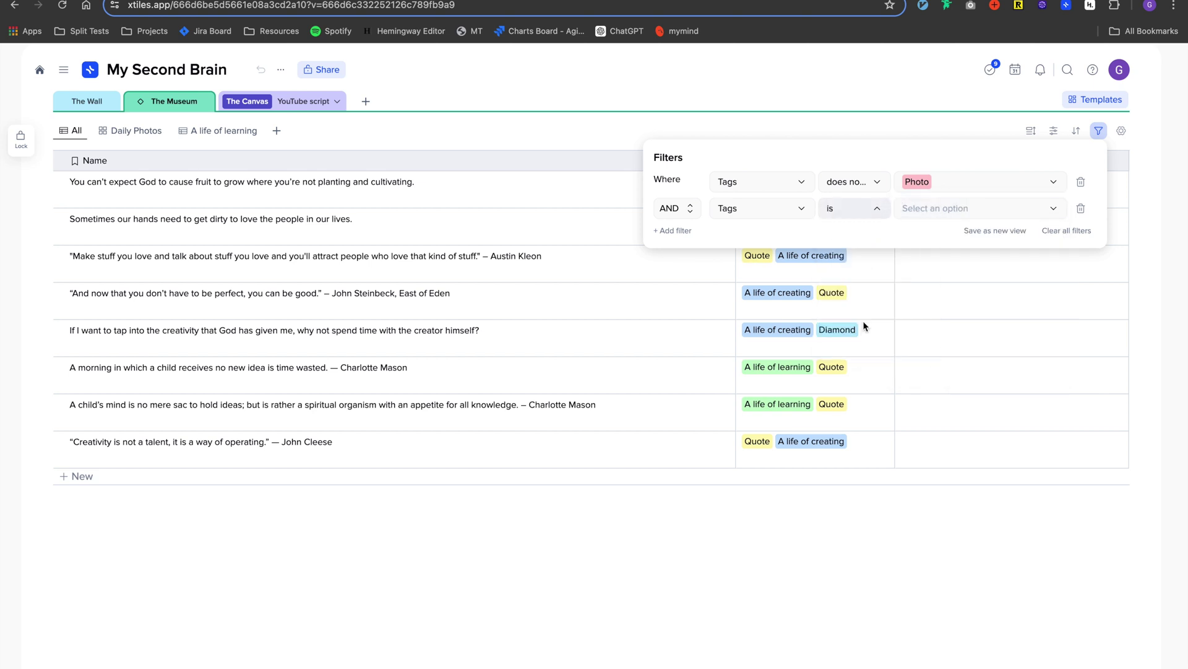
click(926, 220)
click(939, 366)
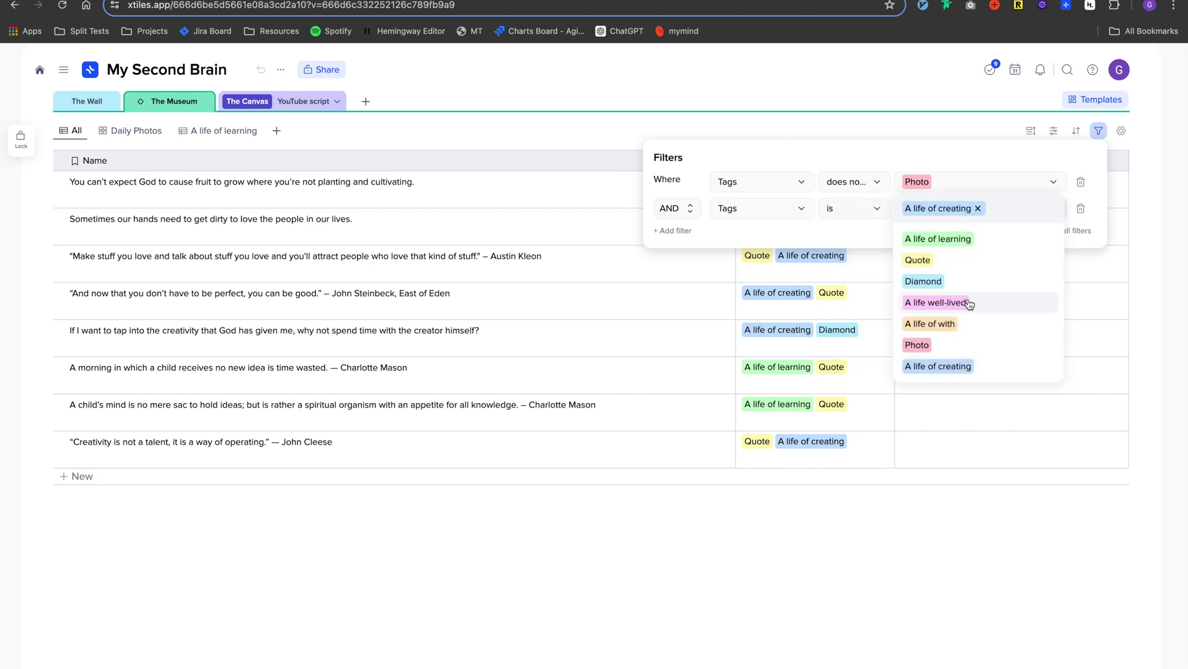
click(868, 238)
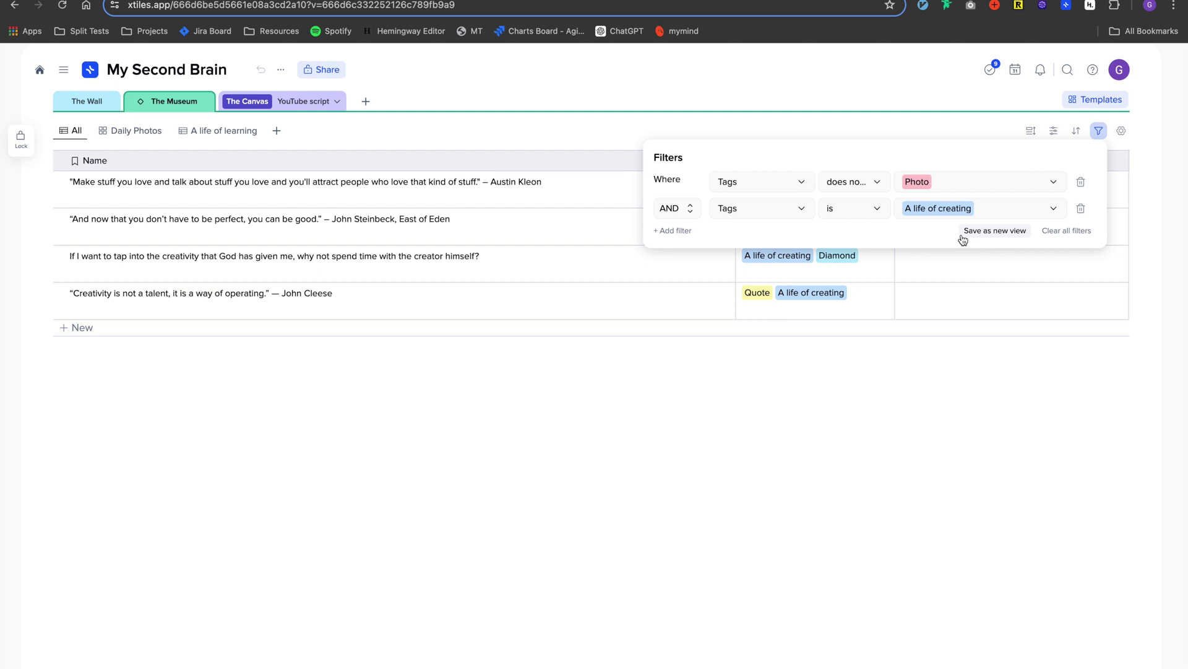
- Save the filtered entries as a new view named "A life of creating" and widen its Name column to show the full quotes
click(994, 231)
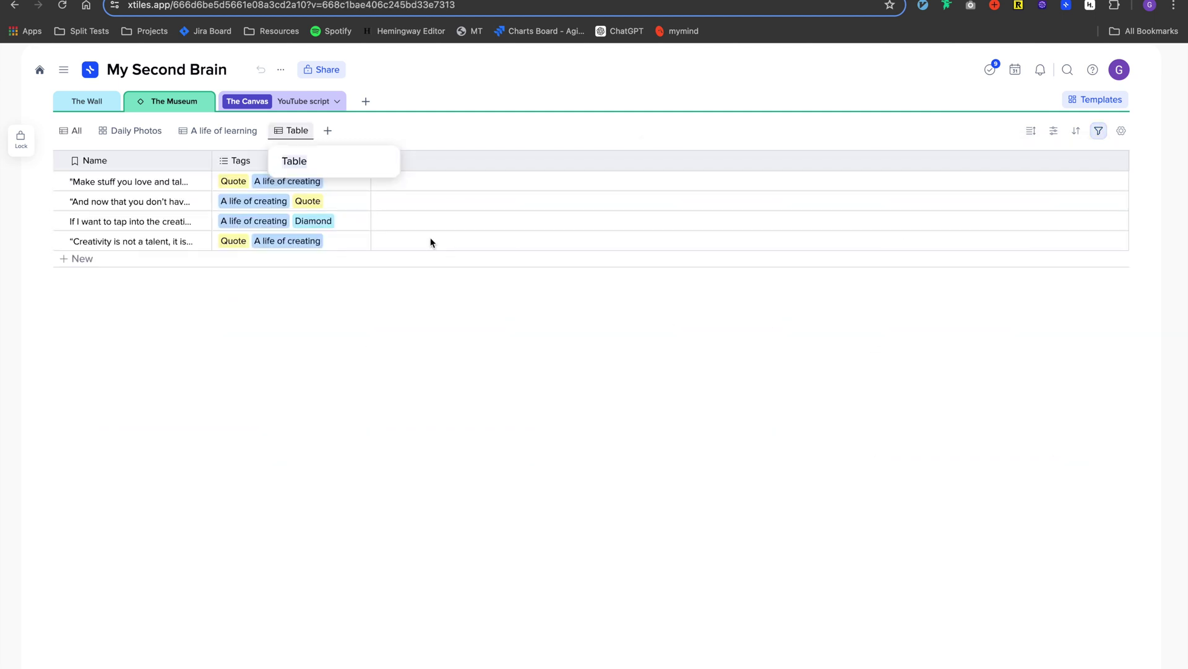
text(A life of creatin)
key(BackSpace)
key(BackSpace)
key(BackSpace)
key(BackSpace)
text(eating)
key(Return)
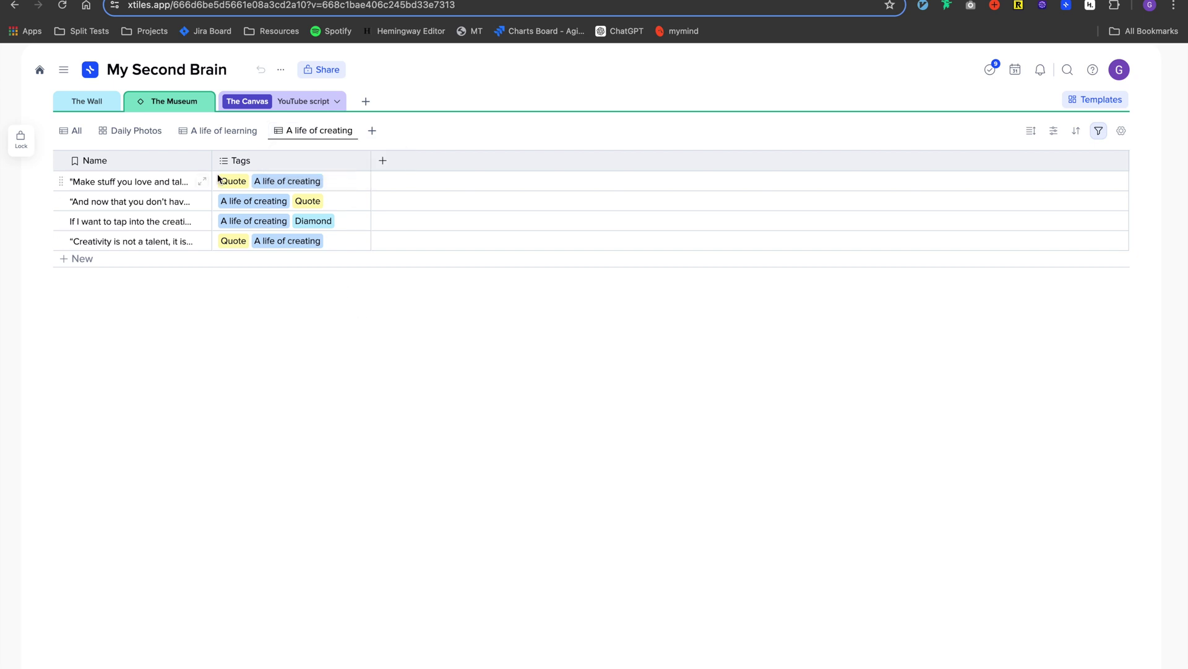
drag(211, 161, 674, 181)
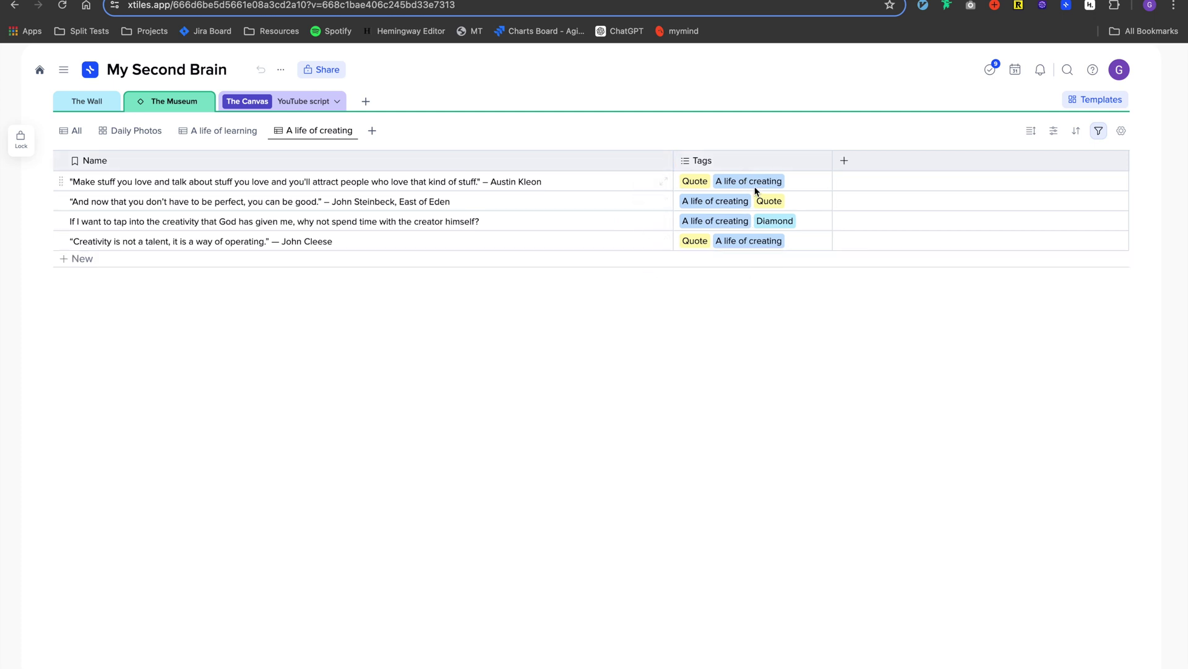
- Compare The Museum's A life of learning, A life of creating and Daily Photos views
click(225, 133)
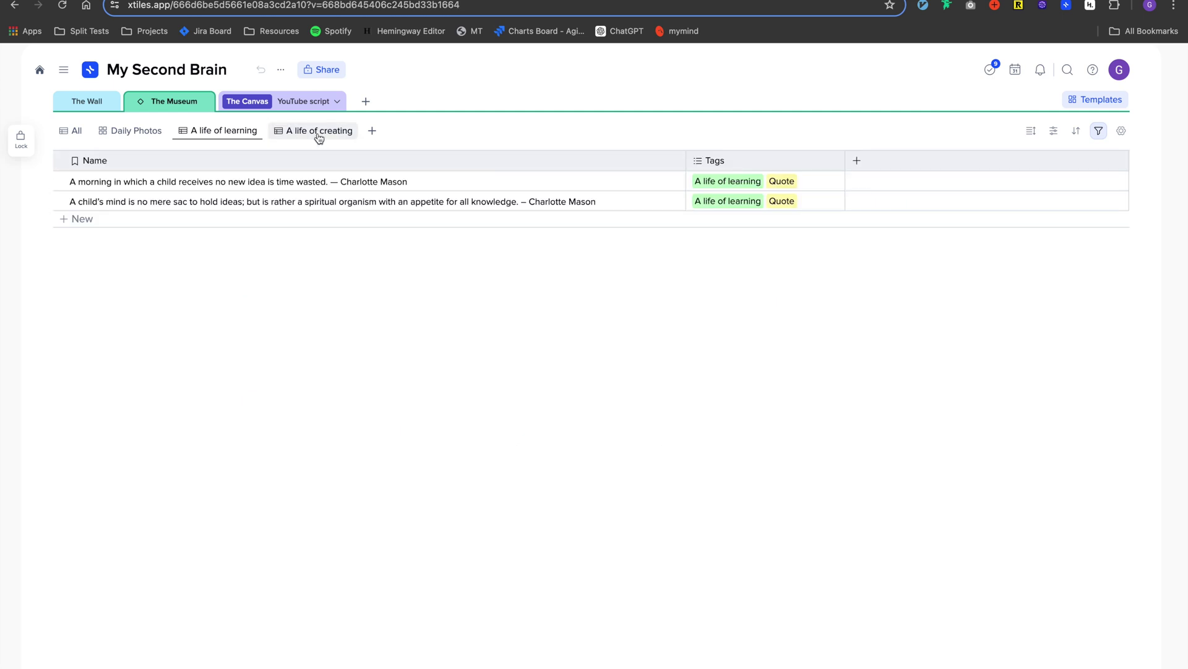
click(319, 134)
click(136, 136)
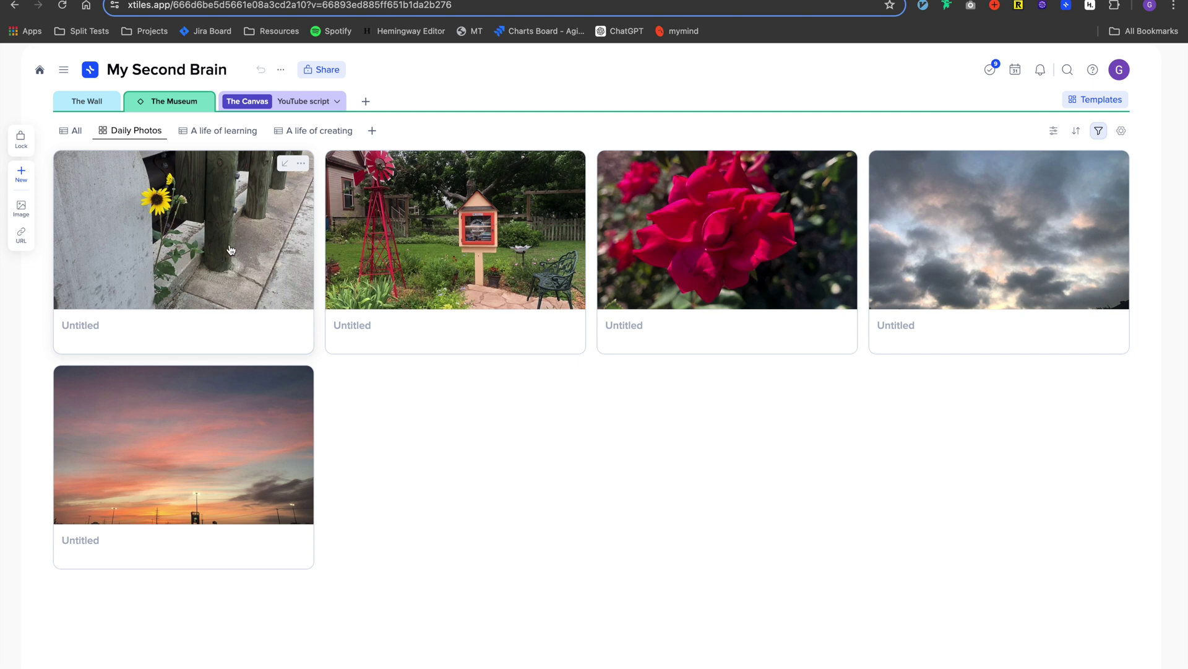
- Remove the A life of creating tag filter from The Museum's All view
click(76, 132)
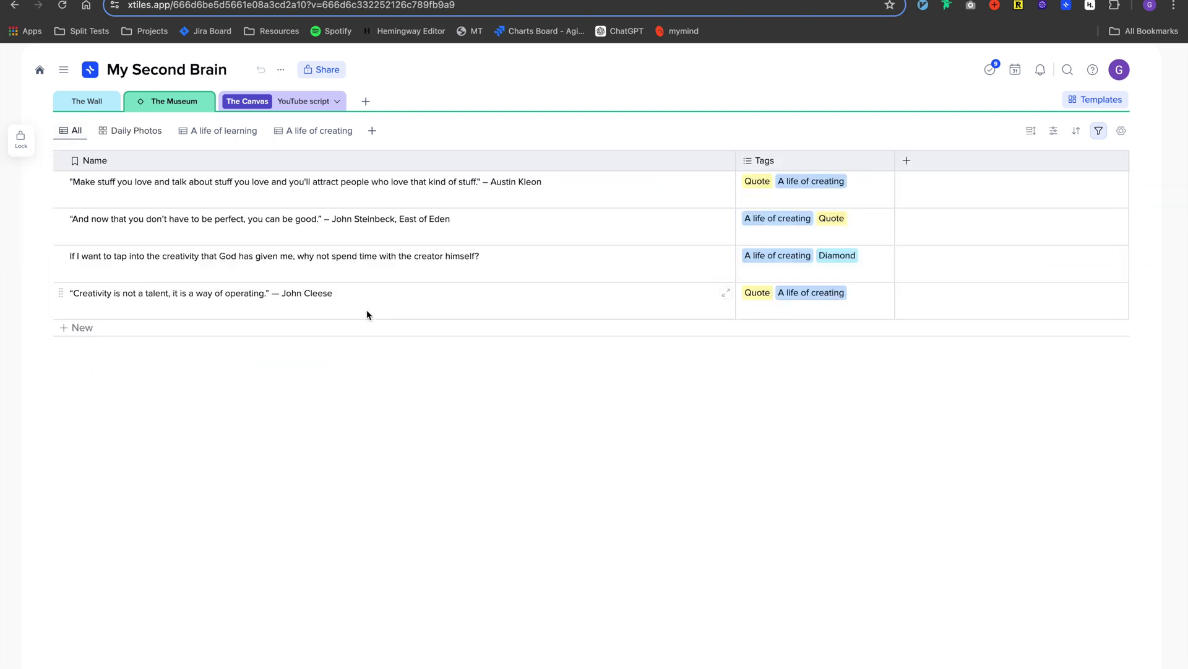
click(1100, 131)
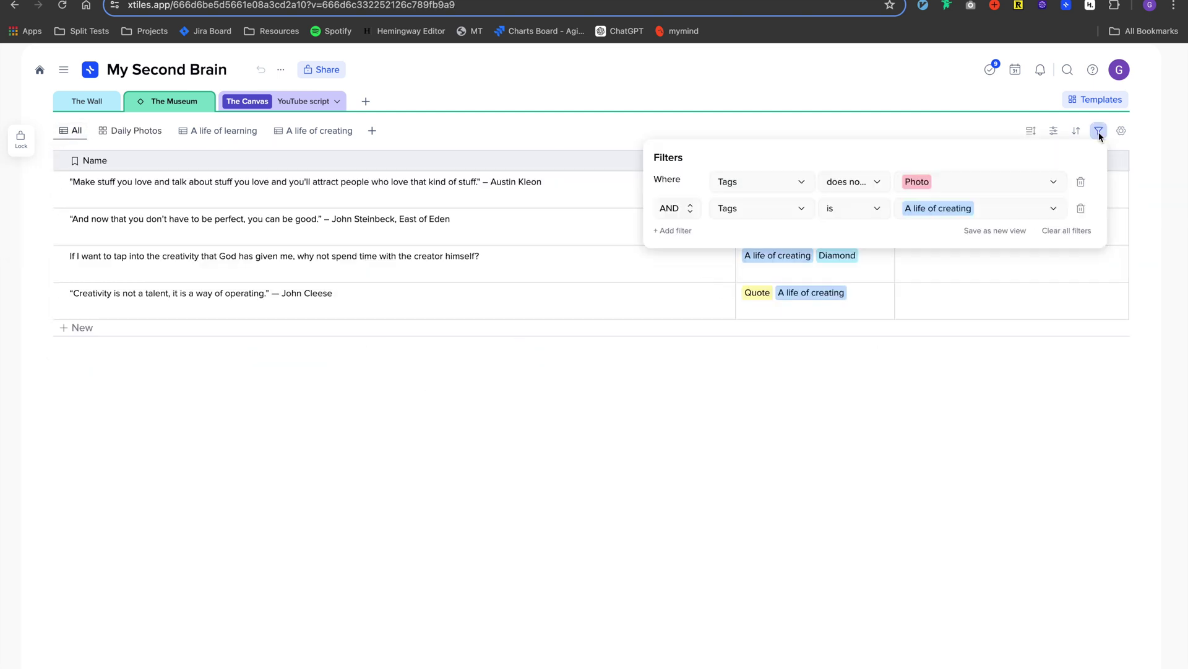
click(1081, 208)
click(628, 551)
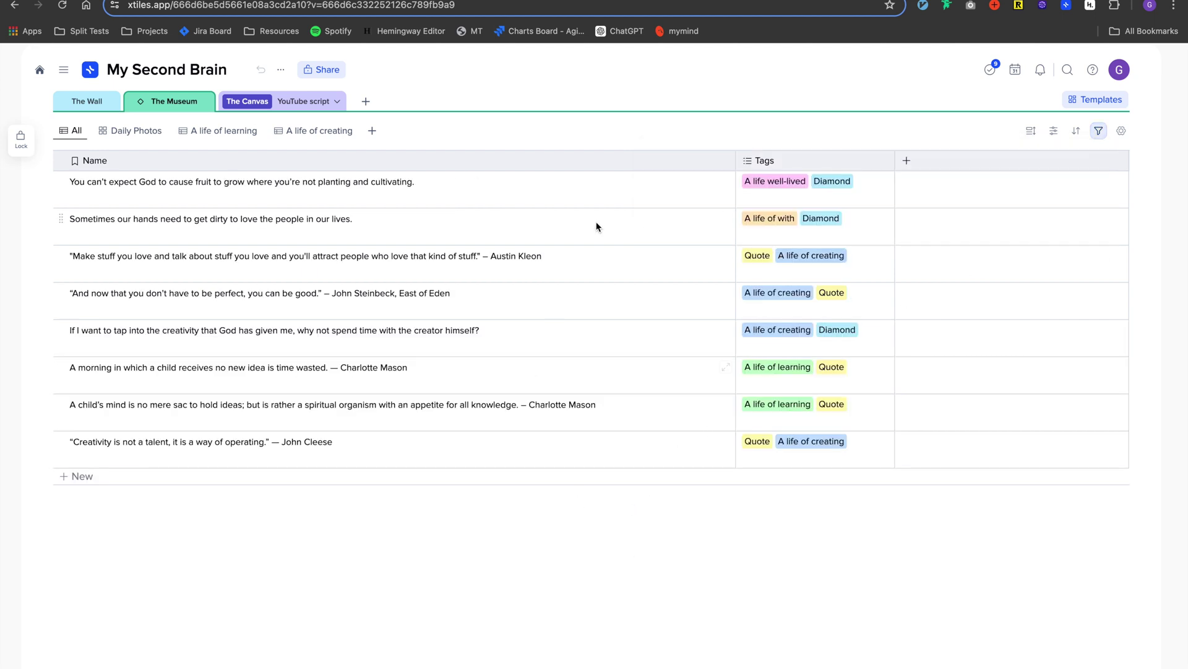
- Revisit The Wall and The Museum, and open the YouTube script page of The Canvas
click(88, 102)
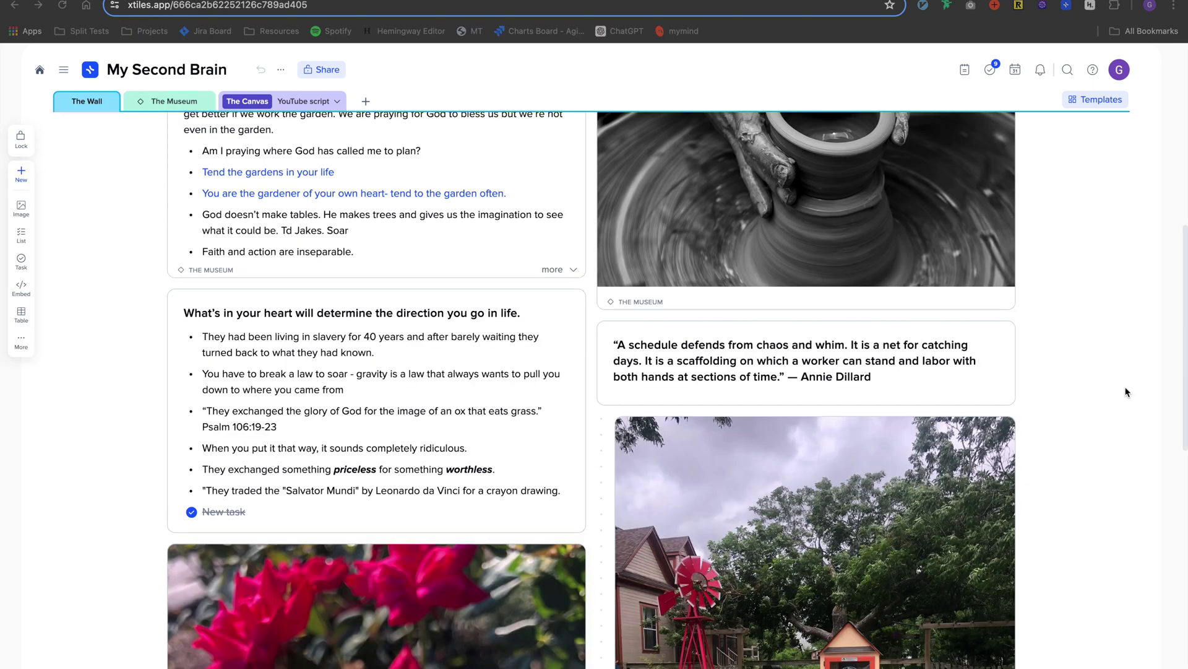
click(175, 104)
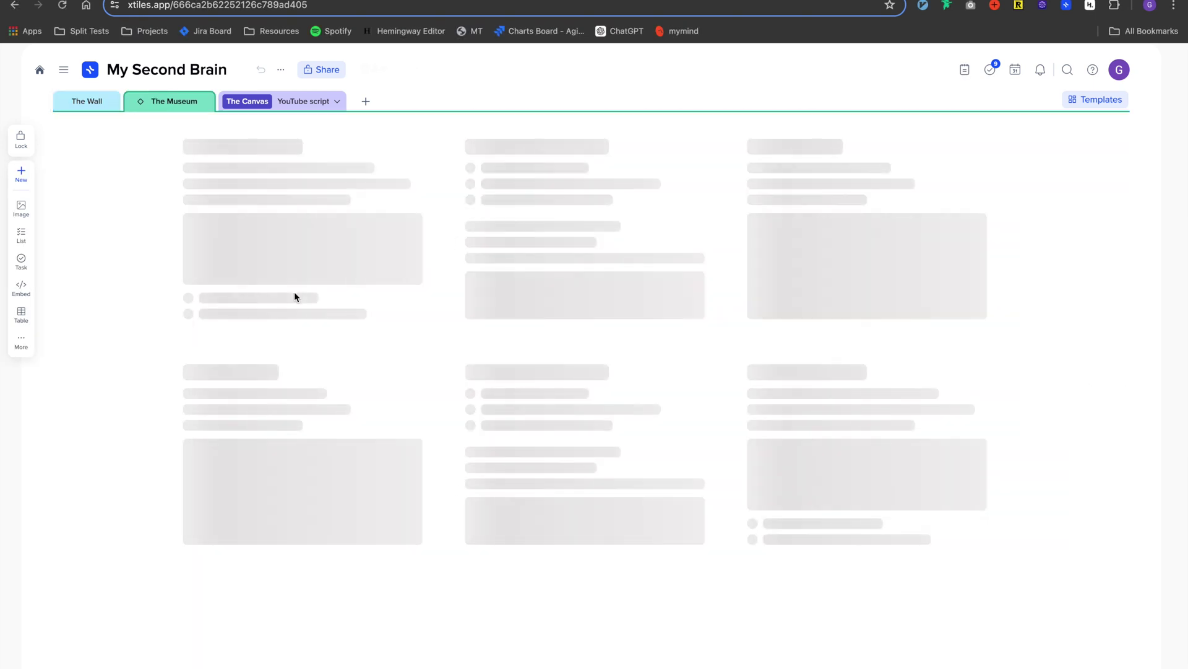
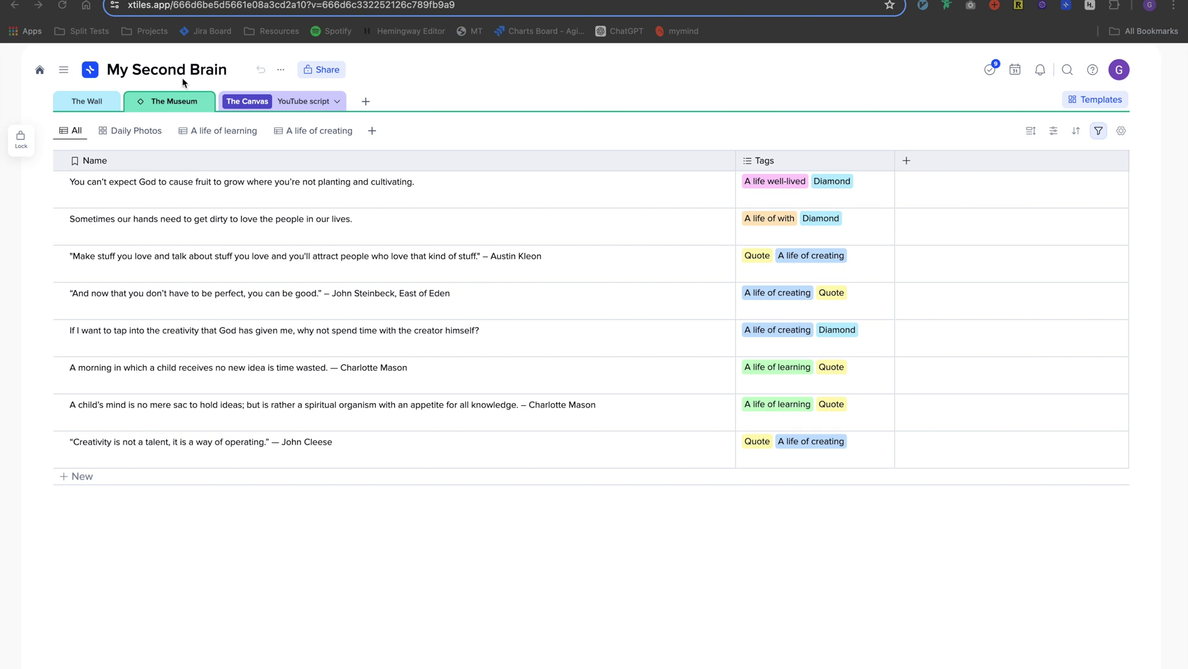
click(73, 101)
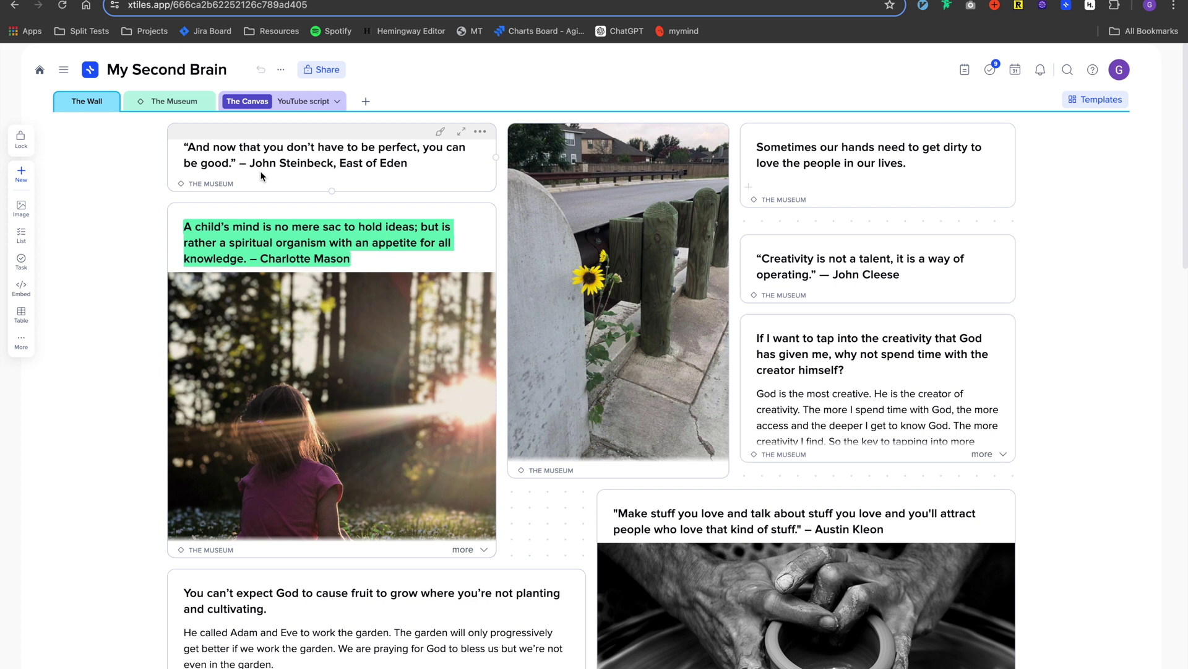
click(328, 105)
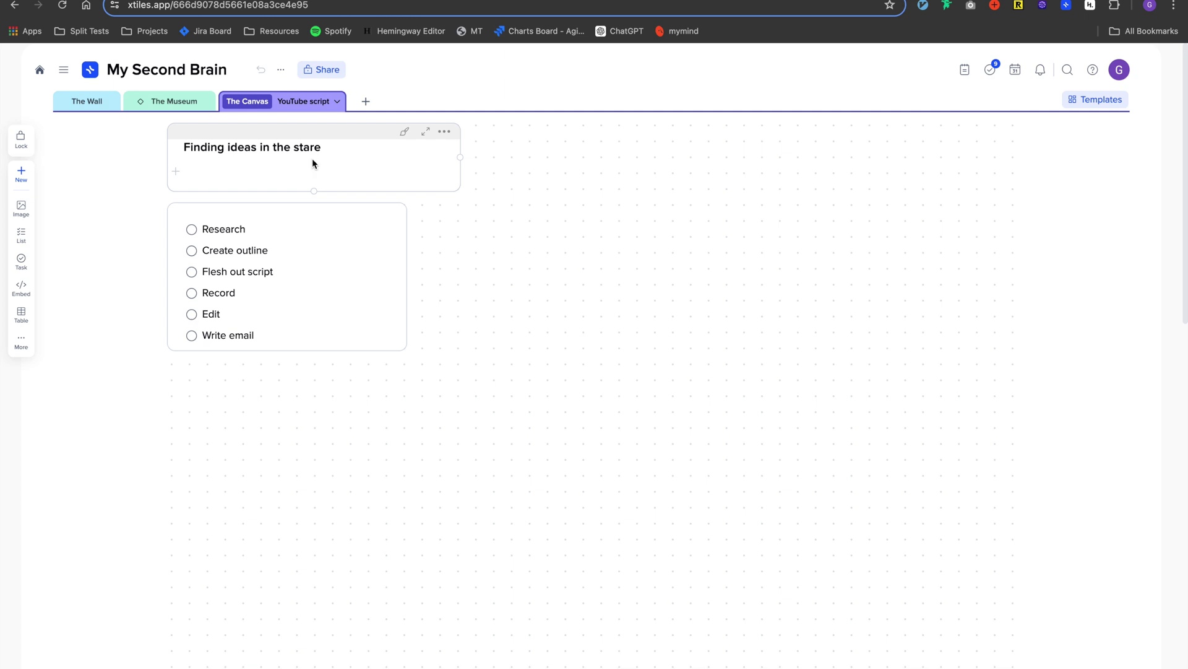
click(338, 103)
click(467, 248)
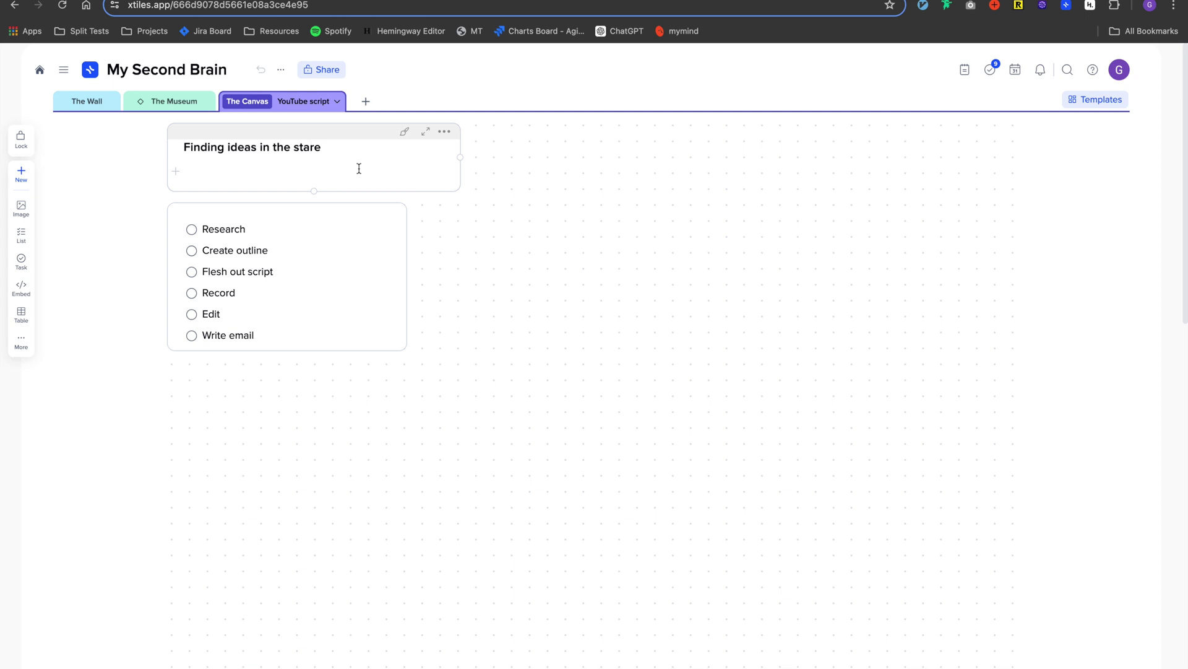
click(320, 170)
click(477, 258)
- Move the John Steinbeck quote tile from The Wall to the YouTube script page and open that page
click(87, 101)
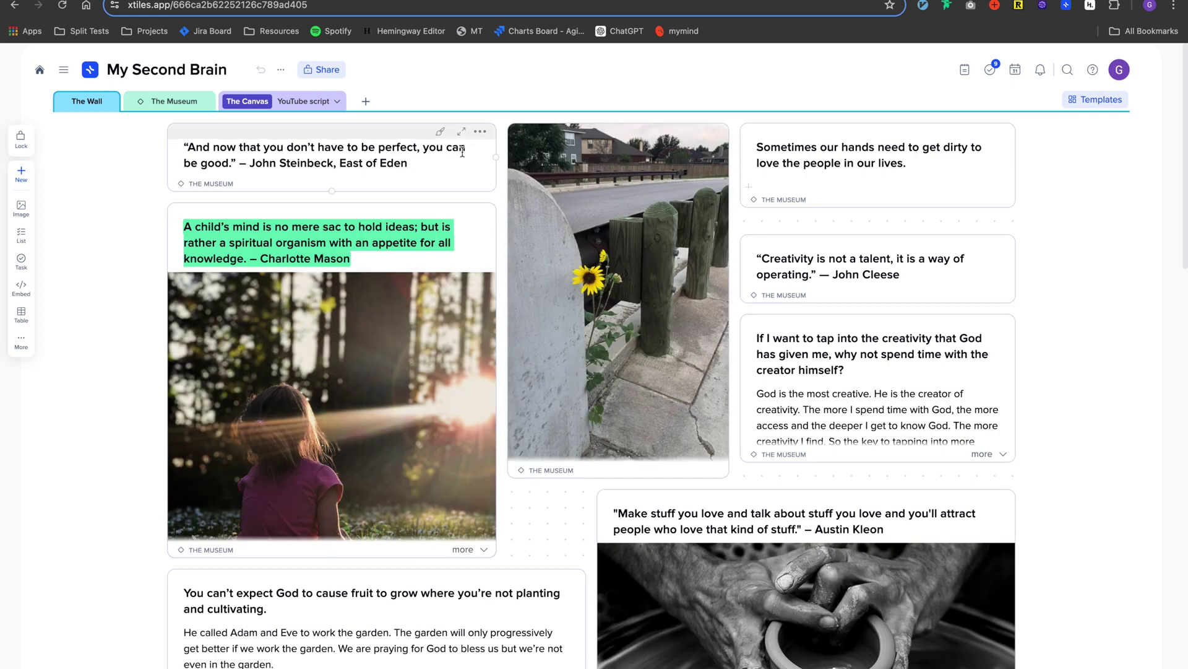
click(481, 131)
mouse_move(533, 246)
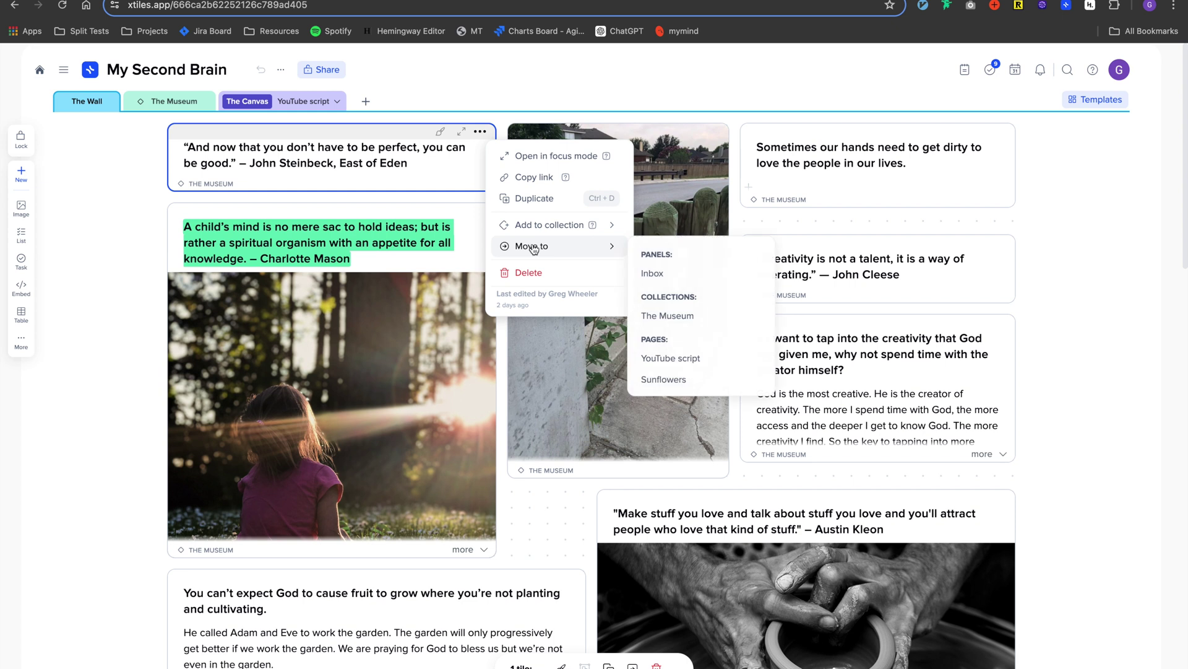
click(681, 359)
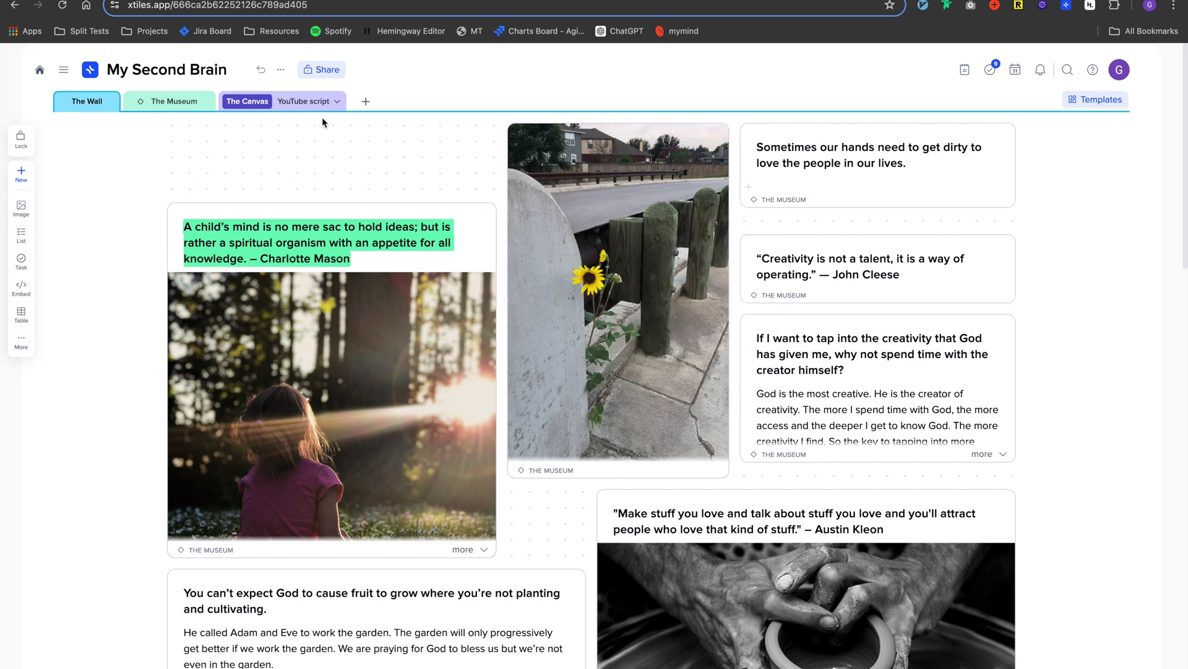
click(308, 102)
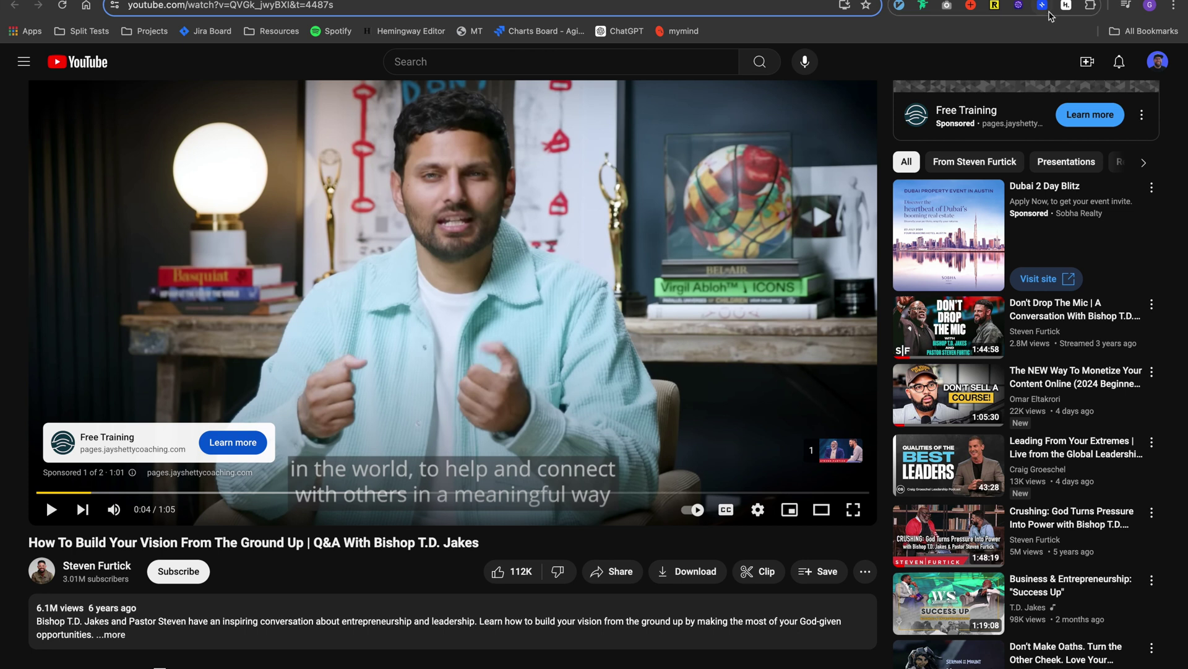
- Clip the YouTube video "How To Build Your Vision From The Ground Up" to the xTiles Inbox and return to My Second Brain
click(1045, 9)
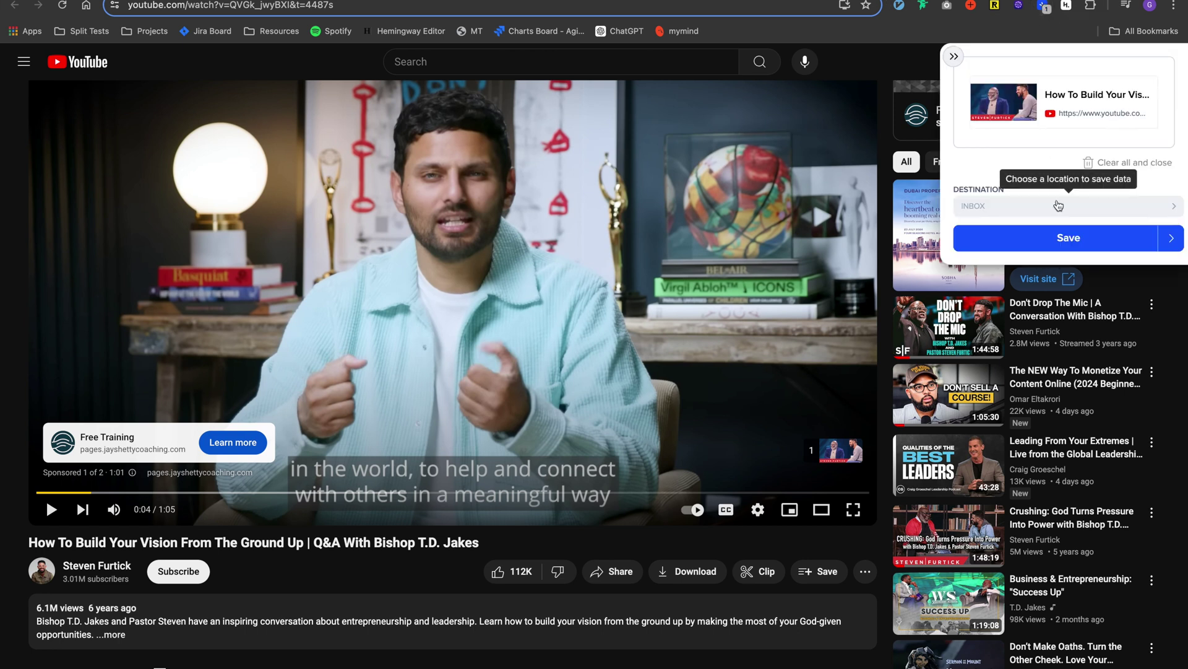
click(1045, 235)
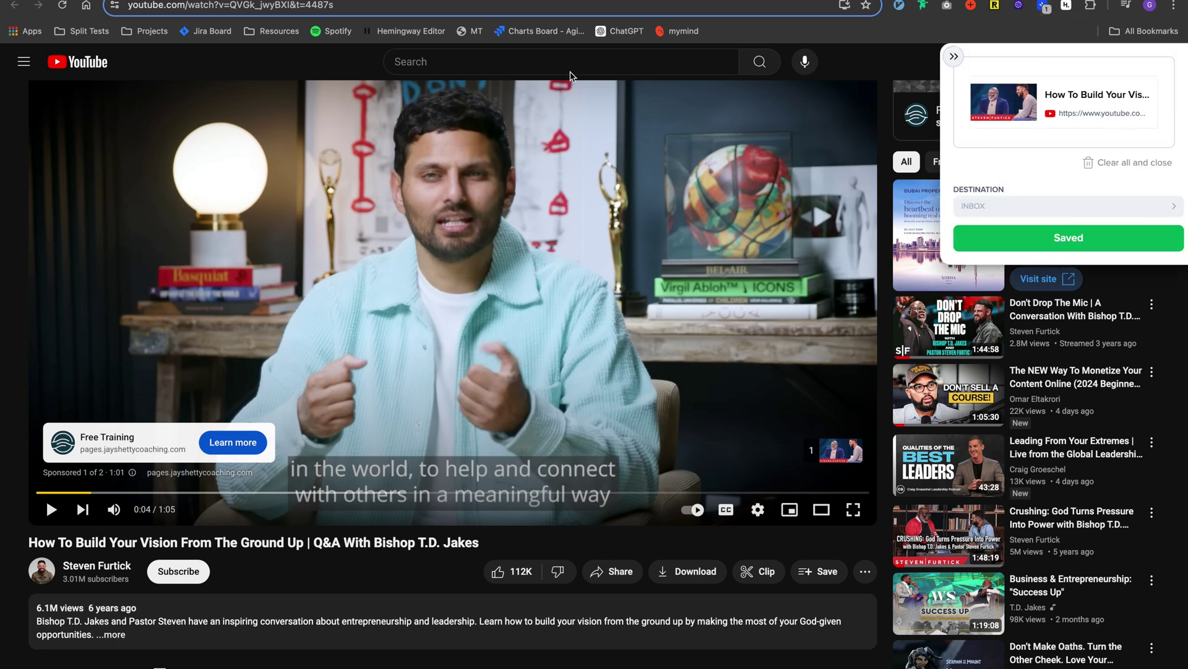
click(322, 1)
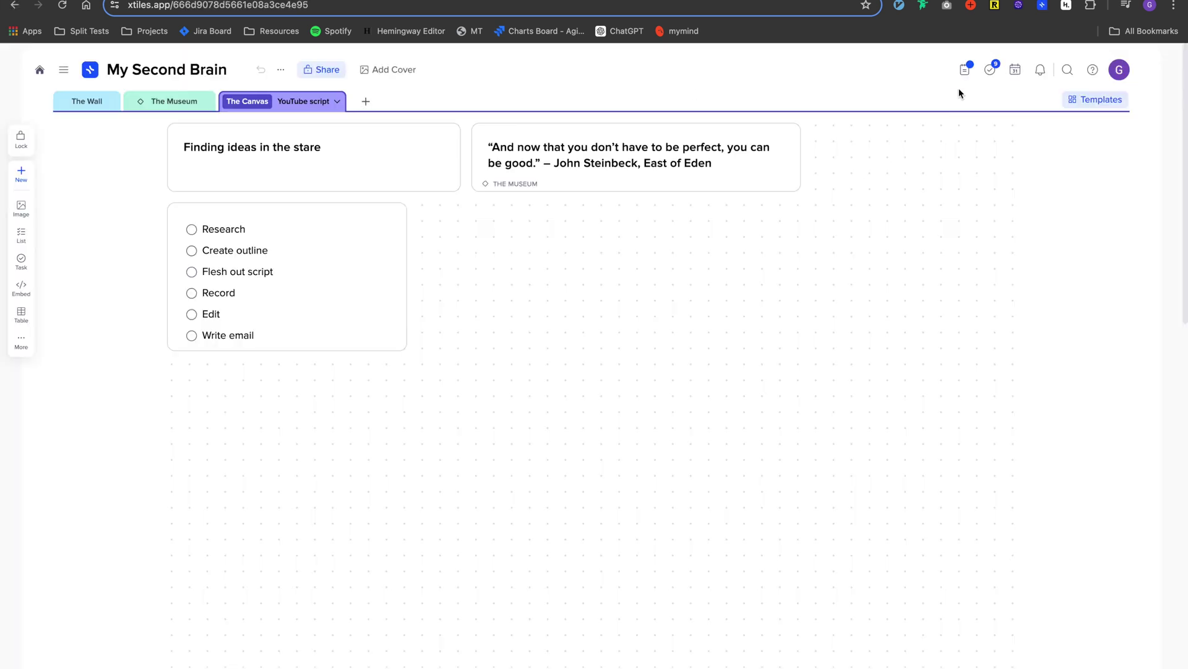
- Place the clipped video from the Inbox below the quote on the YouTube script page and make its tile shorter and wider
click(964, 70)
drag(1035, 113, 666, 332)
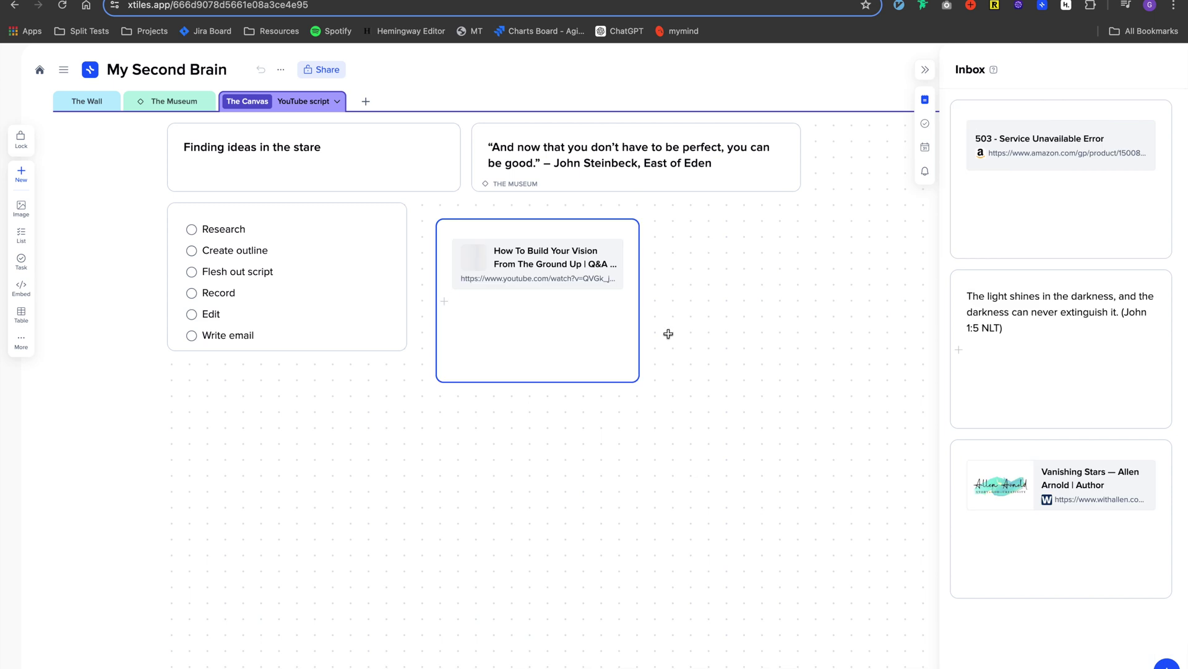
drag(626, 382, 621, 321)
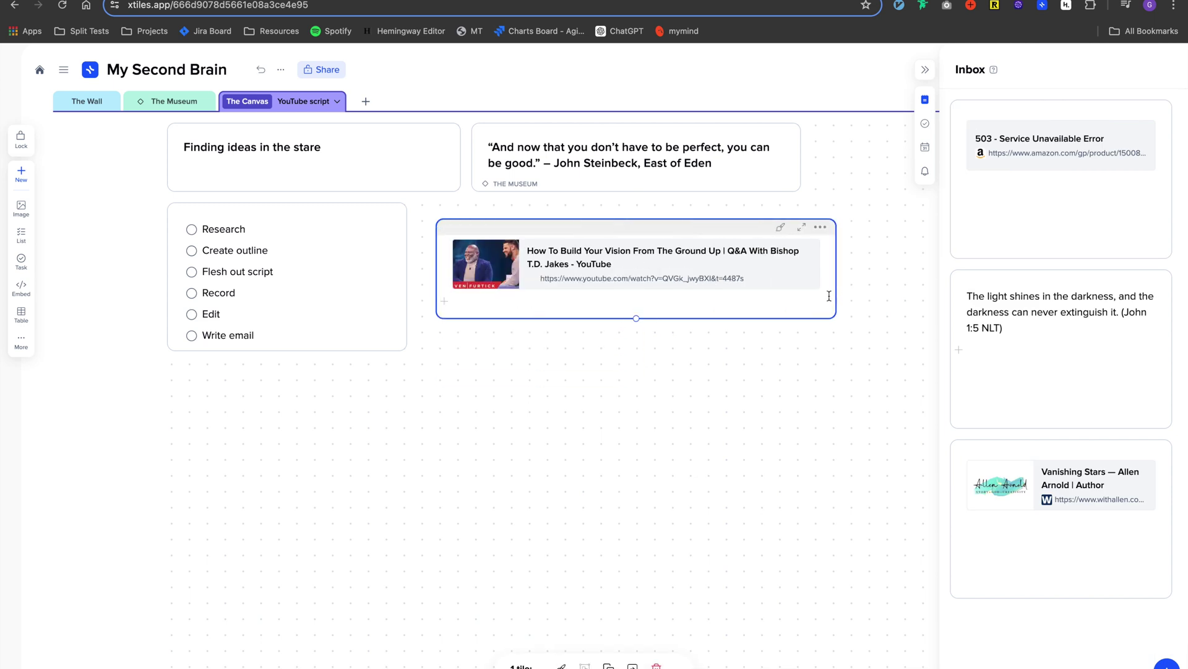
click(756, 388)
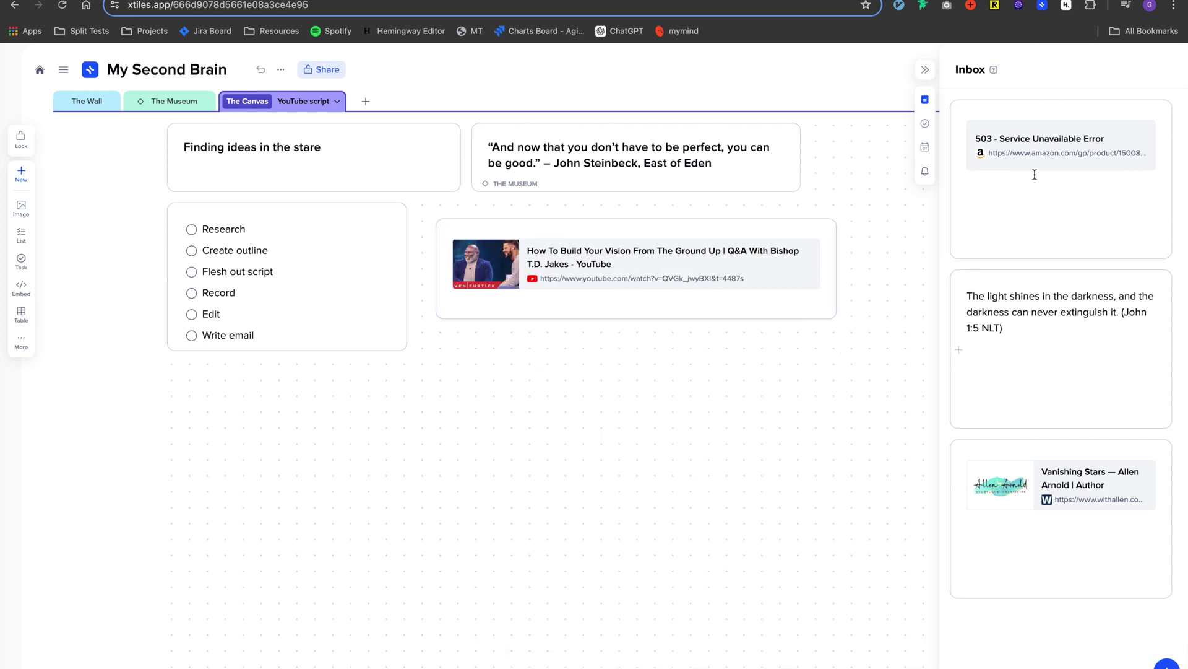
click(925, 69)
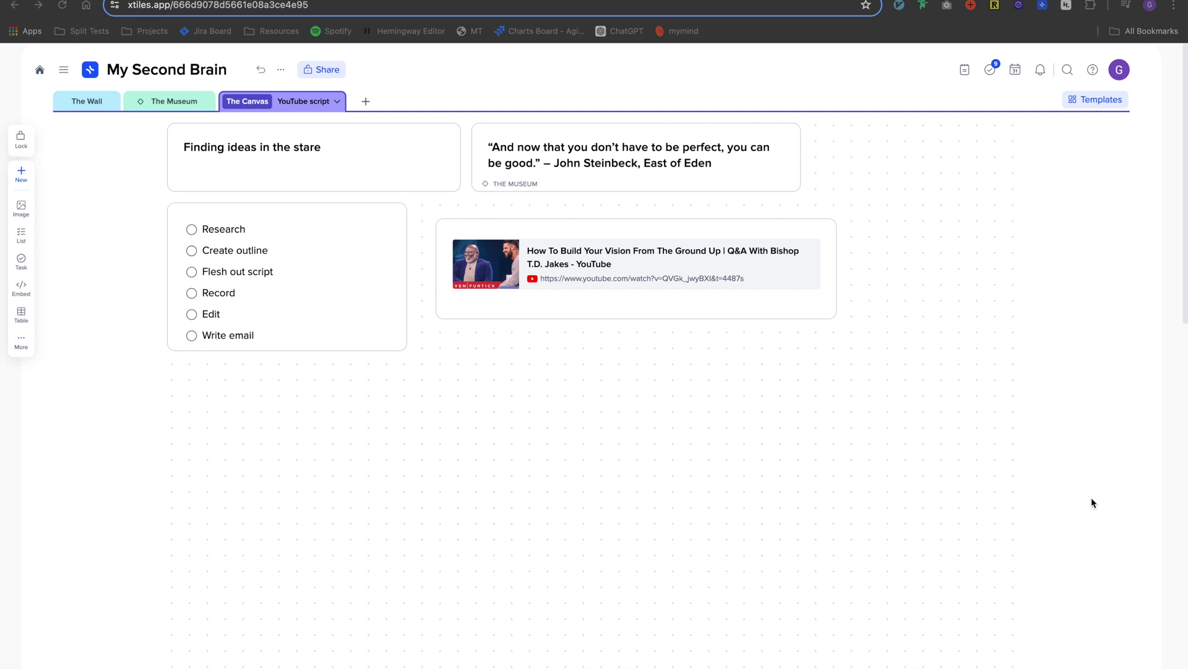
- Show the personal task overview beside the YouTube script page
click(657, 489)
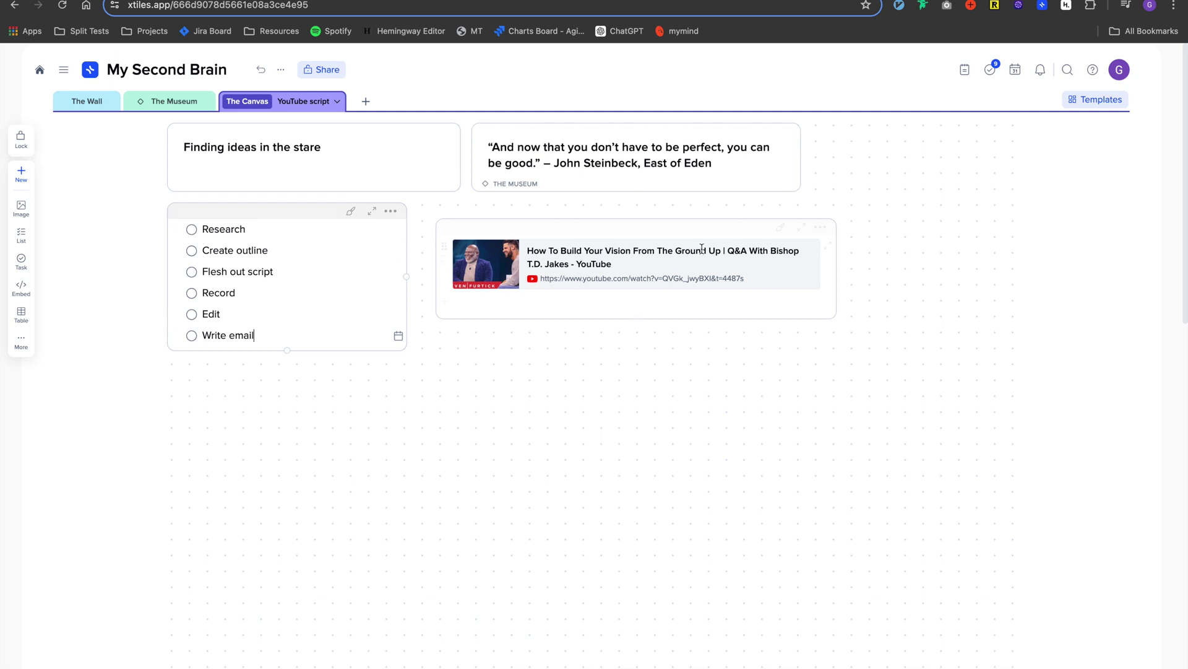
click(990, 70)
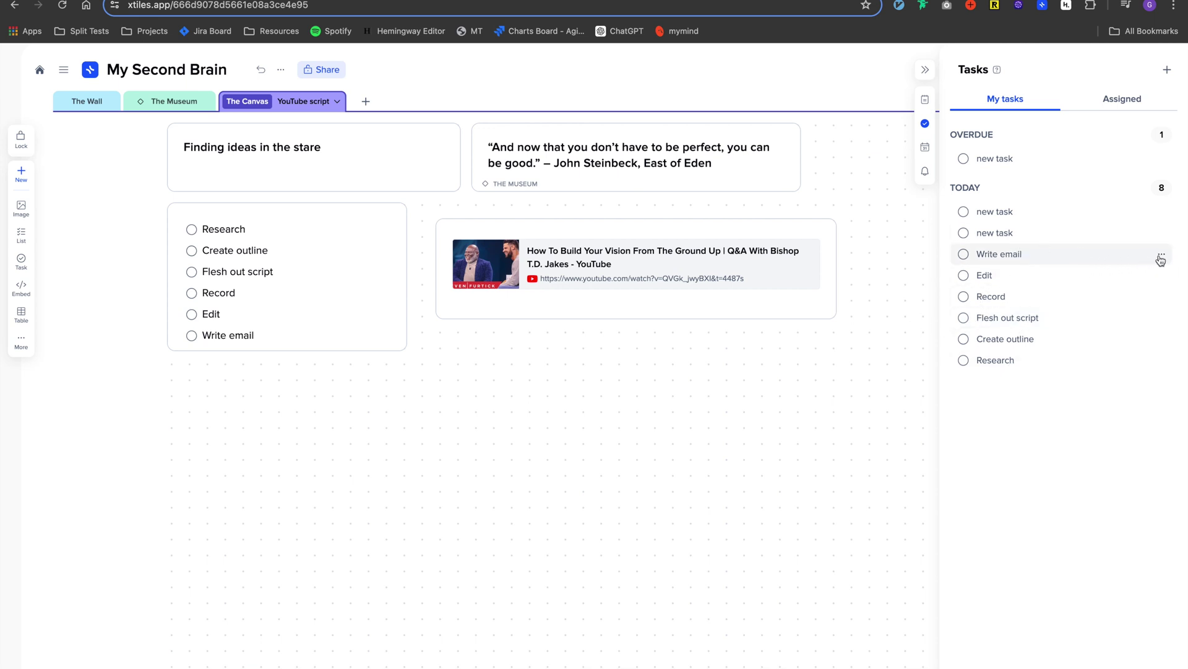
click(301, 247)
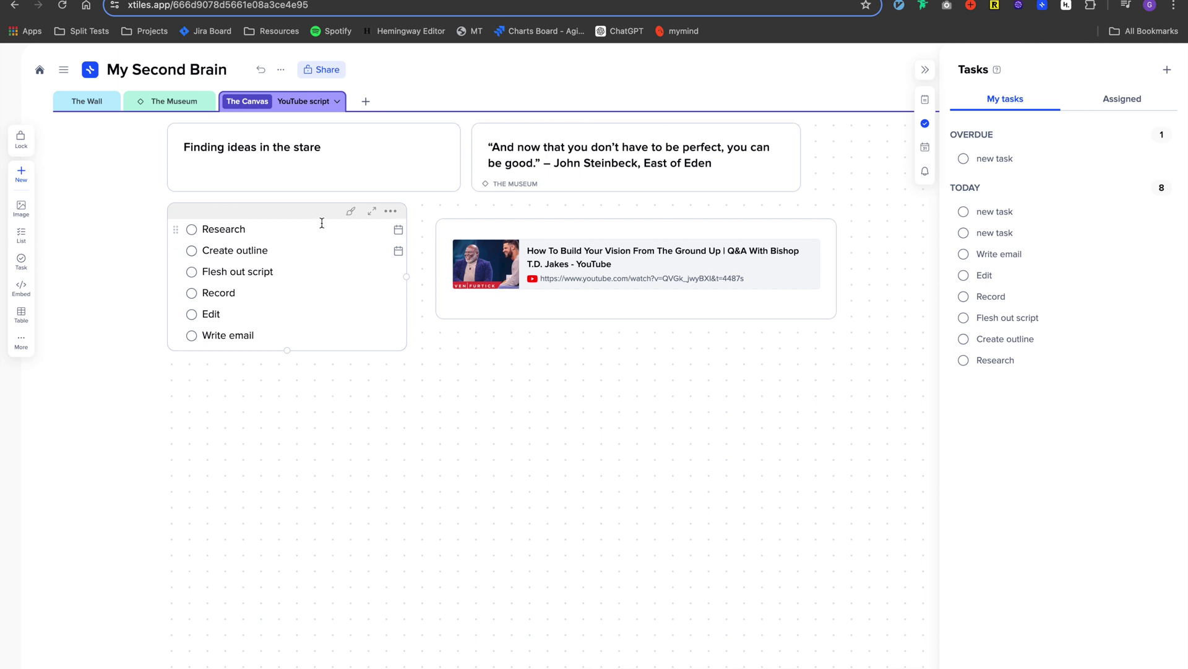
- Set the task due dates to July 8 for Research, July 9 for Create outline and July 10 for Flesh out script
click(398, 230)
click(413, 324)
click(319, 414)
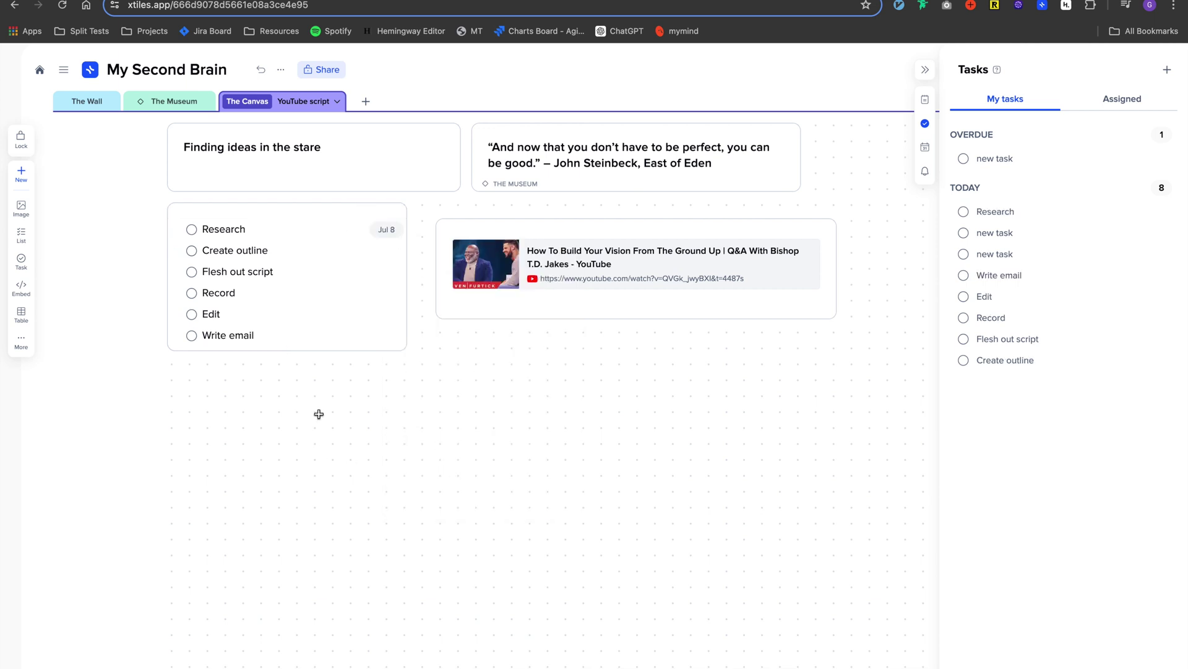
click(398, 251)
click(435, 346)
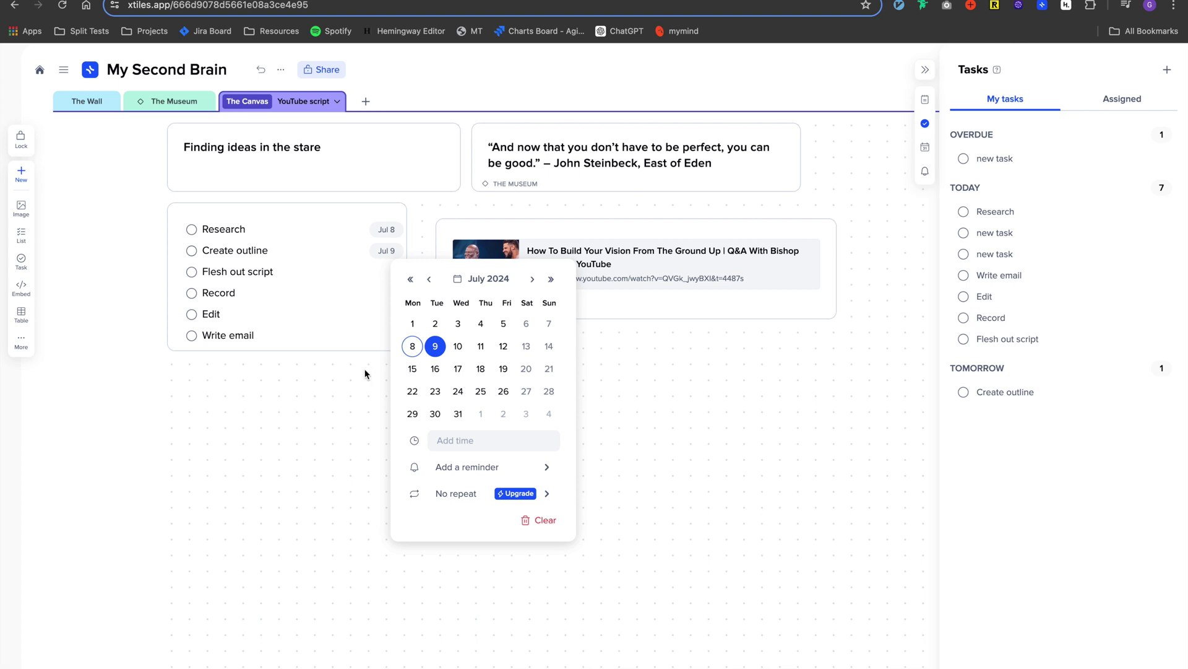
click(380, 363)
click(398, 272)
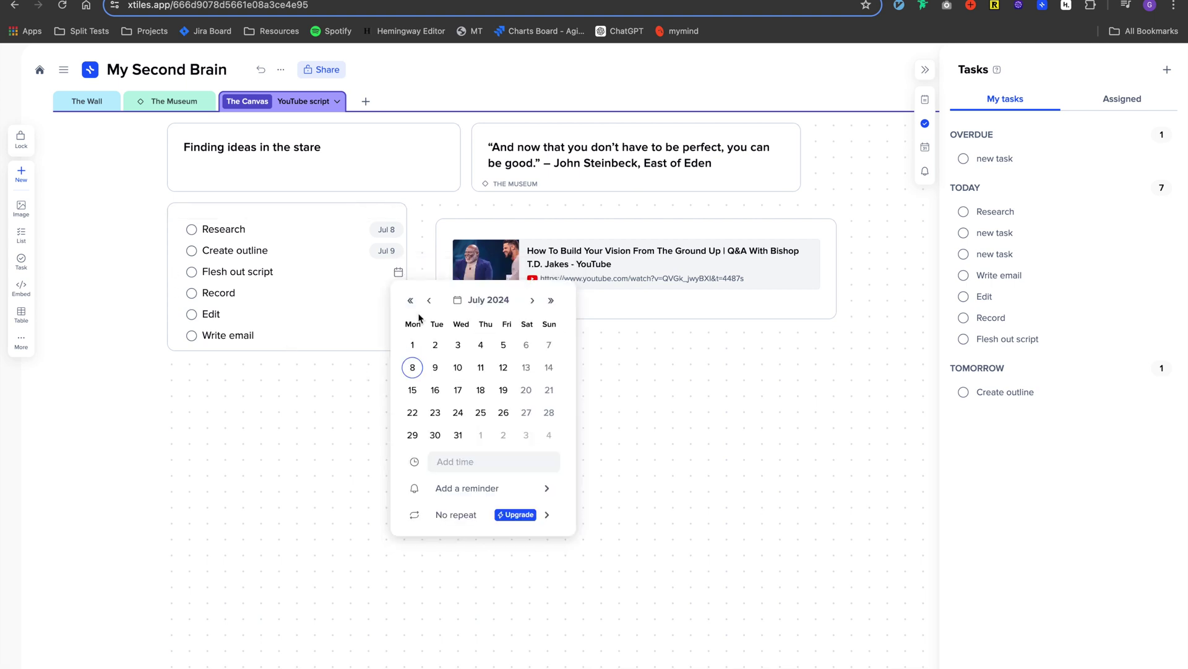
click(458, 368)
click(345, 398)
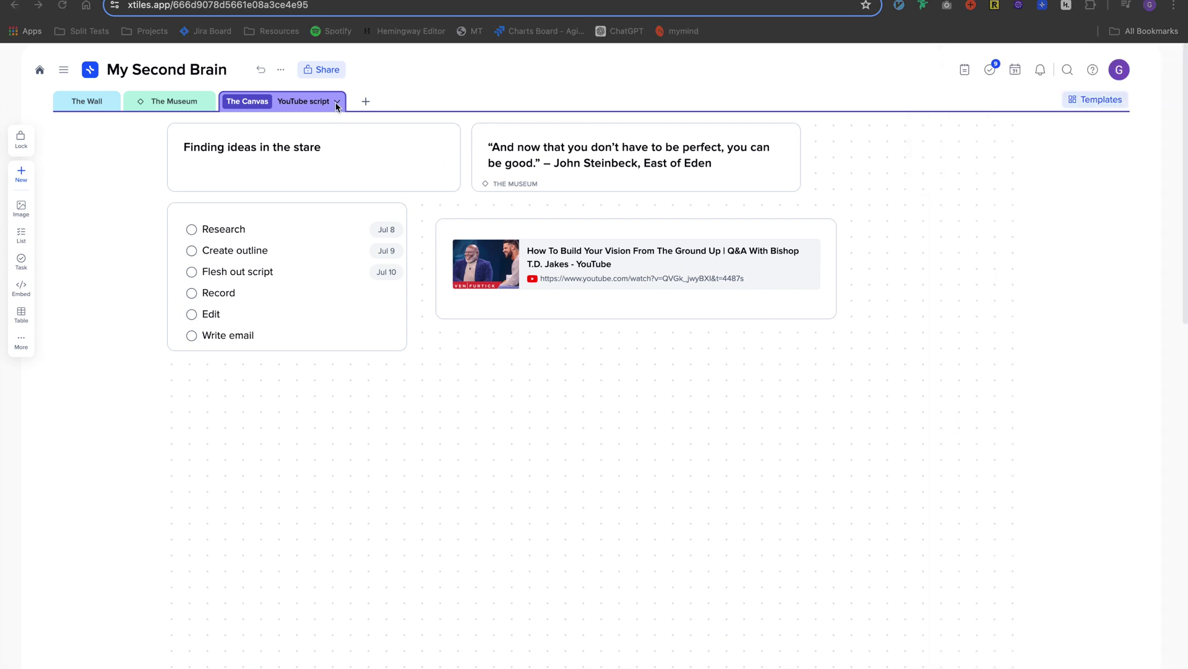
- Open the Sunflowers page of The Canvas
click(336, 104)
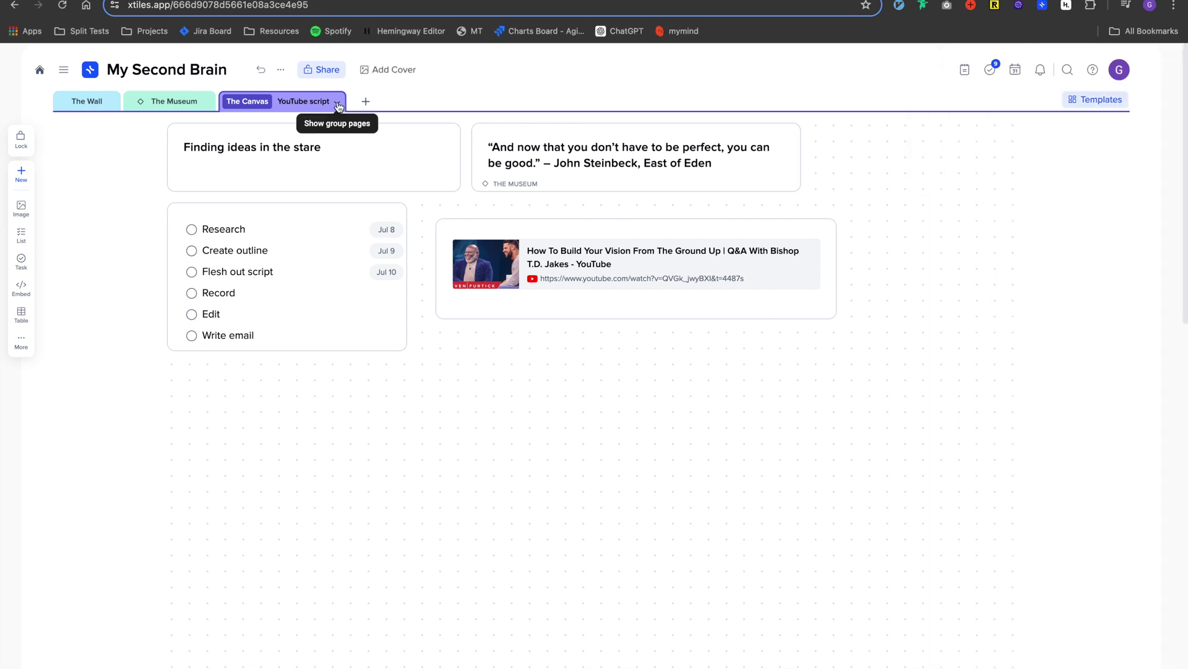
click(339, 107)
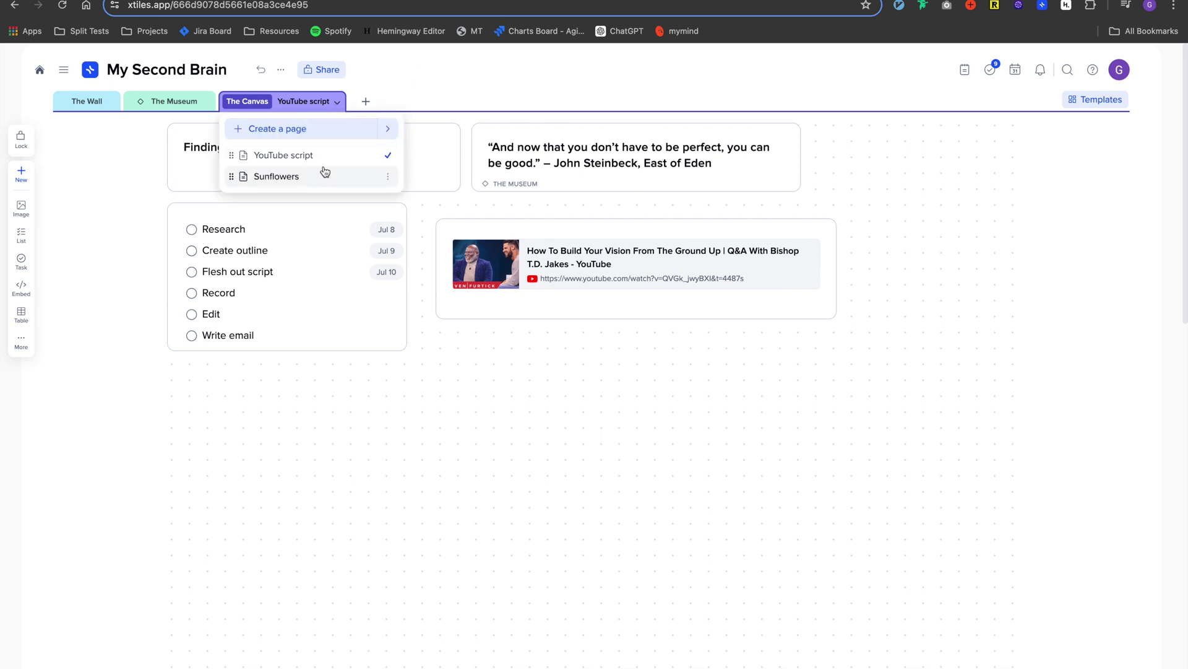
click(305, 181)
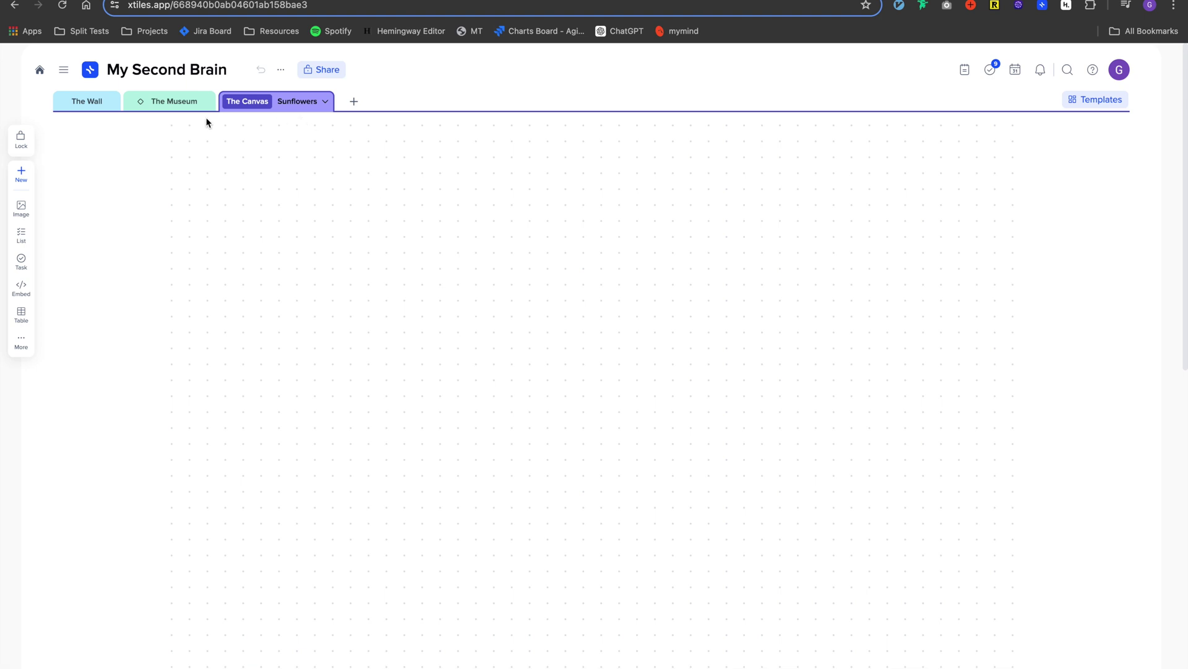
- Move the sunflower photo tile from The Wall to the Sunflowers page and open that page
click(96, 106)
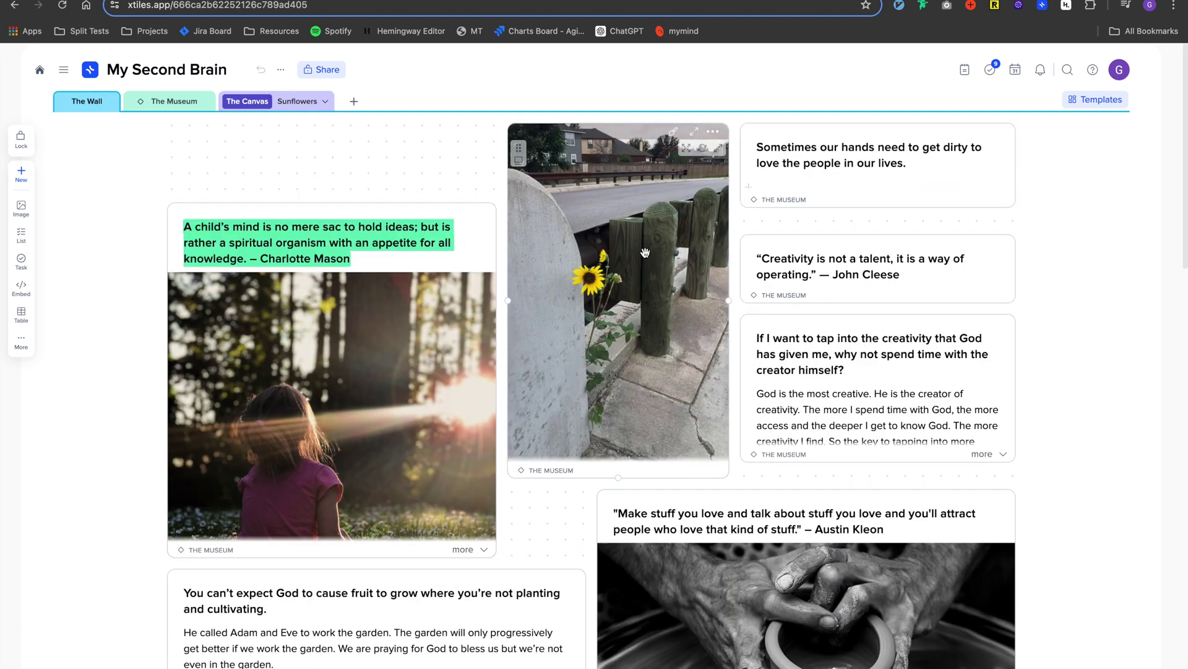
click(715, 132)
mouse_move(778, 268)
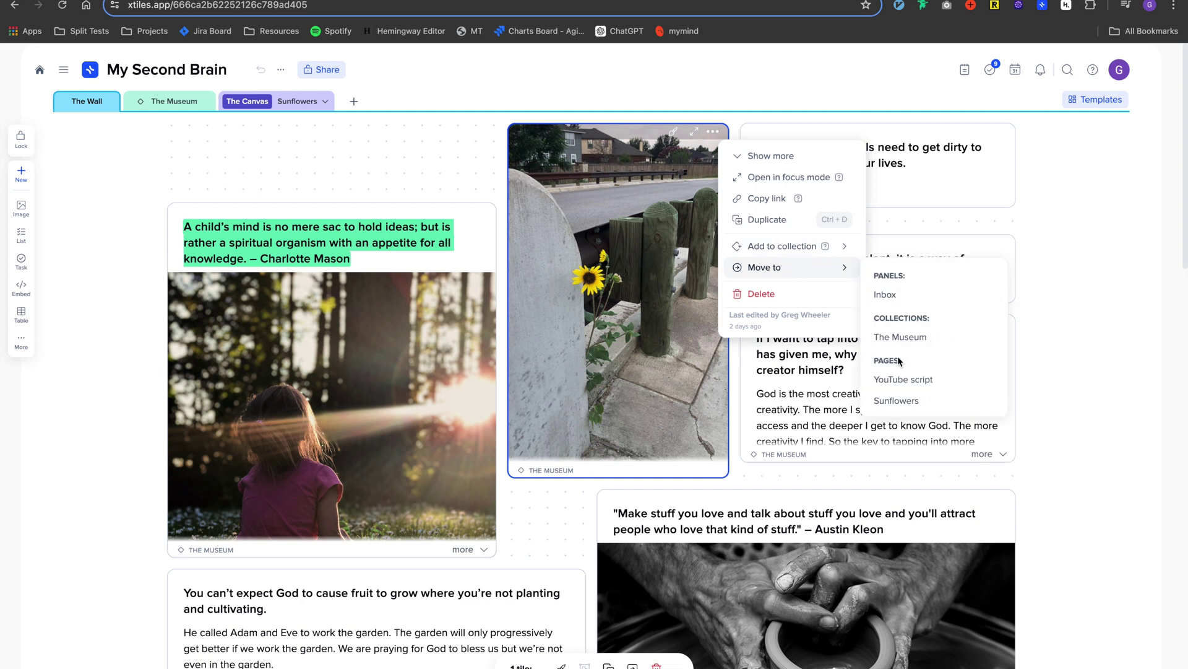
click(897, 399)
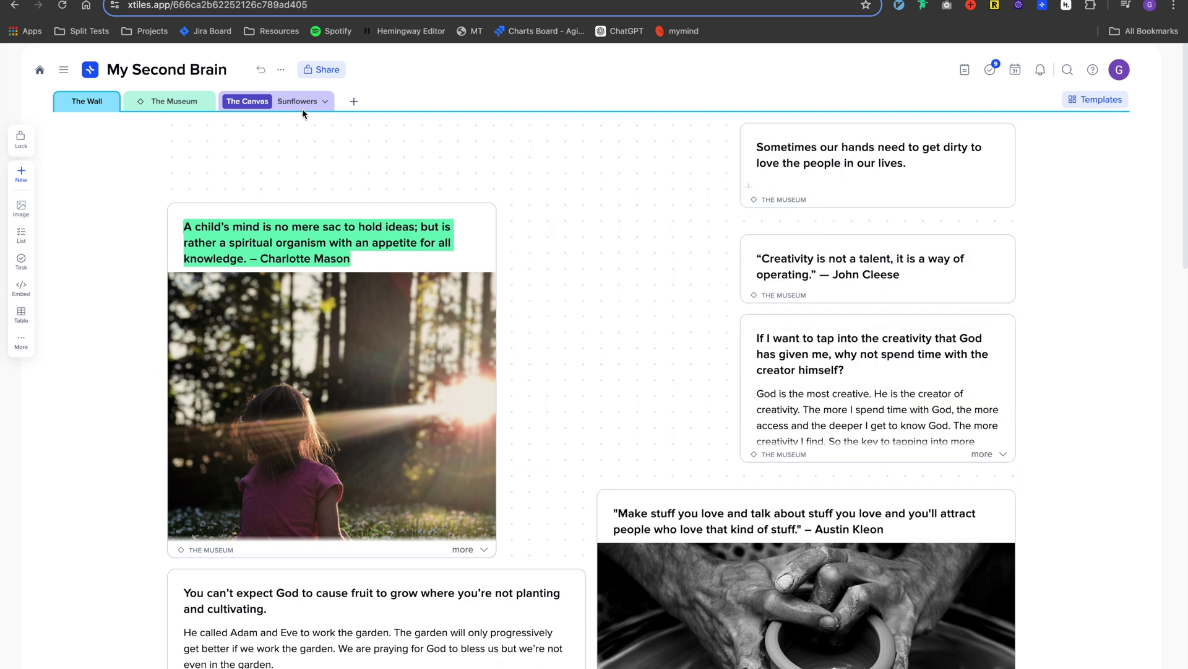
click(299, 102)
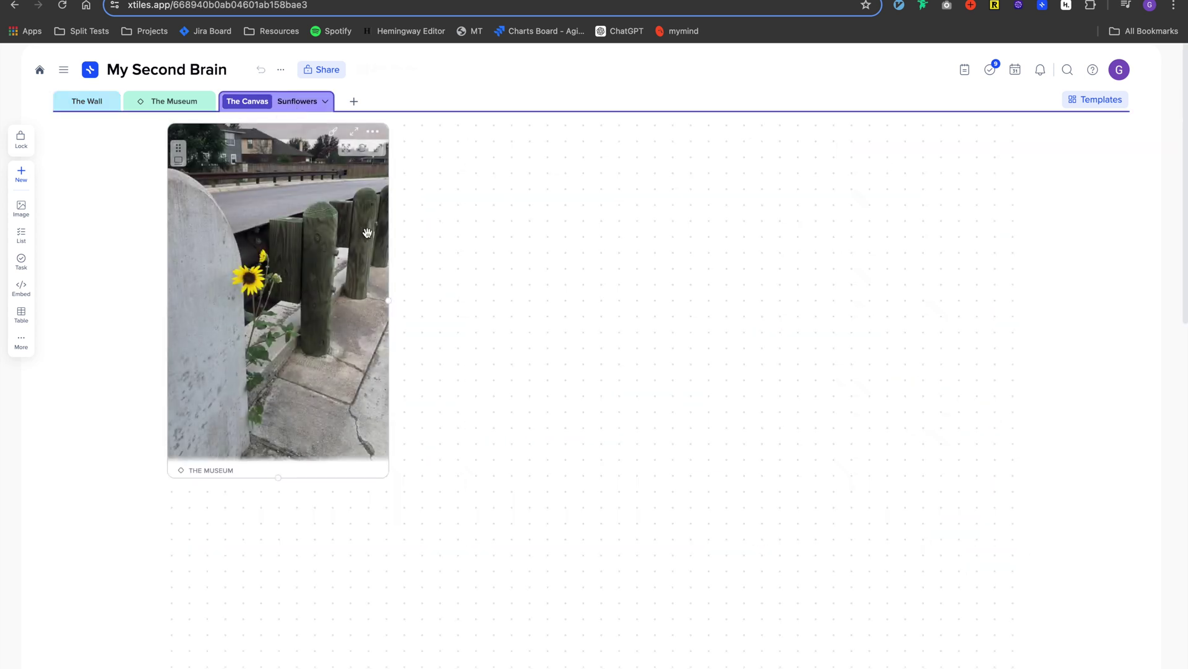
- Try widening the sunflower photo tile, and undo the resize
drag(389, 367, 672, 406)
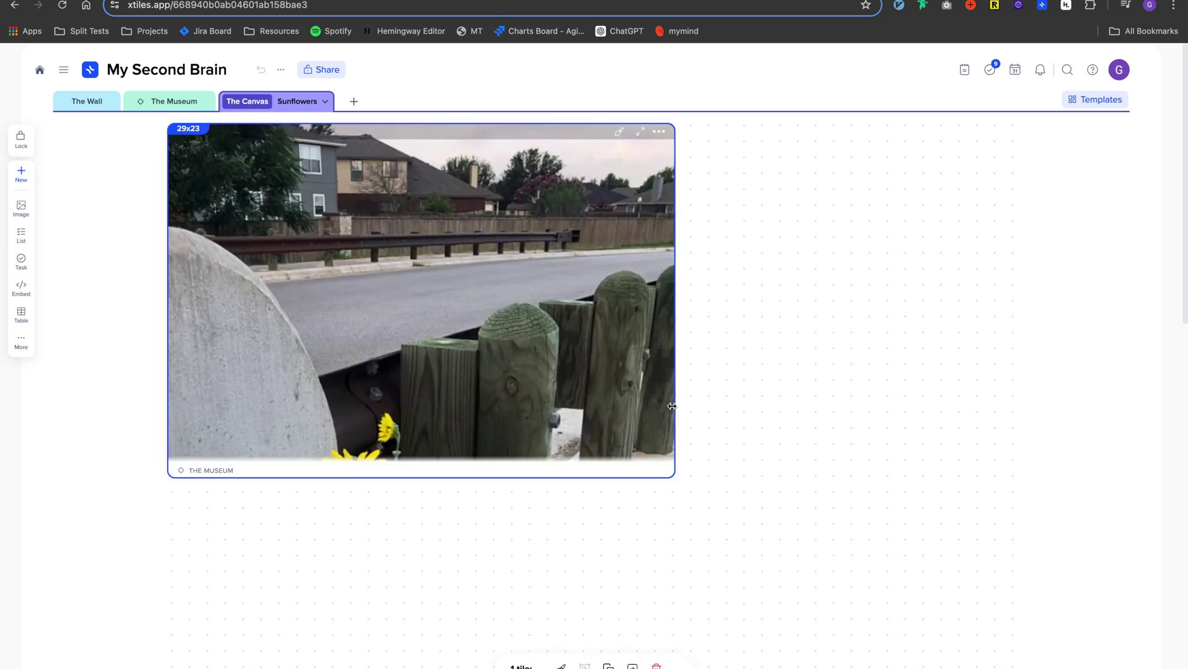
key(super+z)
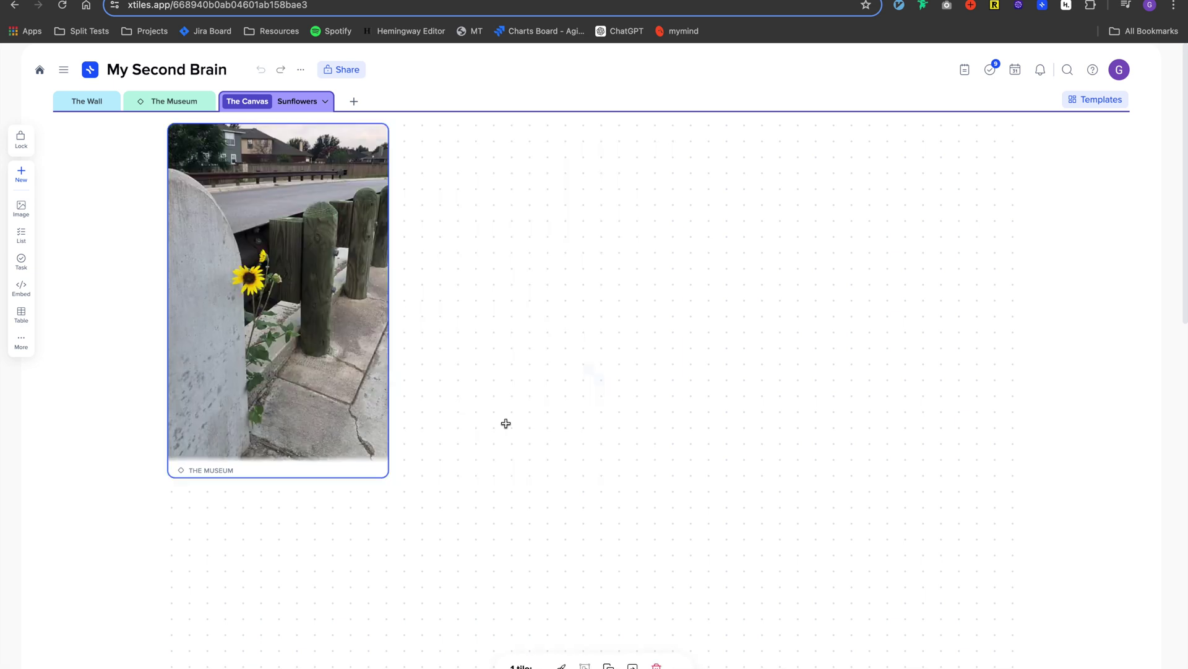
click(571, 214)
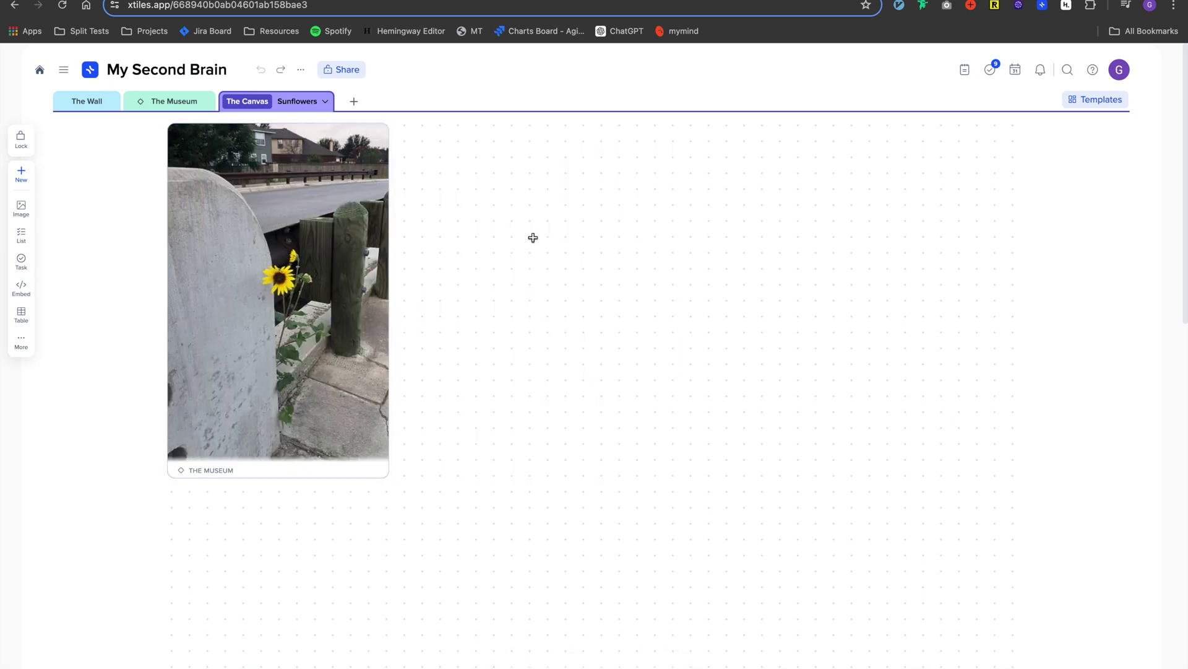
- Move the sunflower photo to the middle of the page and add a tile beside it titled "First thoughts"
drag(300, 131, 659, 240)
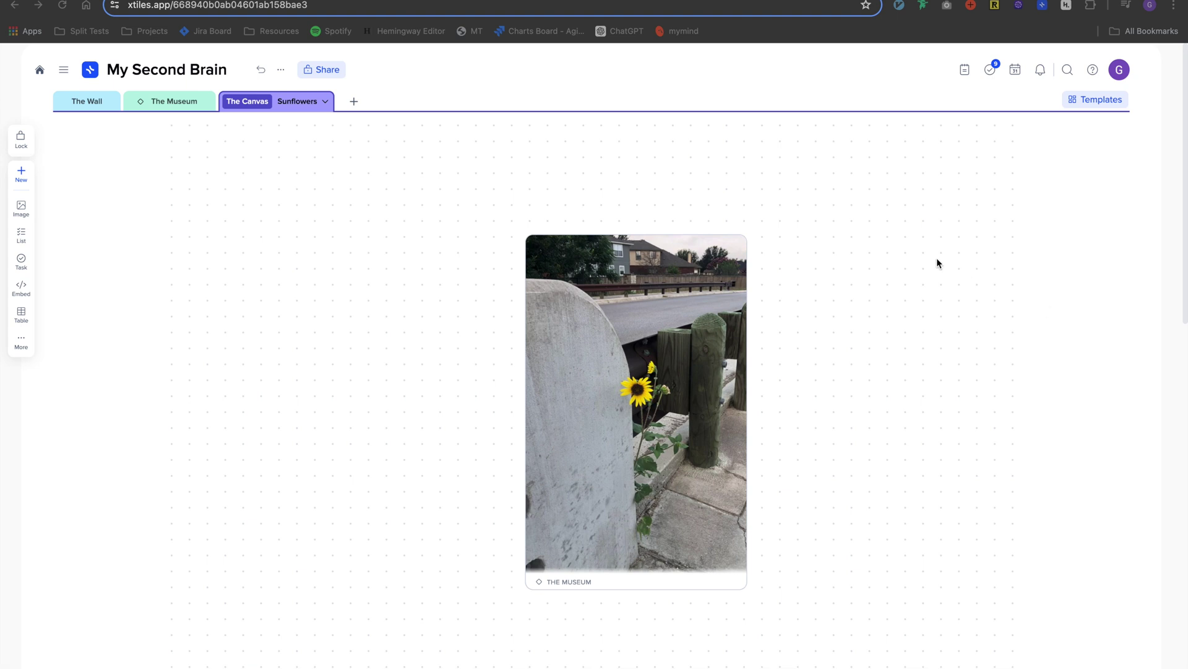
drag(793, 235, 1014, 433)
click(839, 261)
text(S)
key(BackSpace)
text(F)
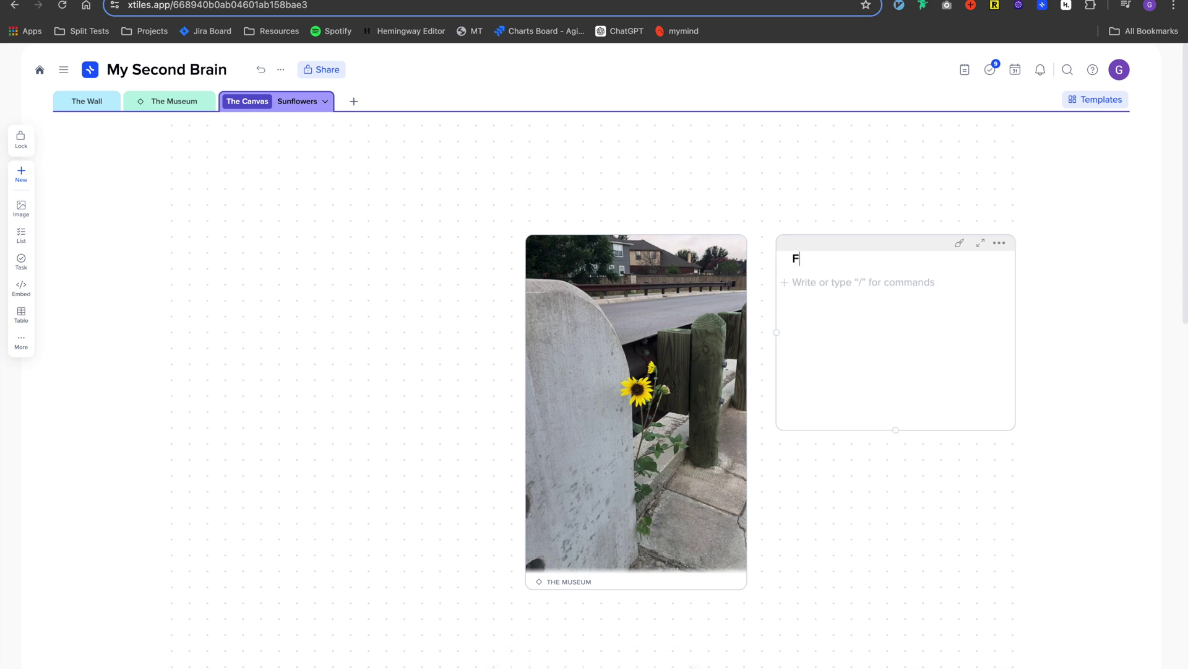
text(irst thoughts)
key(Return)
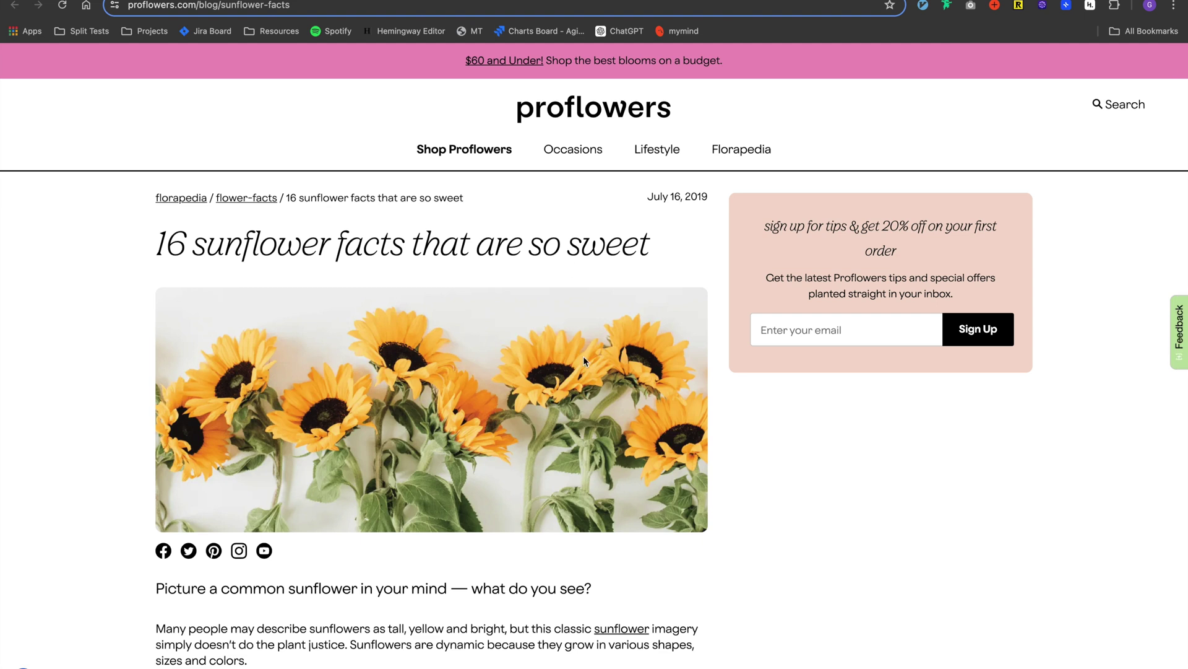
- Skim the Proflowers article "16 sunflower facts that are so sweet" down to the fact about young sunflowers tracking the sun
scroll(584, 362, down, 4)
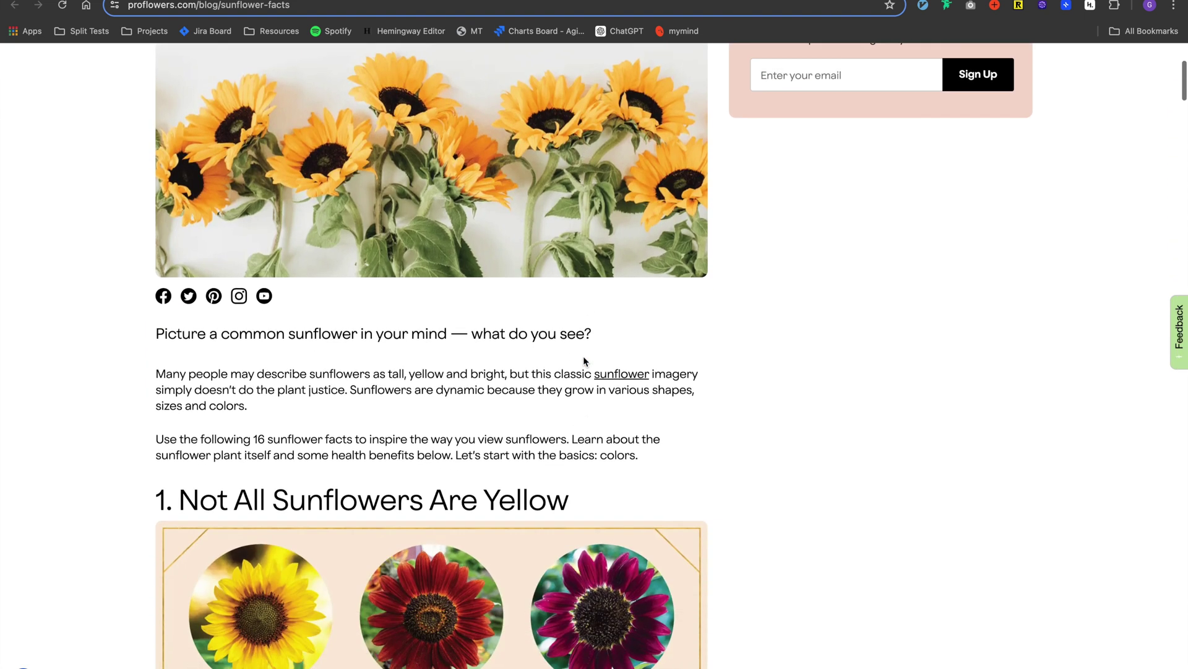
scroll(584, 362, down, 5)
scroll(584, 360, down, 11)
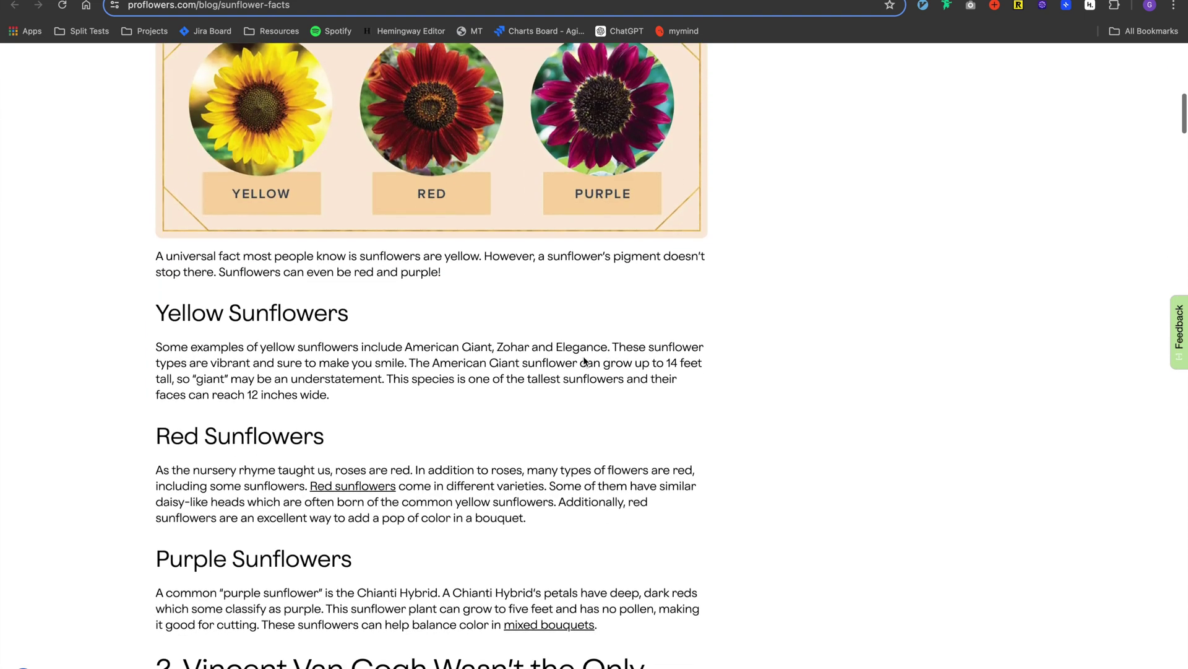
scroll(583, 355, down, 19)
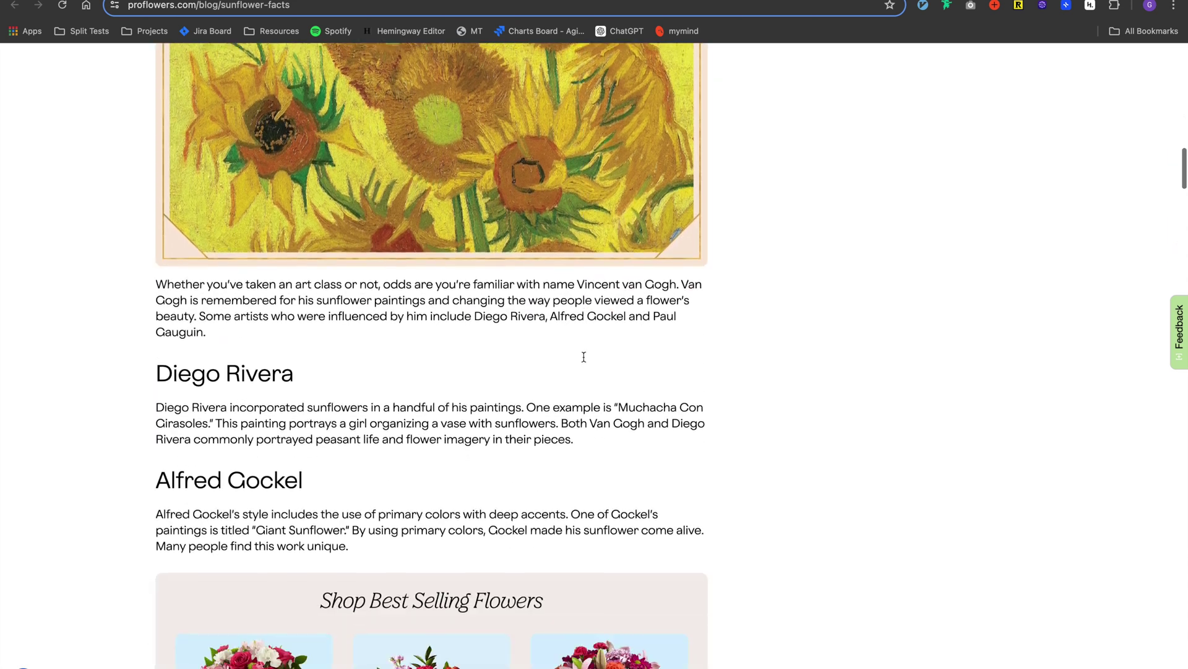
scroll(584, 357, down, 6)
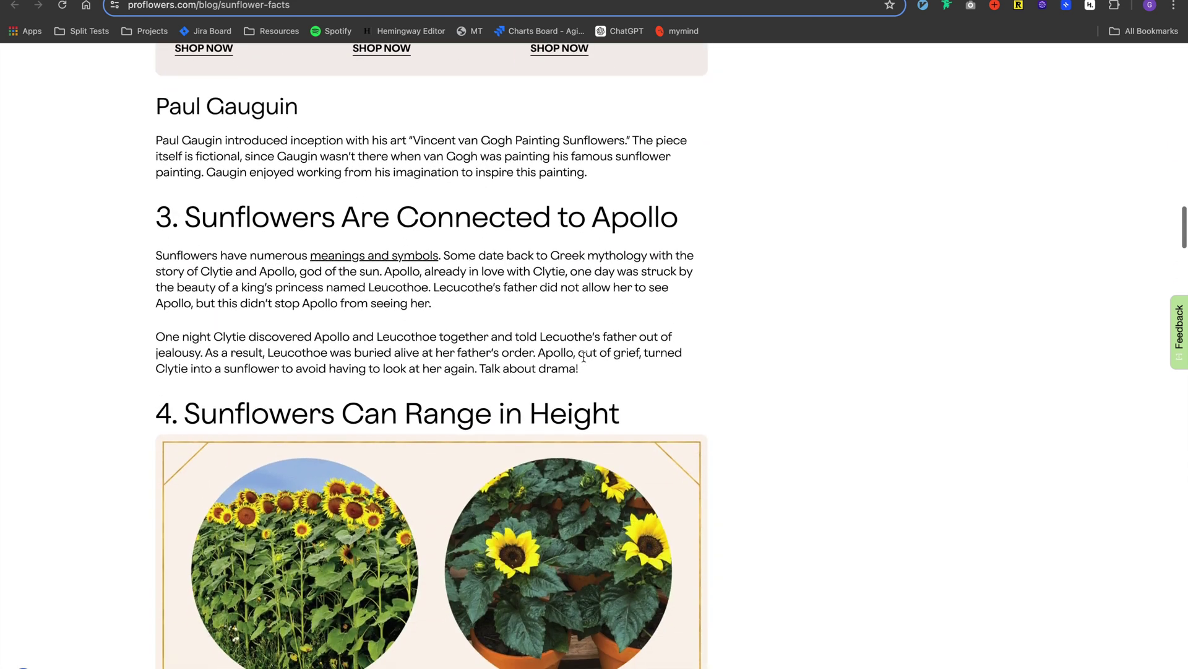
scroll(583, 355, up, 2)
scroll(584, 355, down, 7)
scroll(584, 357, down, 5)
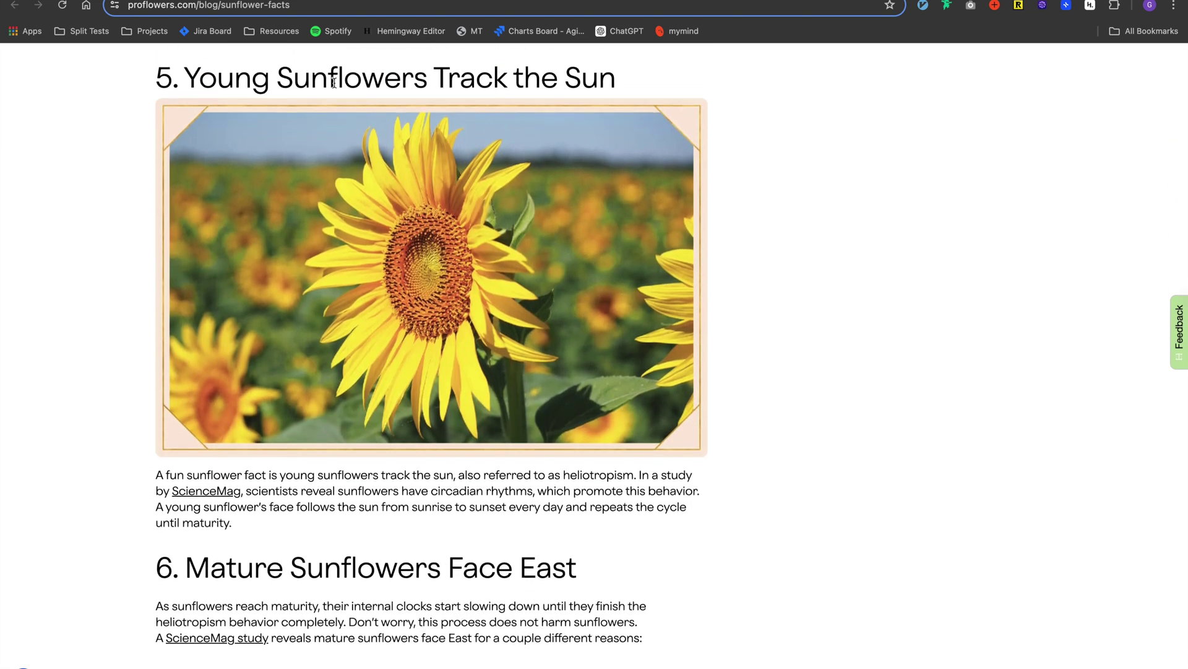
- Clip the paragraph on young sunflowers tracking the sun and save it to the xTiles Inbox
scroll(433, 273, down, 2)
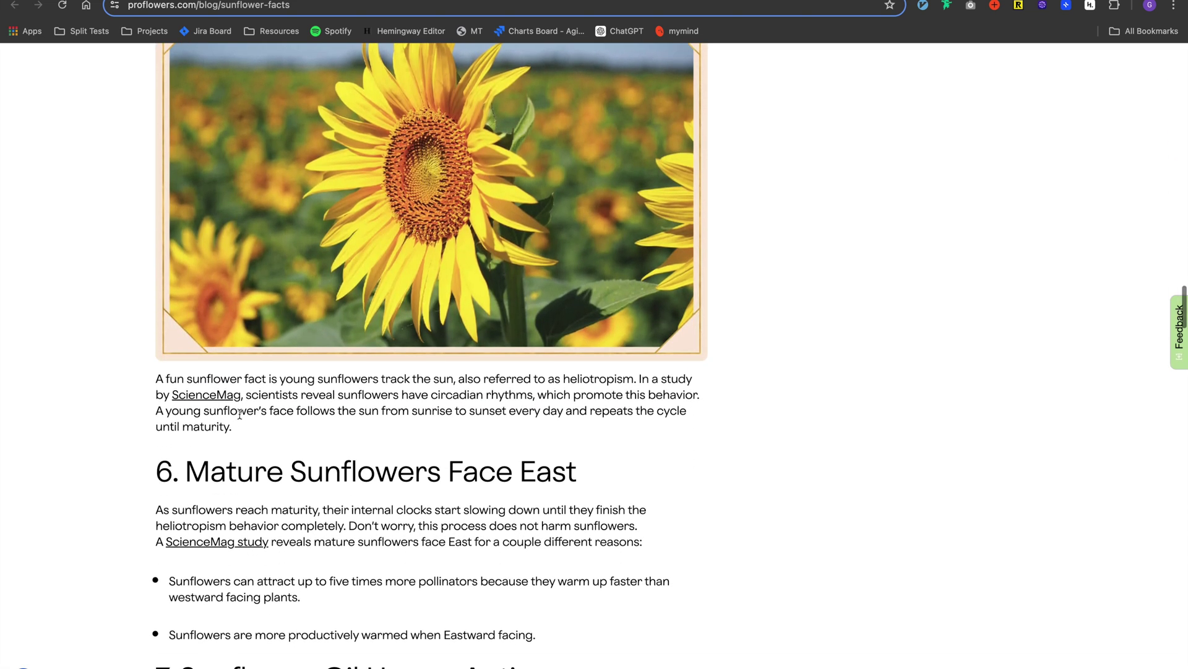
drag(233, 427, 158, 385)
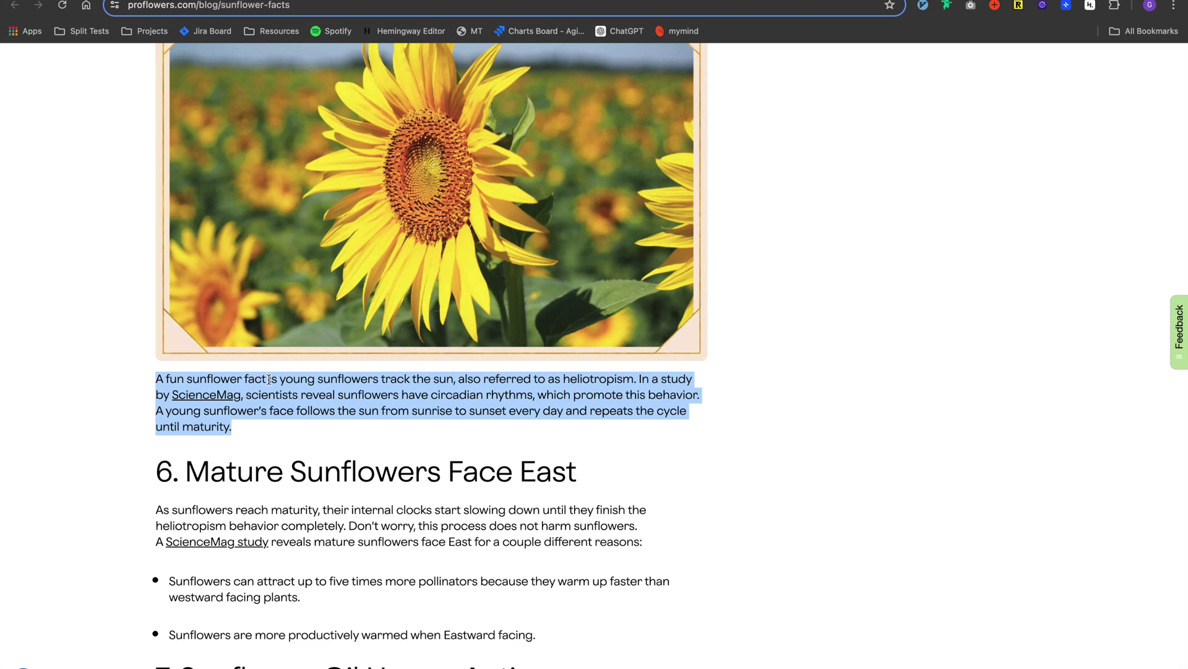
right_click(285, 393)
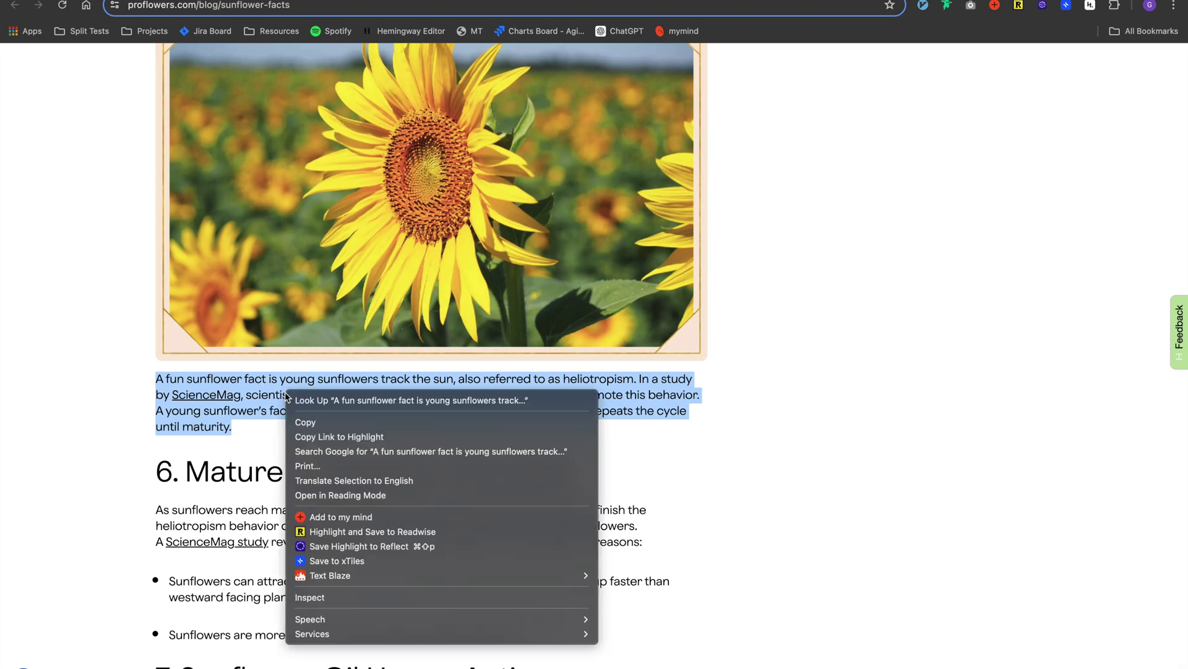
click(348, 561)
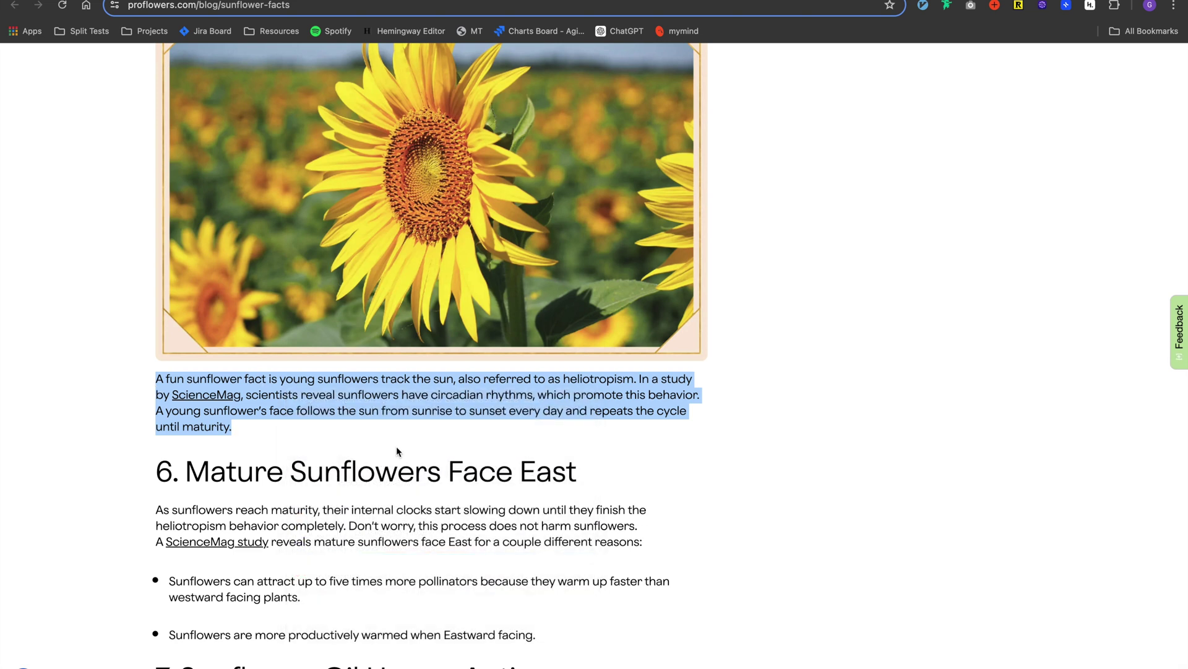
scroll(396, 443, down, 2)
click(1029, 334)
- Clip the whole "6. Mature Sunflowers Face East" section, including its bullet points, and save it to the xTiles Inbox
scroll(463, 326, down, 2)
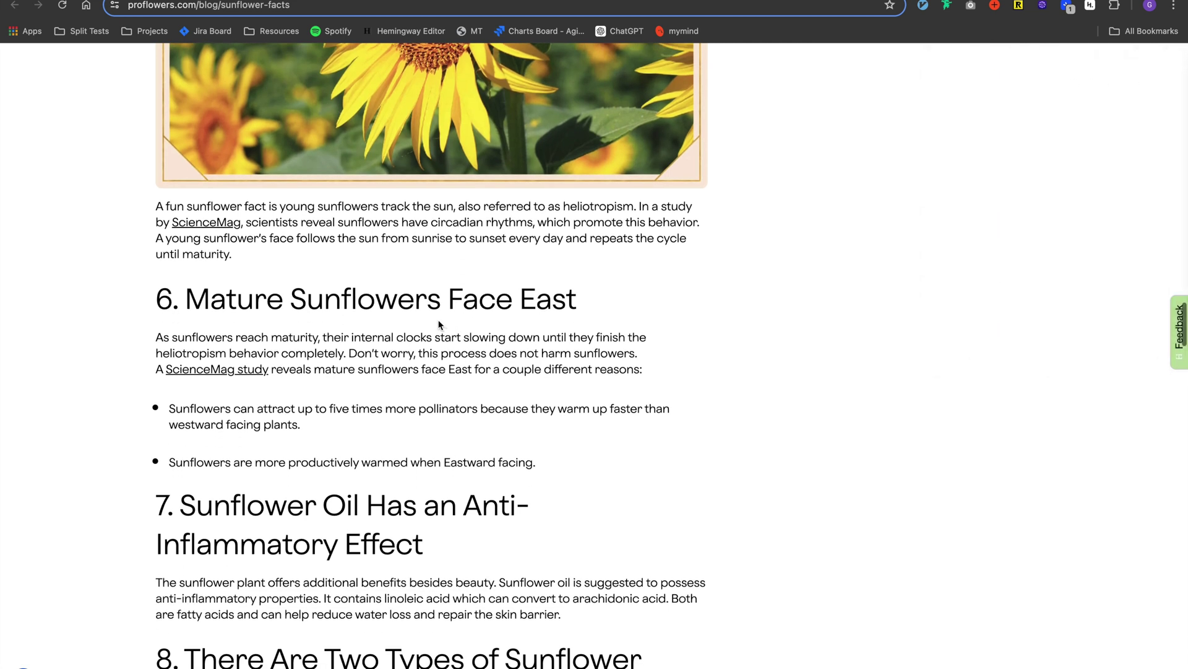
scroll(362, 315, down, 1)
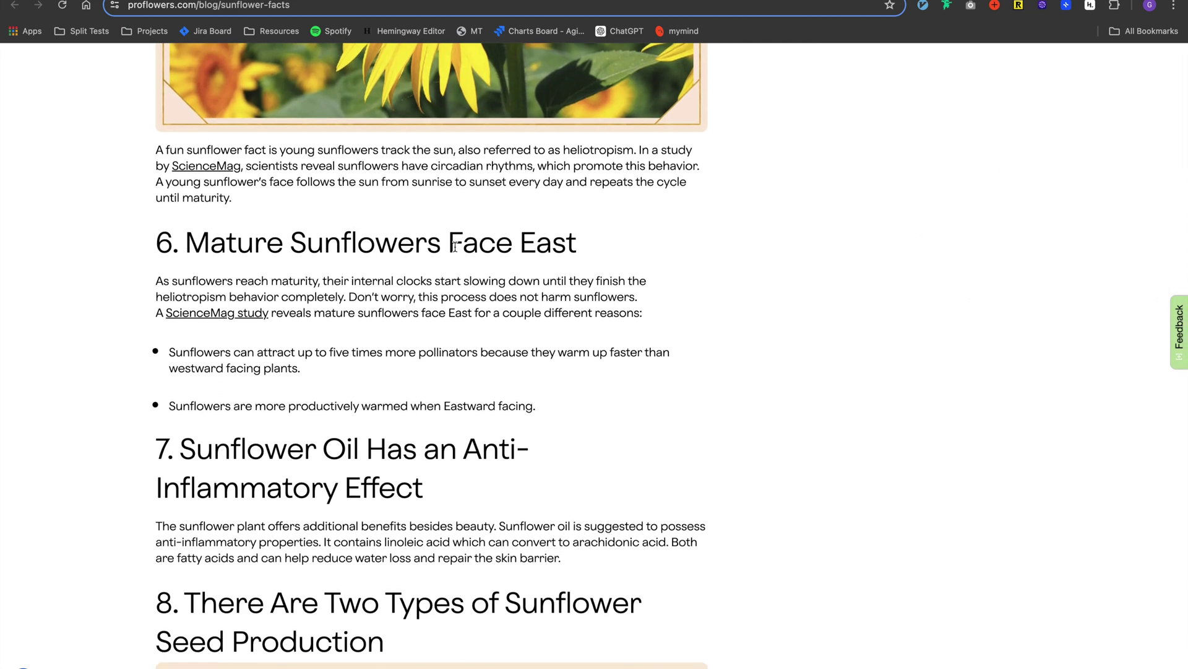
drag(158, 243, 614, 405)
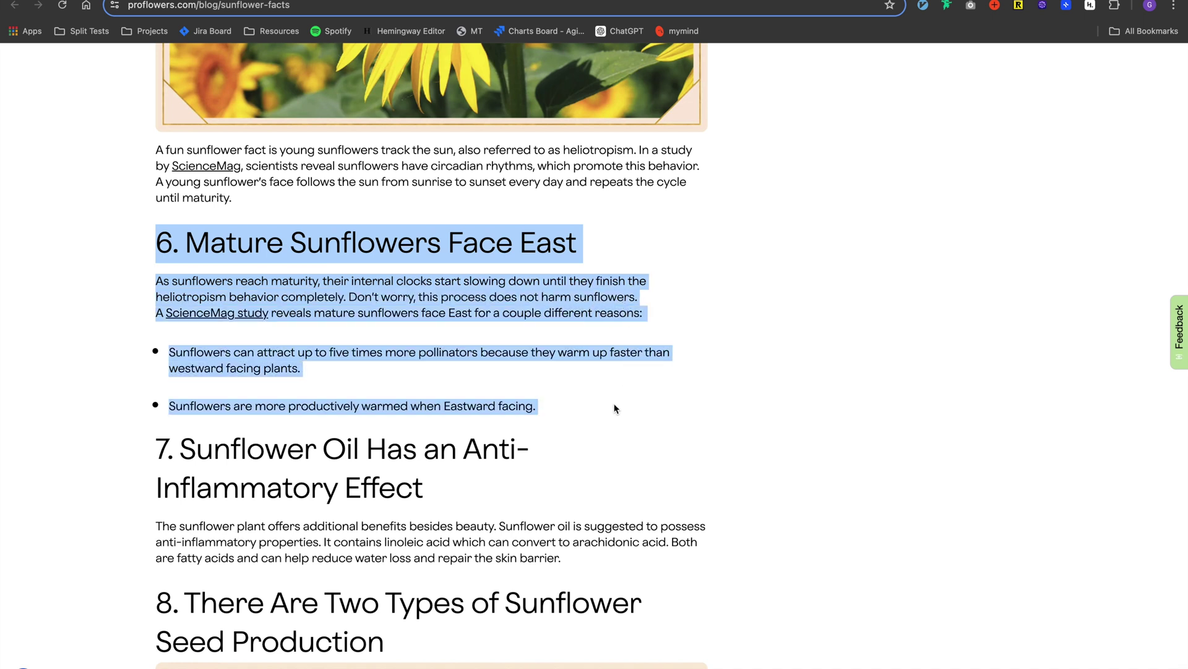
right_click(513, 407)
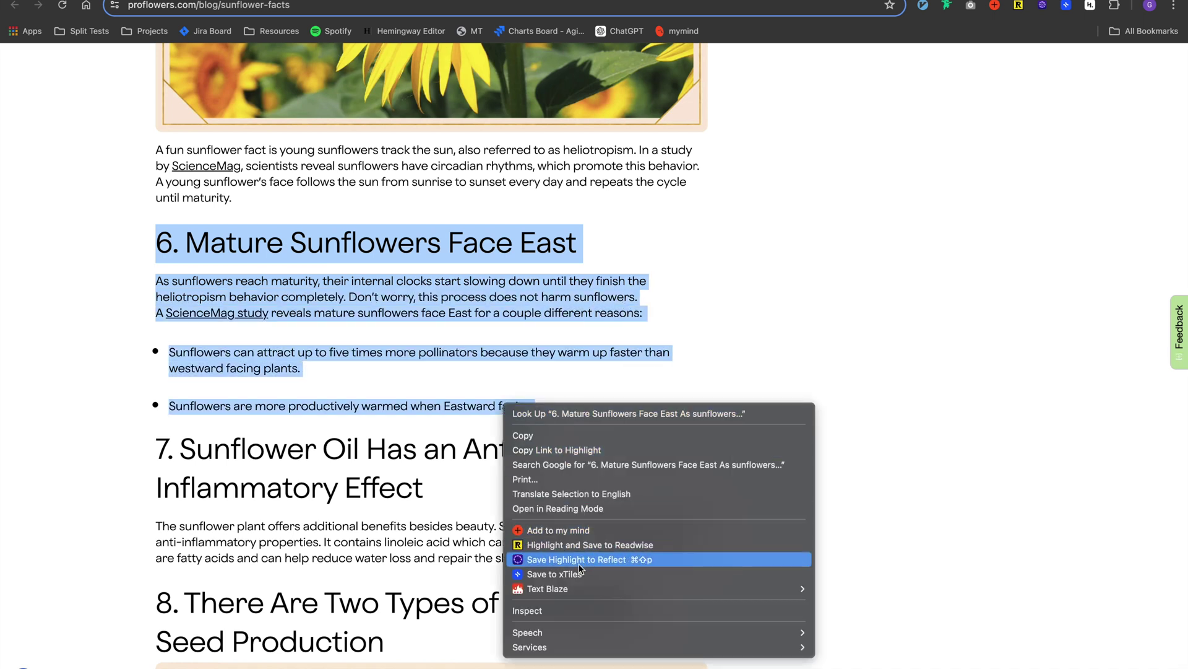
click(586, 355)
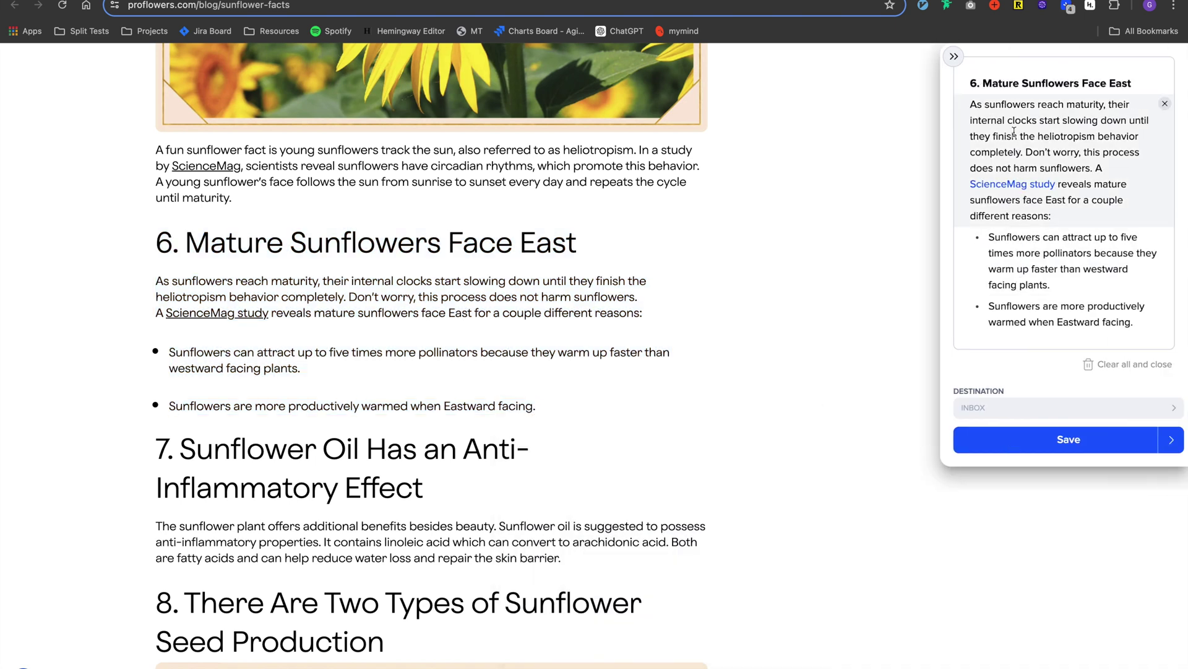
click(1043, 448)
- Find the "Sunflower Habitat" section further down the article, clip its heading and paragraph, and save it to the xTiles Inbox
scroll(534, 385, down, 3)
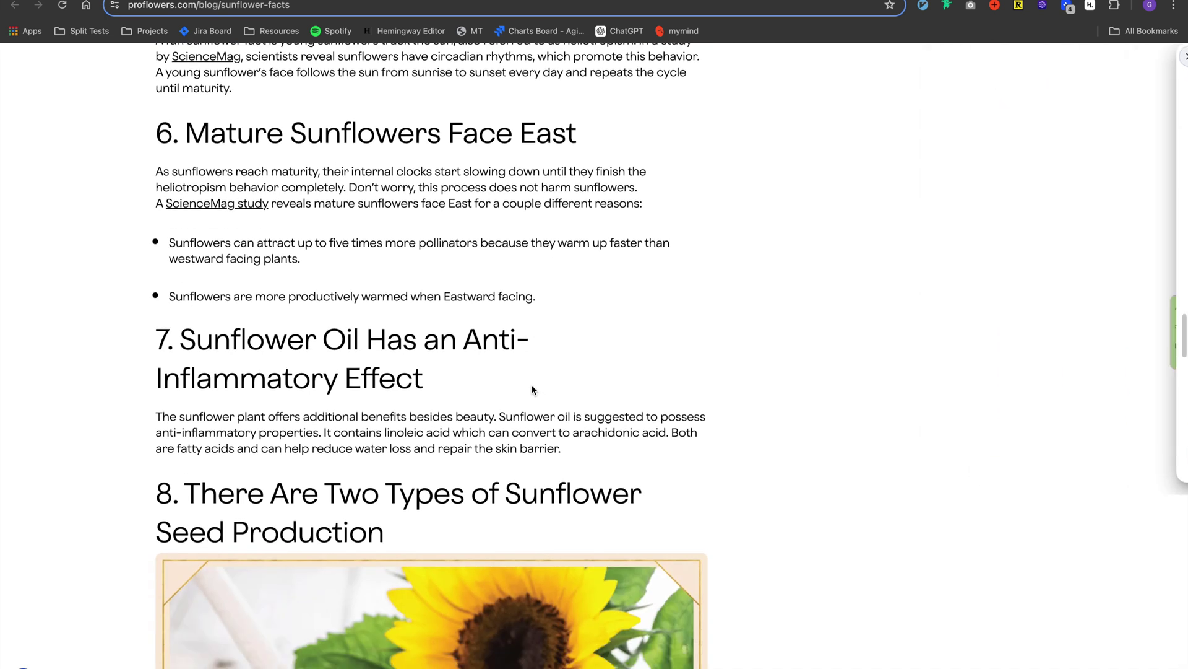
scroll(532, 390, down, 8)
scroll(532, 389, down, 8)
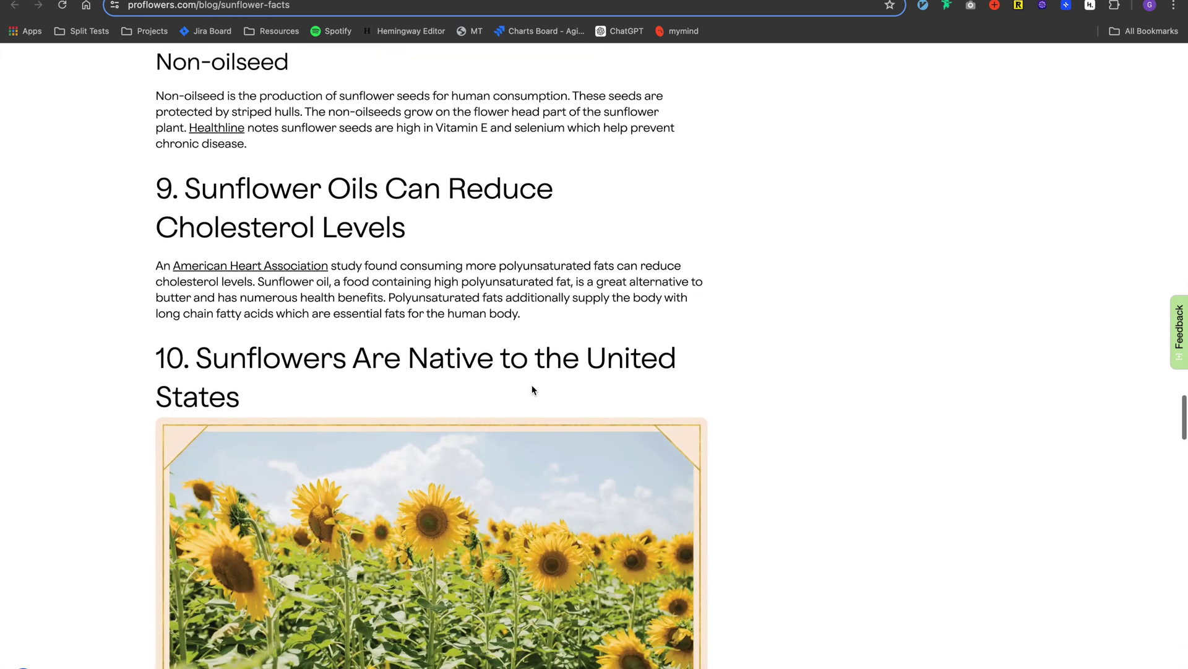
scroll(533, 390, down, 10)
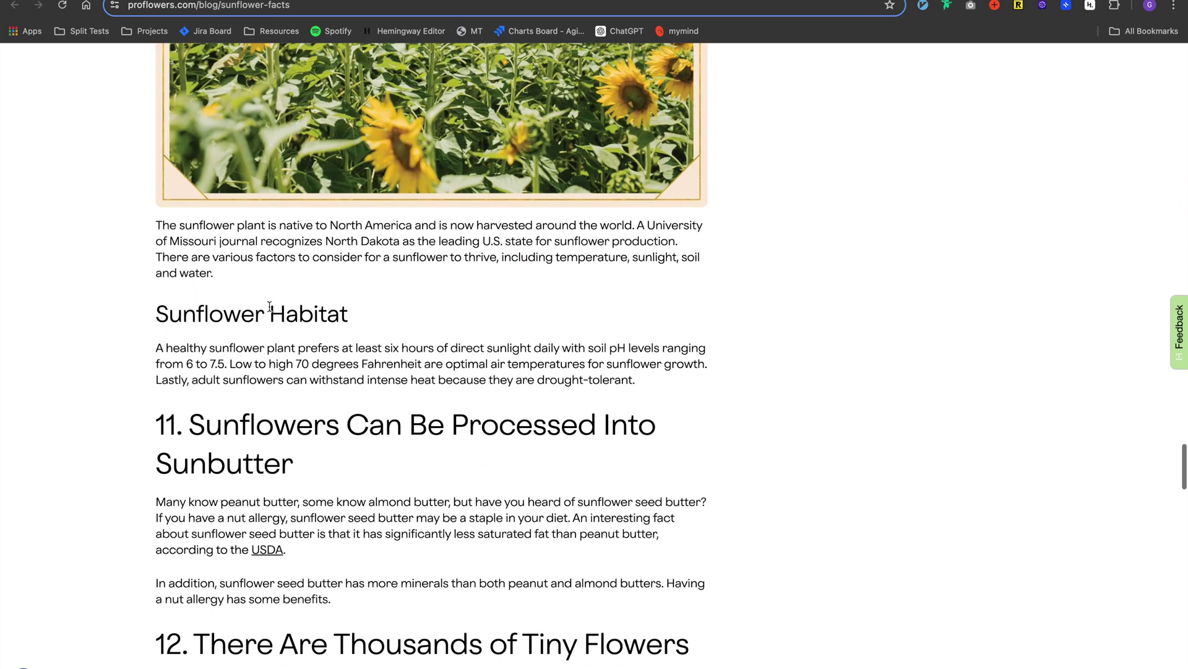
scroll(323, 314, down, 1)
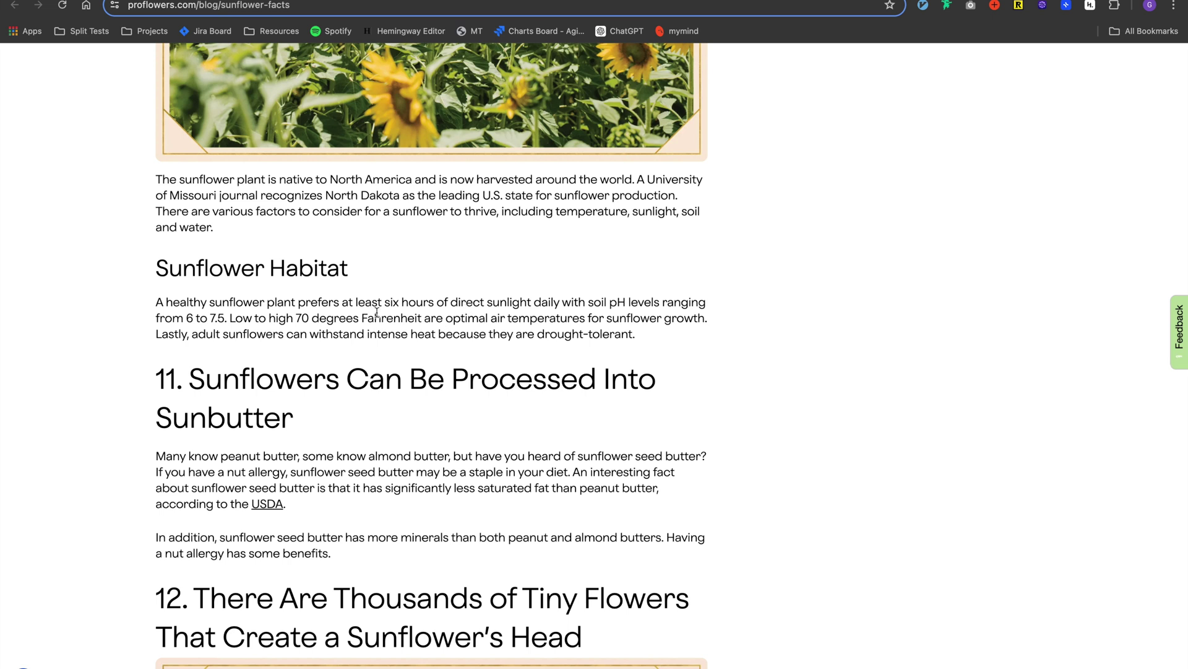
drag(158, 265, 628, 331)
right_click(616, 328)
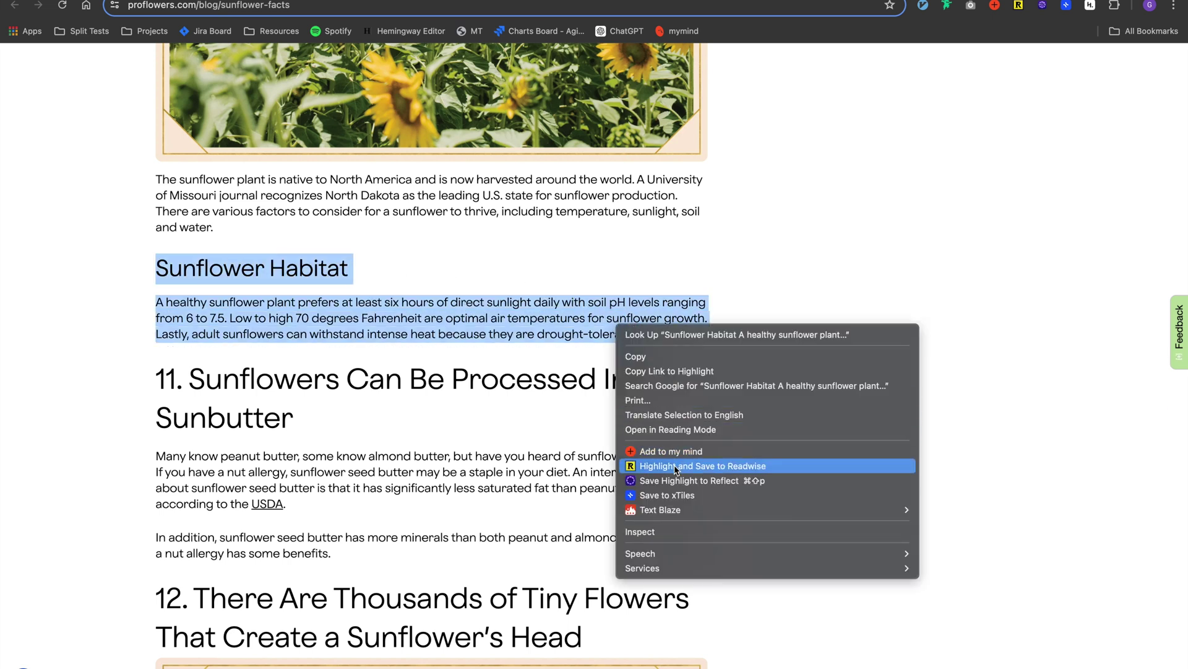
click(677, 495)
click(1060, 335)
- Switch to the Sunflowers page in xTiles, save the Sunflower Habitat clip once more, and open the Inbox
key(ctrl+Tab)
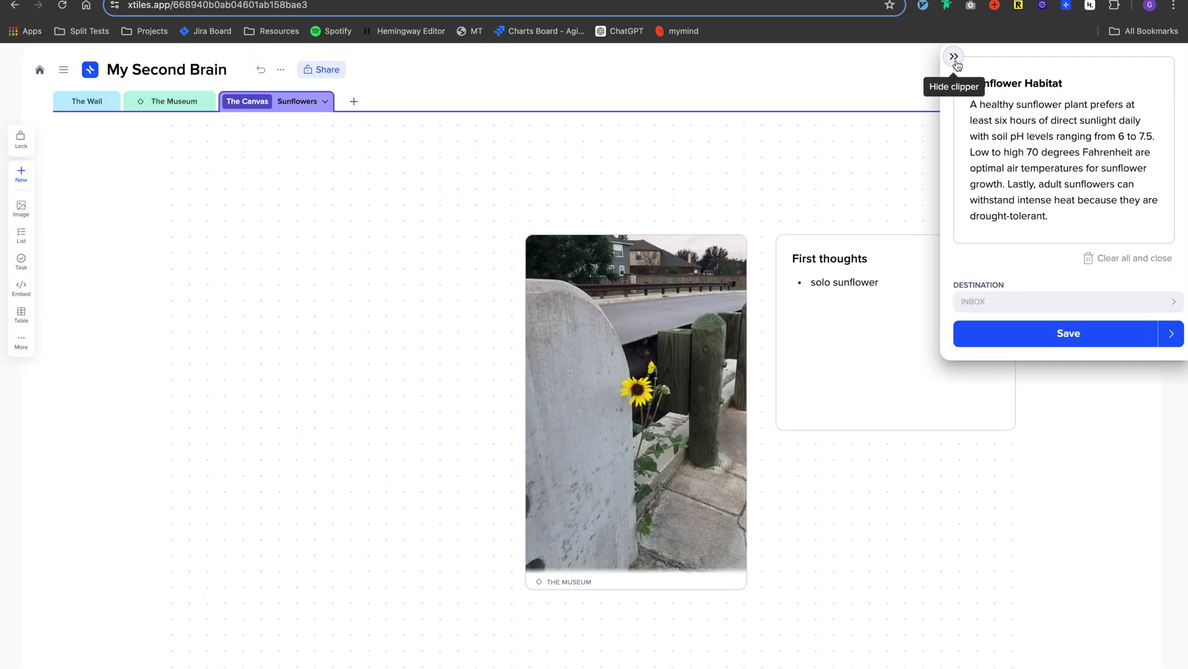
click(1017, 332)
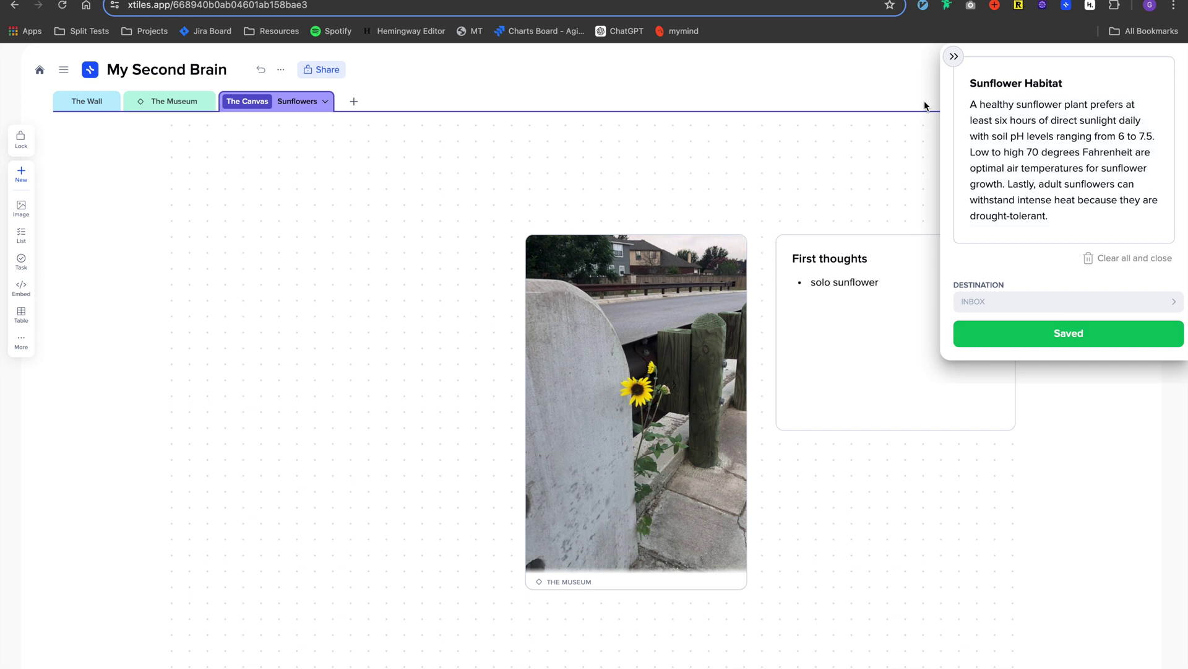
click(966, 69)
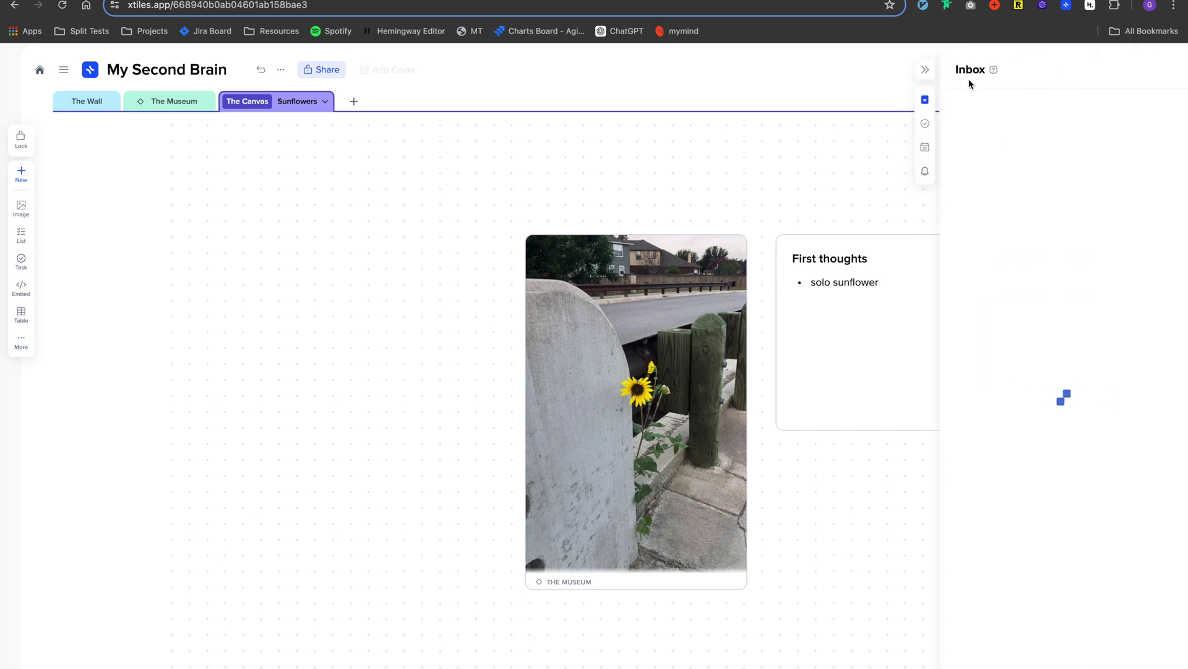
- Place the Sunflower Habitat, Mature Sunflowers Face East and heliotropism clips from the Inbox onto the Sunflowers page around the photo
scroll(705, 322, down, 2)
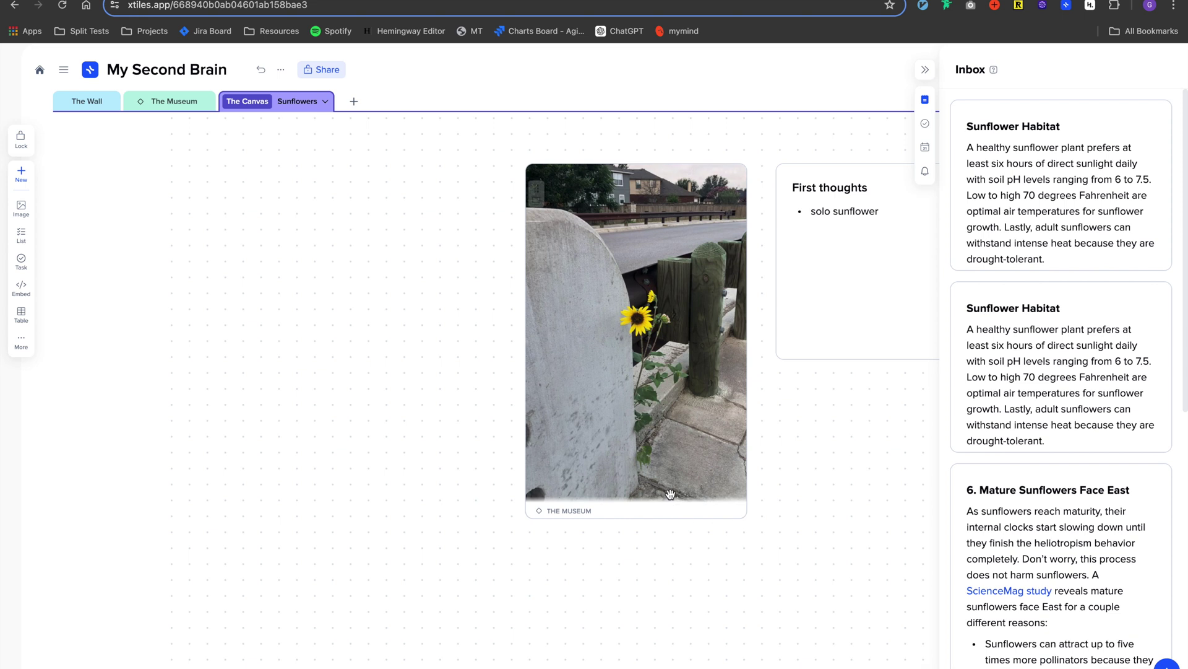
drag(1039, 294, 319, 391)
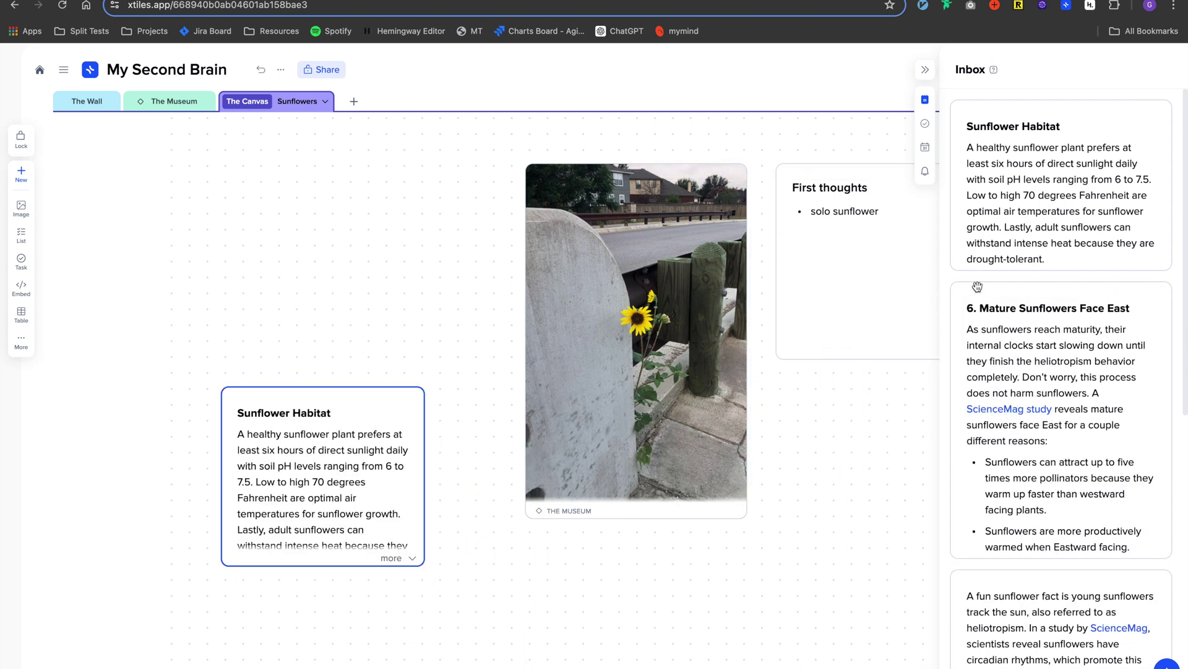
drag(1047, 292, 710, 533)
scroll(709, 532, down, 2)
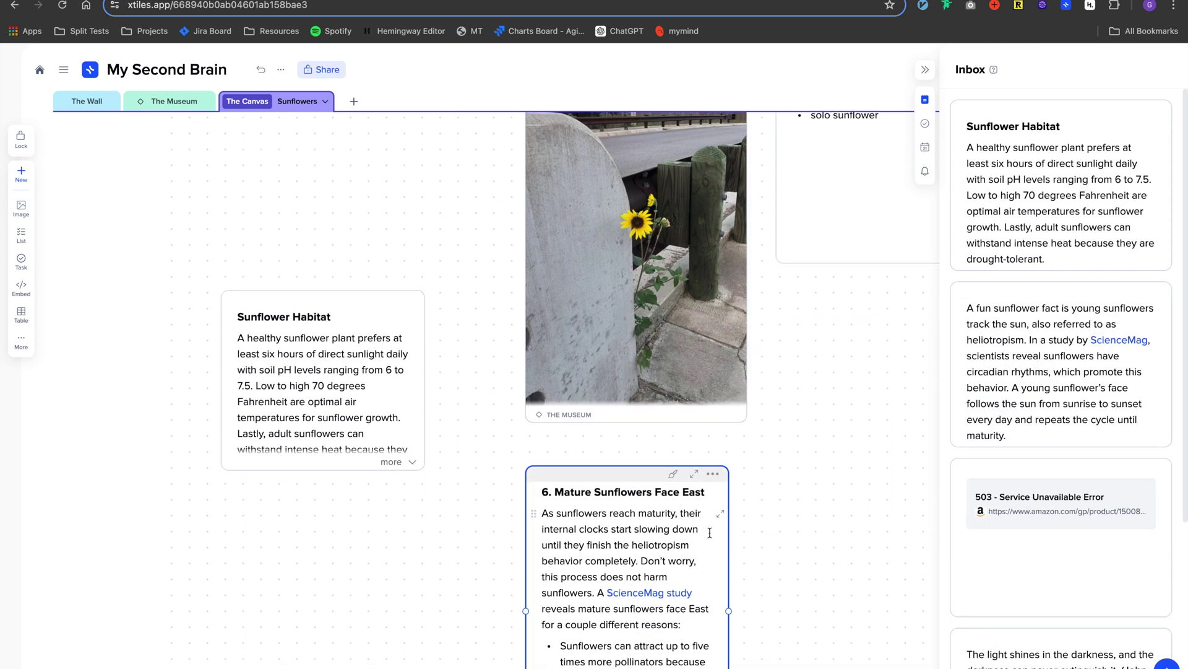
drag(1047, 290, 875, 350)
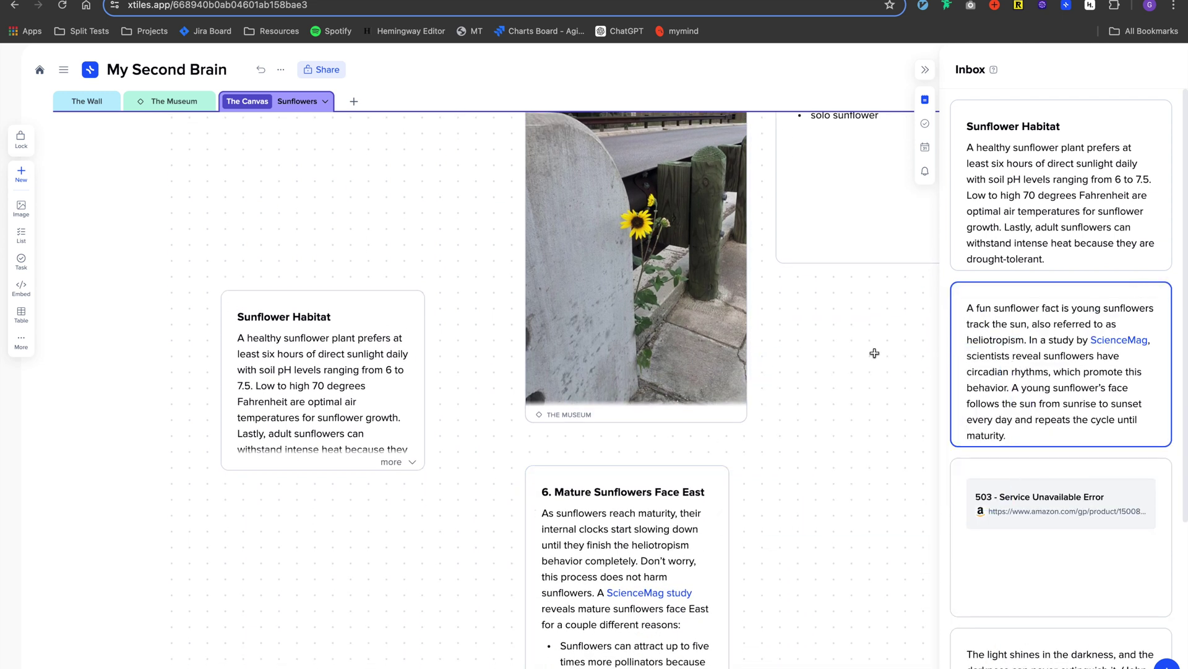
- Move the Sunflower Habitat tile to the page's upper-left corner, level with the photo's top, then widen and shorten it to fit its text
scroll(859, 329, up, 2)
scroll(858, 329, down, 1)
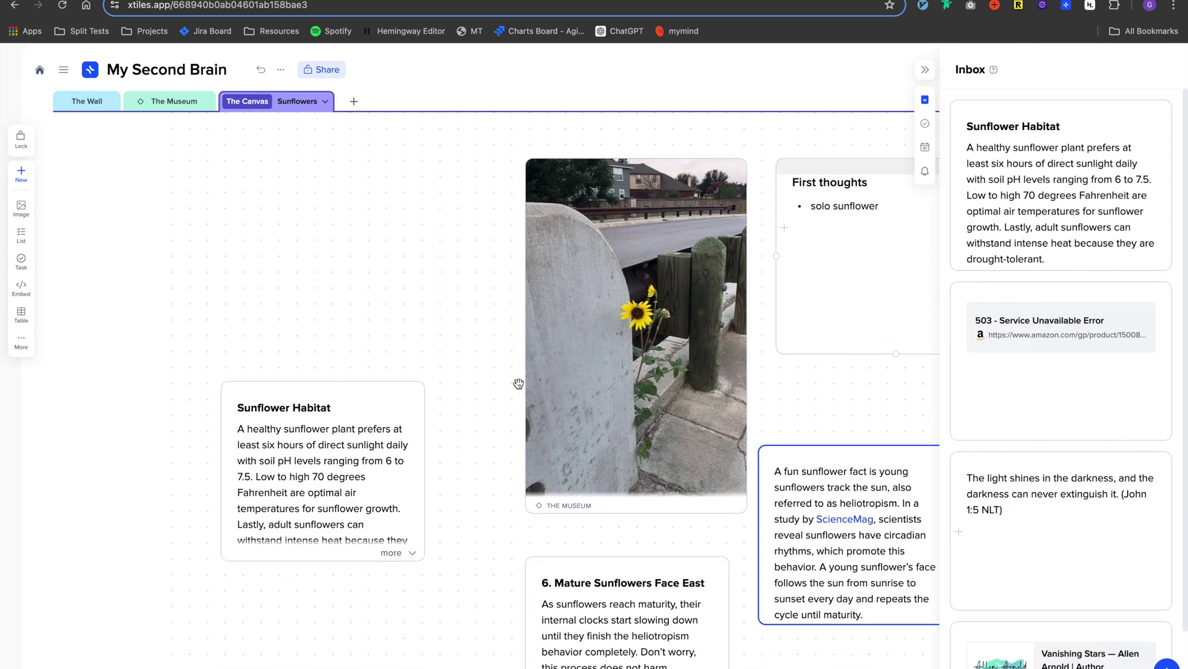
drag(338, 391, 236, 178)
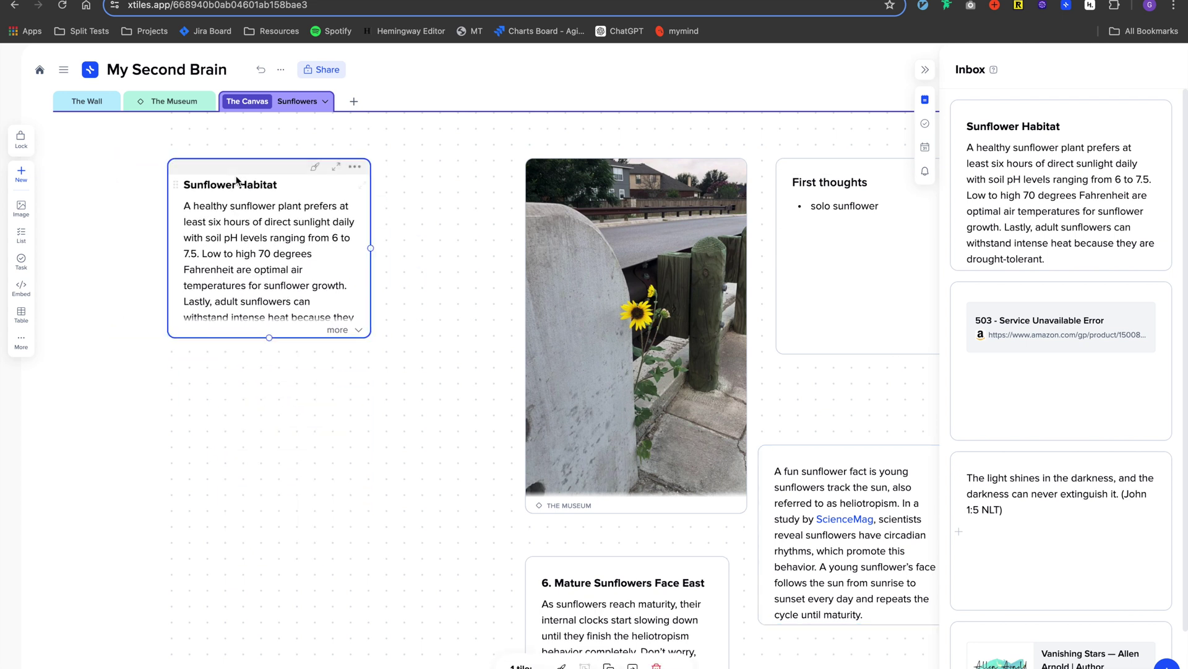
drag(374, 199, 496, 199)
drag(419, 314, 424, 277)
- Stack the Mature Sunflowers Face East and heliotropism tiles beneath Sunflower Habitat, widening and shortening them to fit their text
scroll(534, 378, down, 2)
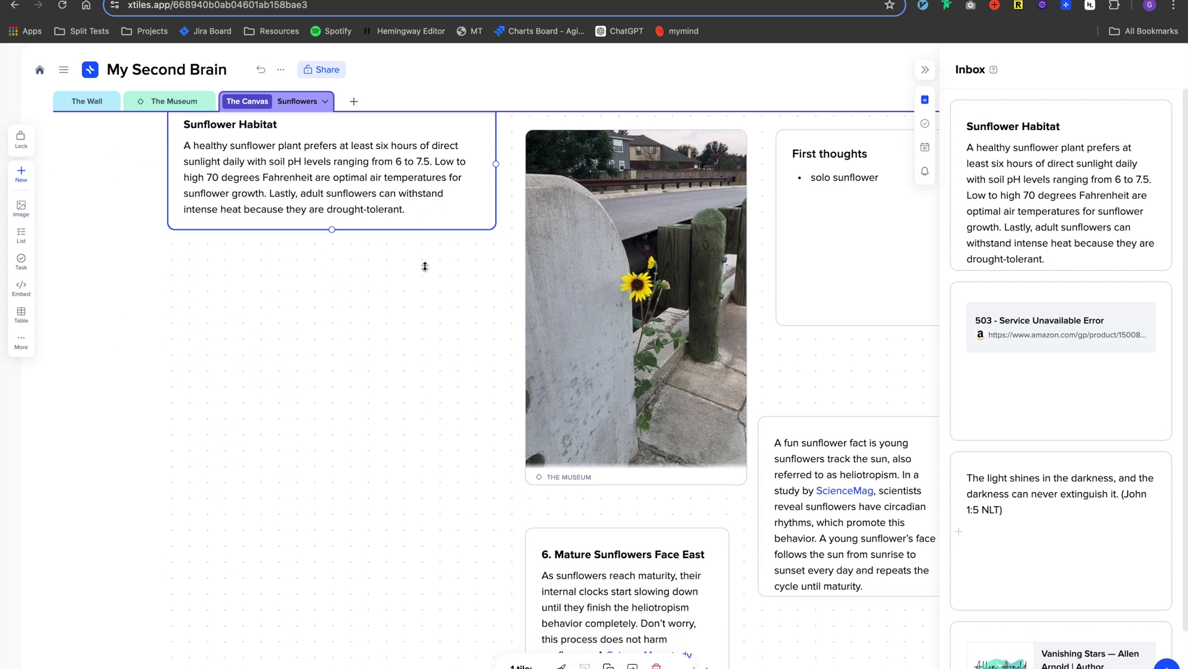
drag(585, 476, 236, 191)
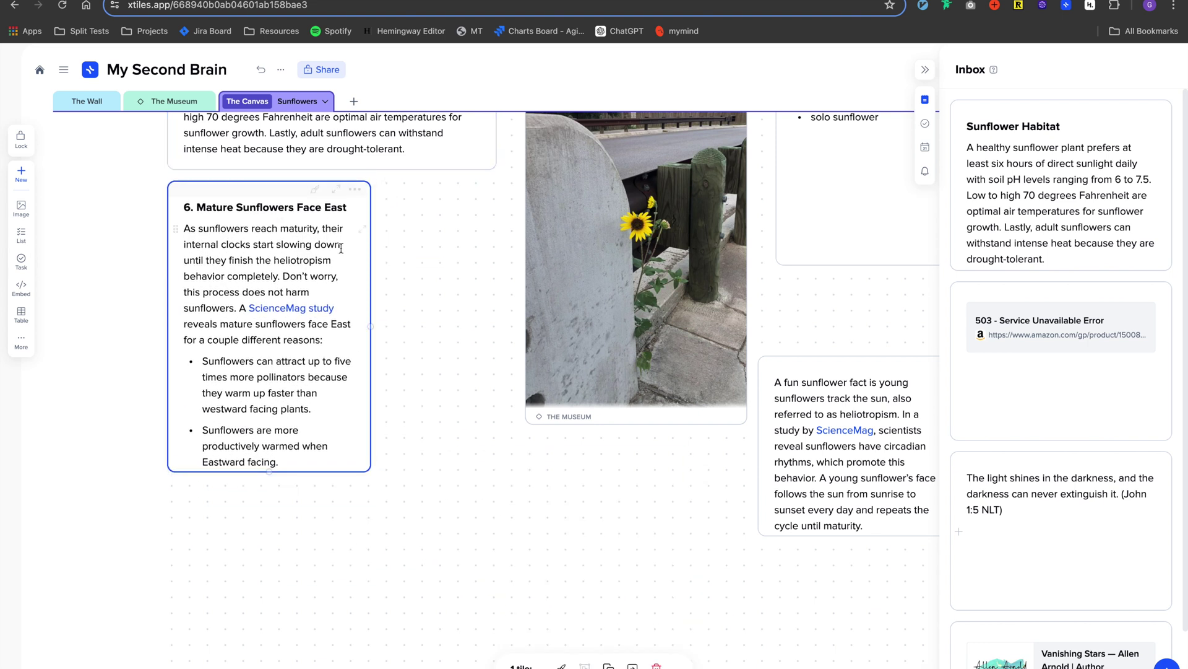
drag(380, 255, 492, 268)
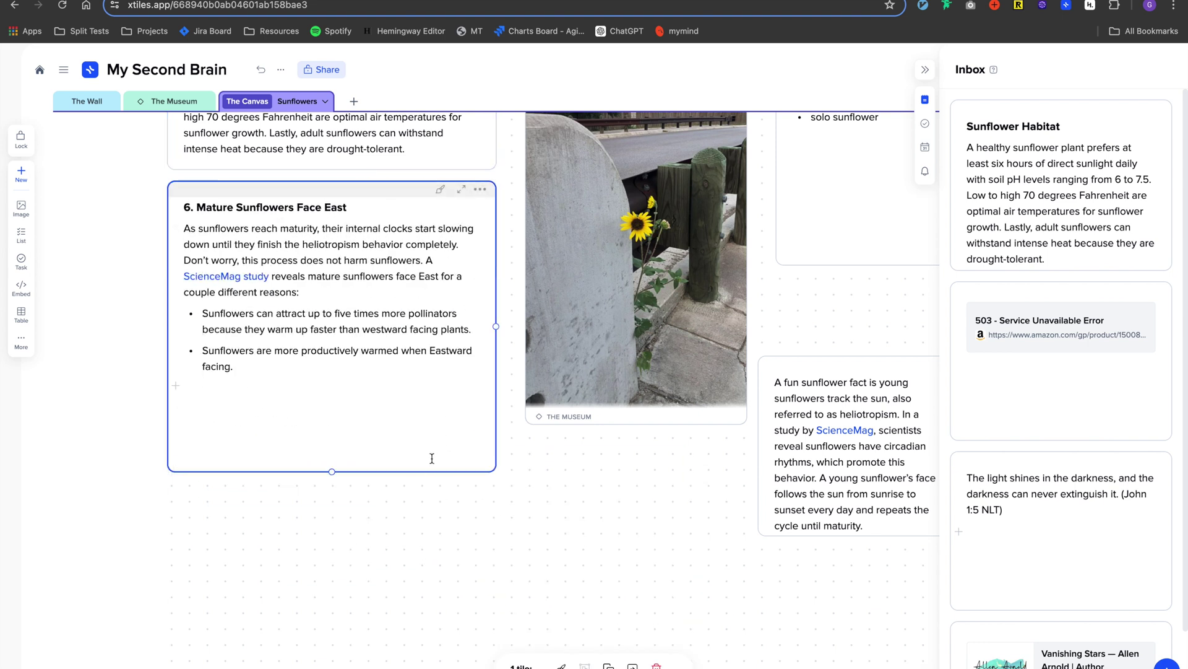
drag(426, 471, 427, 378)
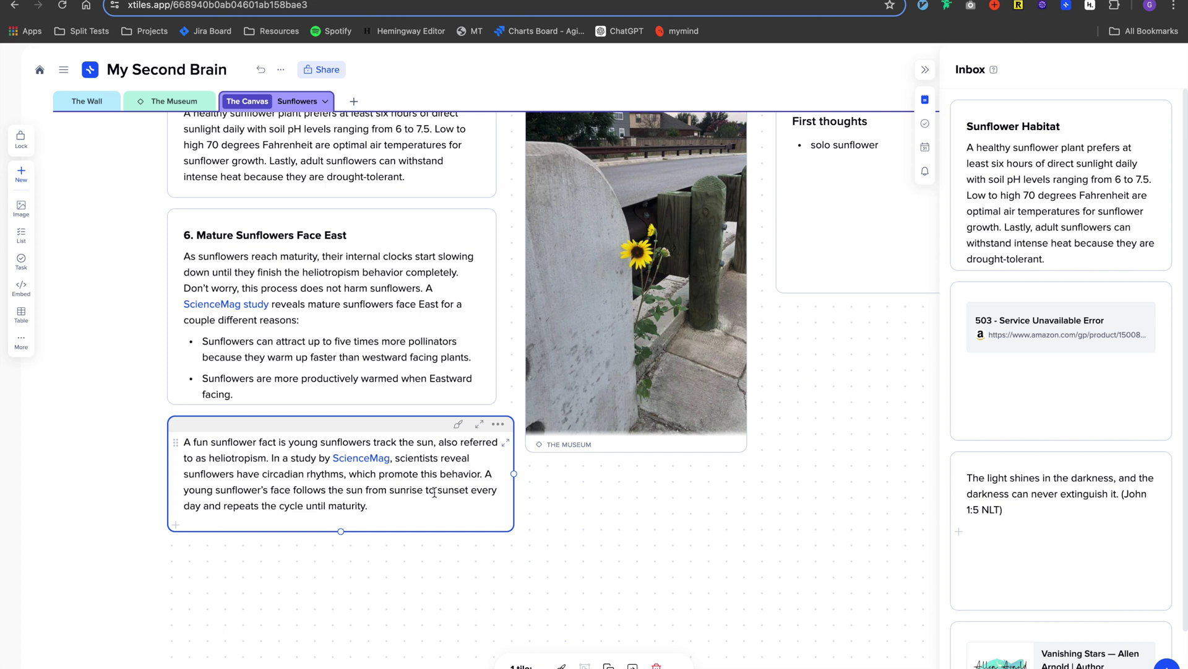
- Add a tile below the sunflower photo titled "A sunflower's behavior reveals it's stage in life. Very similar to humans. Why does this matter?"
scroll(435, 492, up, 1)
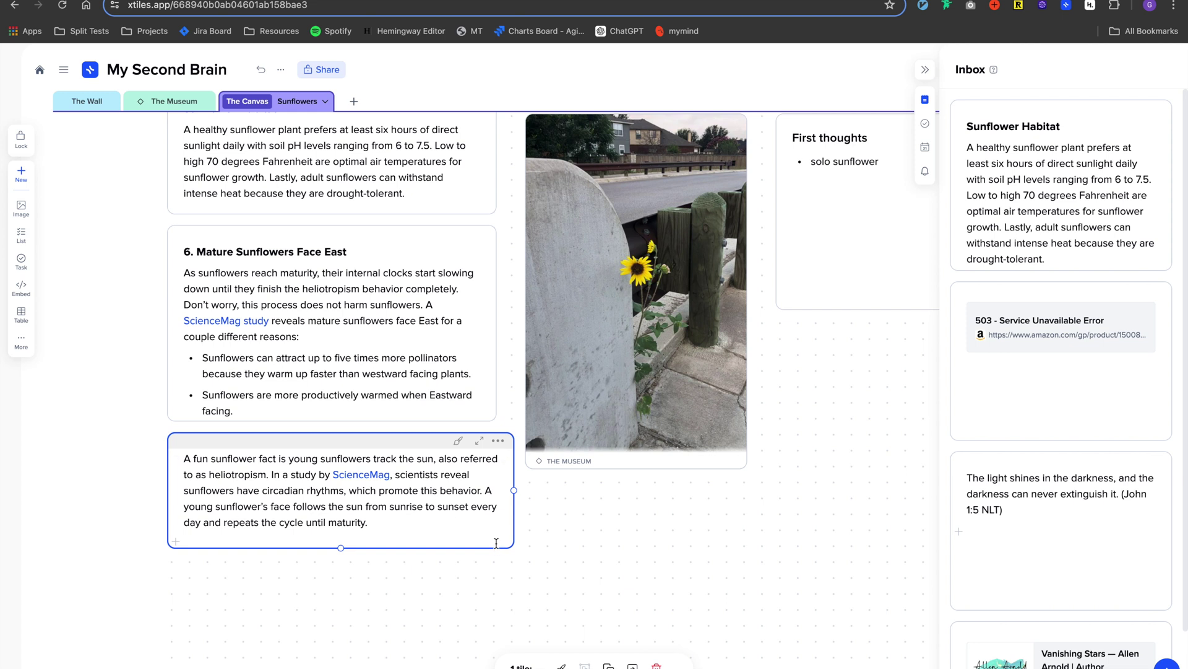
scroll(496, 544, down, 1)
click(582, 499)
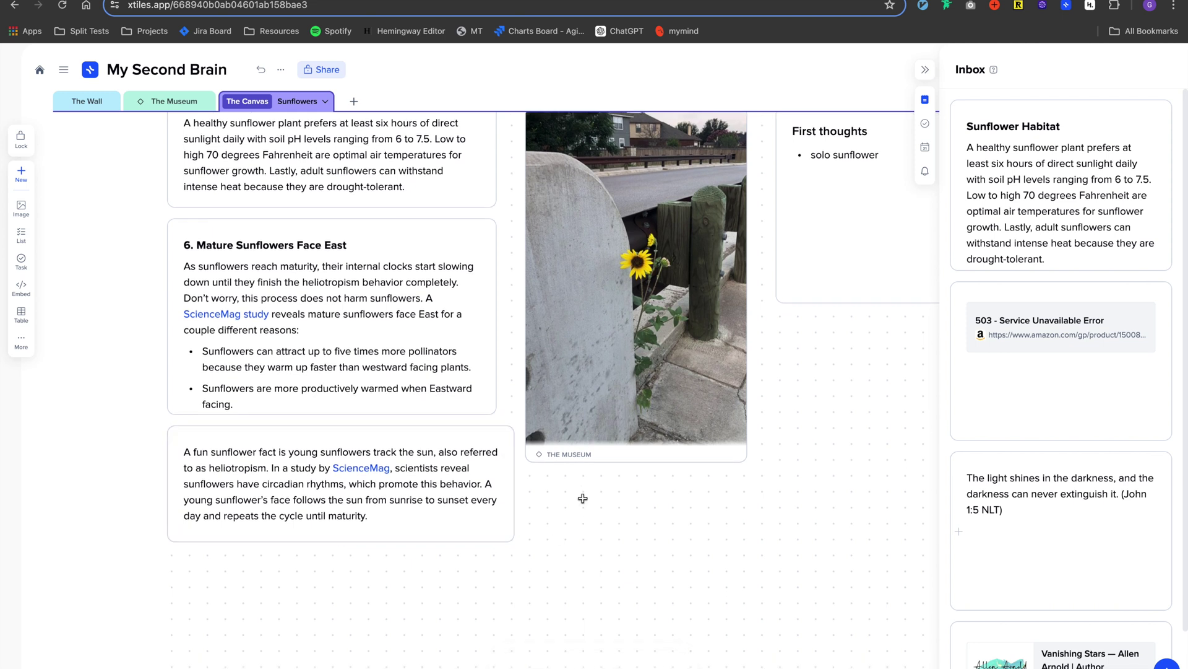
double_click(598, 501)
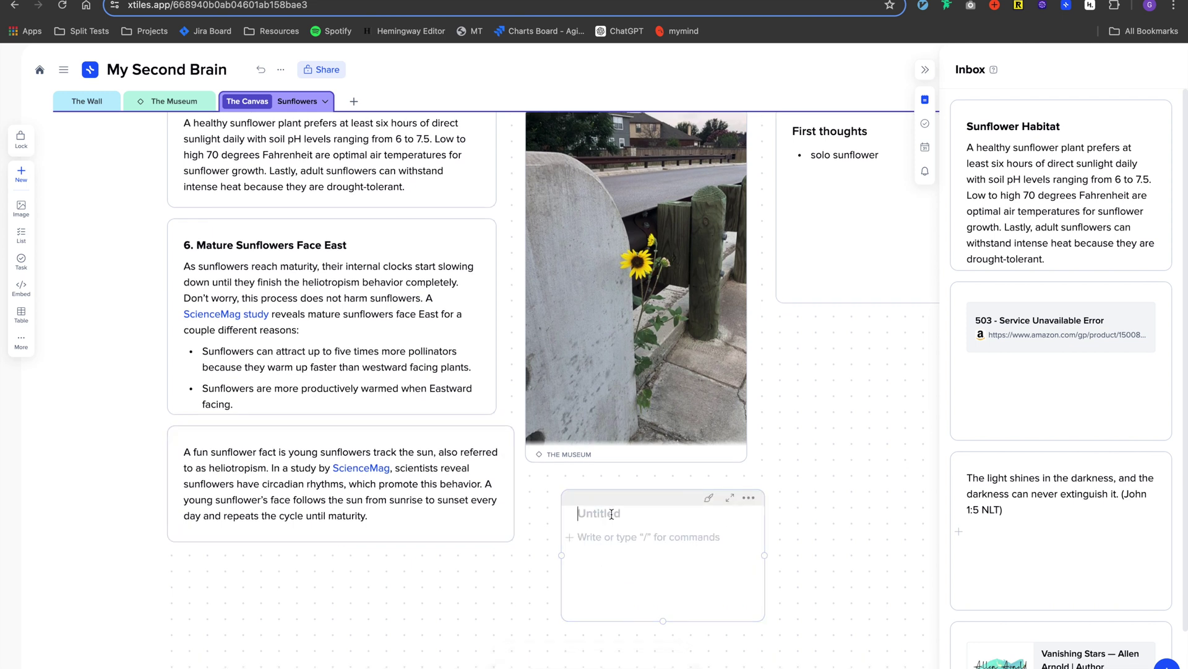
text(A sunflower's behavior reveals it's stage in life. Very similar to humans. Why does this matter?)
click(650, 551)
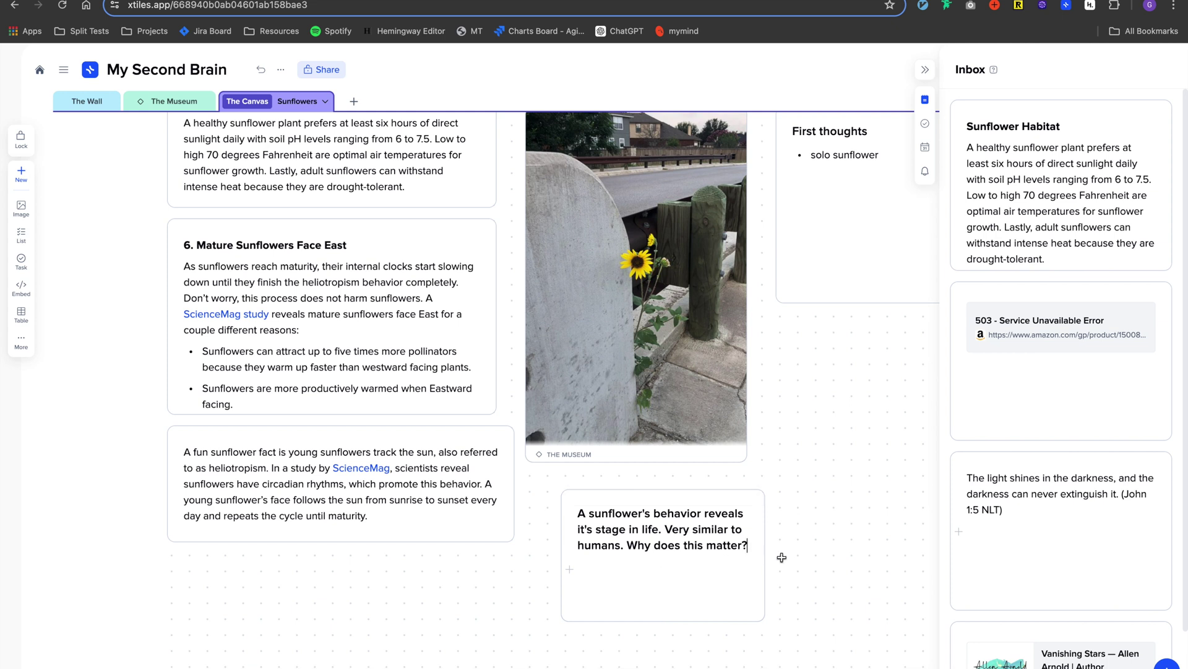
- Shorten and widen the new "A sunflower's behavior" tile to fit its text
drag(735, 623, 747, 558)
drag(764, 509, 854, 523)
scroll(812, 458, down, 2)
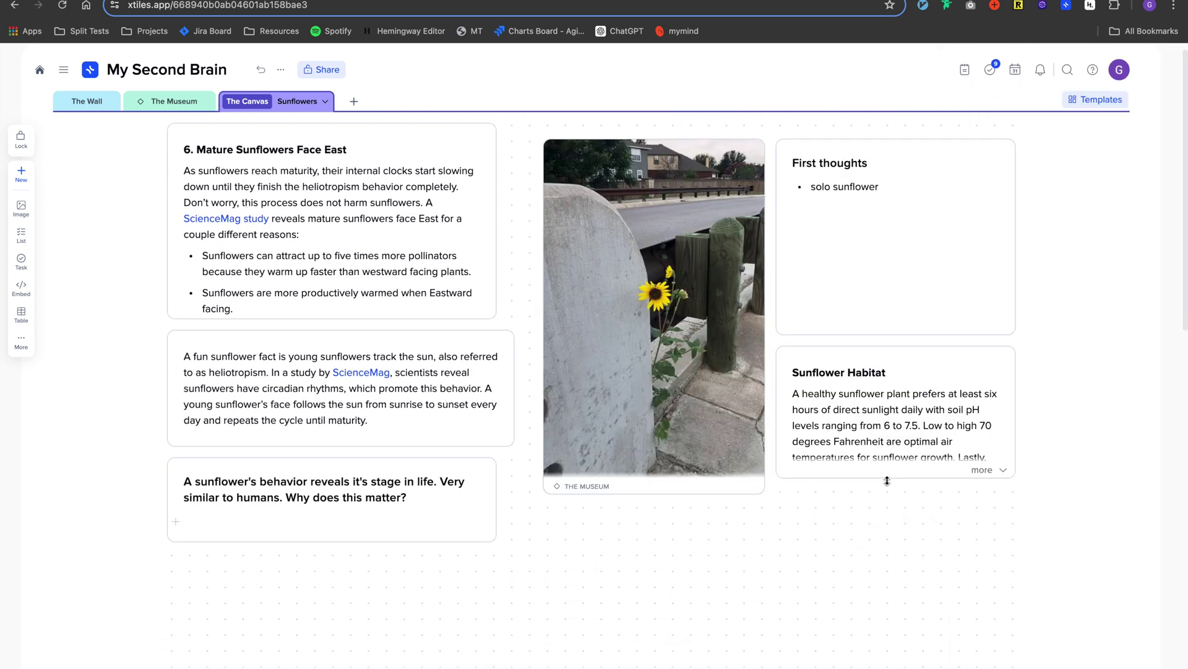
- Lengthen the Sunflower Habitat tile to show its full text and make "drought-tolerant" bold
drag(886, 483, 888, 525)
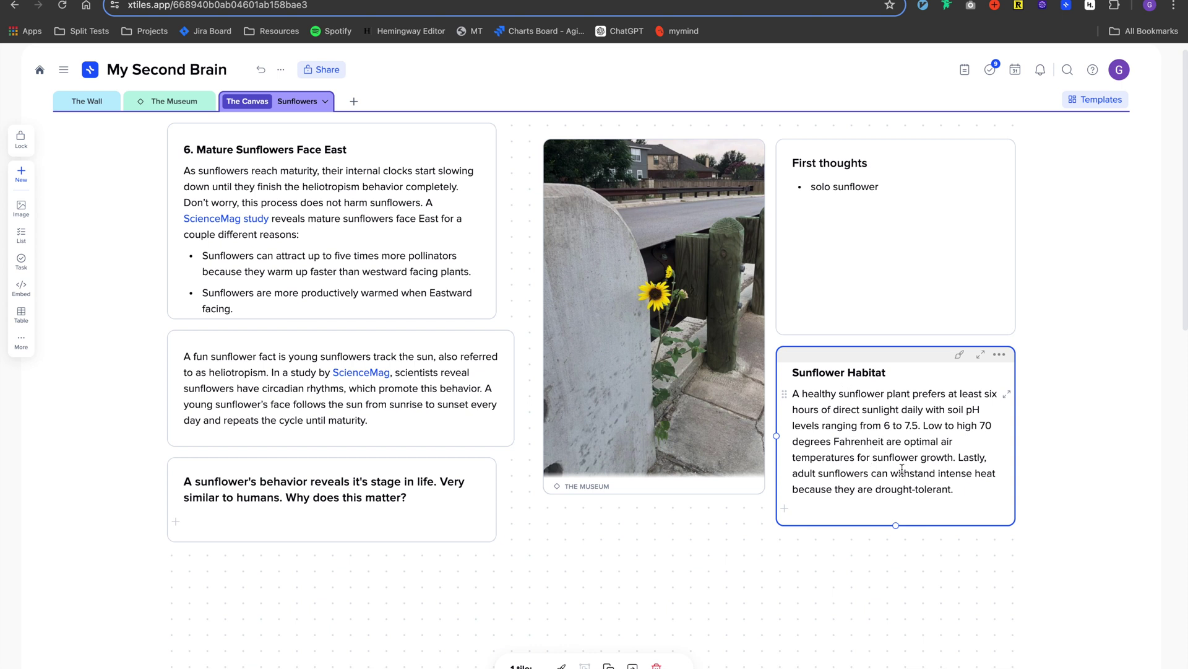
drag(812, 474, 950, 489)
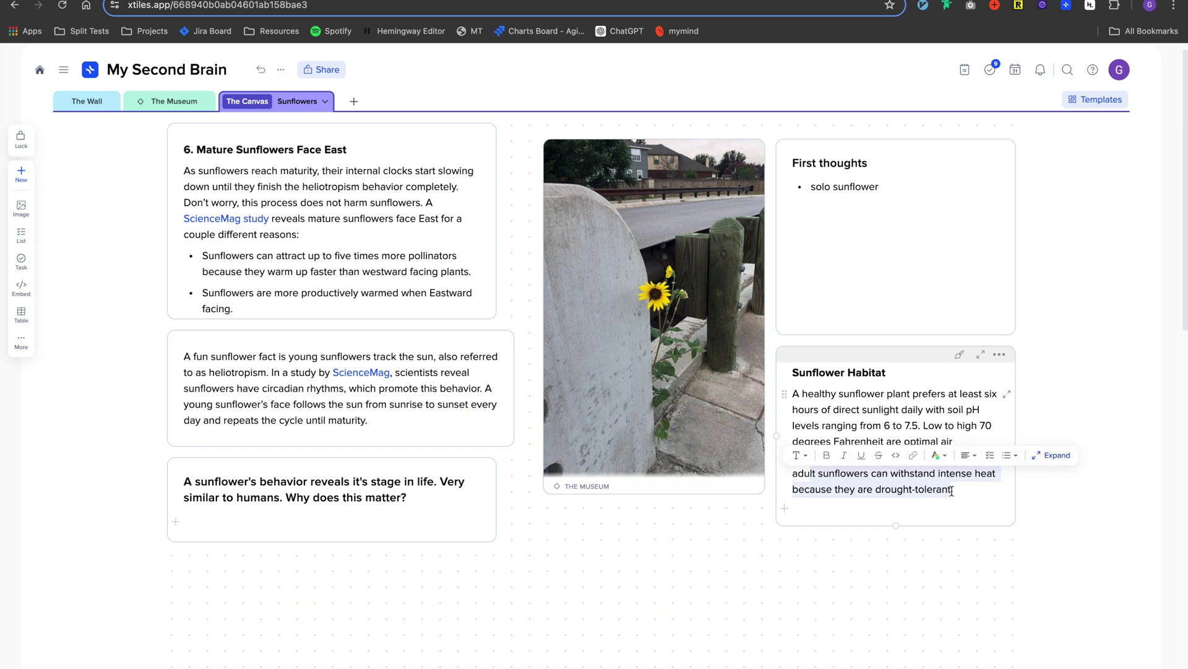
click(924, 489)
drag(876, 489, 952, 489)
key(super+b)
click(975, 558)
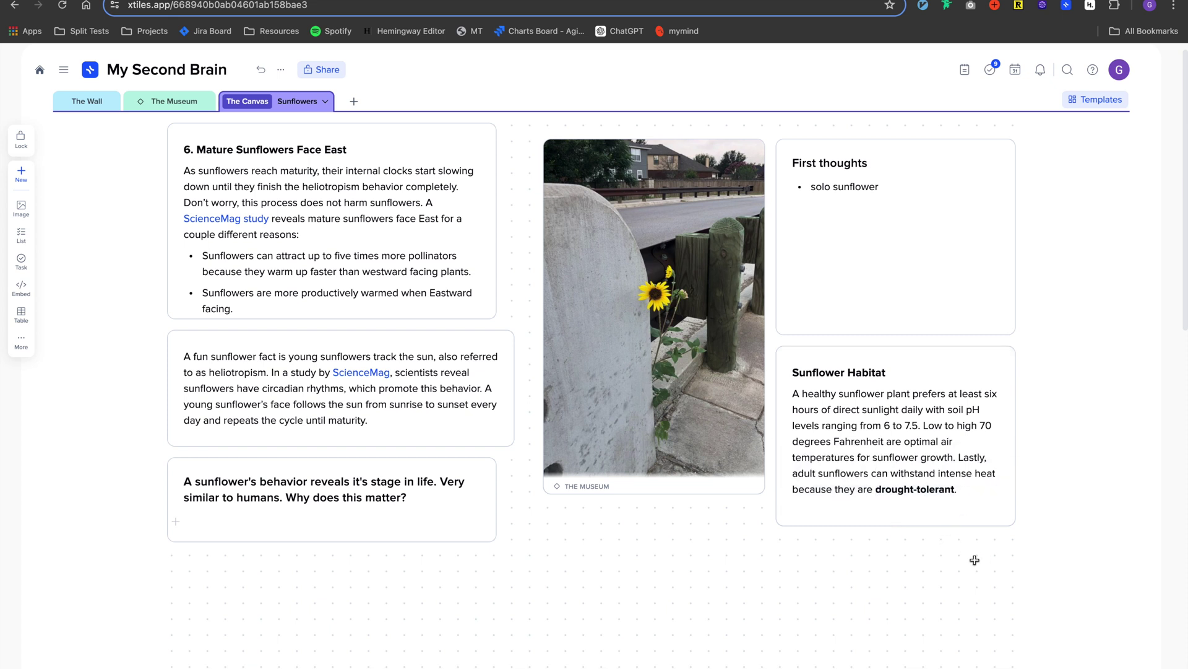
- Add the "Those who trust in the Lord are drought-intolerant. (Jeremiah 17:7-8)" tile to The Museum collection
scroll(975, 557, down, 2)
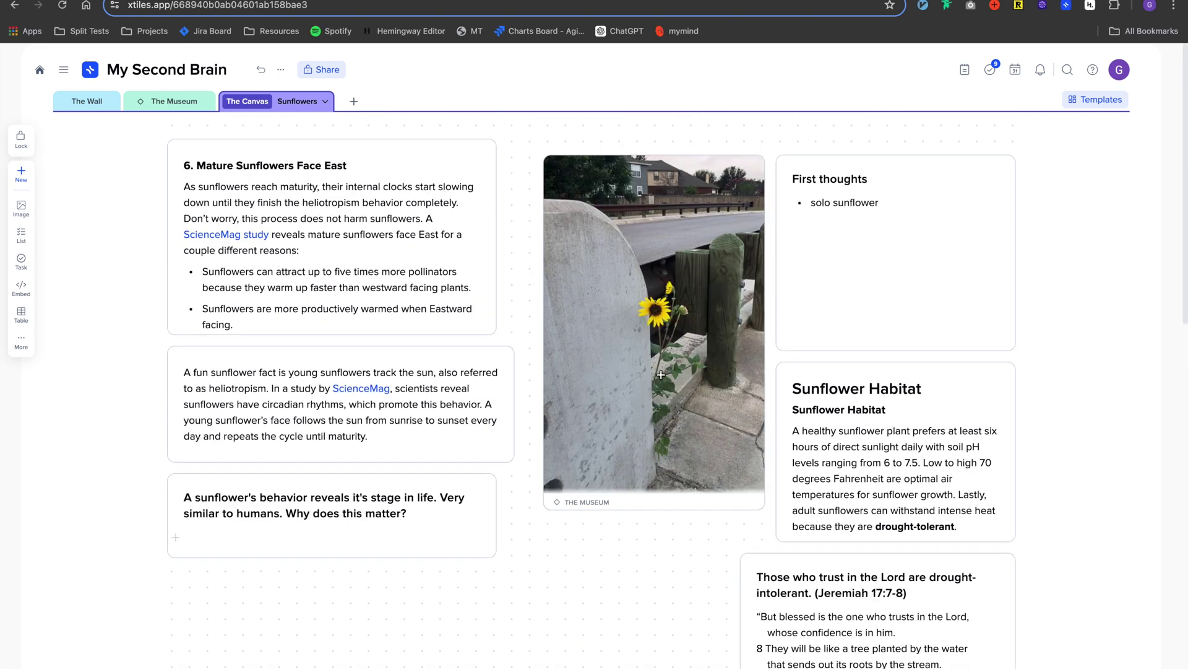
scroll(667, 374, down, 1)
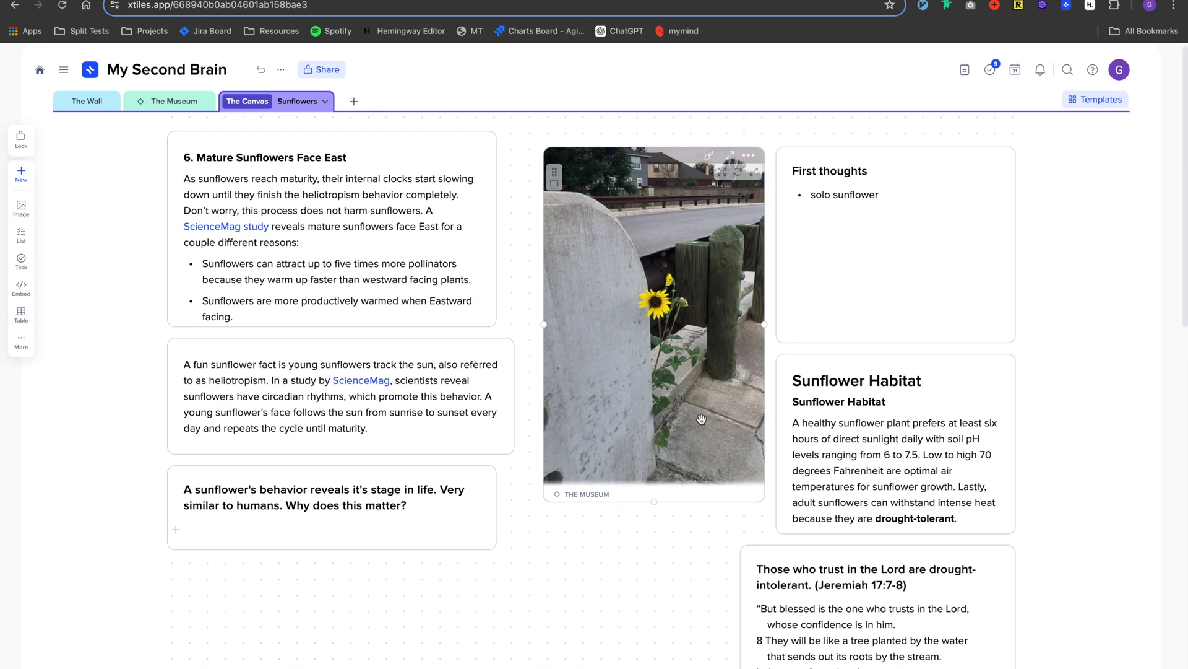
scroll(702, 419, down, 3)
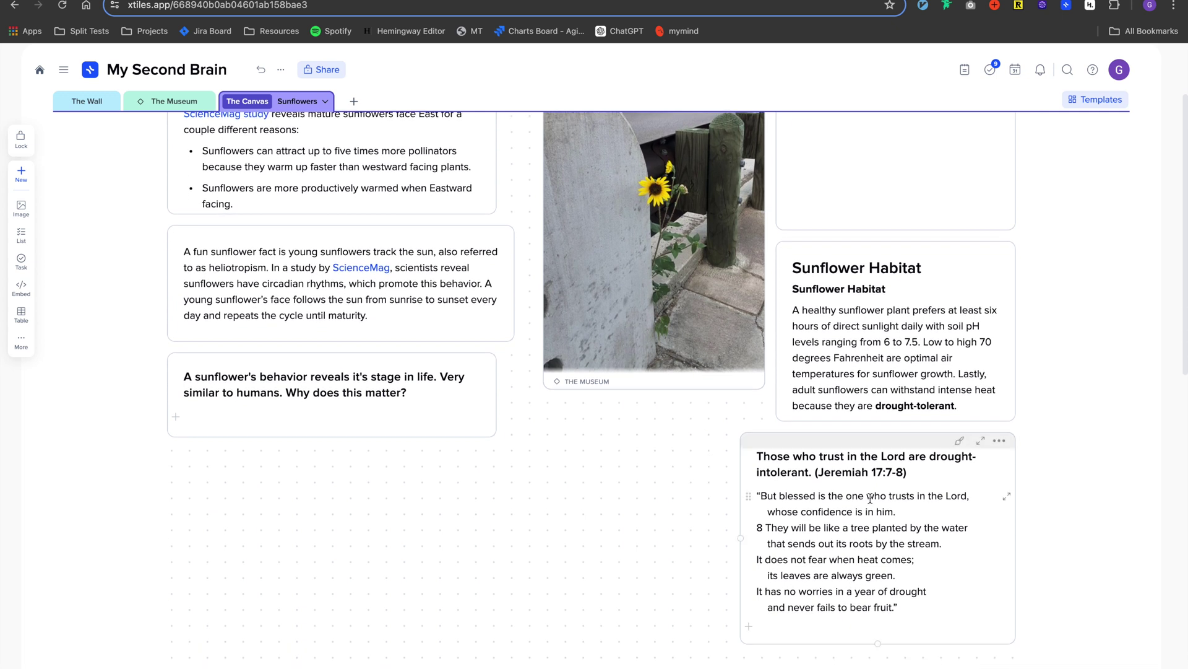
click(999, 440)
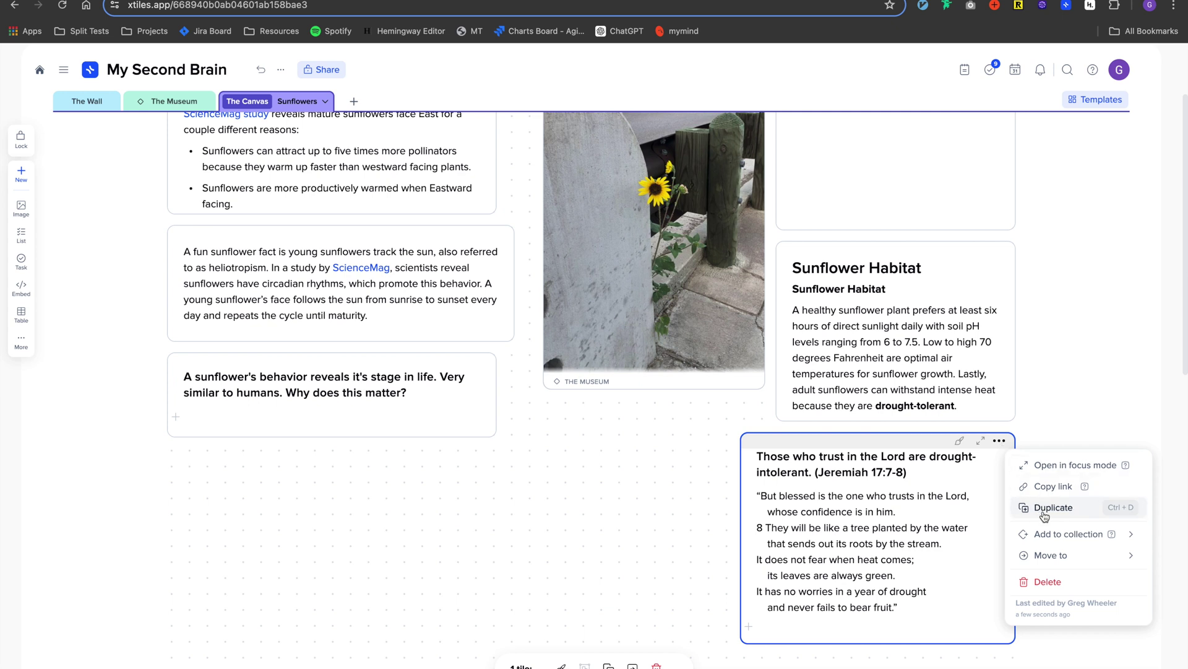
mouse_move(1053, 534)
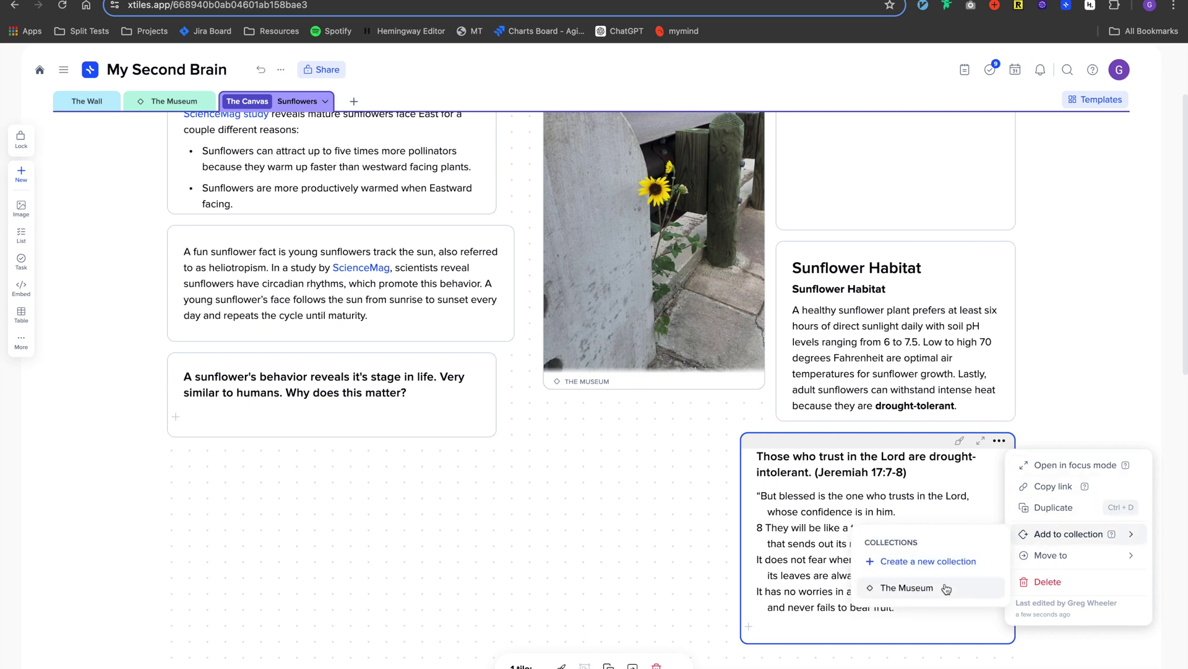
click(946, 588)
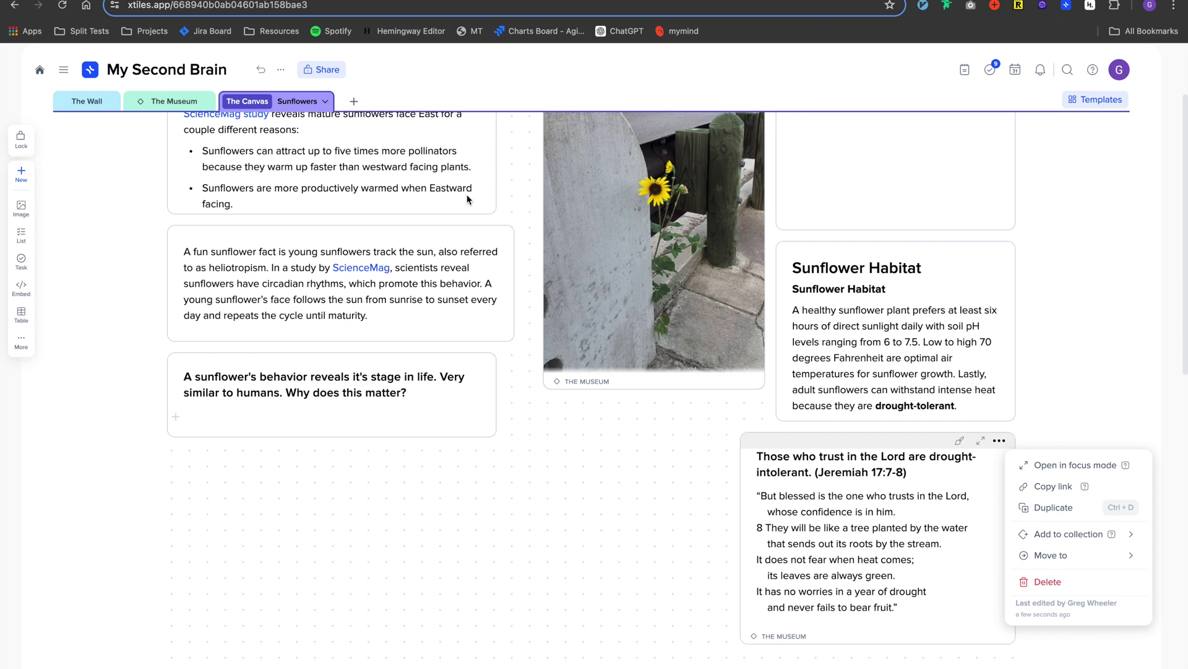
- Open The Museum and tag the Jeremiah 17:7-8 entry with Diamond and A life well-lived
click(196, 103)
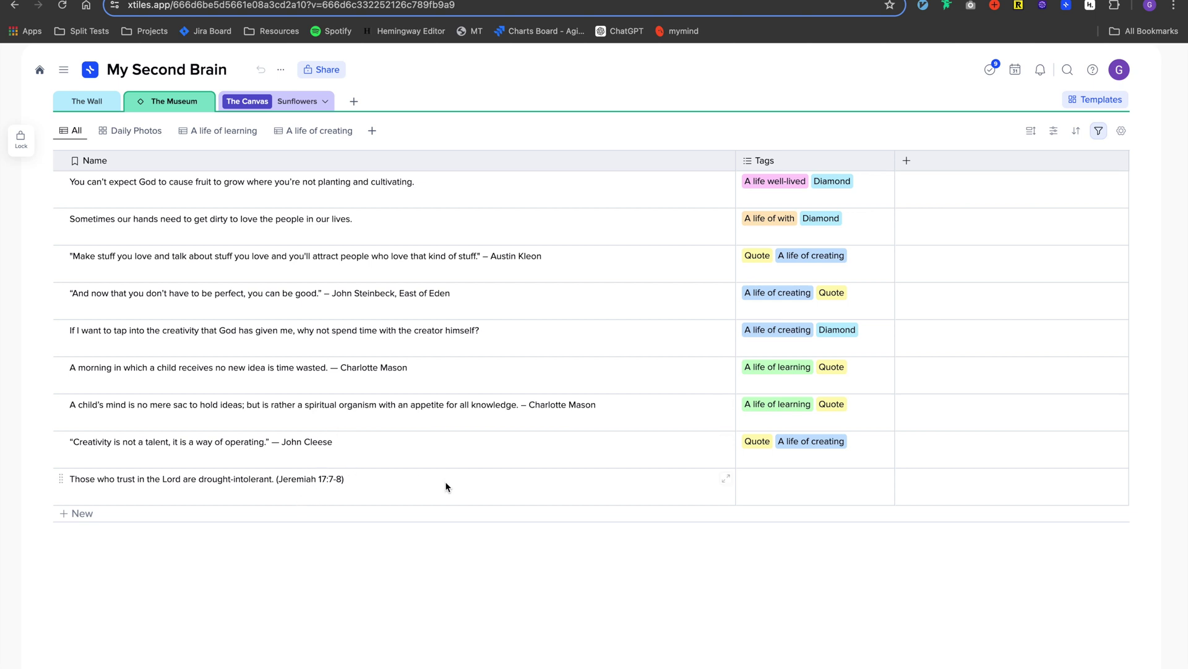
click(793, 484)
click(793, 484)
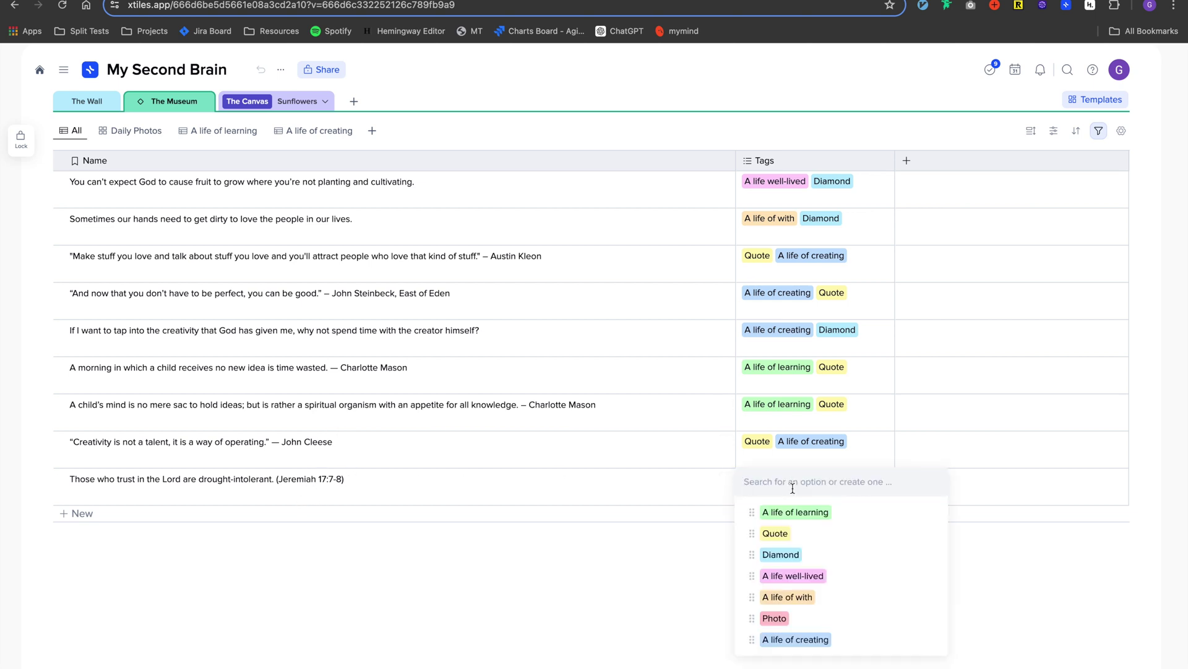
click(801, 557)
click(798, 575)
click(684, 559)
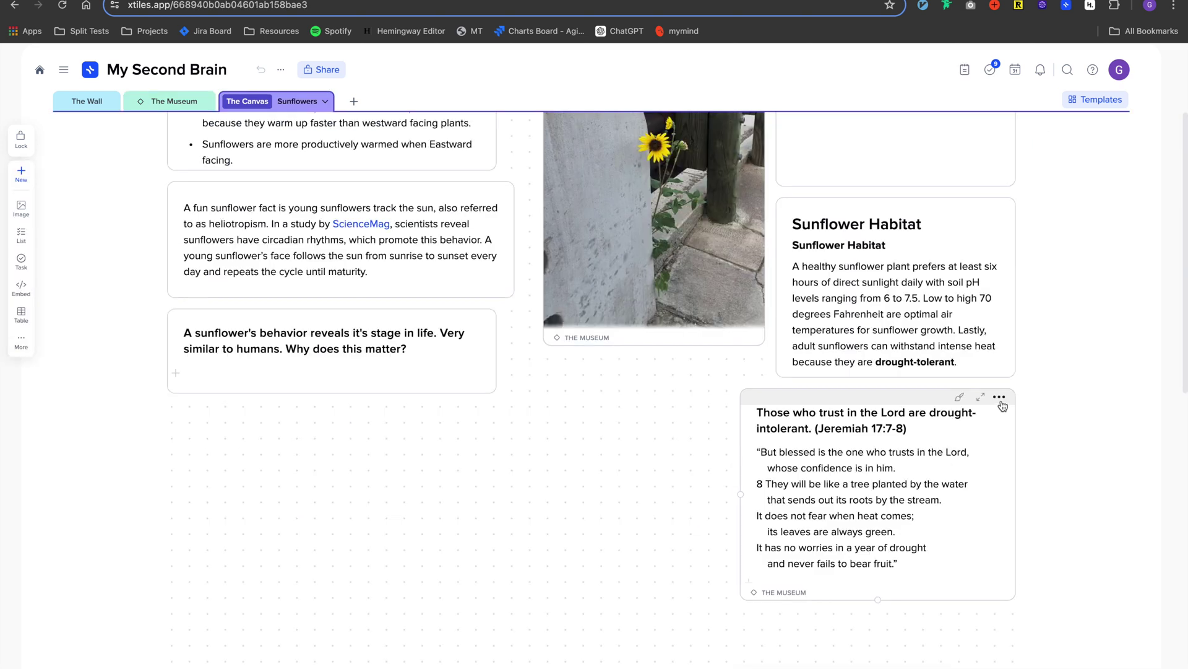
- Move the Jeremiah 17:7-8 tile from the Sunflowers page to The Wall and locate it at the end of that page
click(999, 396)
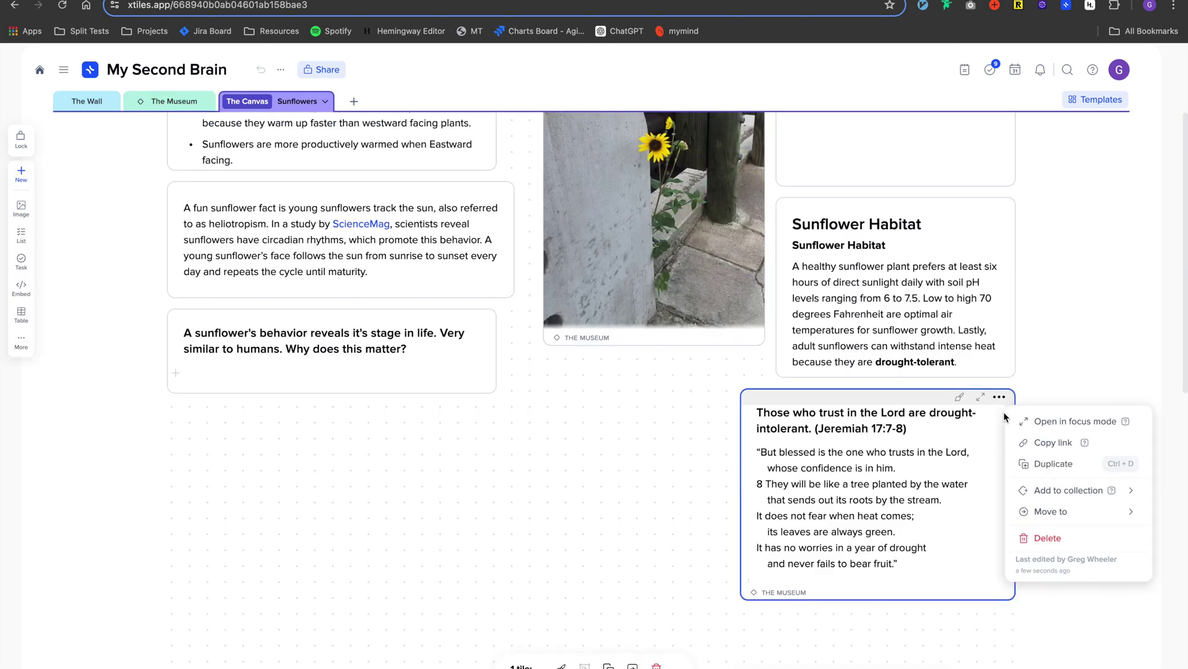
mouse_move(1018, 513)
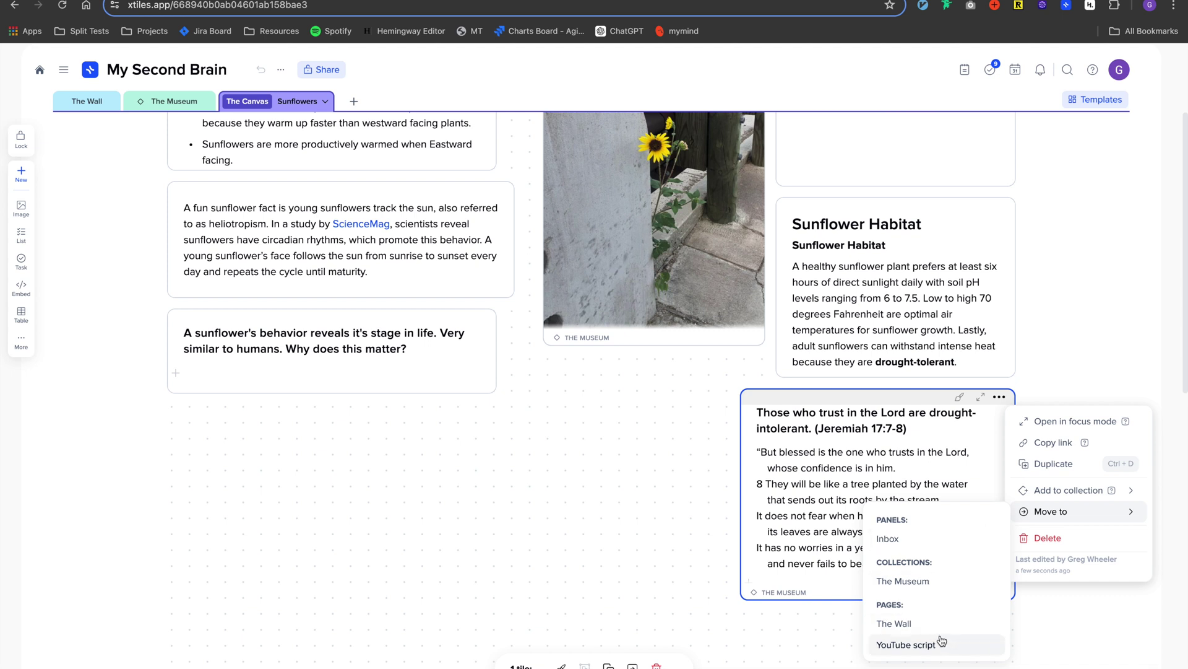
click(928, 626)
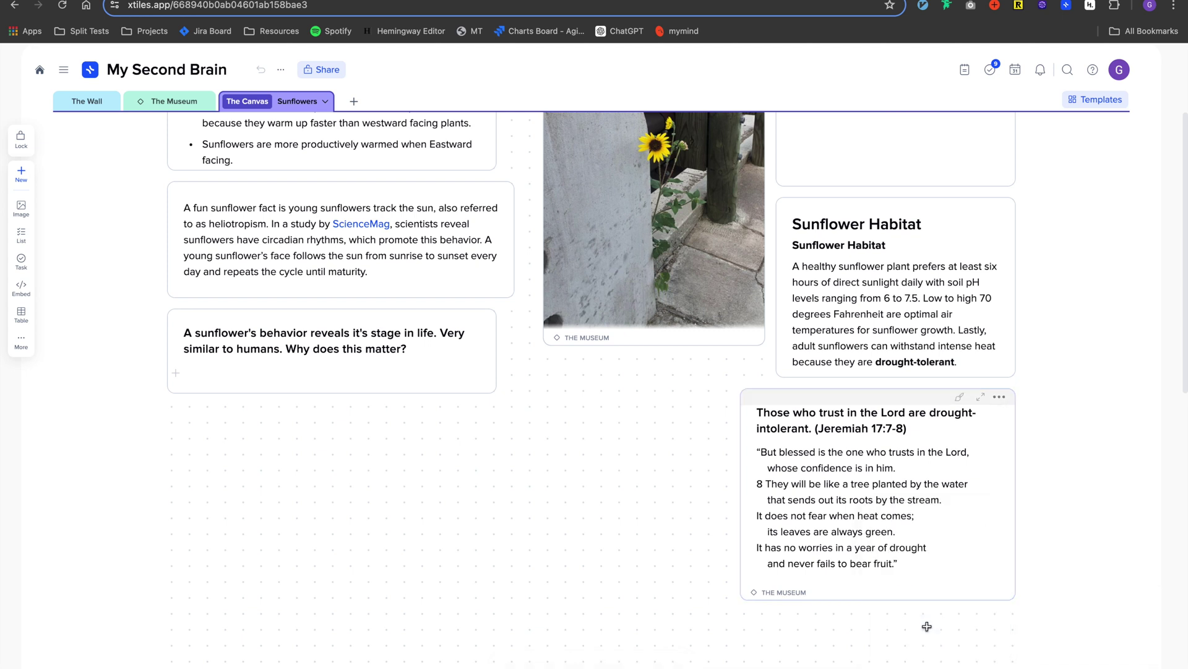
click(90, 104)
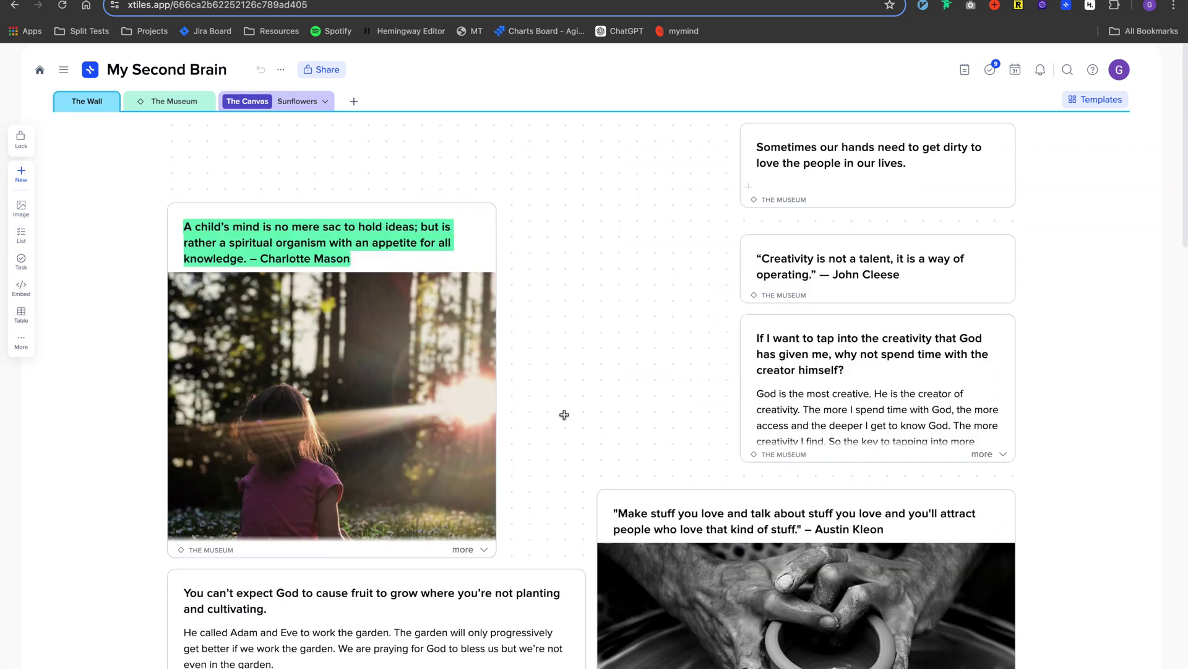
scroll(564, 414, down, 20)
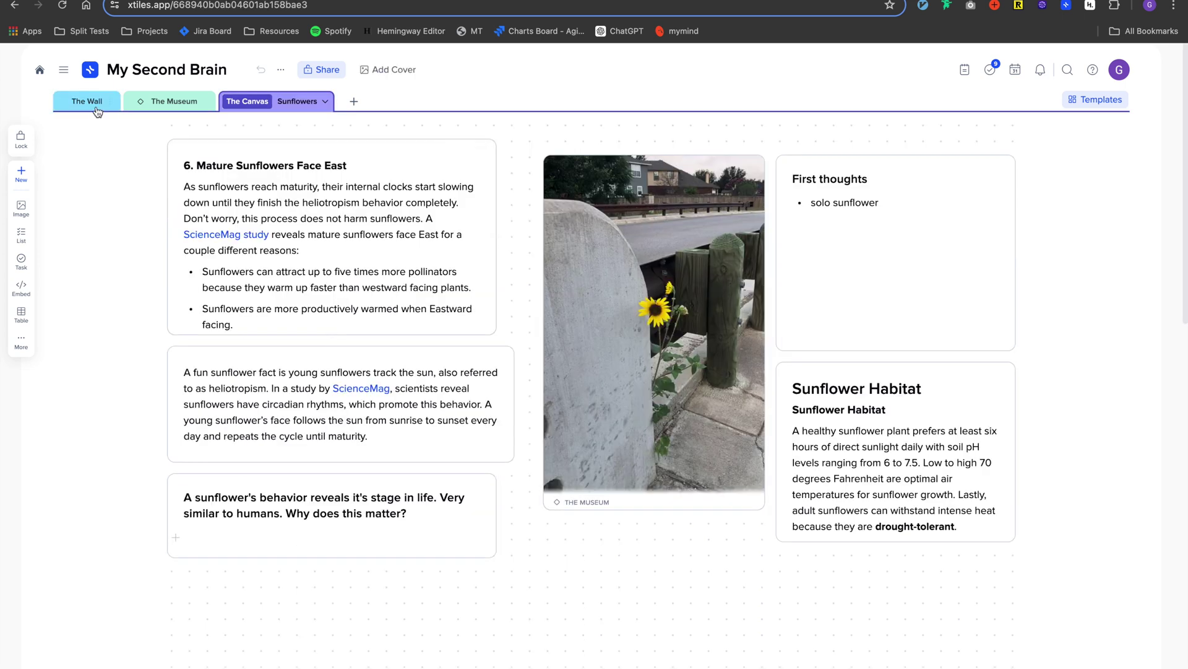
click(109, 101)
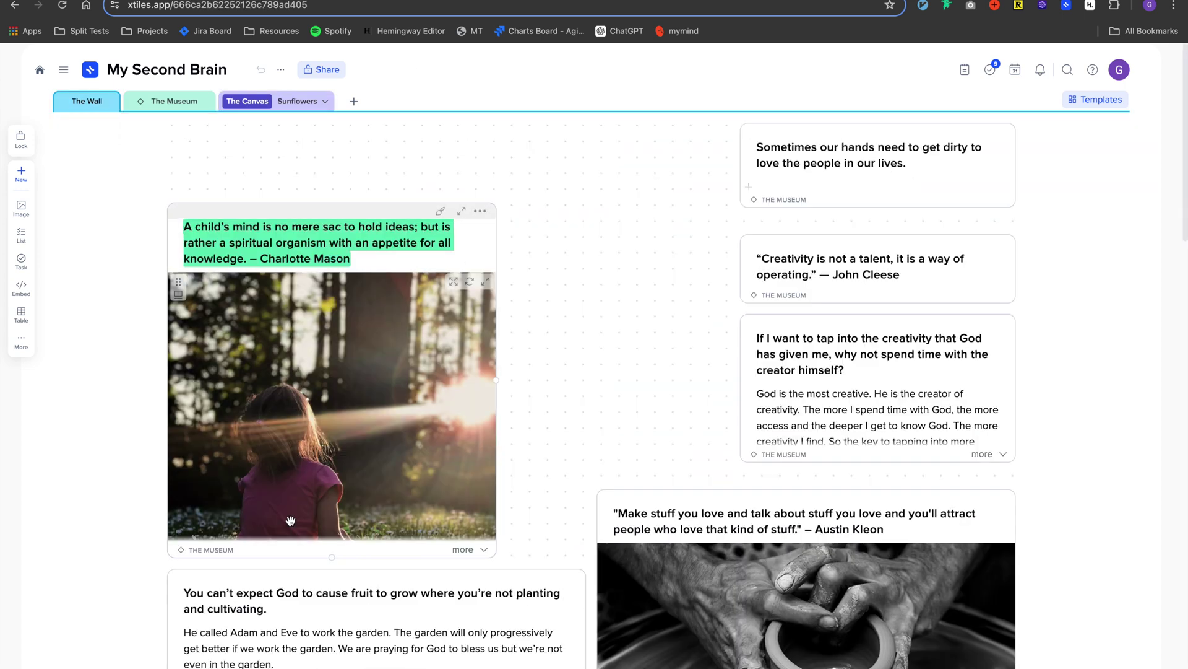
scroll(291, 520, down, 18)
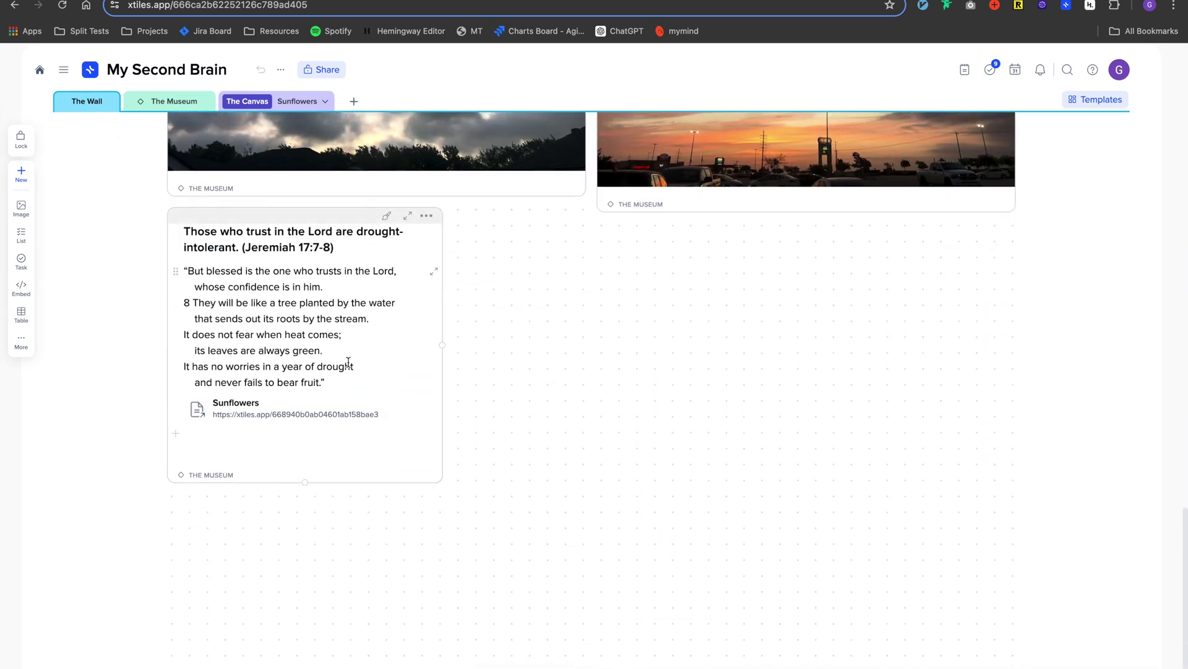
- Return to the Sunflowers page and look at its page options in The Canvas group
click(306, 101)
click(325, 101)
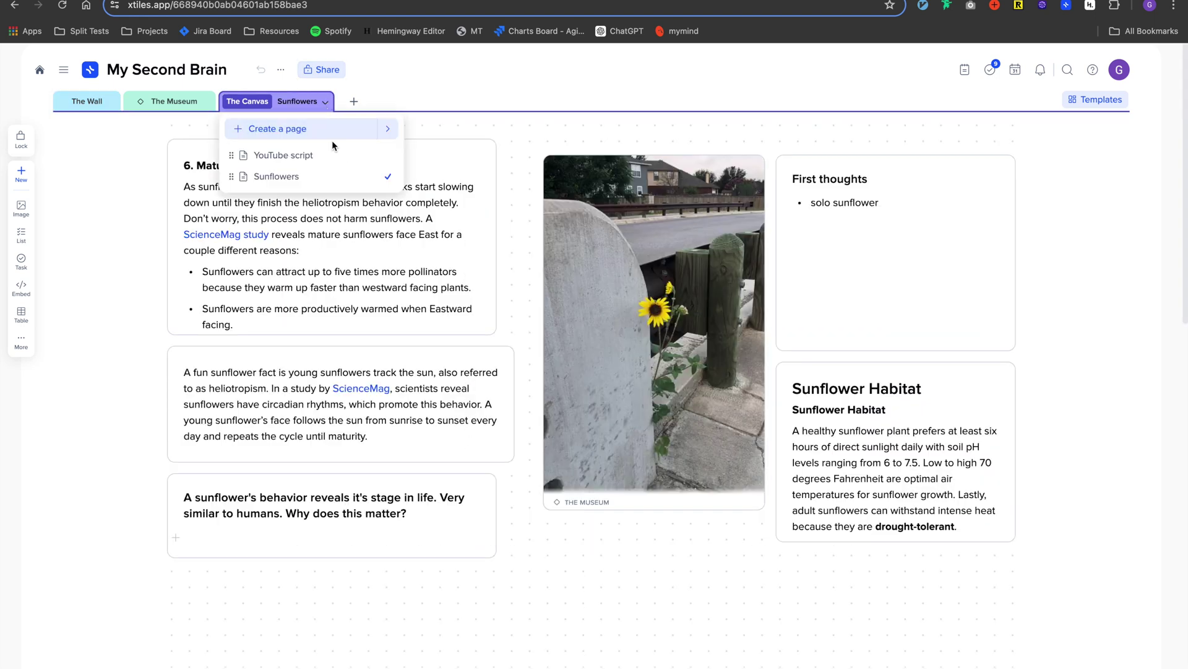
click(388, 176)
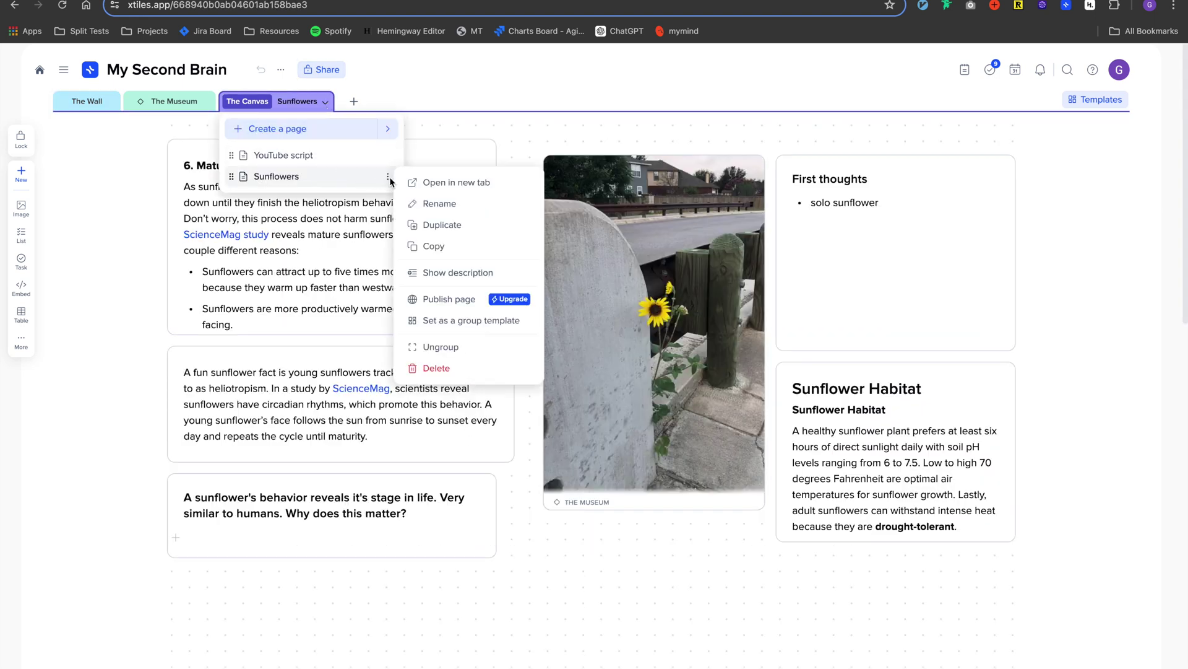
click(161, 227)
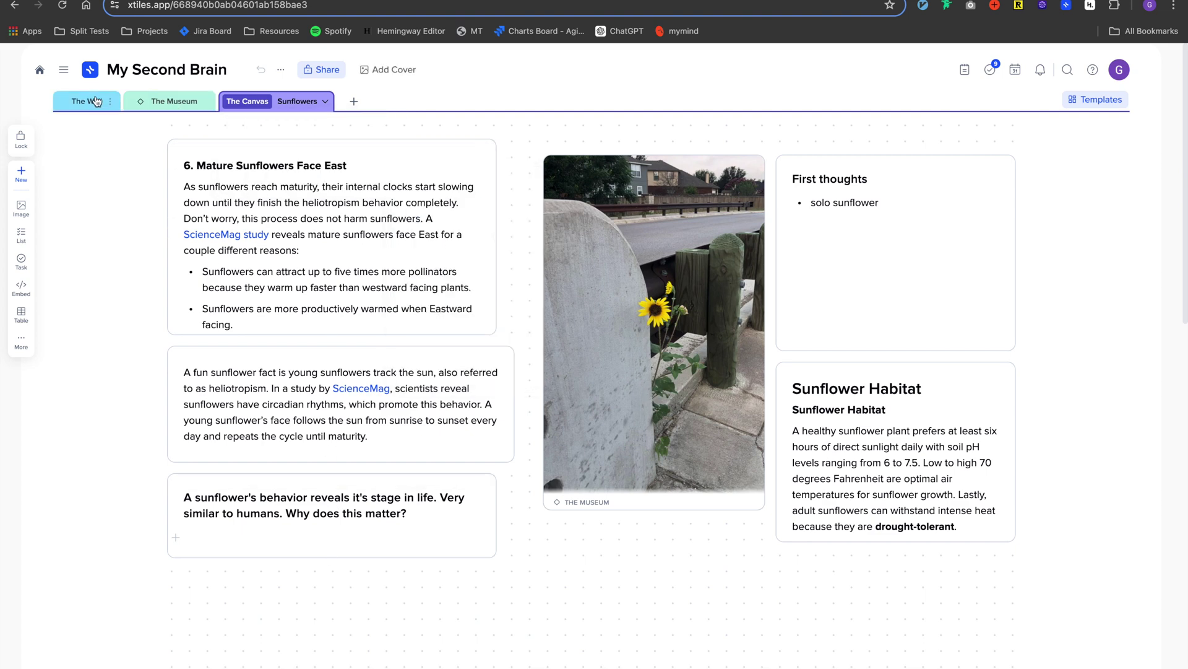
- Go back to The Wall and follow the Sunflowers link inside the Jeremiah 17:7-8 tile
click(88, 101)
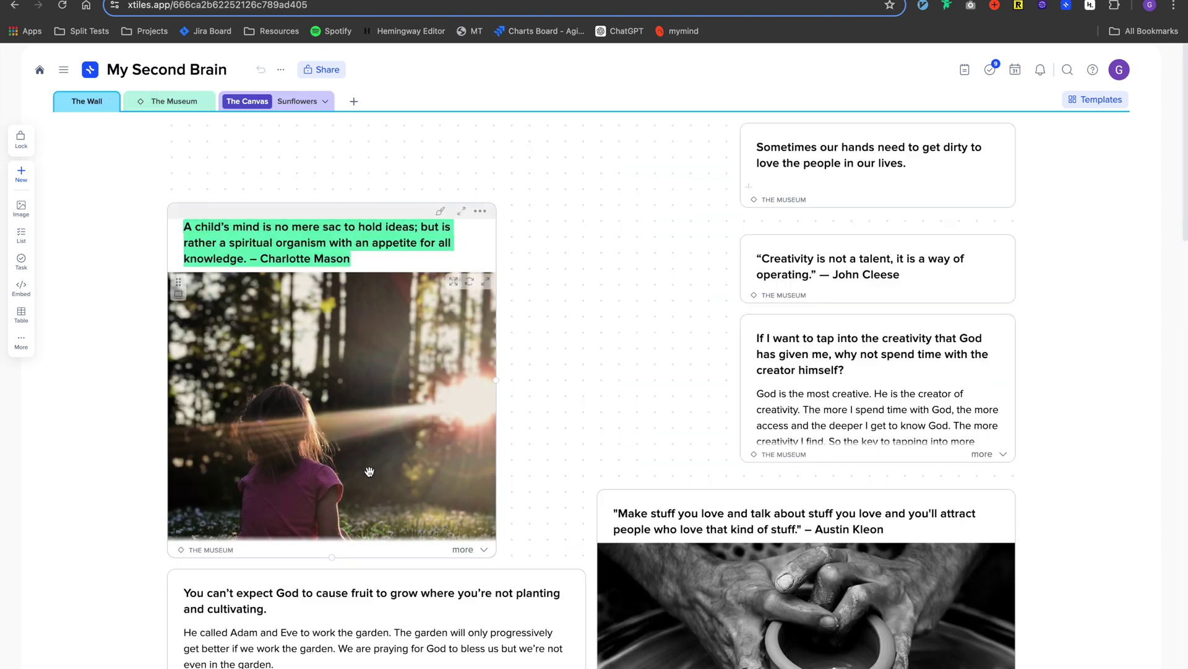
scroll(369, 470, down, 15)
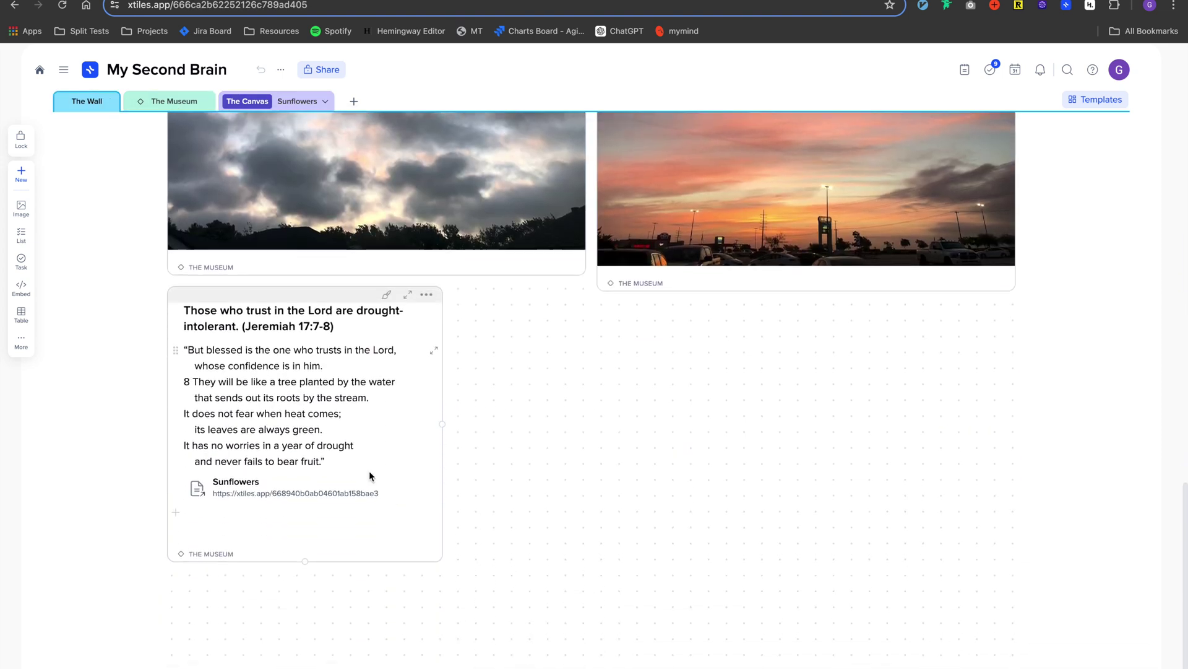
click(270, 528)
key(BackSpace)
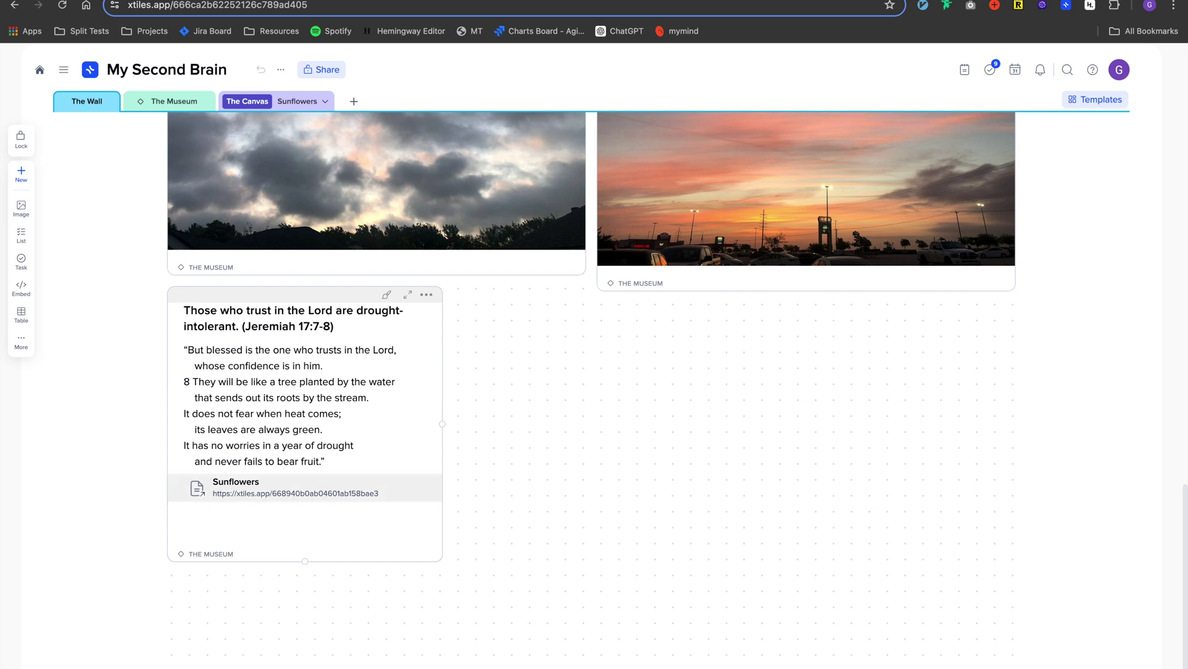
click(268, 493)
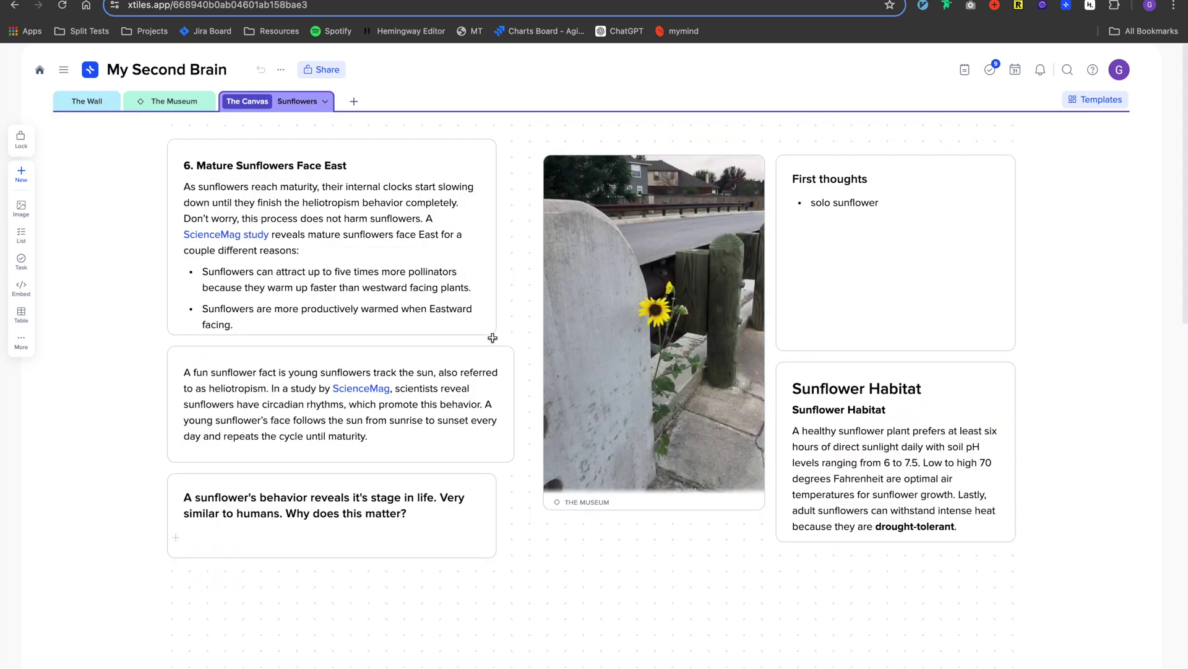
- Open The Wall again and browse its collected quotes and notes
click(101, 102)
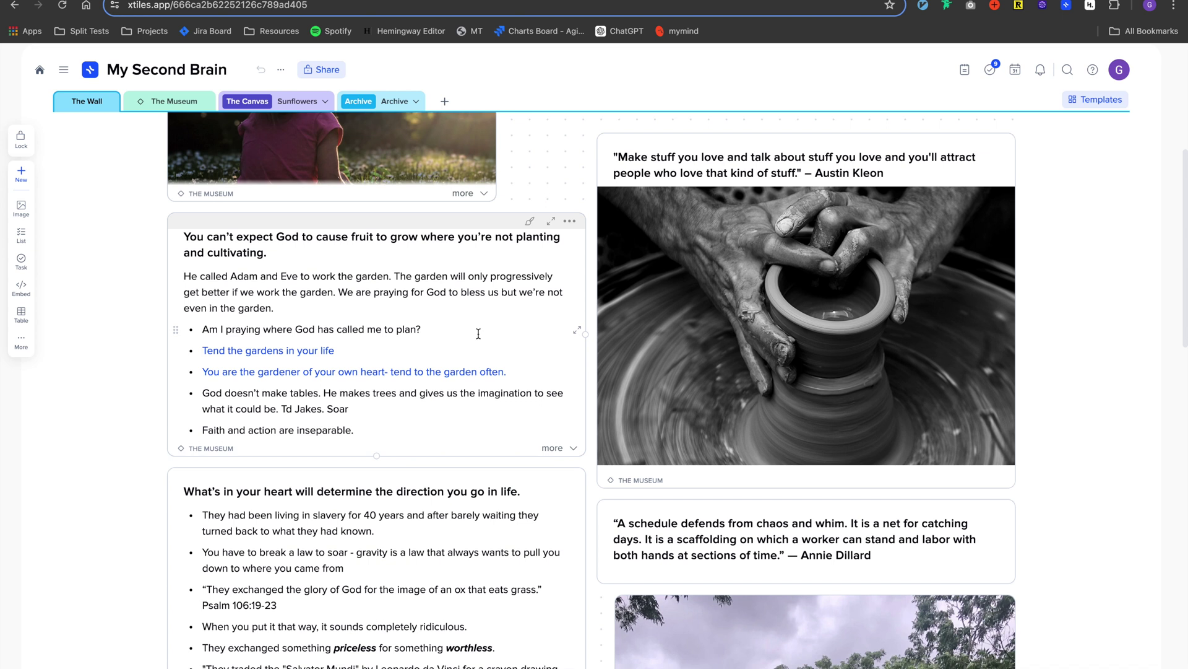
scroll(478, 334, down, 2)
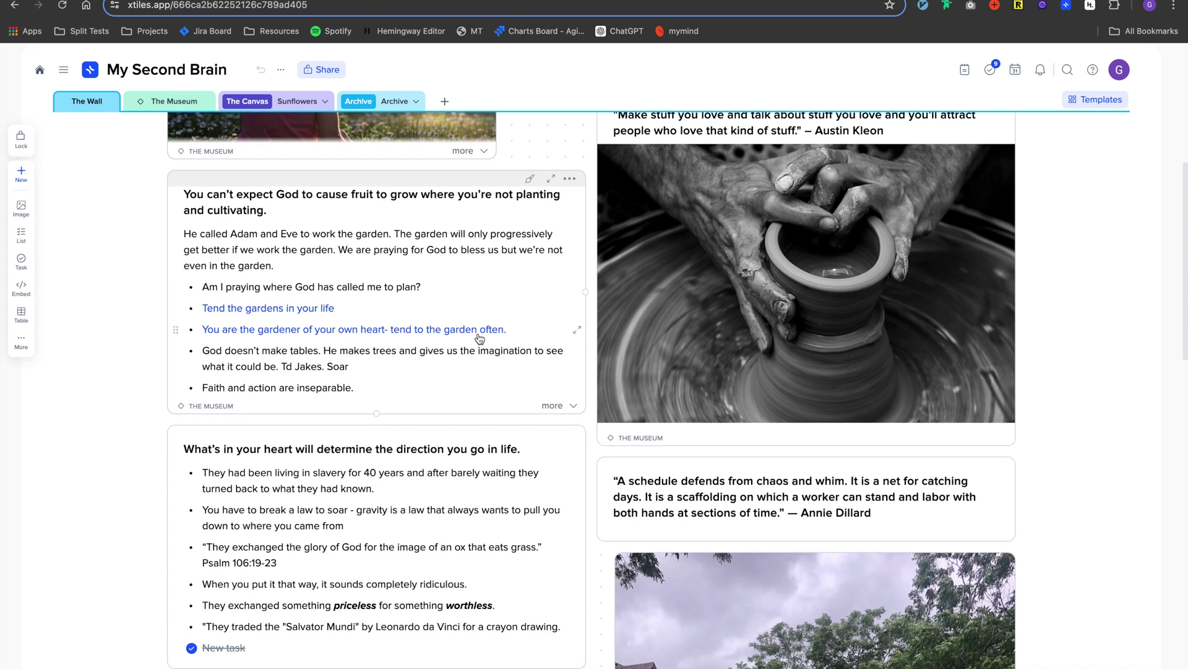